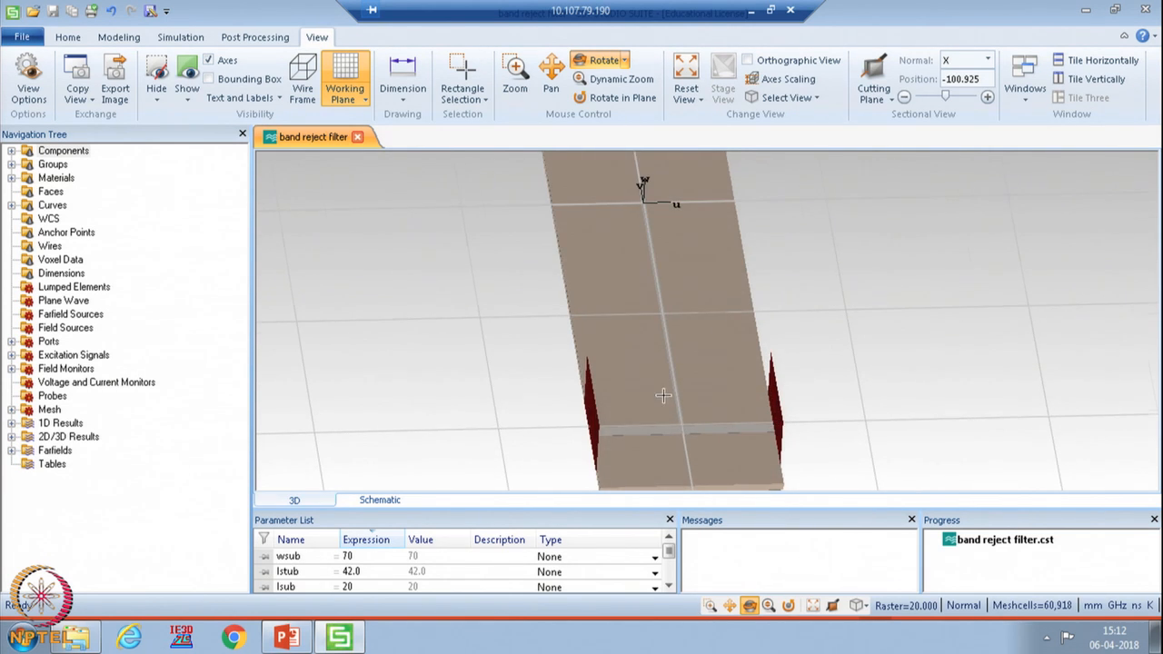
# Display the S-parameter magnitude plot from the 1D results and highlight the S2,1 curve.
pyautogui.scroll(3, 670, 347)
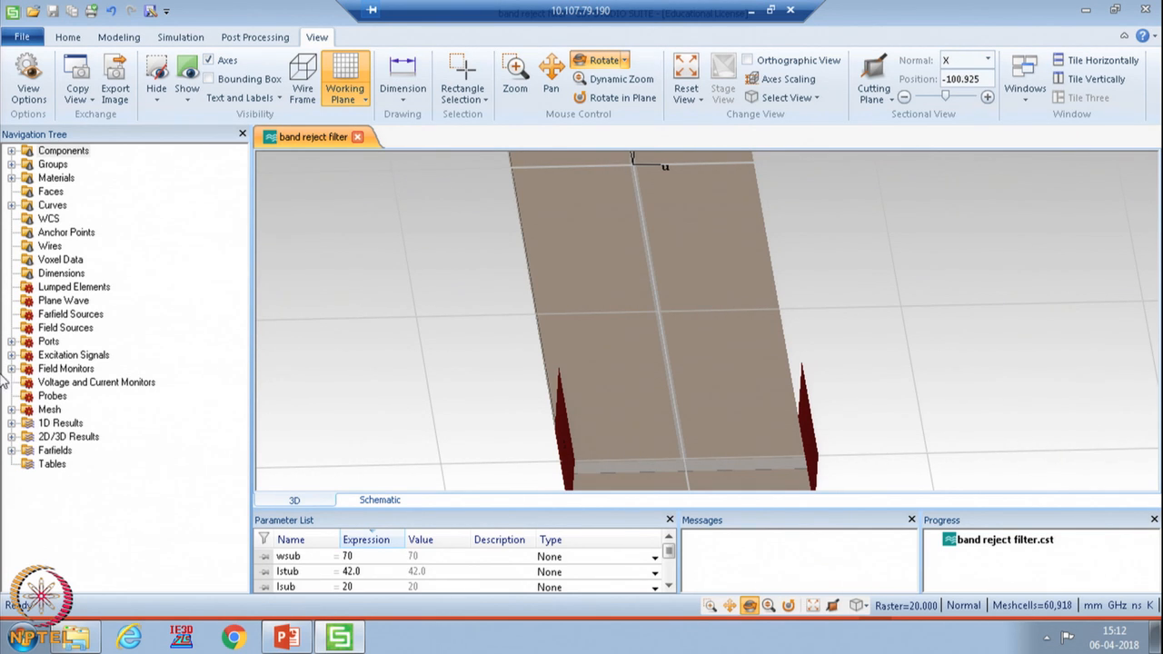
pyautogui.click(12, 423)
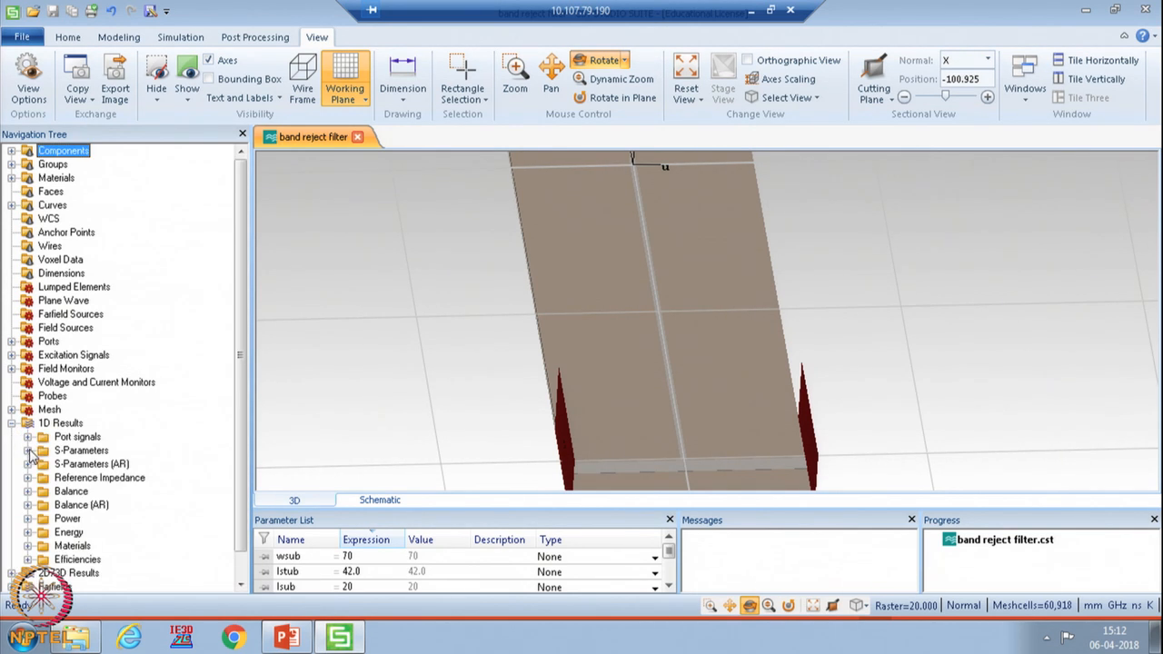
pyautogui.click(28, 450)
pyautogui.click(81, 451)
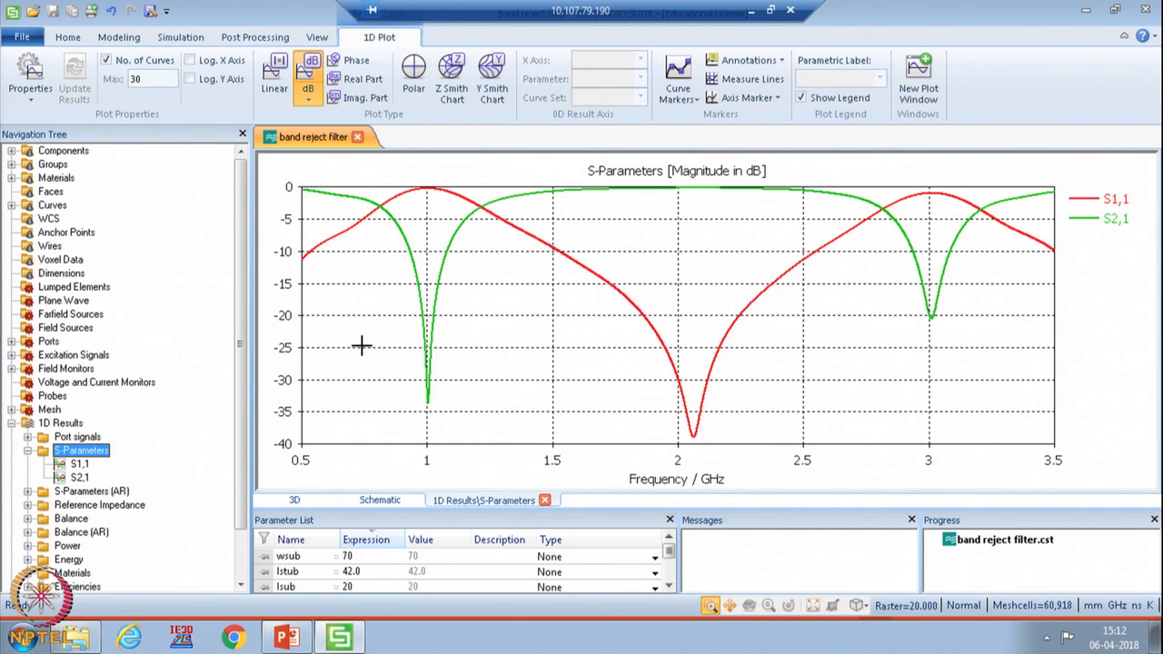
pyautogui.click(1120, 220)
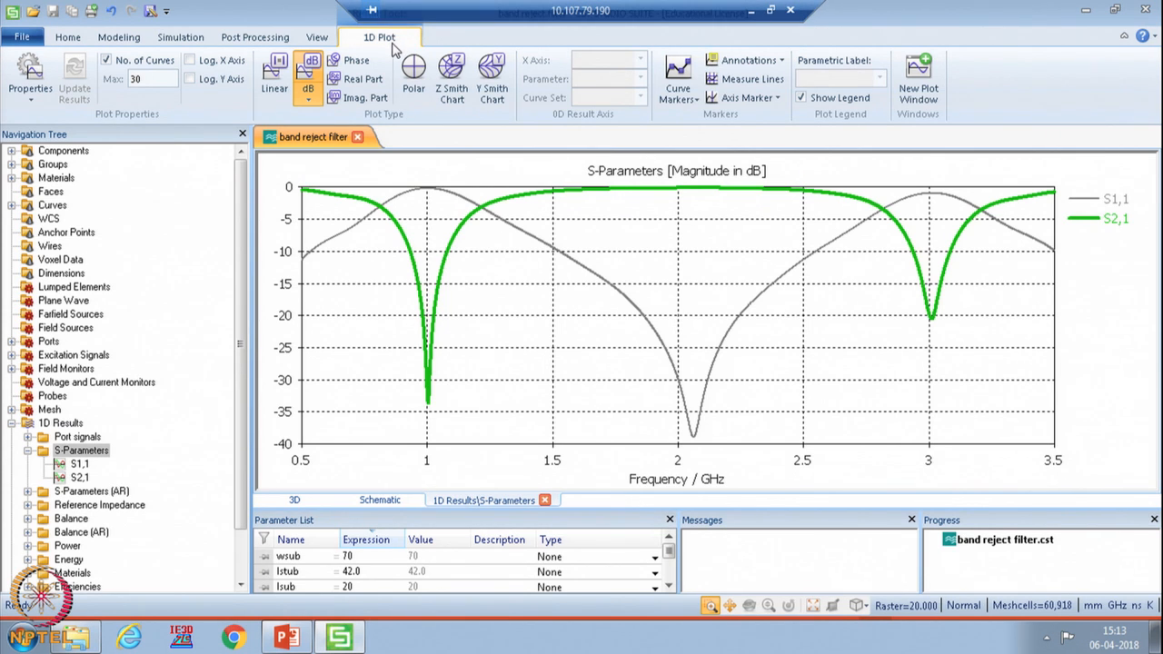
# Return to the 3D model's component1 and create a new sequence in the time domain solver's parameter sweep.
pyautogui.click(11, 151)
pyautogui.click(91, 164)
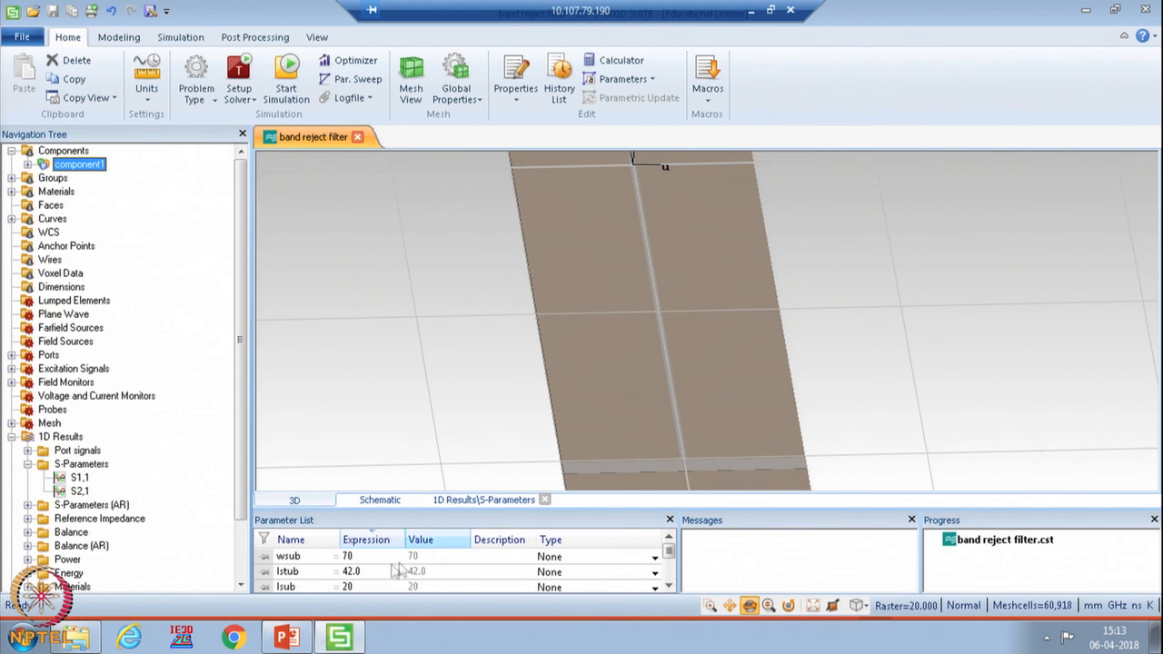
pyautogui.click(359, 80)
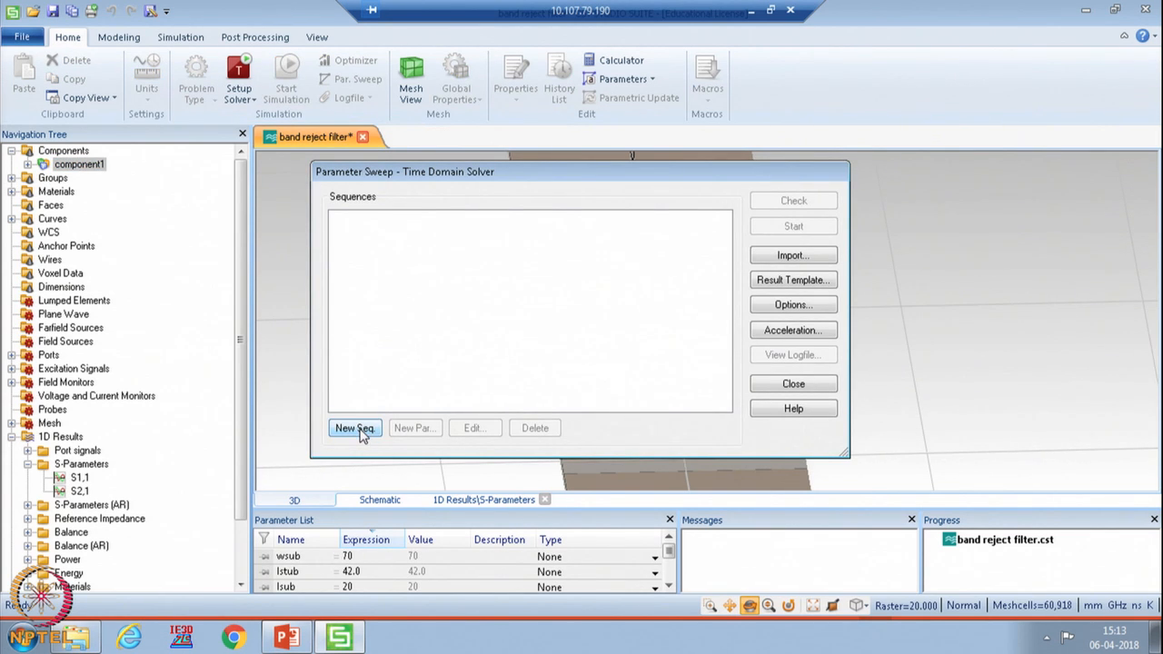
pyautogui.click(357, 428)
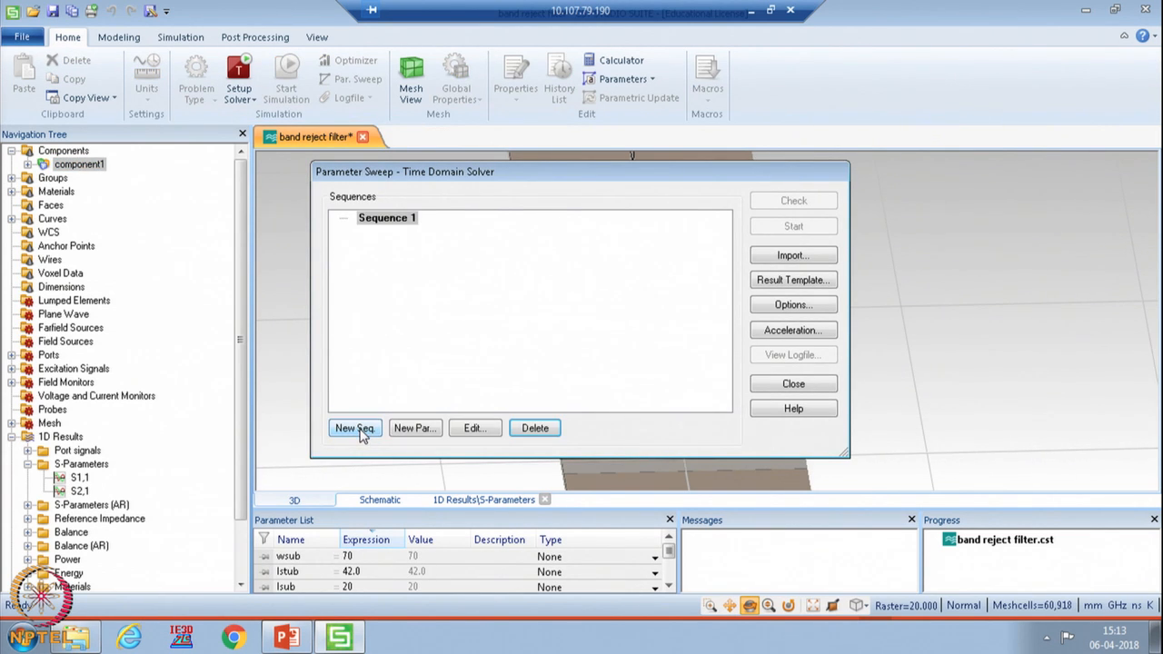
# Add wstub to the sweep sequence as a linear sweep from 0.5 to 2.5 with a step width of 1.
pyautogui.click(414, 429)
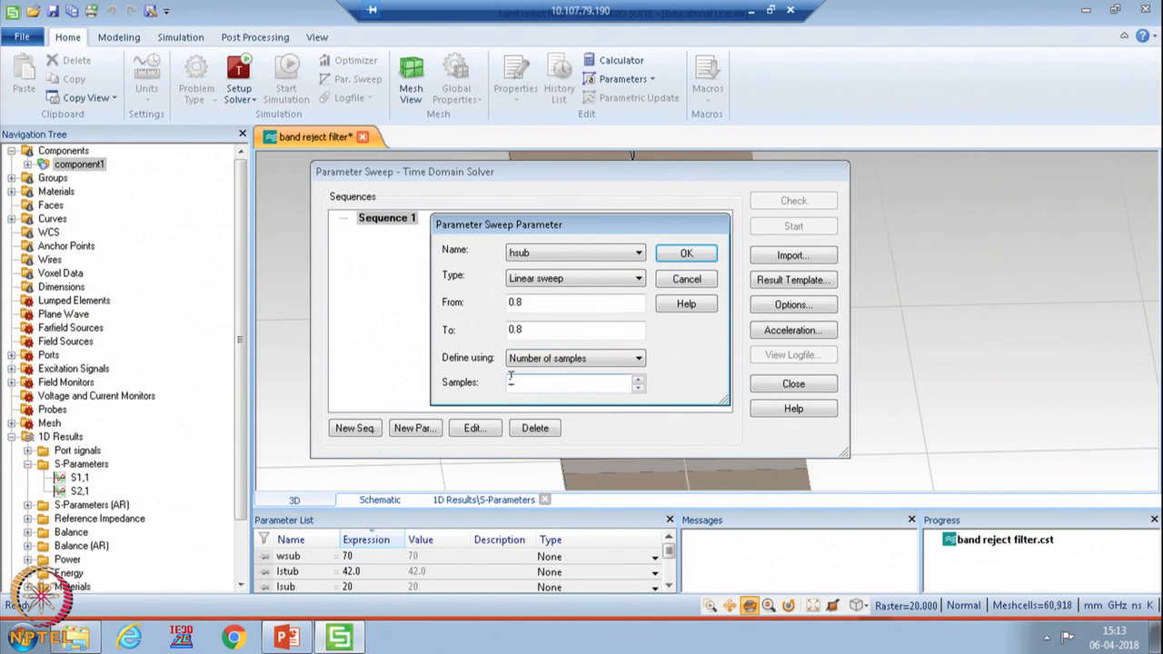
pyautogui.click(565, 253)
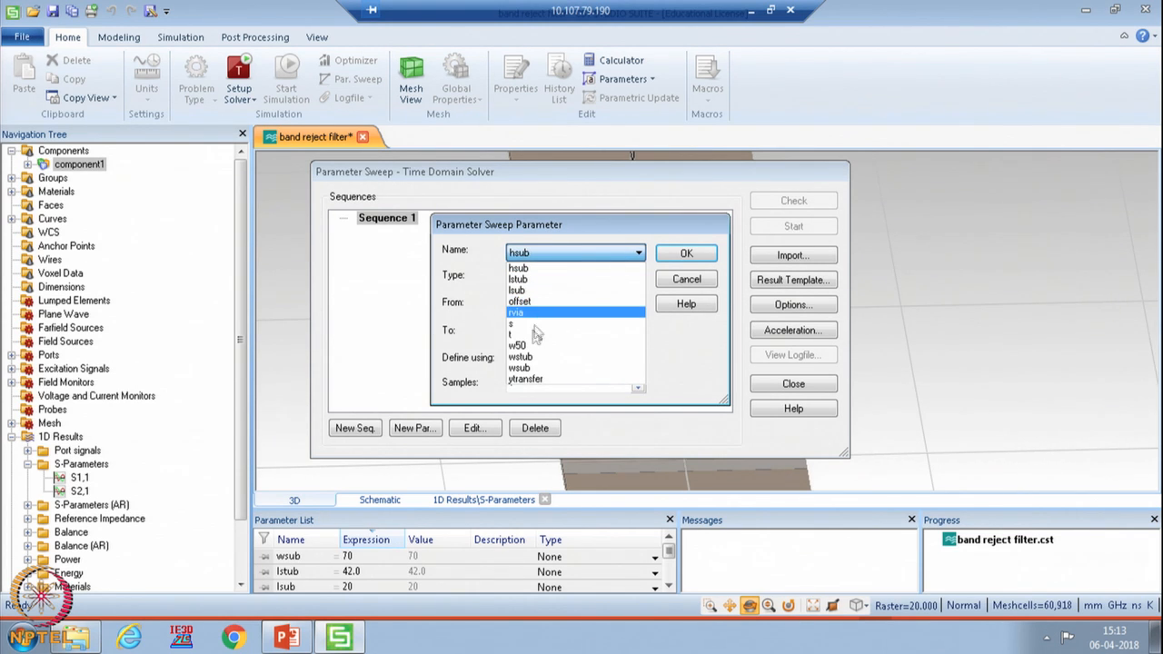
pyautogui.click(532, 356)
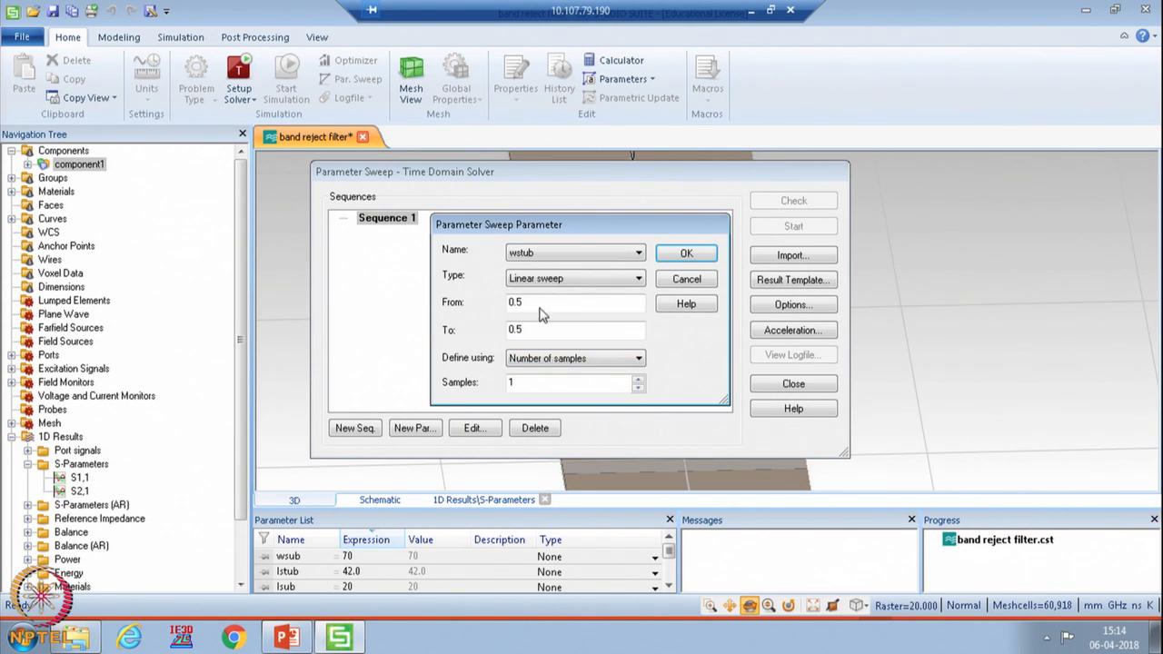
pyautogui.moveTo(540, 331); pyautogui.dragTo(458, 330)
pyautogui.write('2')
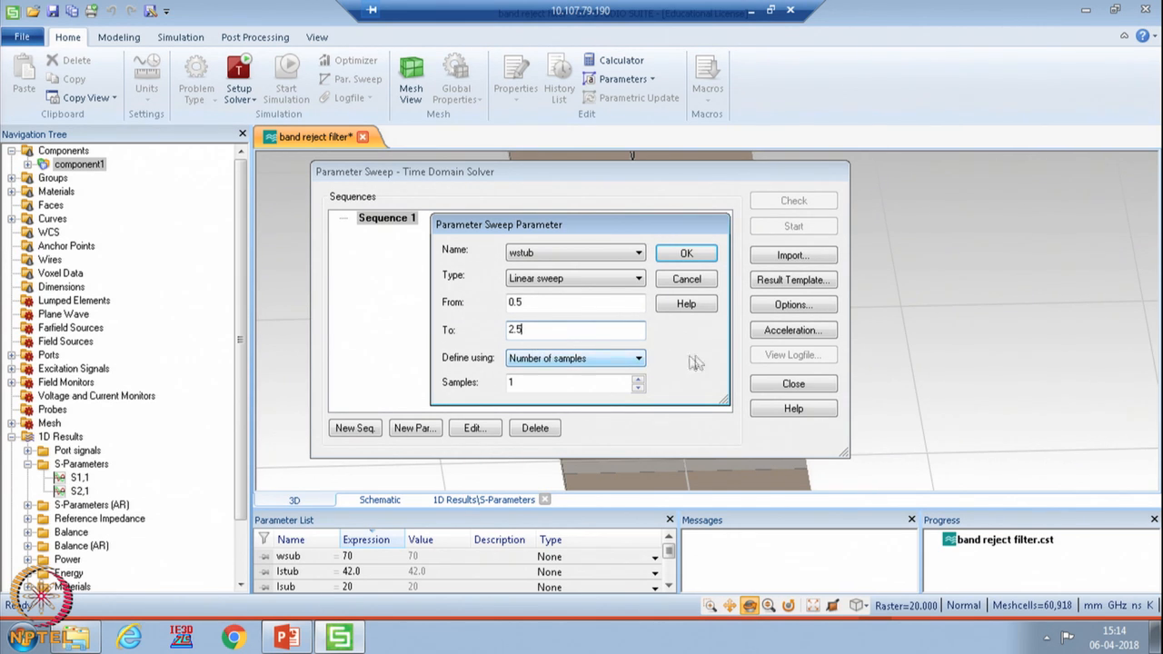
pyautogui.click(596, 361)
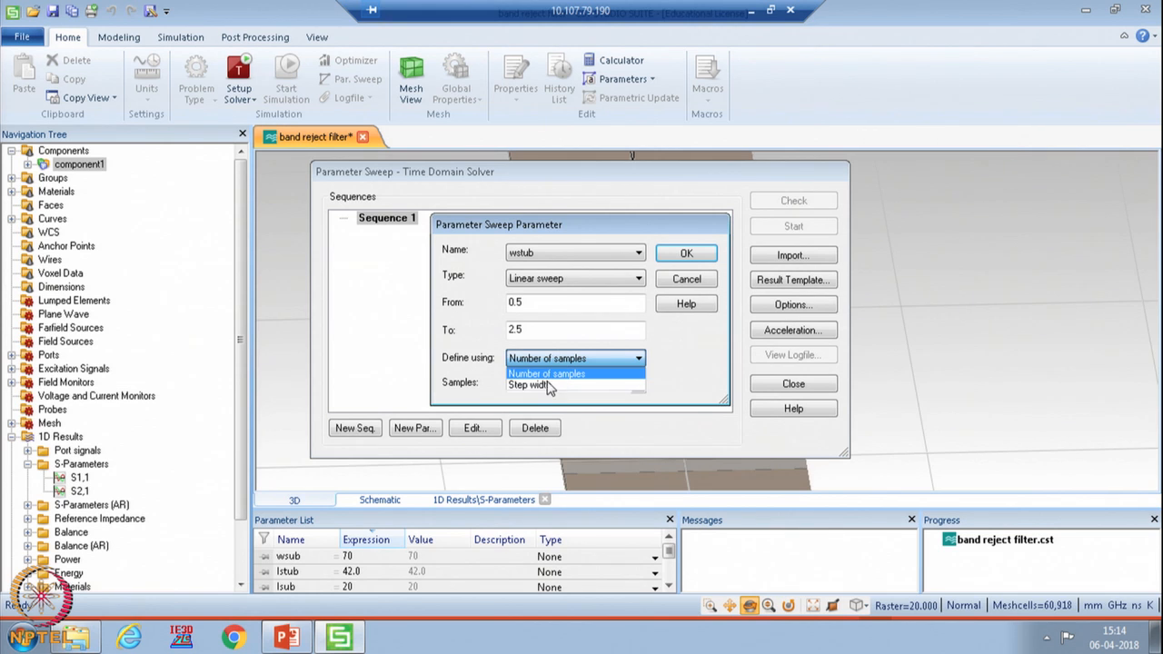
pyautogui.click(538, 385)
pyautogui.press('Tab')
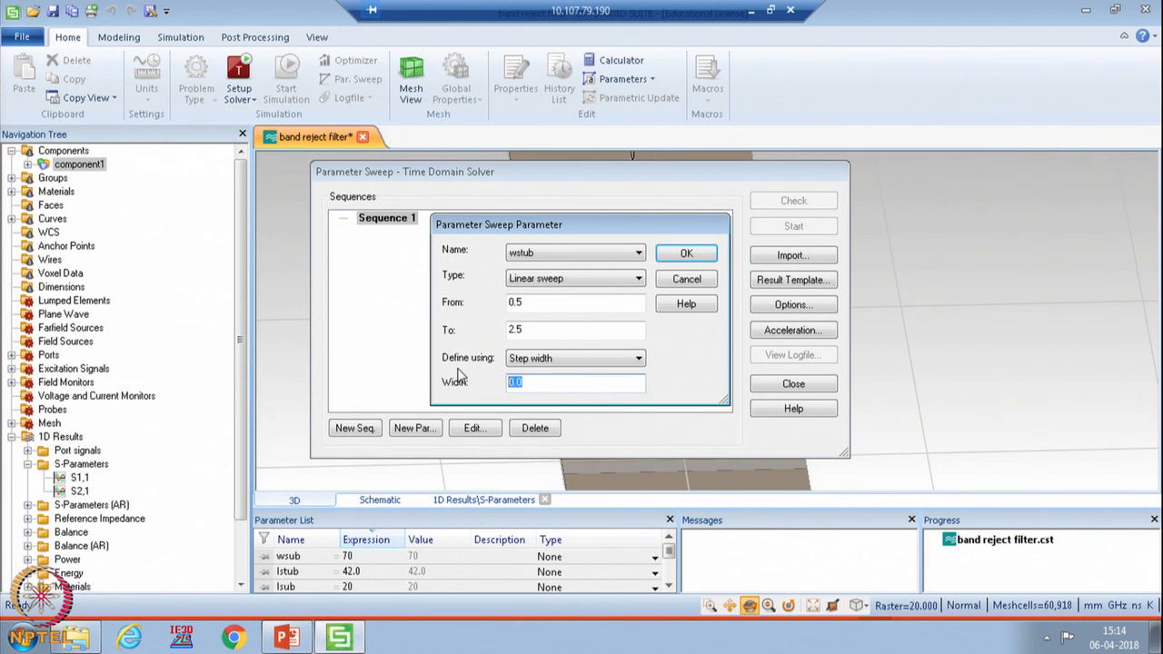
pyautogui.write('1')
pyautogui.click(686, 255)
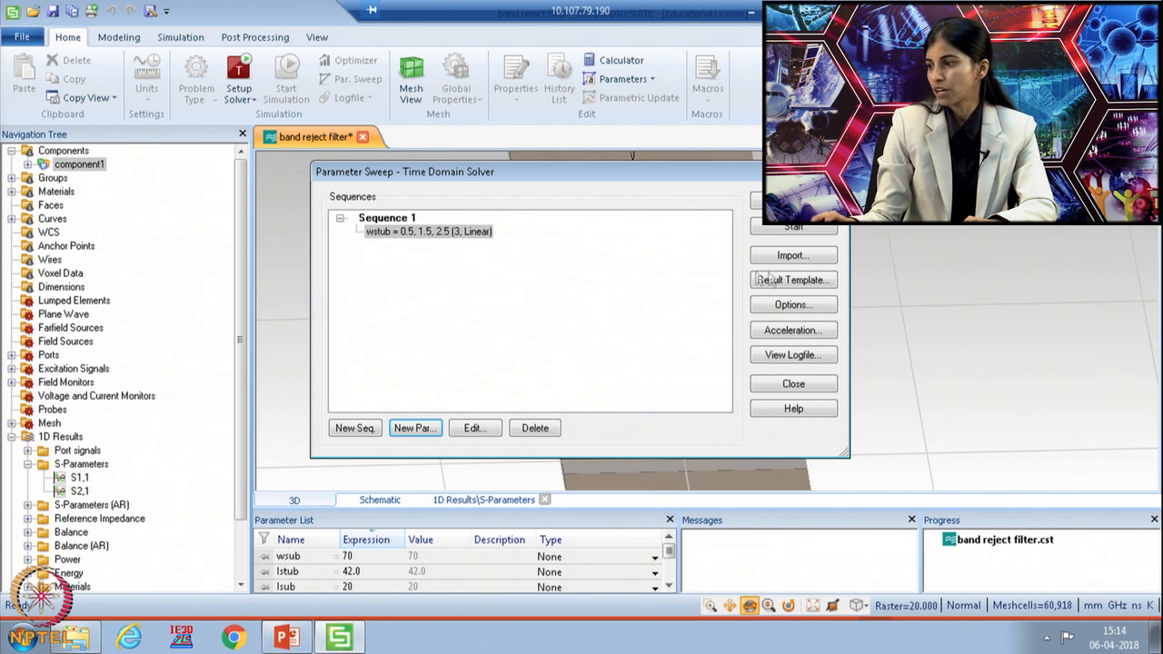
# Start the parameter sweep, deleting the current results while keeping parametric results and cache.
pyautogui.click(803, 232)
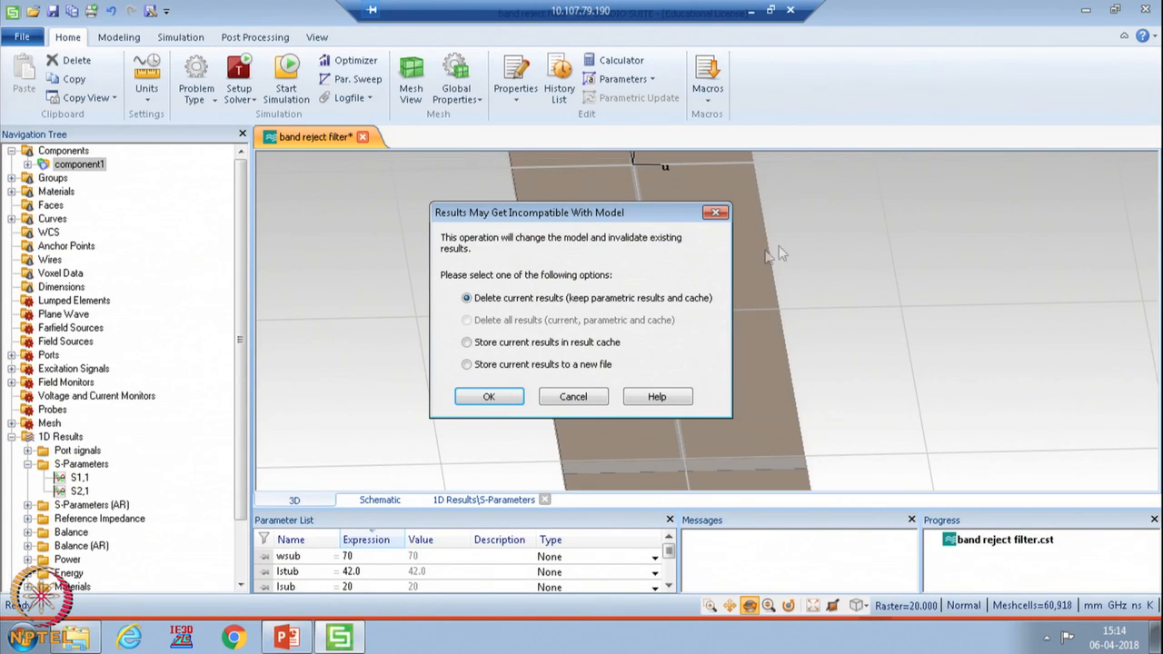
pyautogui.click(487, 395)
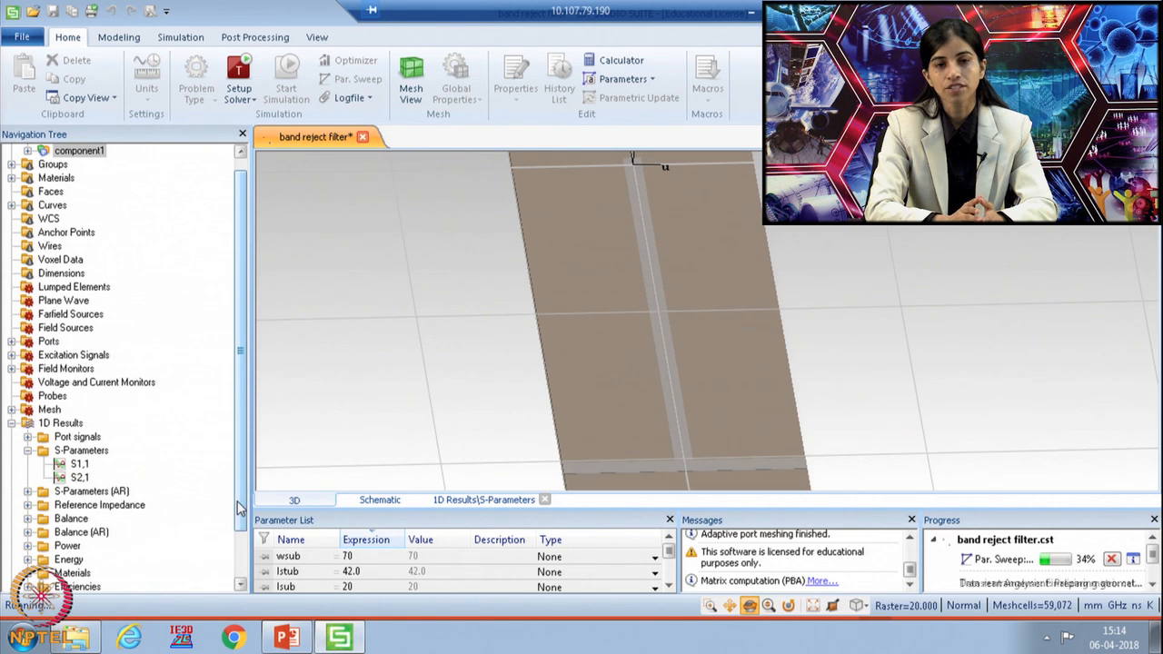
# Check the S-parameter plot and the parametric S1,1 curves while the sweep runs.
pyautogui.click(100, 452)
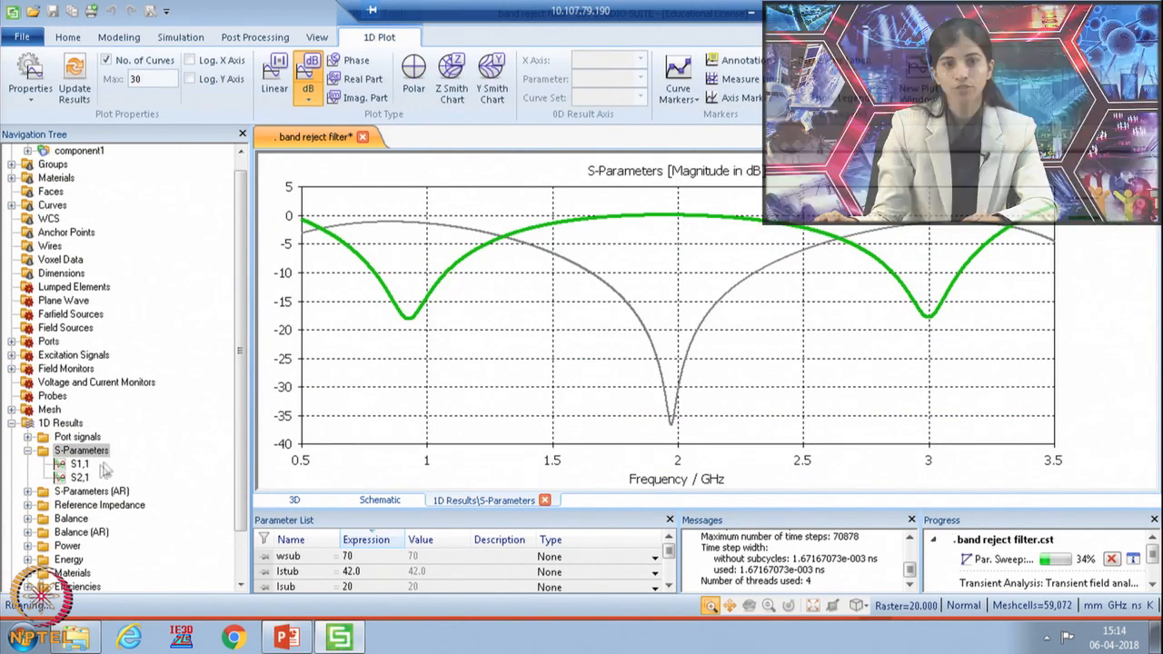
pyautogui.click(87, 464)
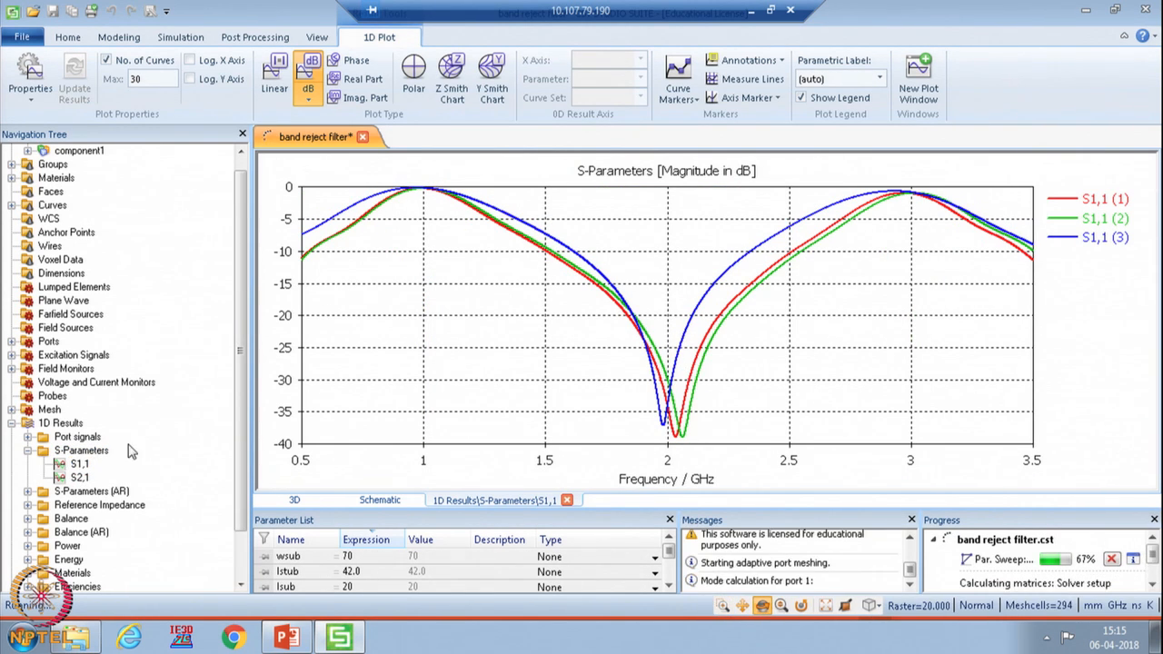
pyautogui.click(98, 450)
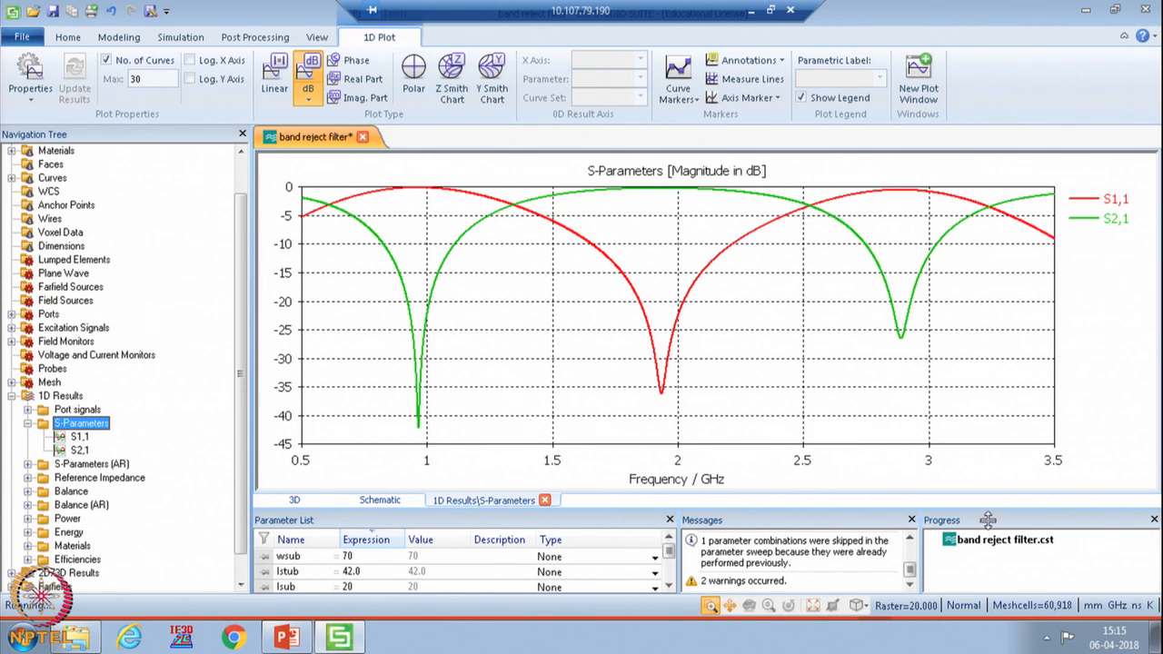
# Plot the parametric S1,1 and S2,1 curves from the sweep together in one graph.
pyautogui.click(79, 437)
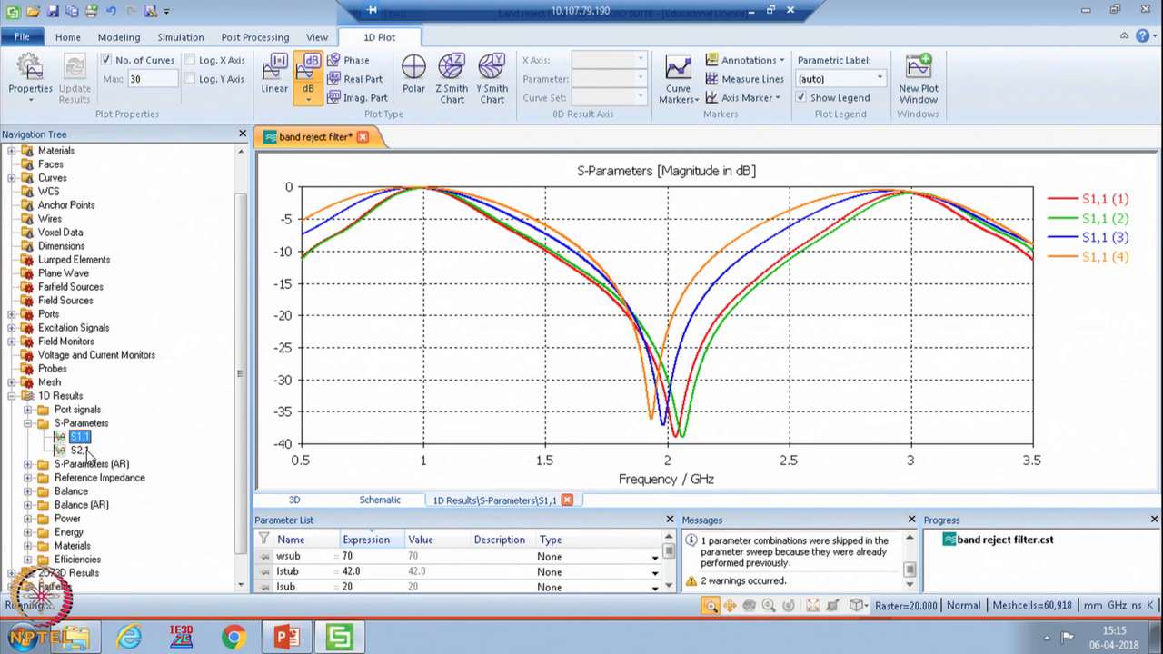
pyautogui.click(92, 464)
pyautogui.click(80, 450)
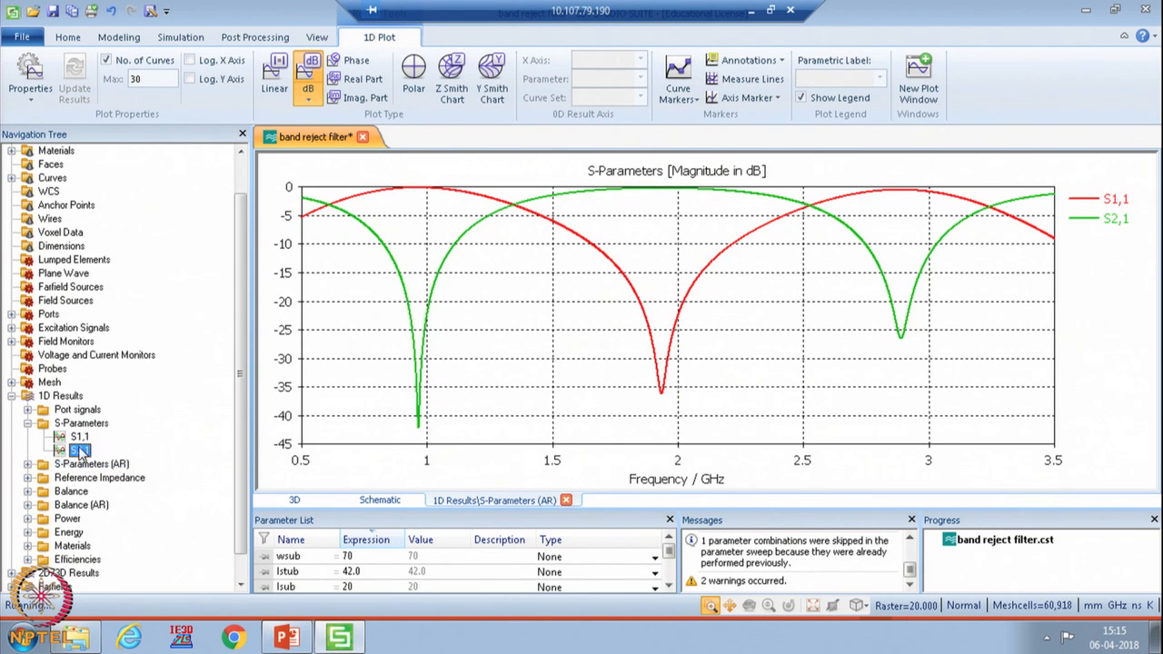
pyautogui.keyDown('ctrl'); pyautogui.click(80, 437); pyautogui.keyUp('ctrl')
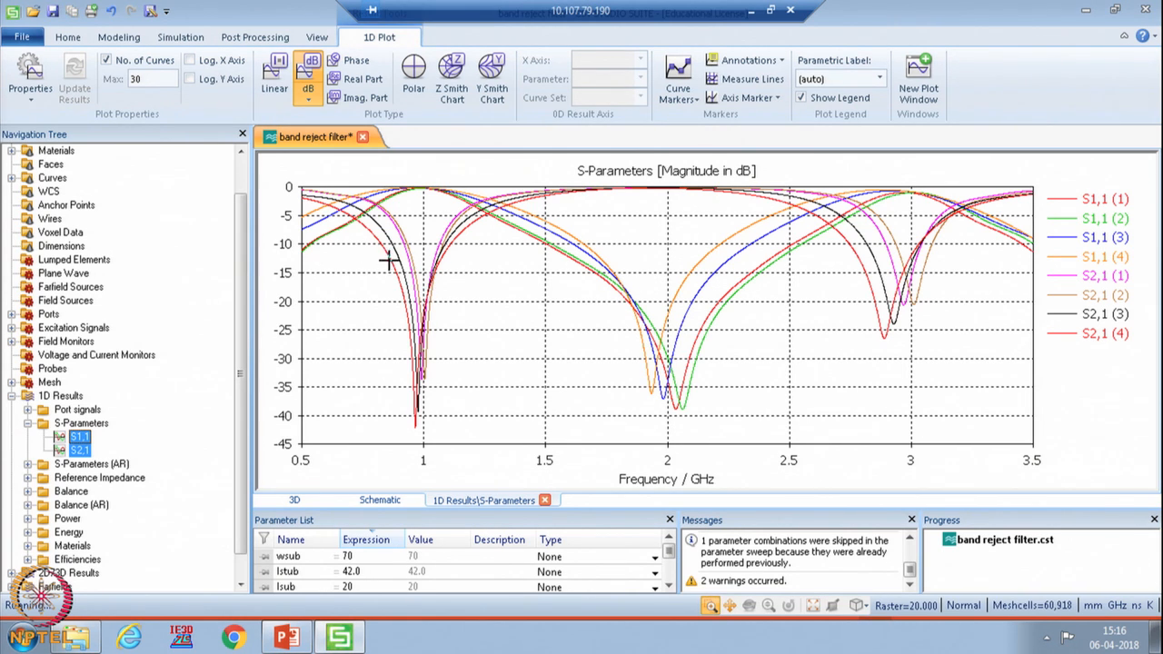
# Set the plot's parametric label to wstub so the legend identifies each curve by stub width.
pyautogui.click(881, 80)
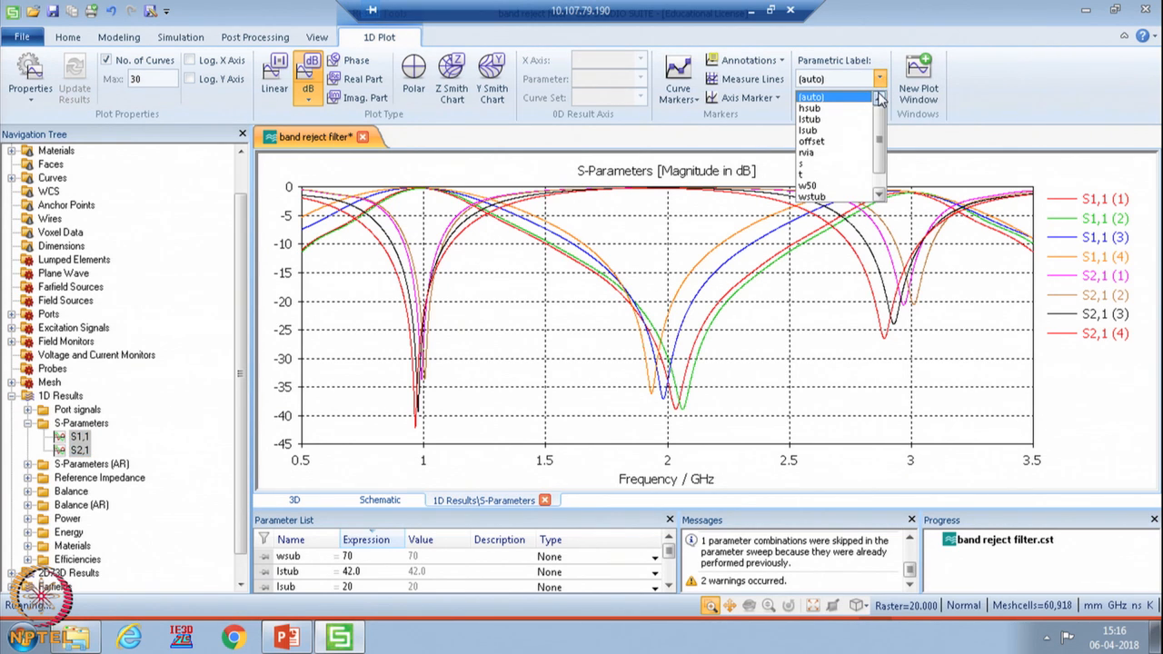
pyautogui.moveTo(880, 135); pyautogui.dragTo(882, 160)
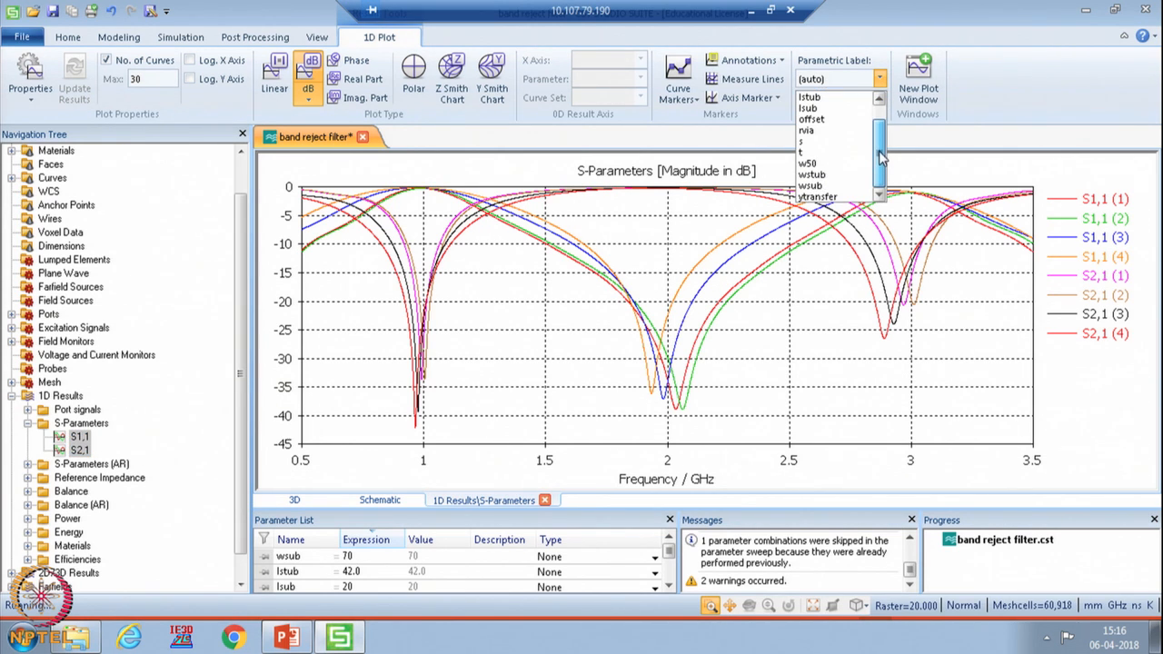
pyautogui.click(818, 173)
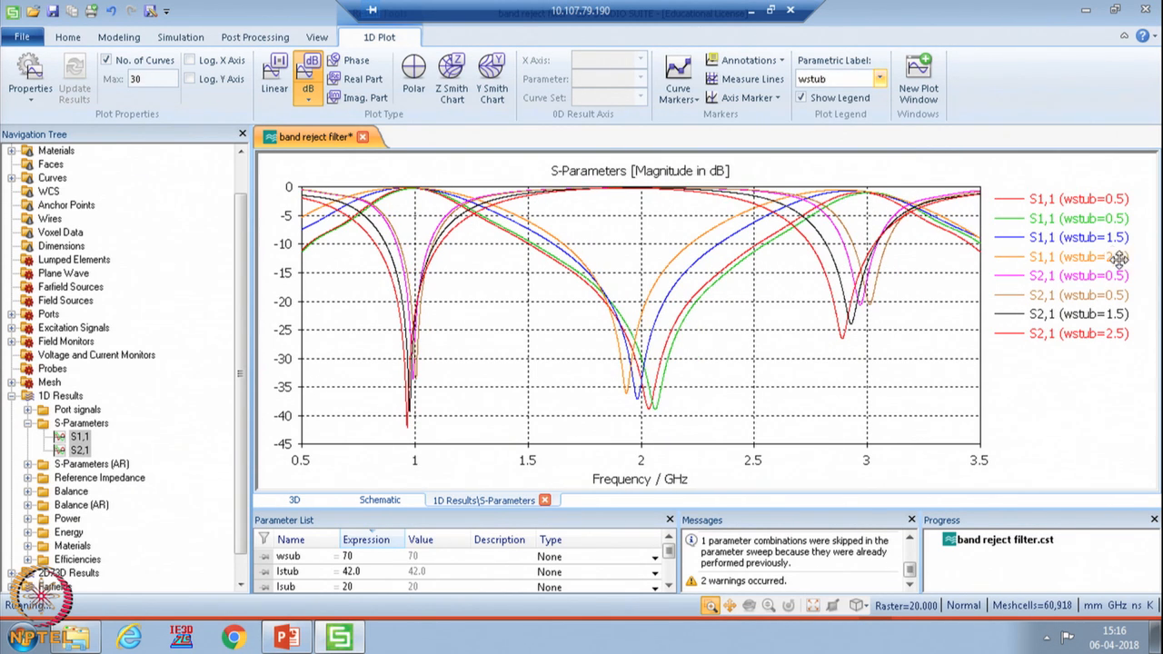
# Highlight in turn the S1,1 curves for wstub=0.5 and 1.5 and the S2,1 curve for wstub=2.5.
pyautogui.click(1052, 201)
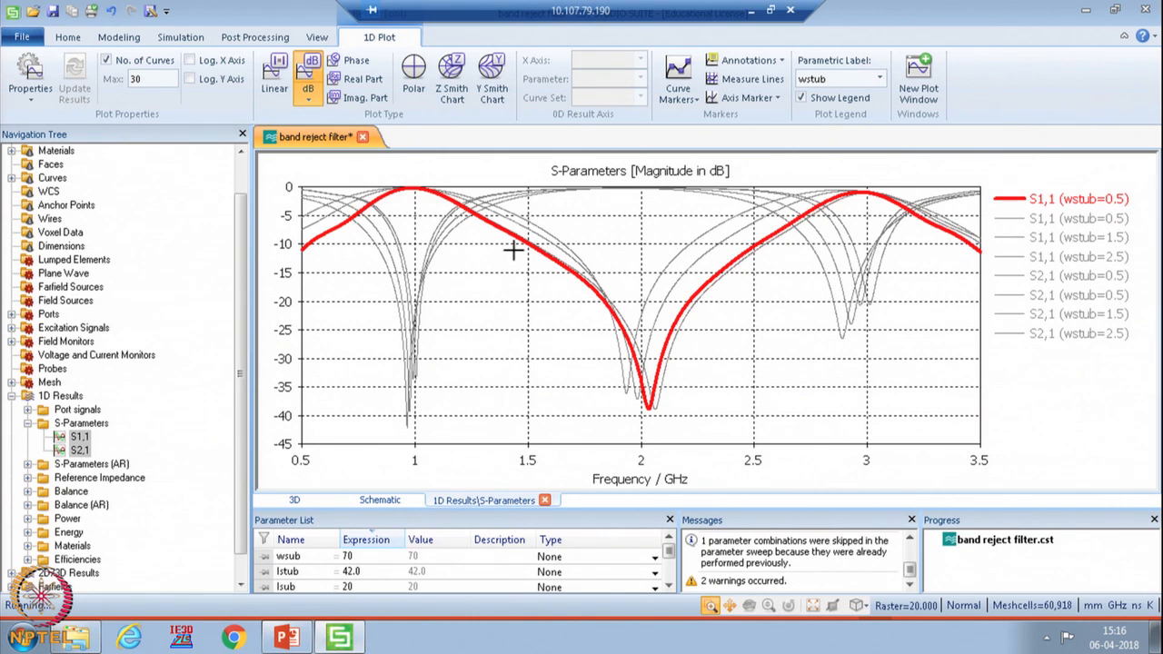
pyautogui.click(1068, 237)
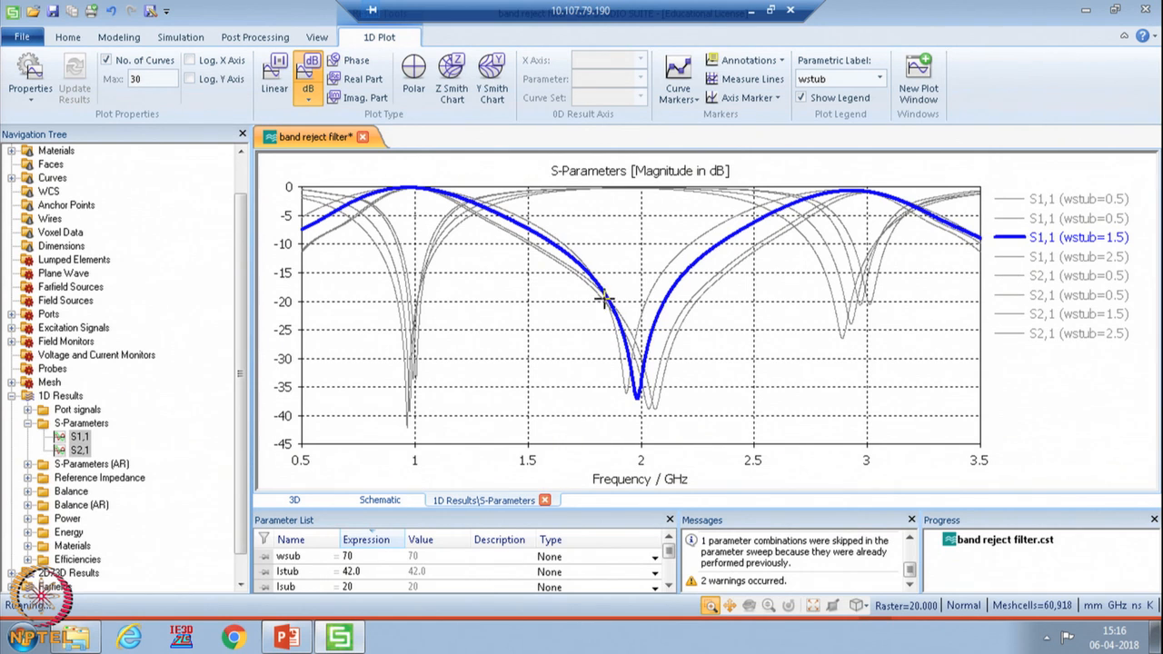
pyautogui.click(1081, 333)
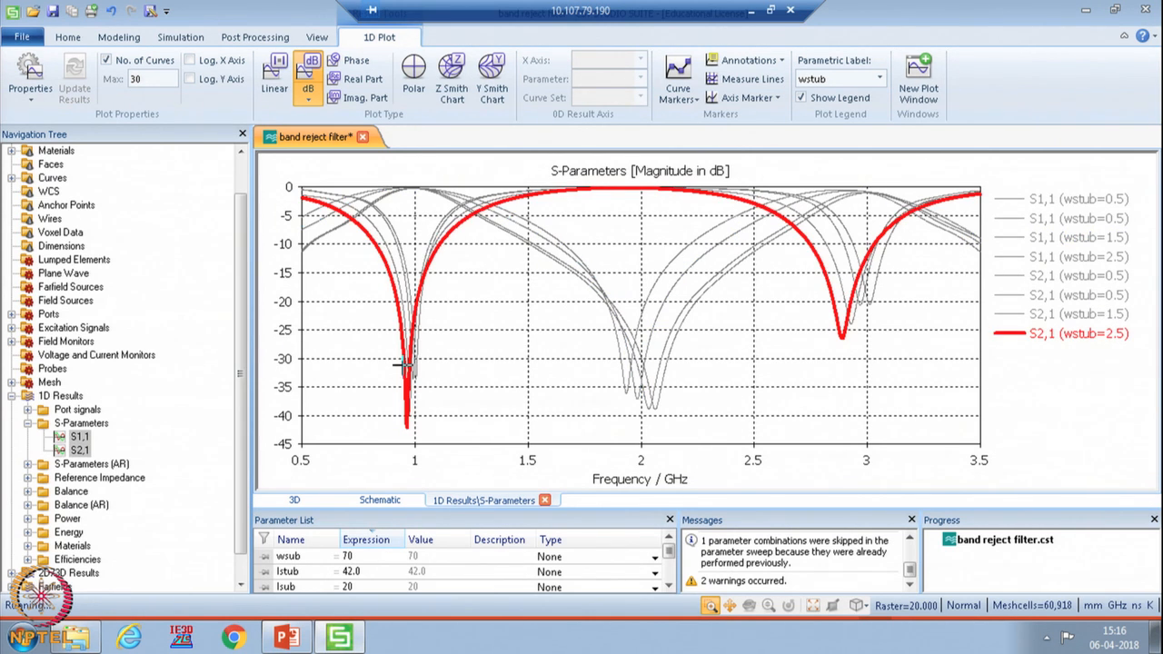
# Replot S1,1 with S2,1 and highlight the S2,1 curves for wstub=0.5, 1.5 and 2.5 together for comparison.
pyautogui.click(76, 439)
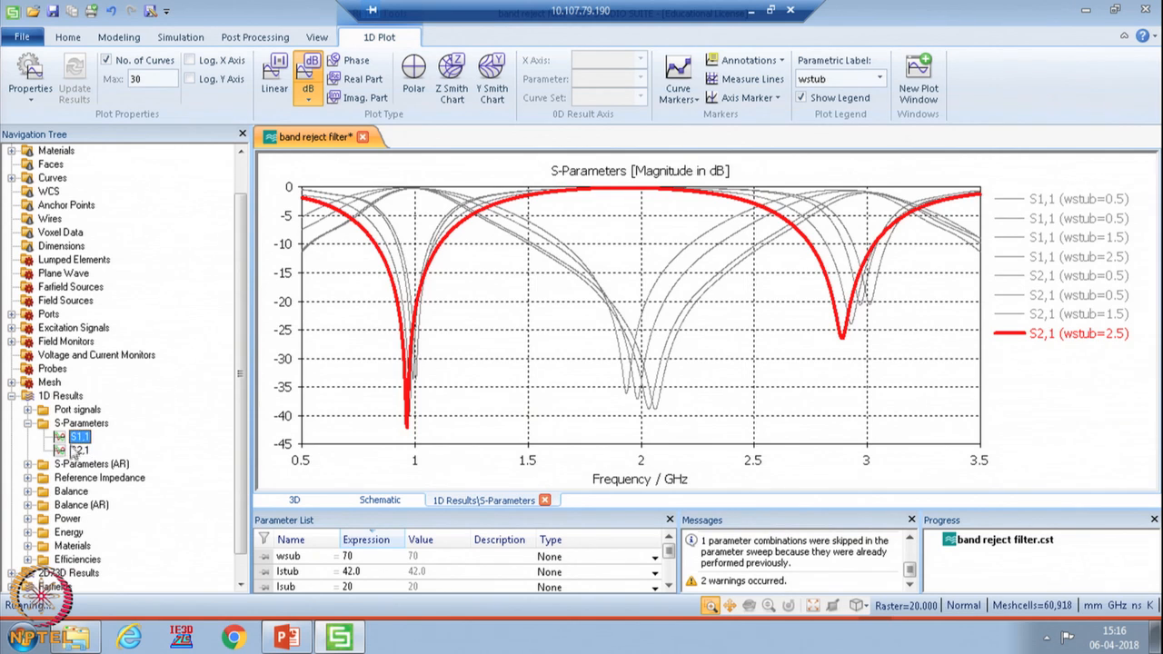
pyautogui.keyDown('ctrl'); pyautogui.click(80, 451); pyautogui.keyUp('ctrl')
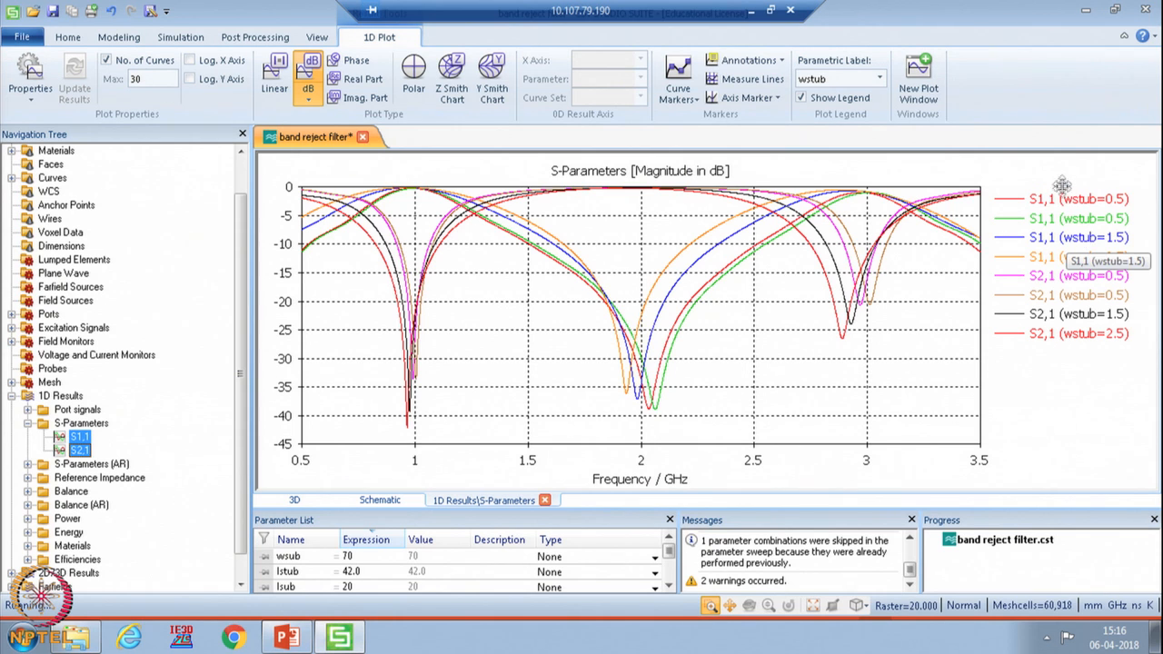
pyautogui.click(1056, 276)
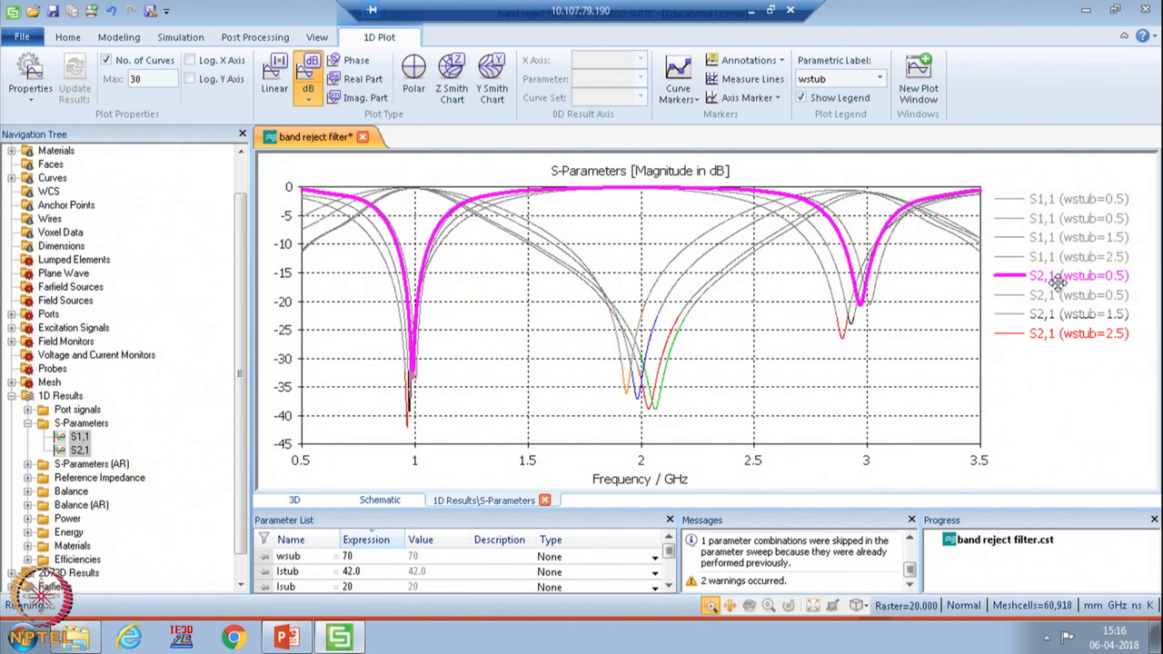
pyautogui.keyDown('ctrl'); pyautogui.click(1054, 315); pyautogui.keyUp('ctrl')
pyautogui.keyDown('ctrl'); pyautogui.click(1042, 335); pyautogui.keyUp('ctrl')
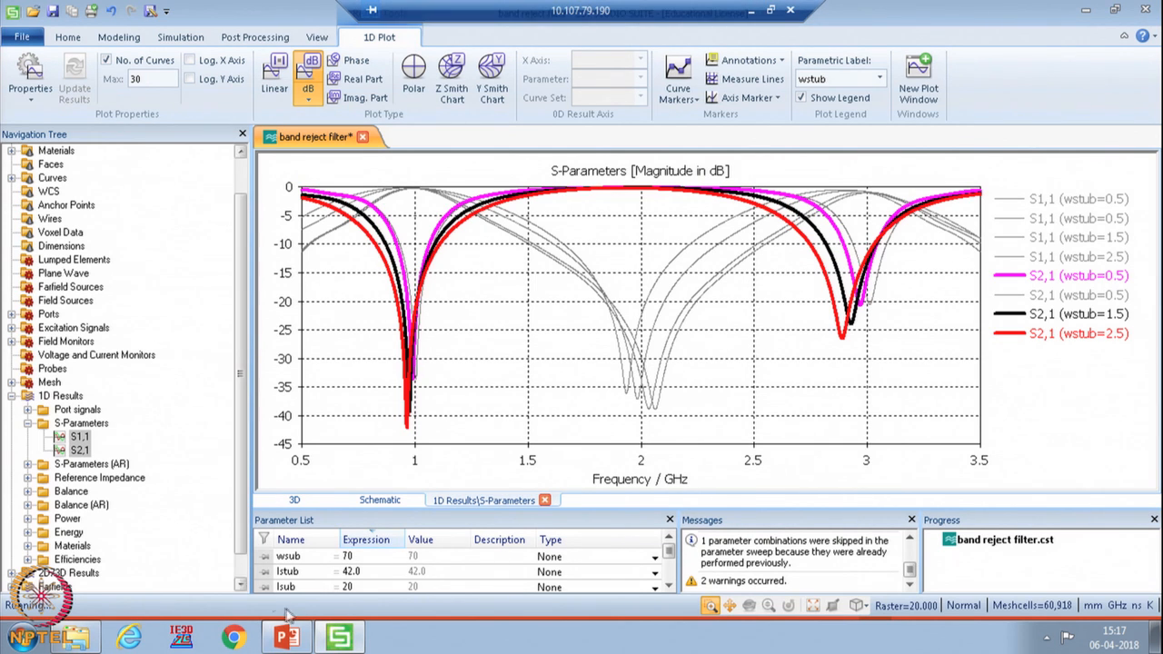
# Go back to the 3D model and examine the widened stub up close.
pyautogui.click(55, 152)
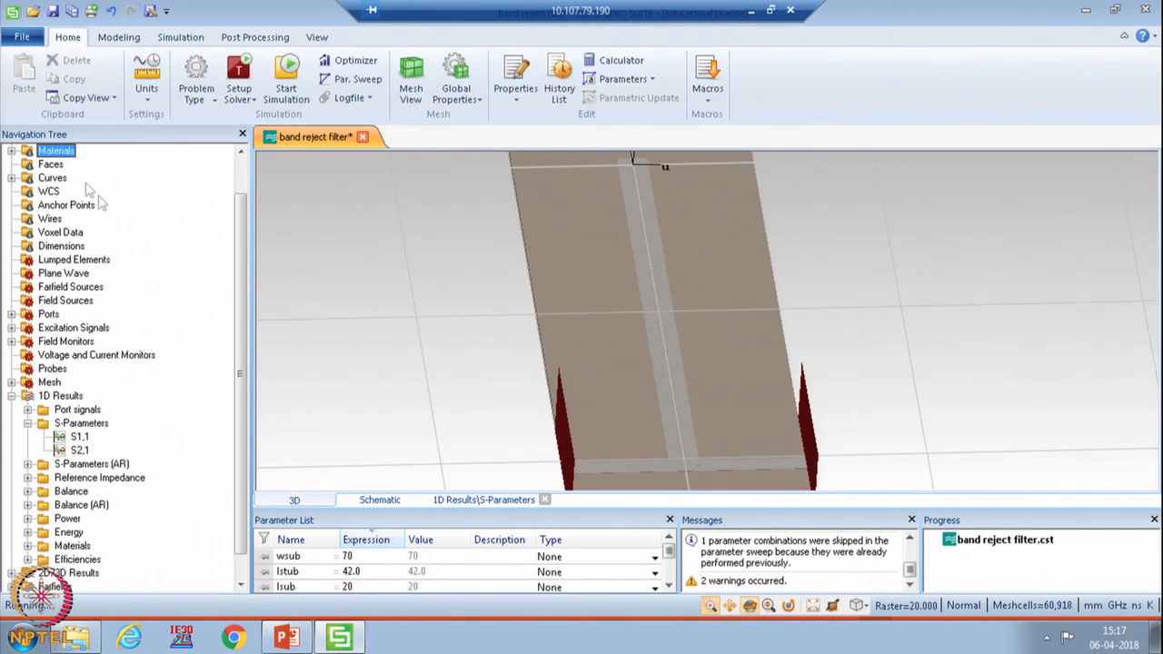
pyautogui.moveTo(667, 352); pyautogui.dragTo(650, 262)
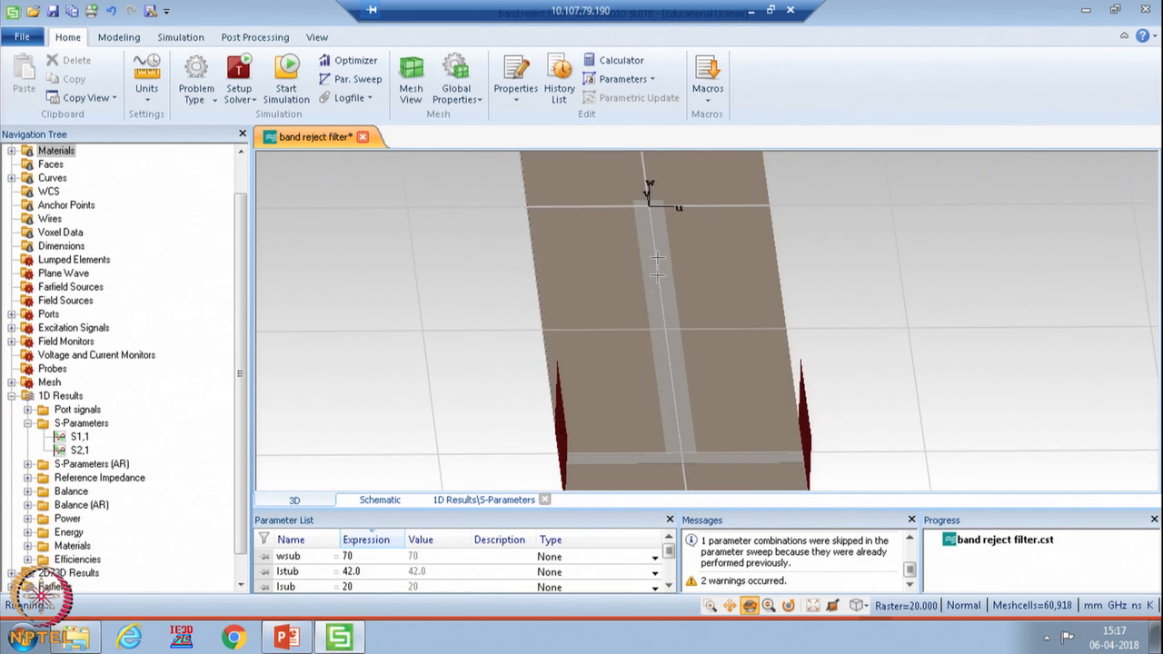
pyautogui.scroll(2, 650, 261)
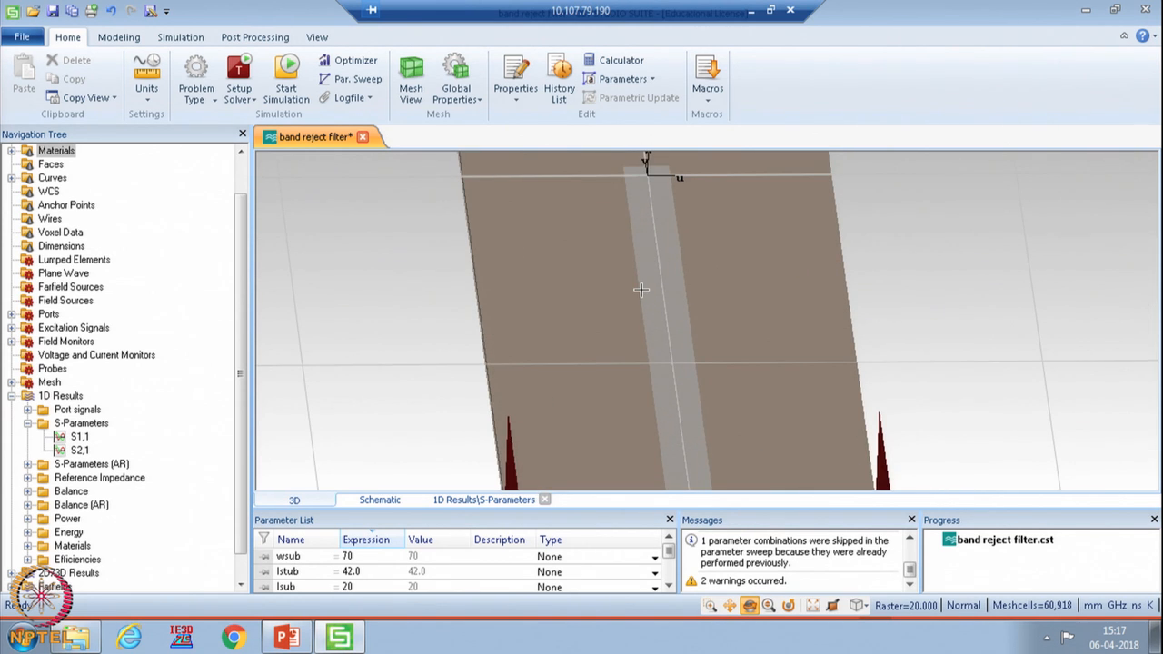
# Check the Band-Reject Filter slide in PowerPoint and return to the 3D model in CST.
pyautogui.click(305, 635)
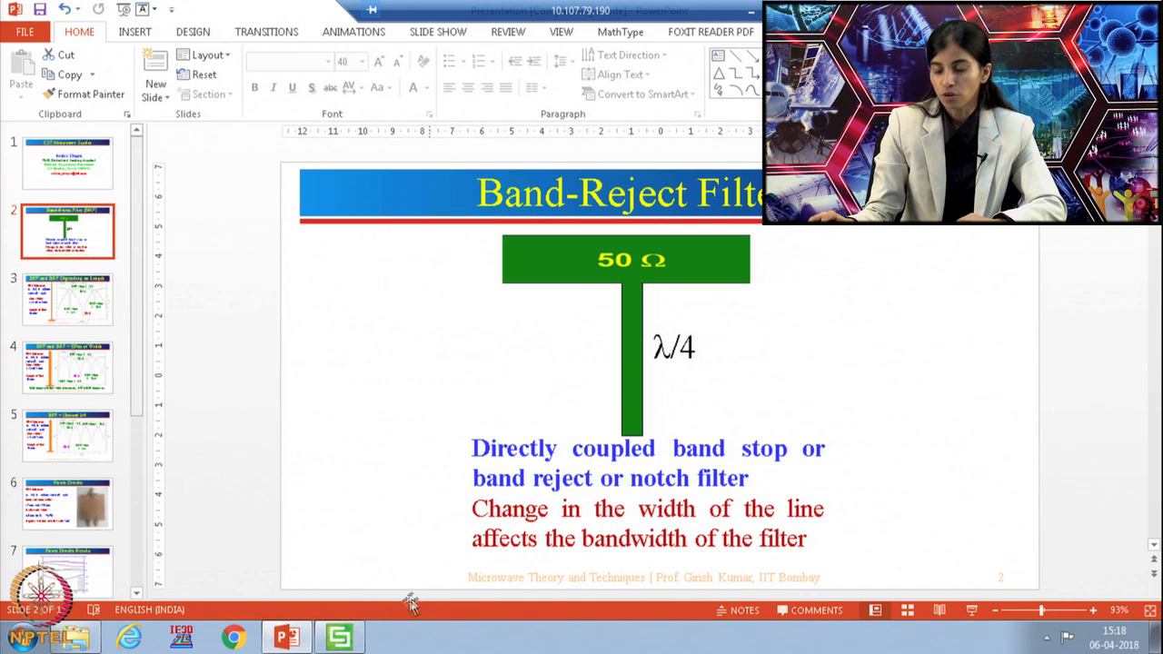
pyautogui.click(350, 640)
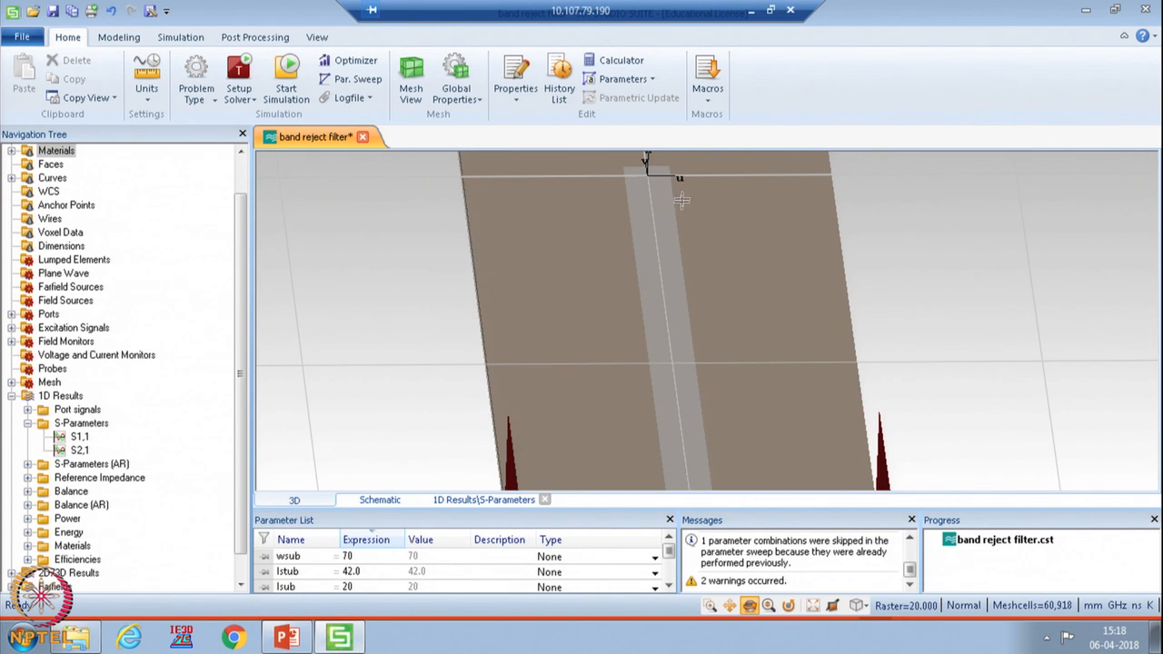
# Pick the midpoint of the stub's open-end edge and align the local coordinate system with it.
pyautogui.scroll(2, 628, 178)
pyautogui.scroll(-3, 629, 178)
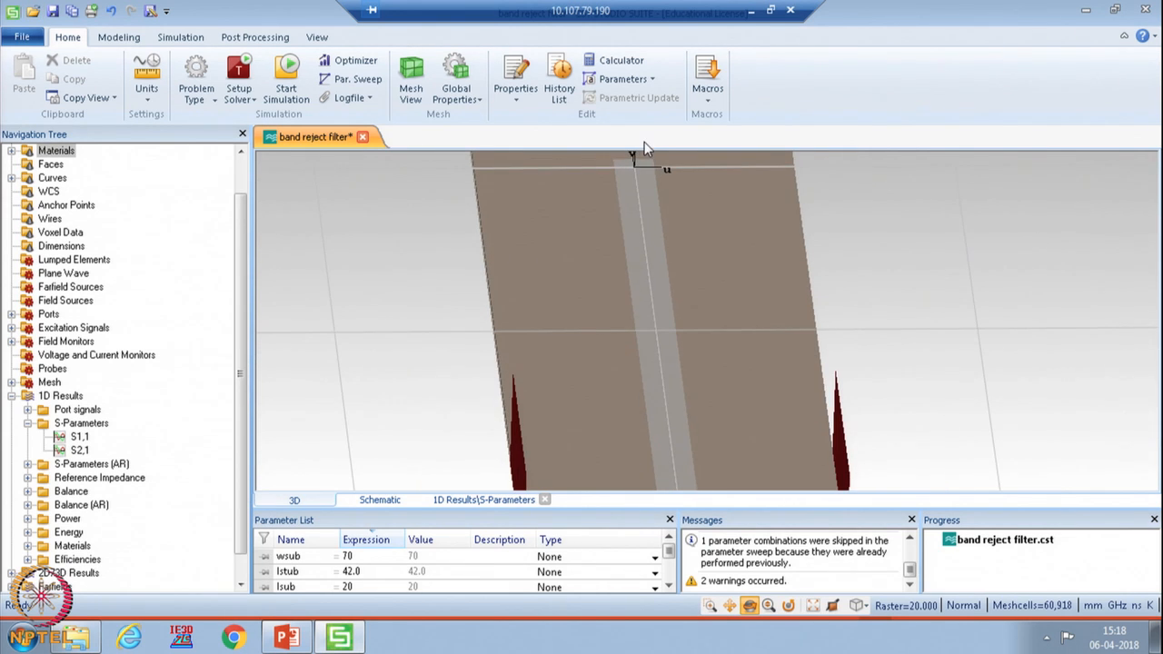
pyautogui.click(119, 37)
pyautogui.press('e')
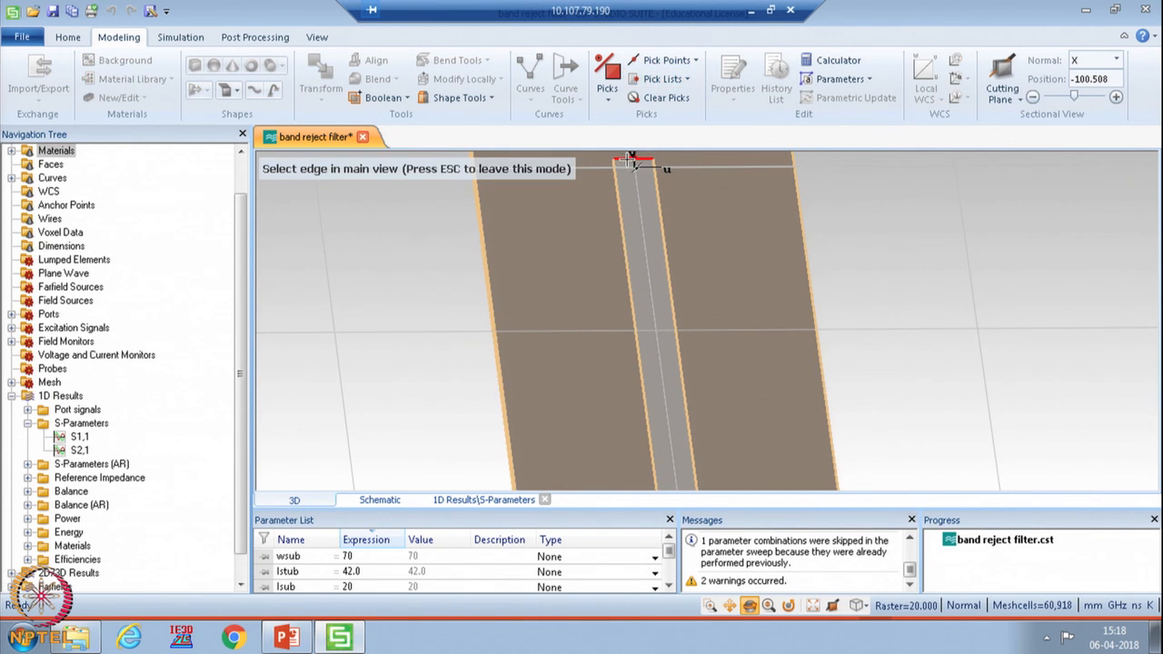
pyautogui.click(633, 159)
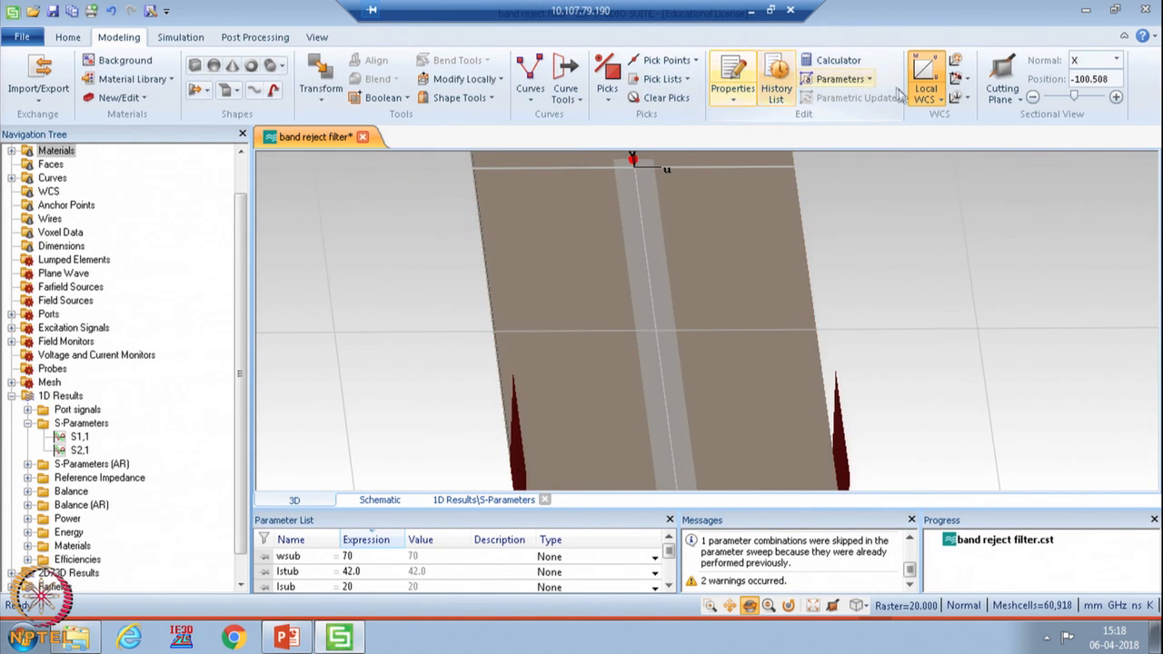
pyautogui.click(968, 80)
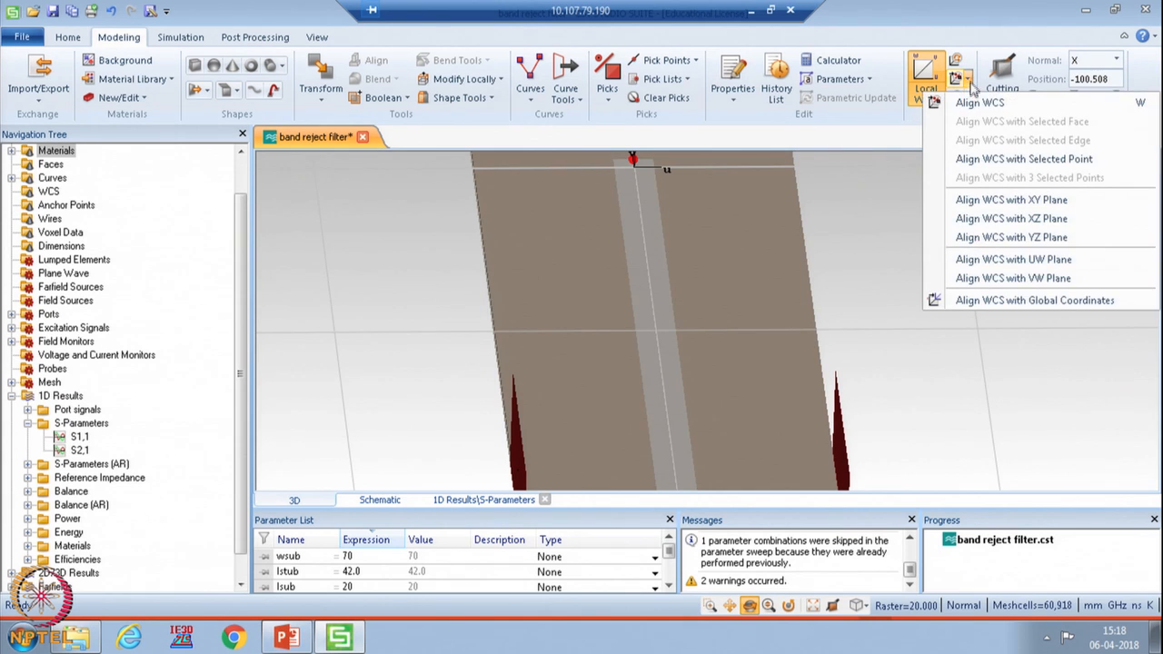
pyautogui.click(973, 104)
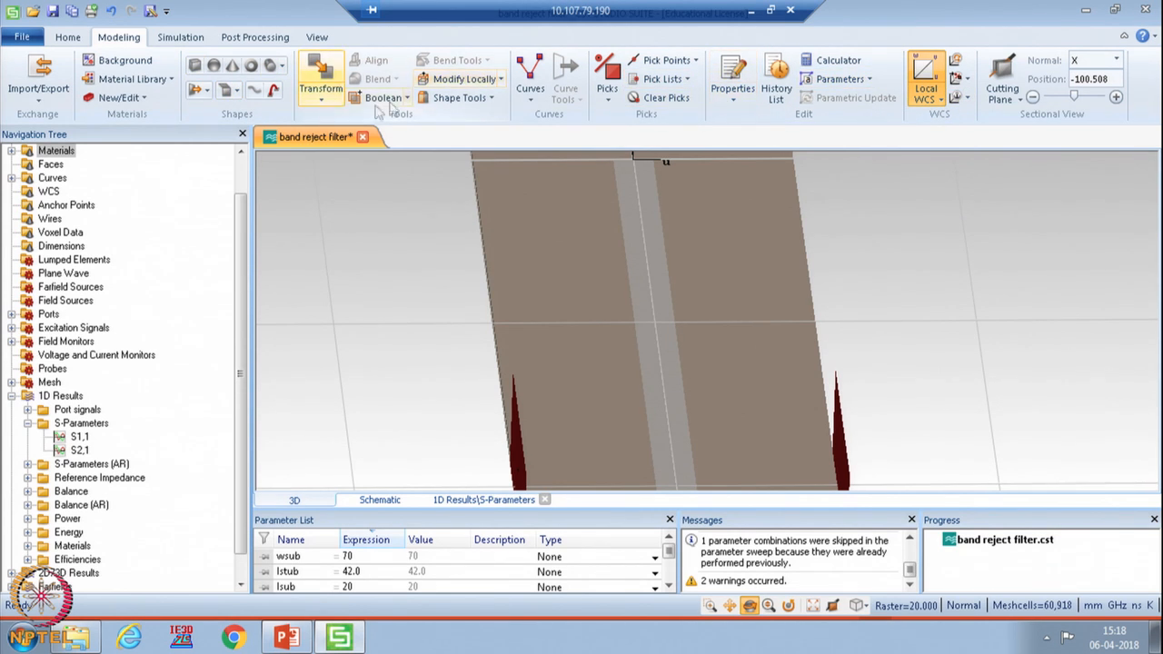
# Transform the local coordinate system as a move with the DV offset set to -ex.
pyautogui.click(321, 89)
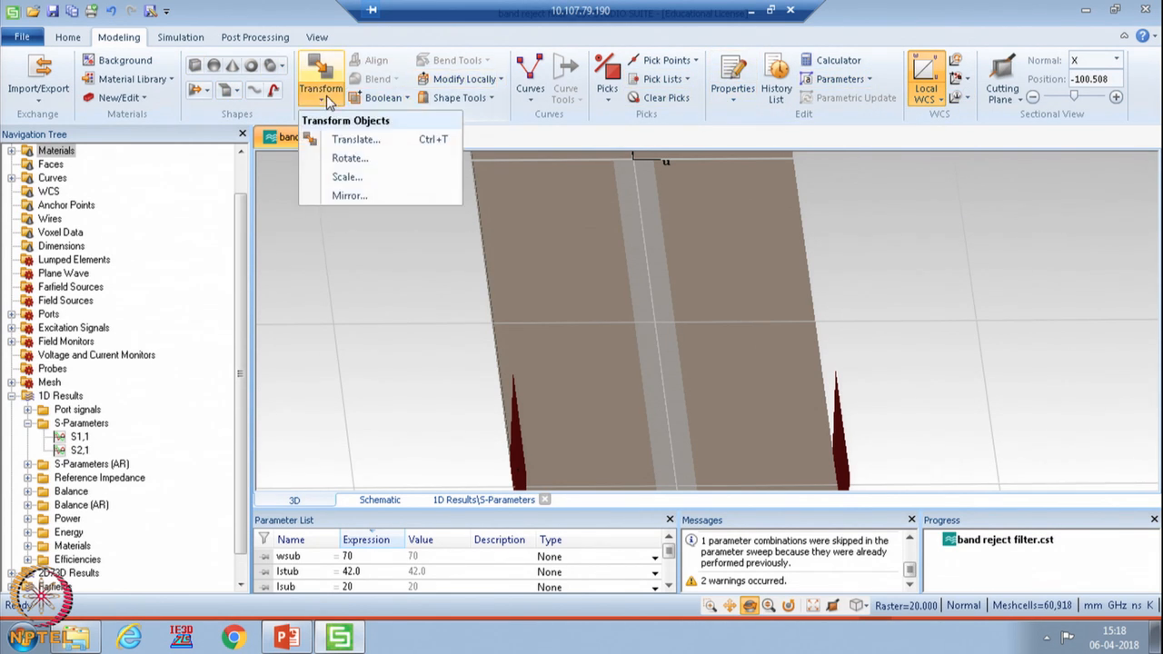
pyautogui.click(354, 142)
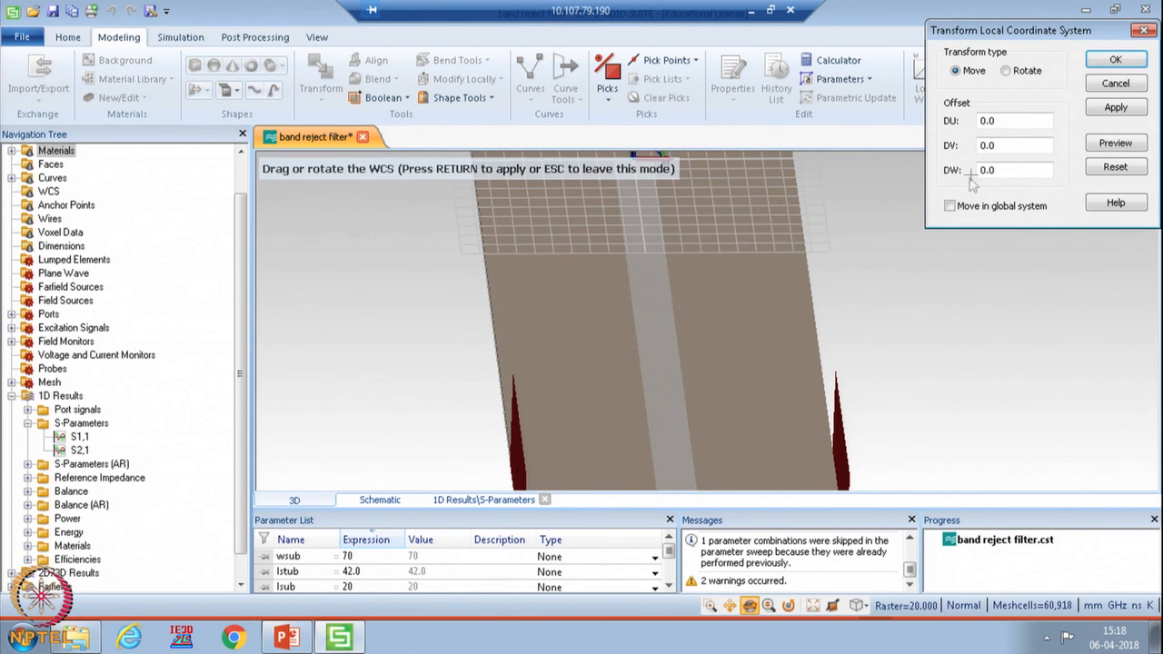
pyautogui.click(633, 229)
pyautogui.scroll(-3, 633, 228)
pyautogui.scroll(1, 663, 186)
pyautogui.scroll(2, 663, 187)
pyautogui.click(316, 37)
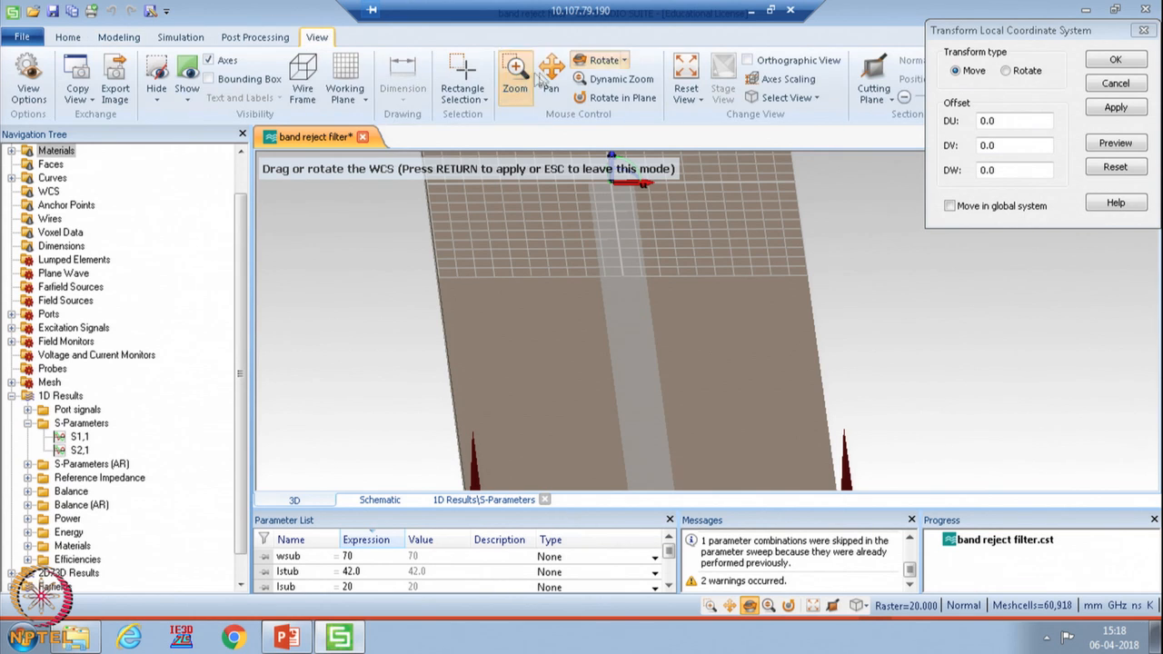
pyautogui.click(550, 78)
pyautogui.moveTo(555, 274); pyautogui.dragTo(558, 308)
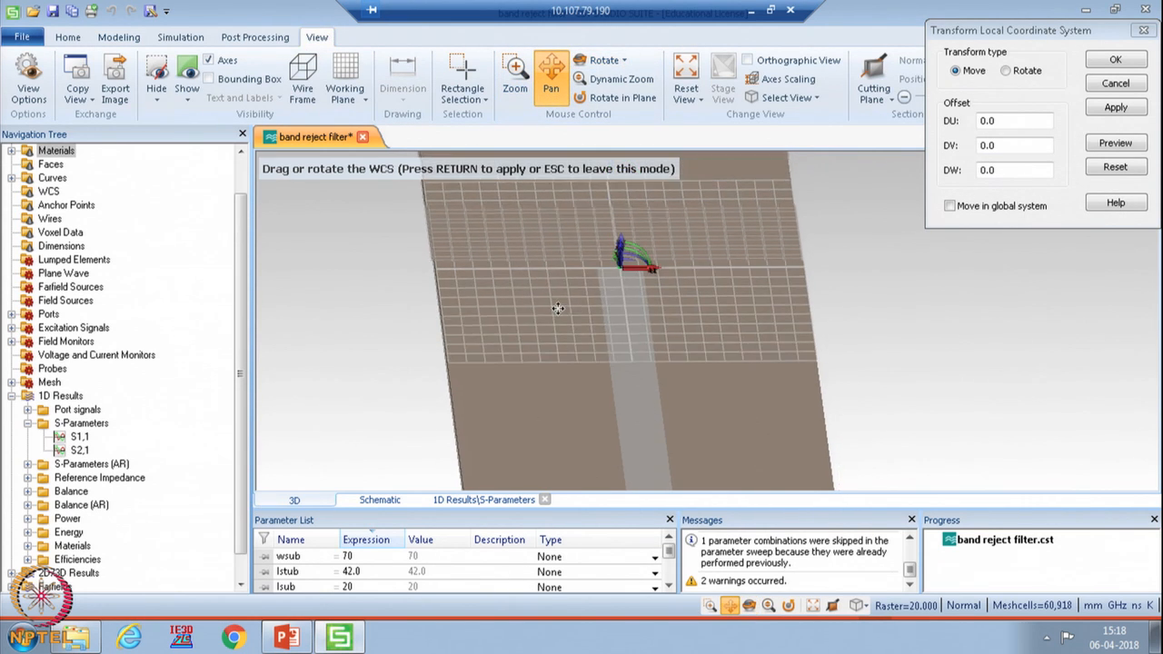
pyautogui.scroll(2, 624, 268)
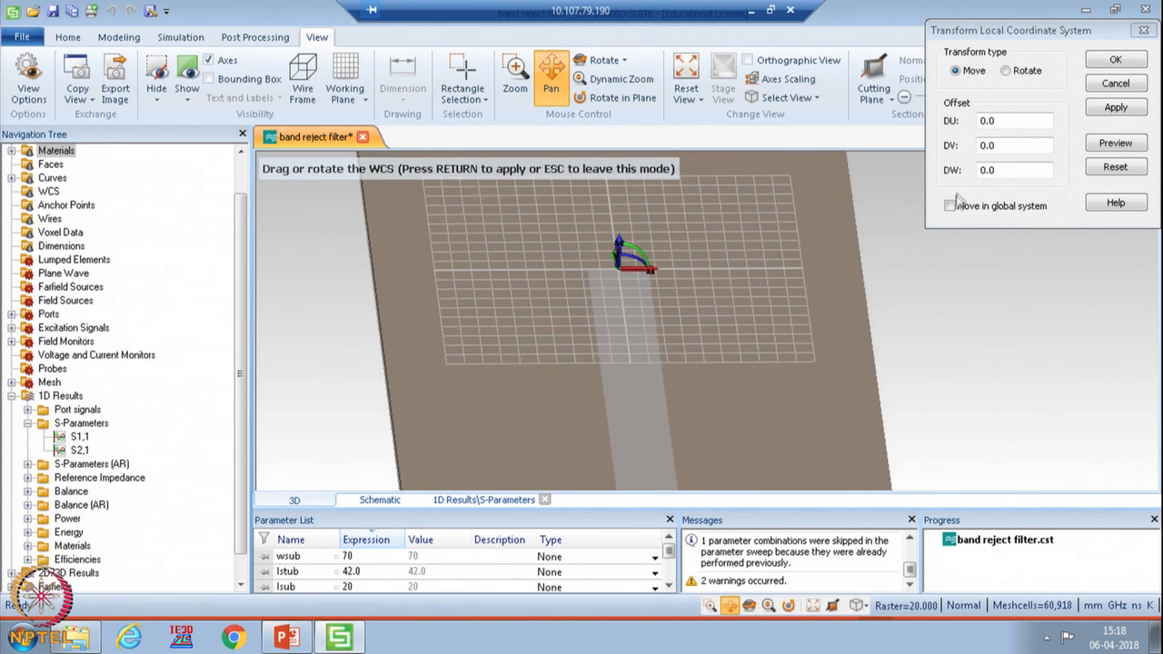
pyautogui.doubleClick(1010, 145)
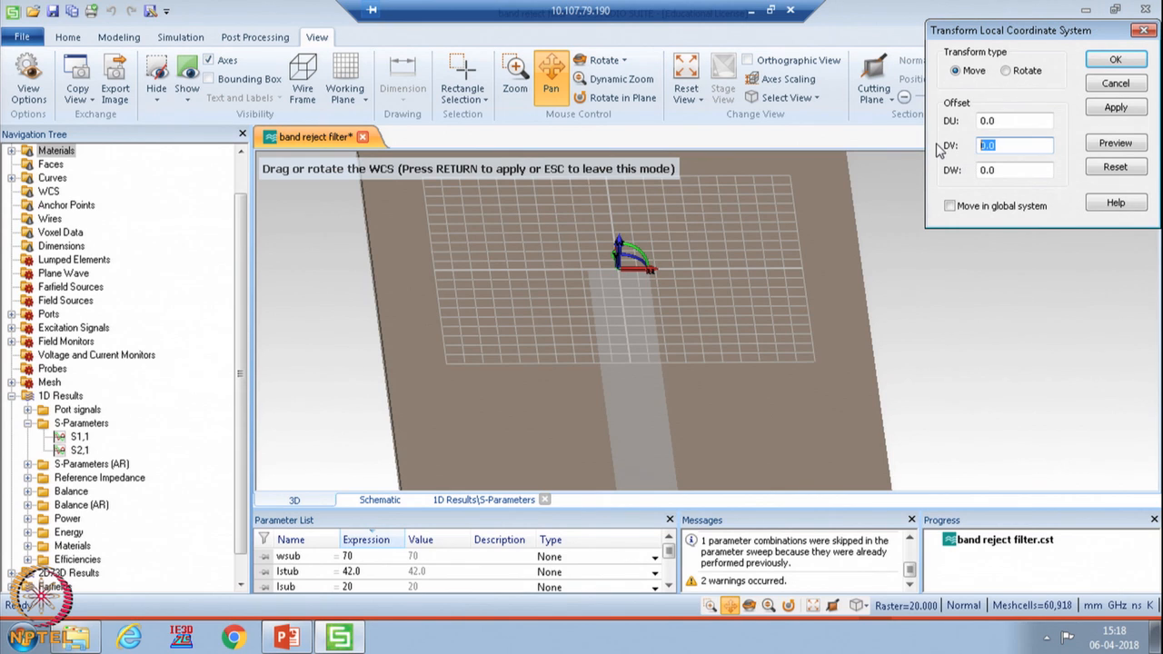
pyautogui.write('-')
pyautogui.moveTo(671, 550)
pyautogui.mouseDown()
pyautogui.moveTo(671, 571)
pyautogui.moveTo(672, 536)
pyautogui.mouseUp()
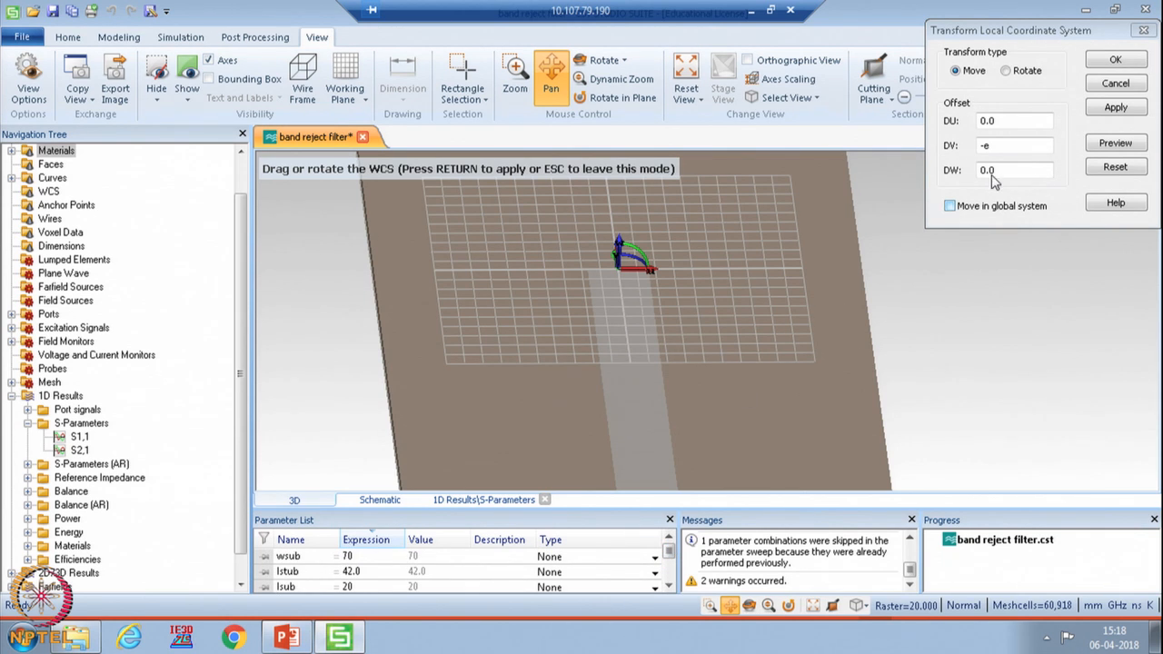
pyautogui.click(999, 147)
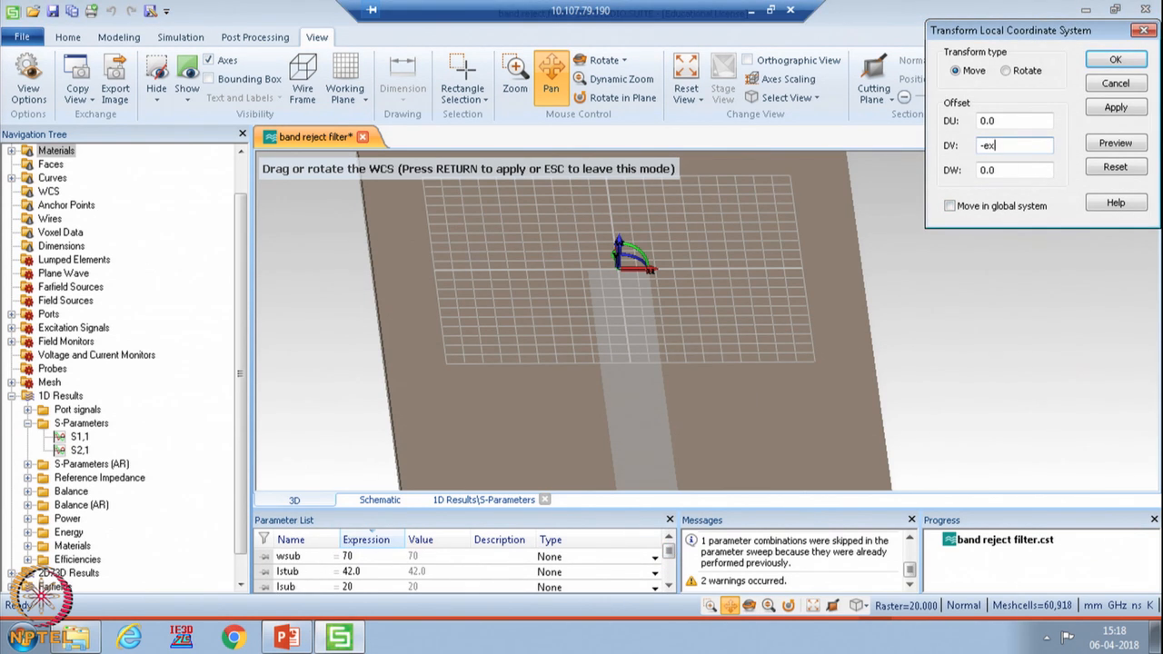
# Define the new parameter ex with the value 1 and apply the coordinate system move.
pyautogui.click(1116, 108)
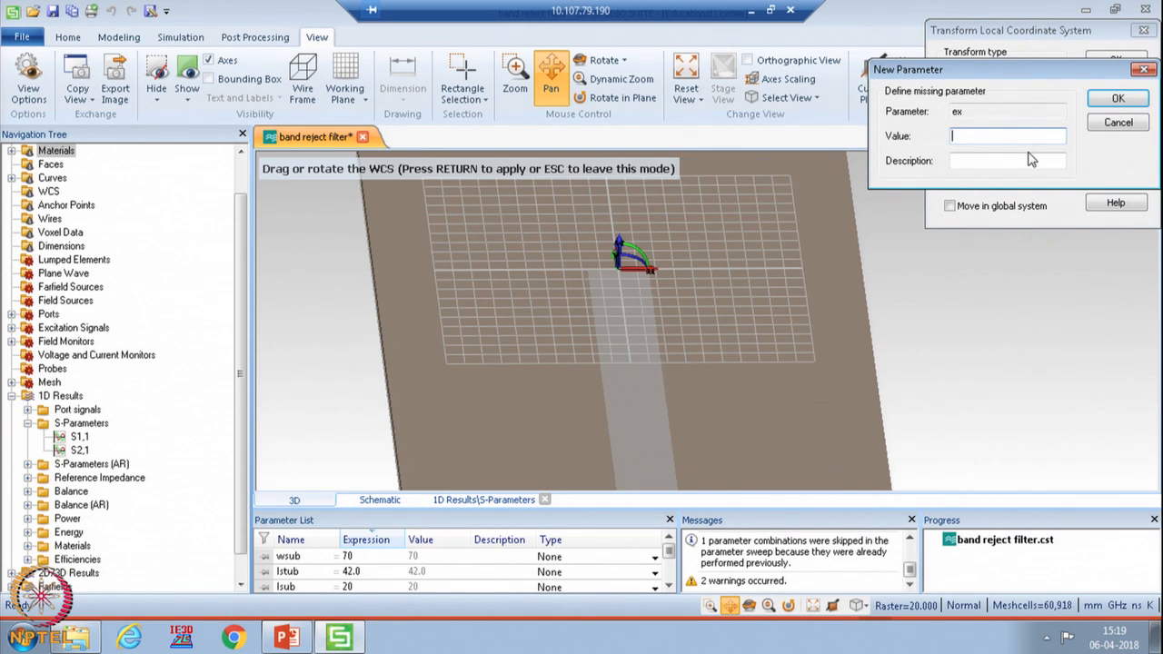
pyautogui.write('1')
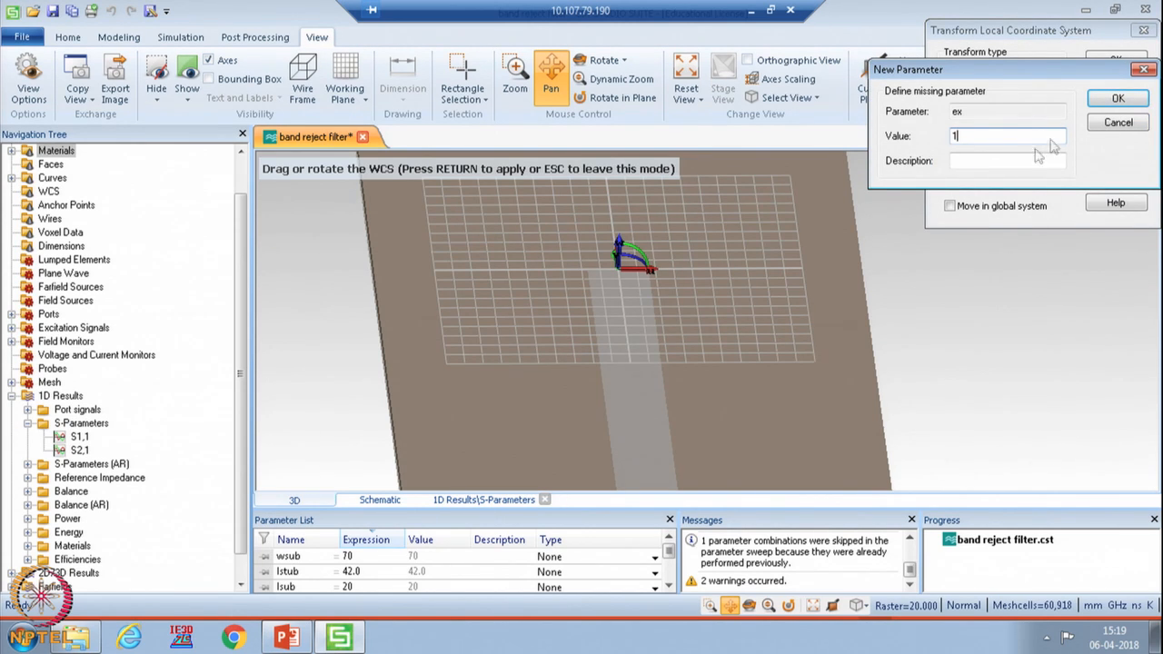
pyautogui.click(1116, 98)
pyautogui.click(1115, 59)
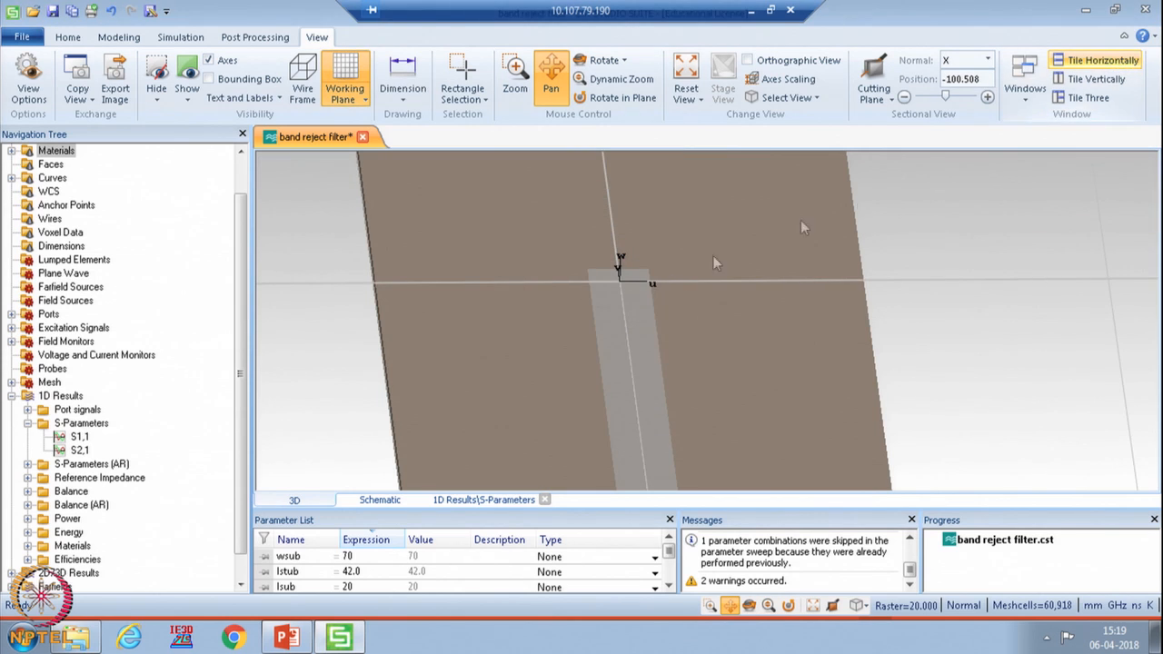
# Start a cylinder at the local origin, name it via and set its outer radius to rvia.
pyautogui.scroll(4, 631, 274)
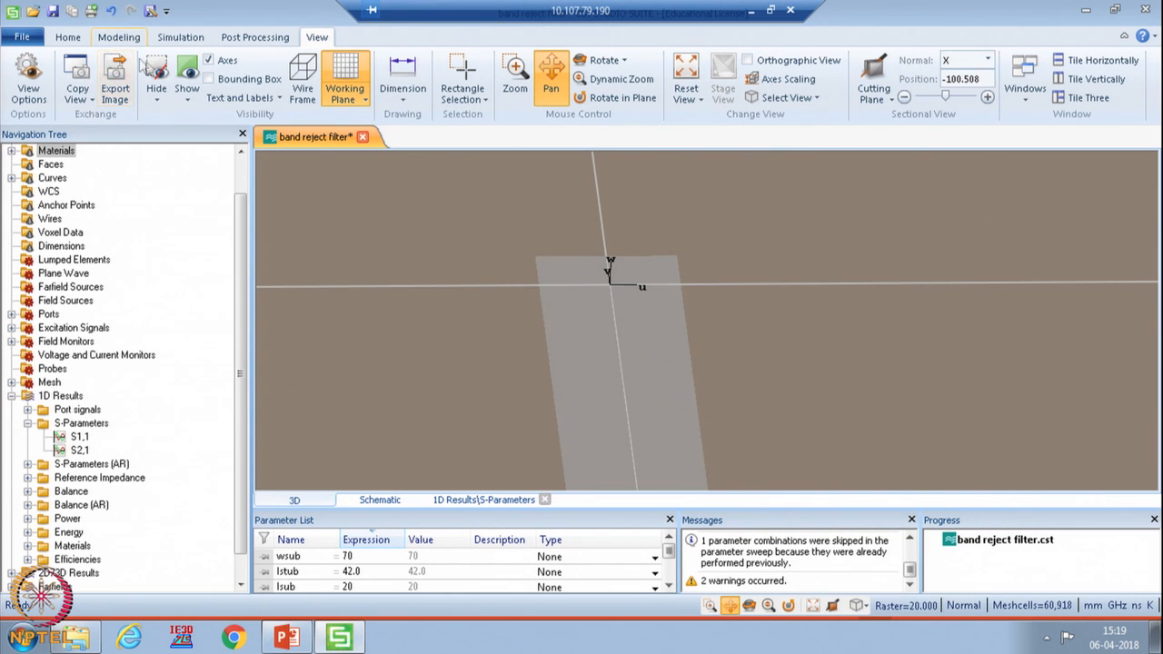
pyautogui.click(96, 41)
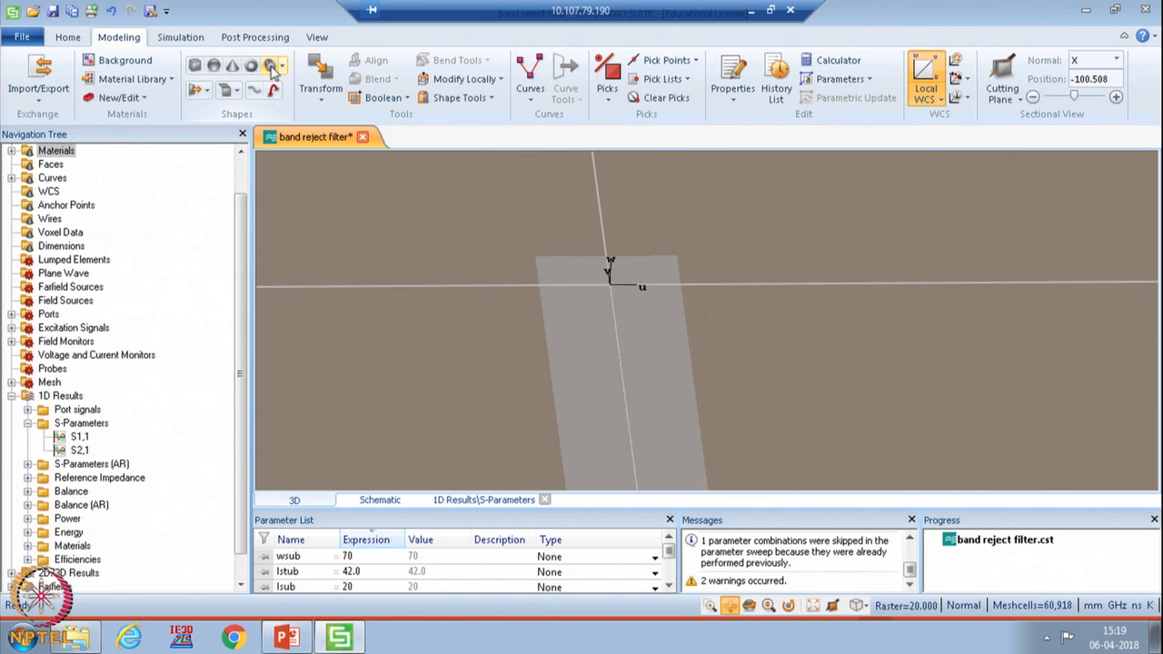
pyautogui.click(271, 67)
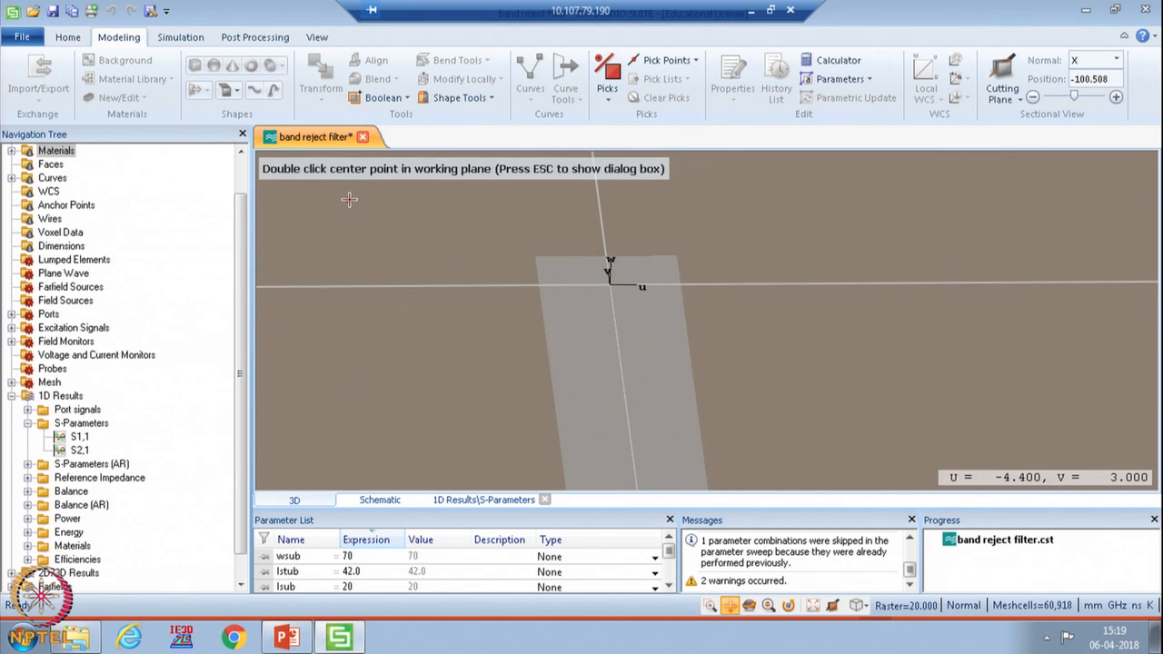
pyautogui.press('Escape')
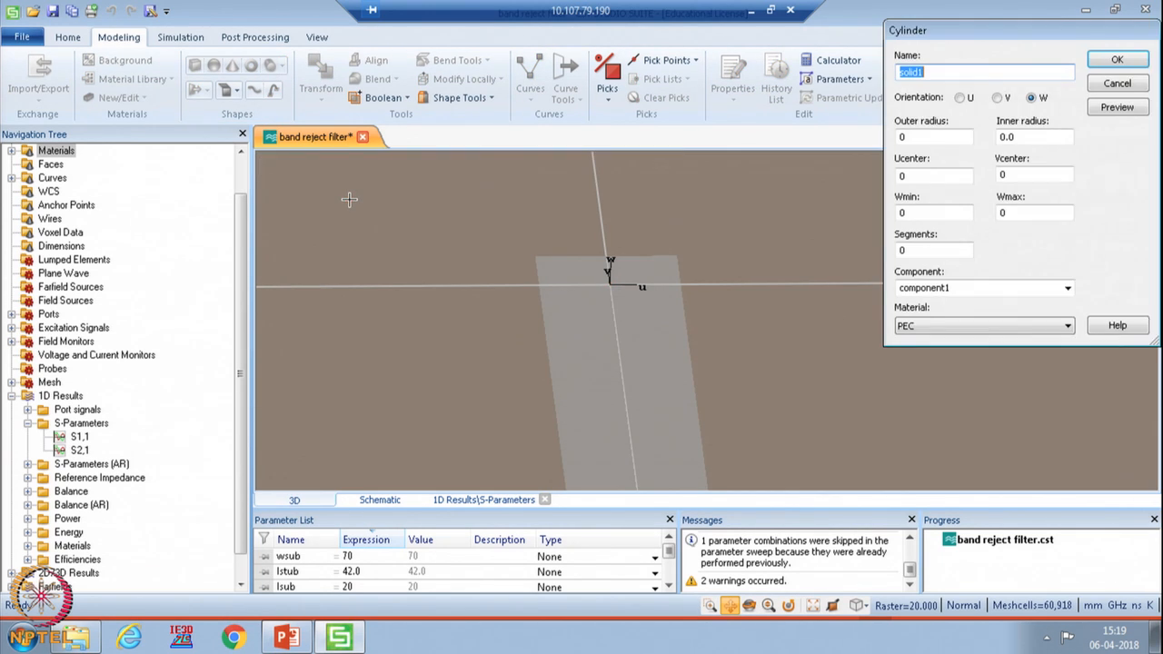
pyautogui.write('via')
pyautogui.click(931, 136)
pyautogui.write('r')
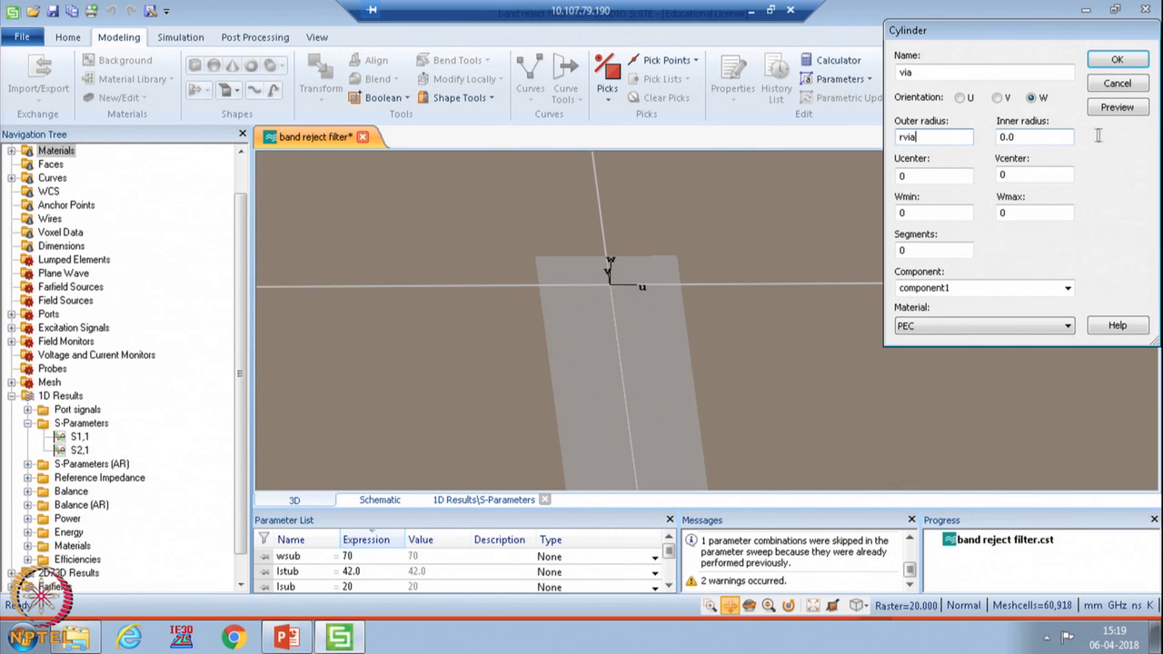
# Set the via cylinder's Wmin to -2*t-hsub so it reaches down through the substrate and ground.
pyautogui.click(961, 218)
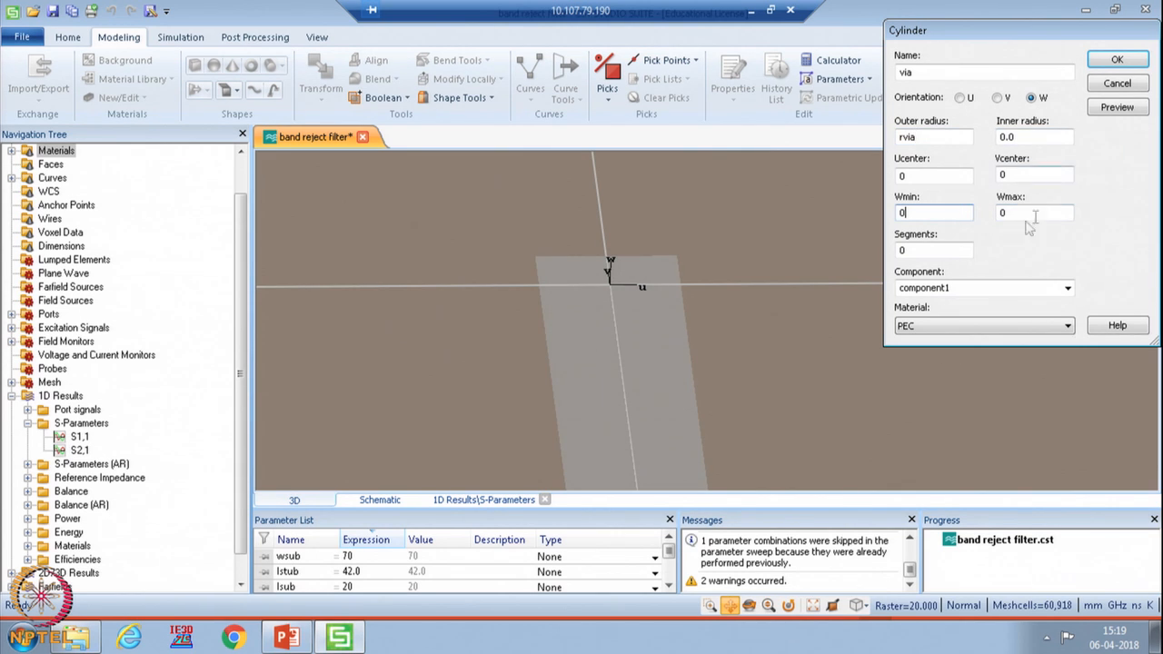
pyautogui.hotkey('shift', 'Home')
pyautogui.click(932, 178)
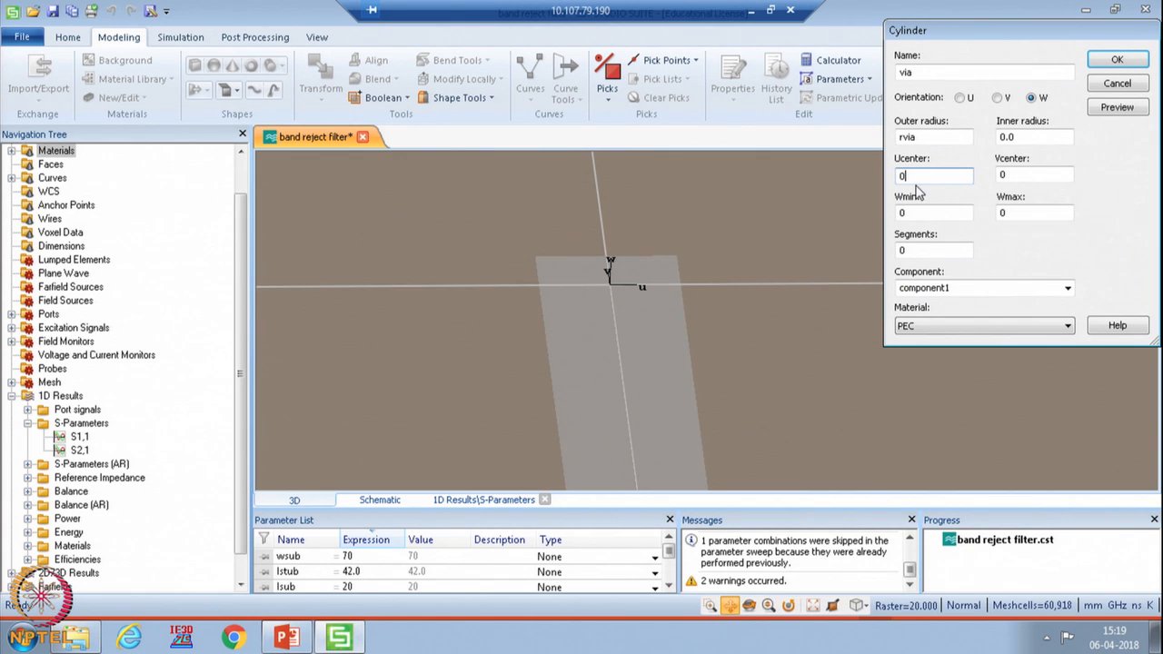
pyautogui.click(935, 214)
pyautogui.doubleClick(893, 213)
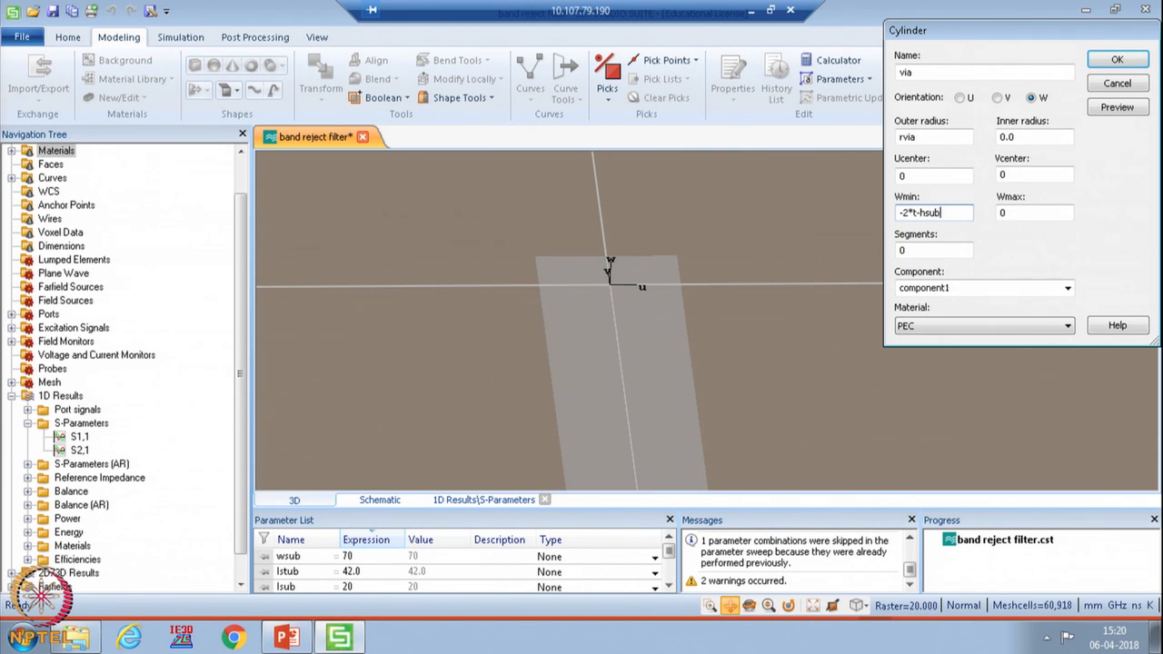
# Preview the via at the stub's end from an oblique angle and create it in component1 as PEC.
pyautogui.click(1117, 108)
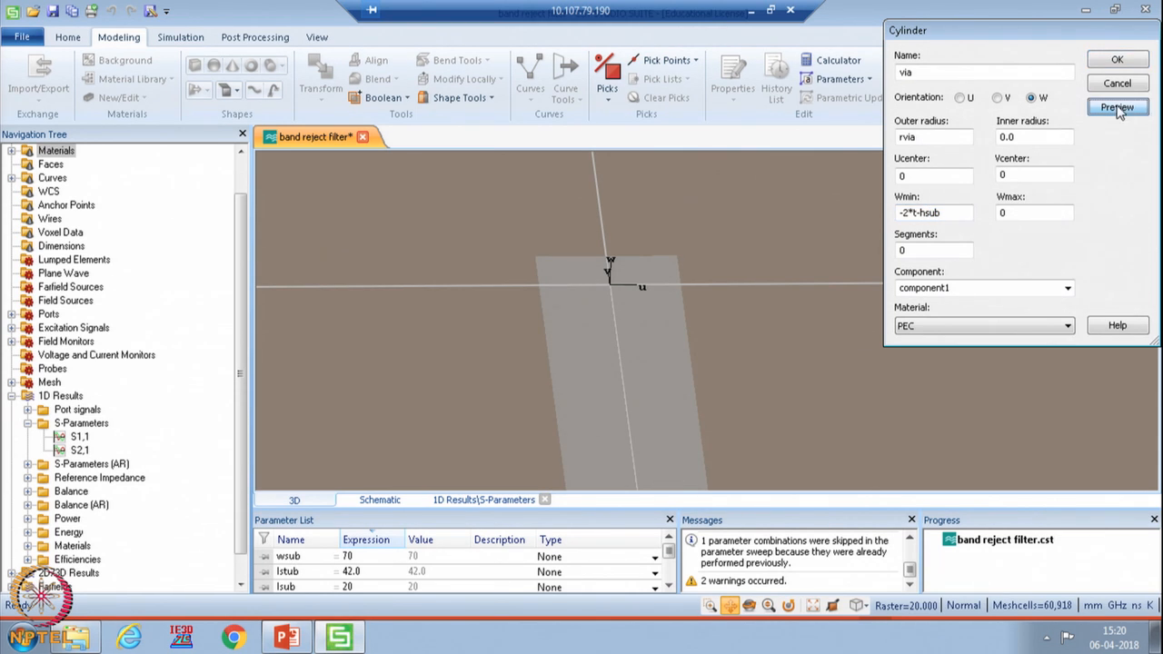
pyautogui.moveTo(661, 298); pyautogui.dragTo(678, 274)
pyautogui.click(318, 37)
pyautogui.click(601, 60)
pyautogui.moveTo(584, 224); pyautogui.dragTo(675, 199)
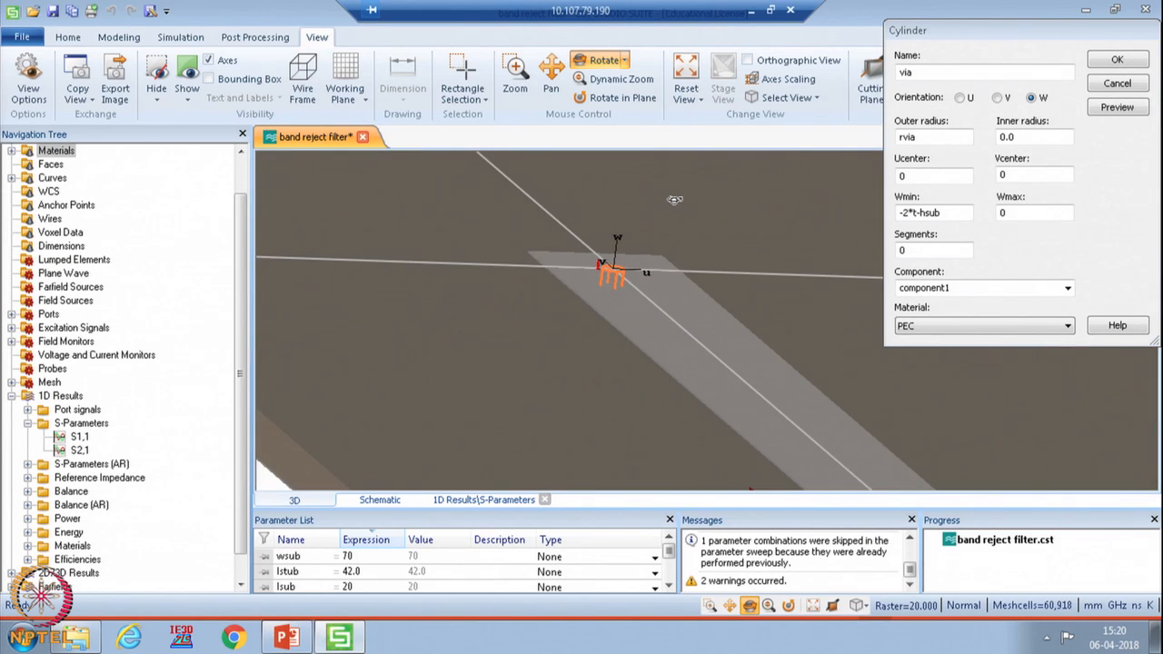
pyautogui.click(15, 154)
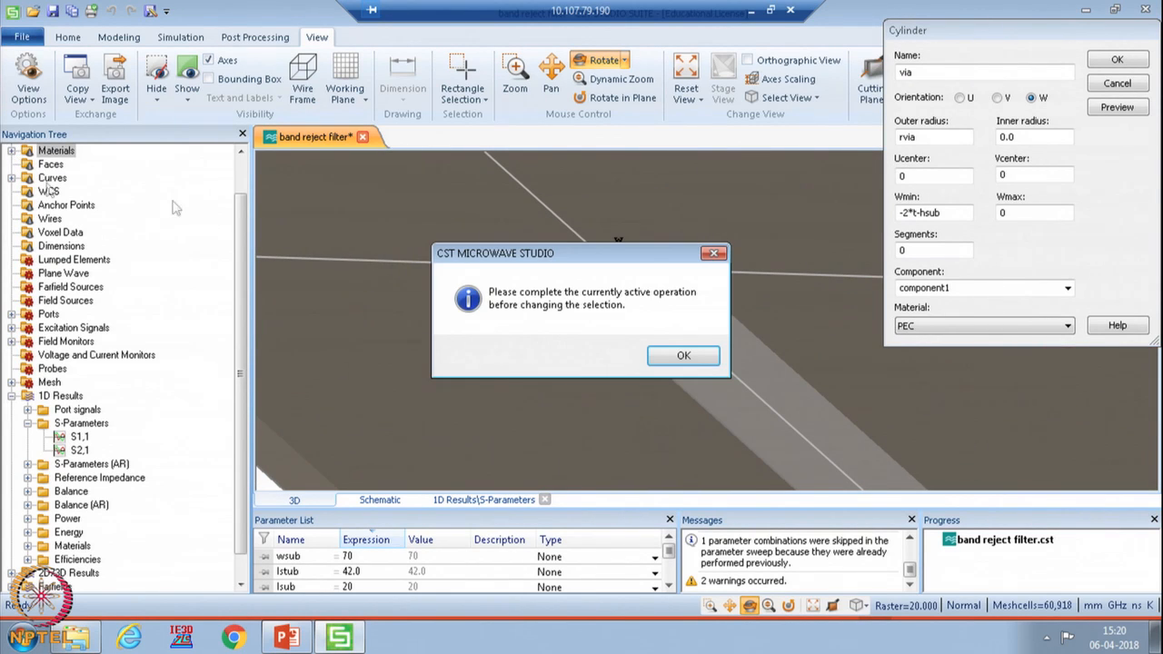
pyautogui.click(683, 356)
pyautogui.click(1117, 60)
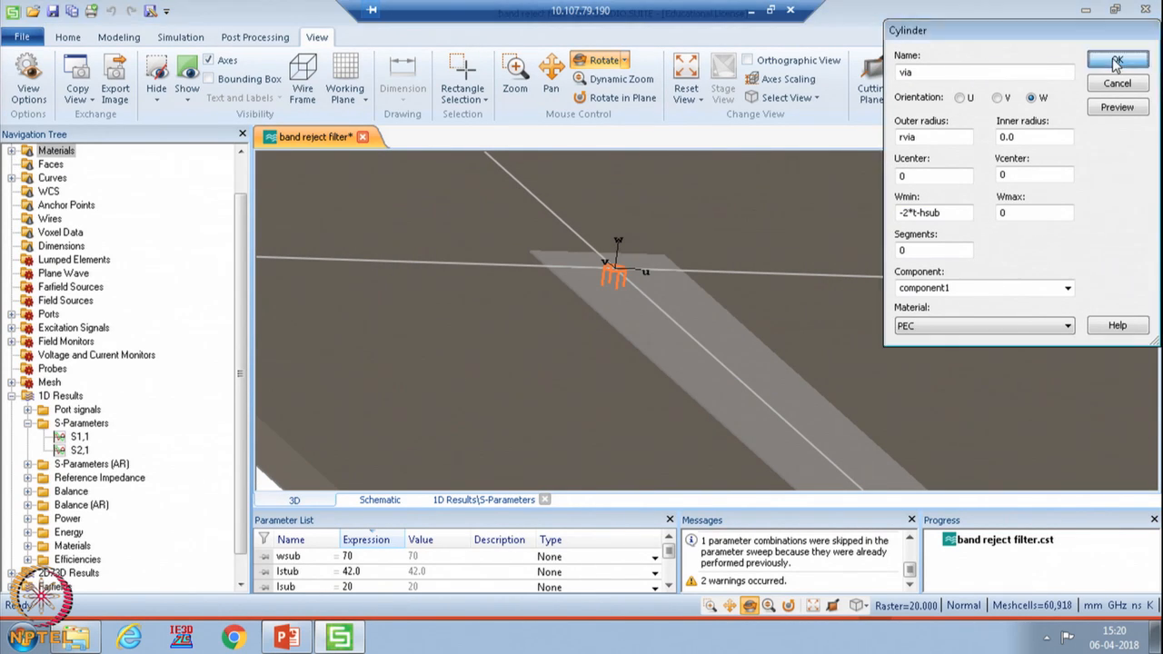
pyautogui.click(918, 269)
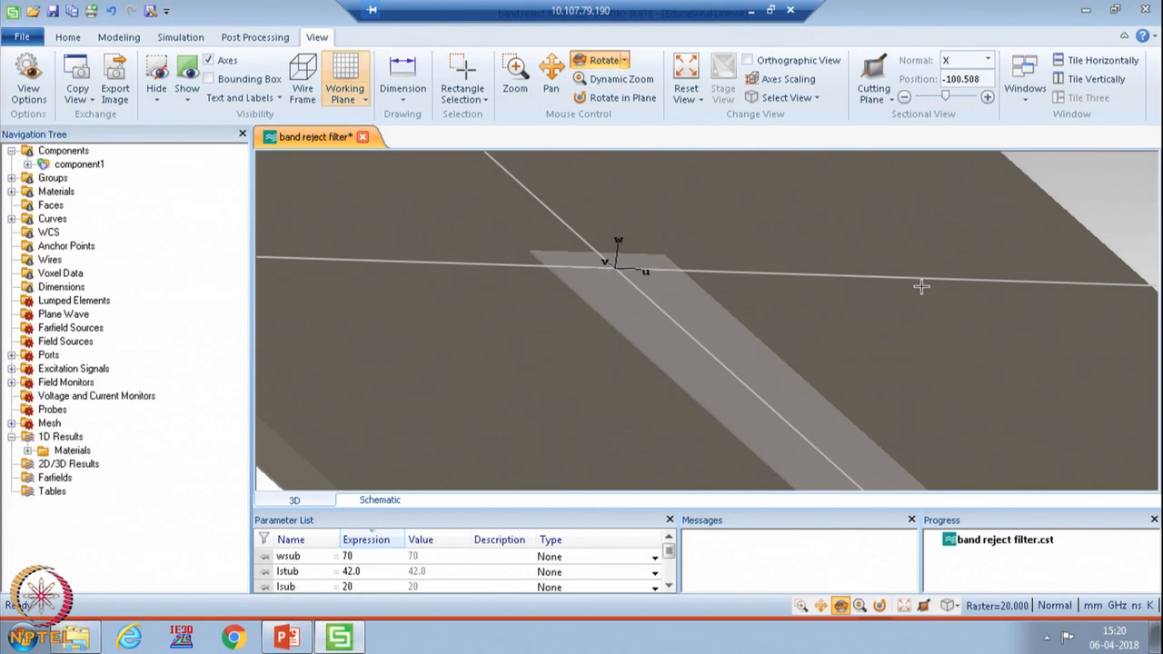
# Hide the substrate of component1 and inspect the via between the stub and the ground.
pyautogui.click(28, 164)
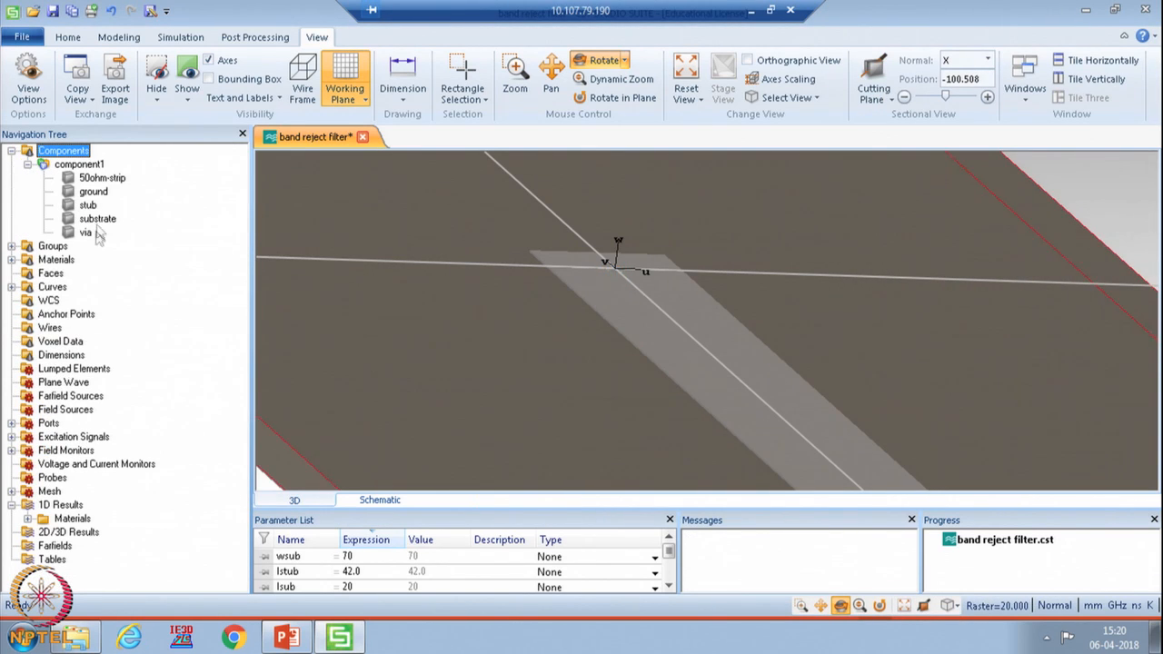
pyautogui.click(99, 220)
pyautogui.rightClick(100, 221)
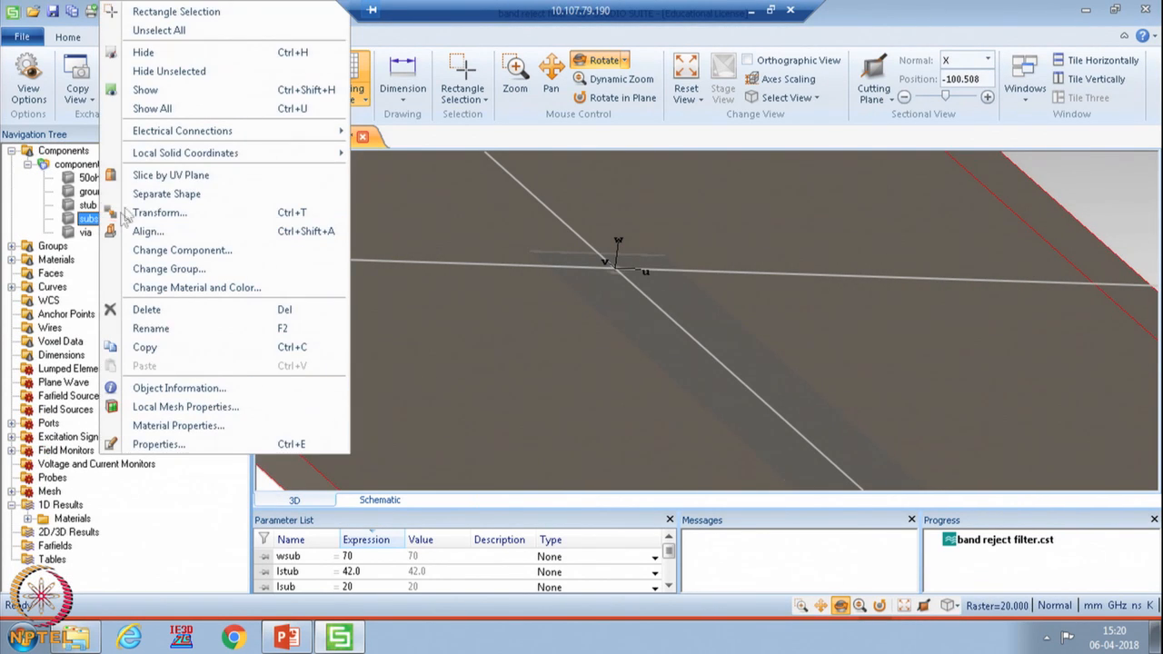
pyautogui.click(150, 56)
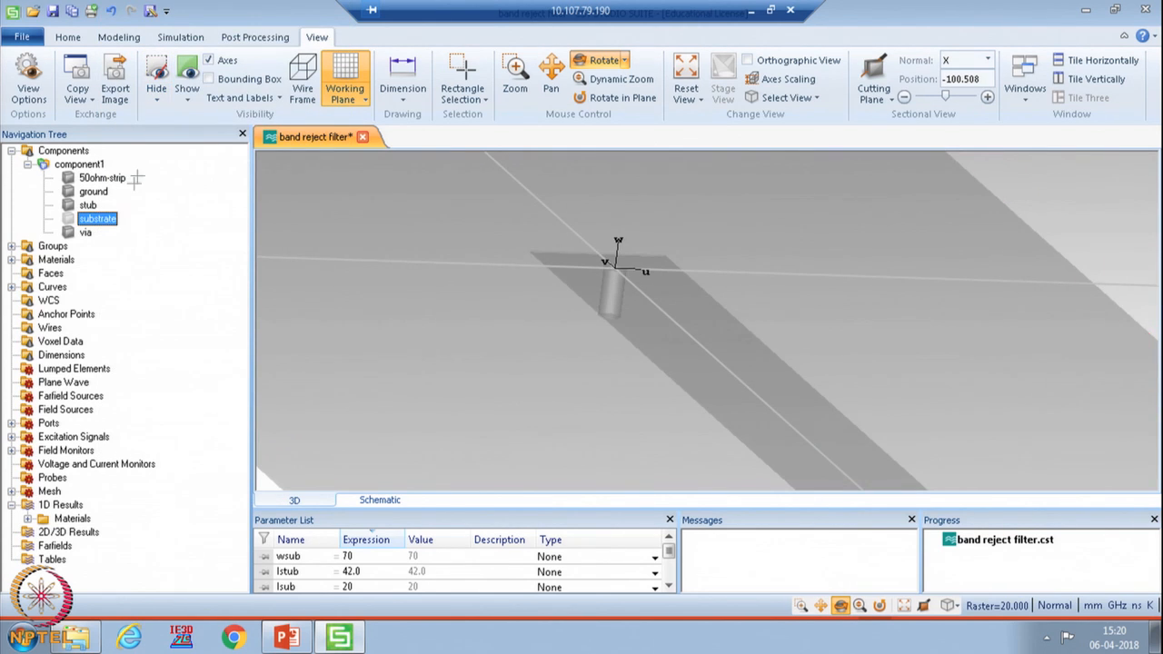
pyautogui.moveTo(640, 310); pyautogui.dragTo(597, 336)
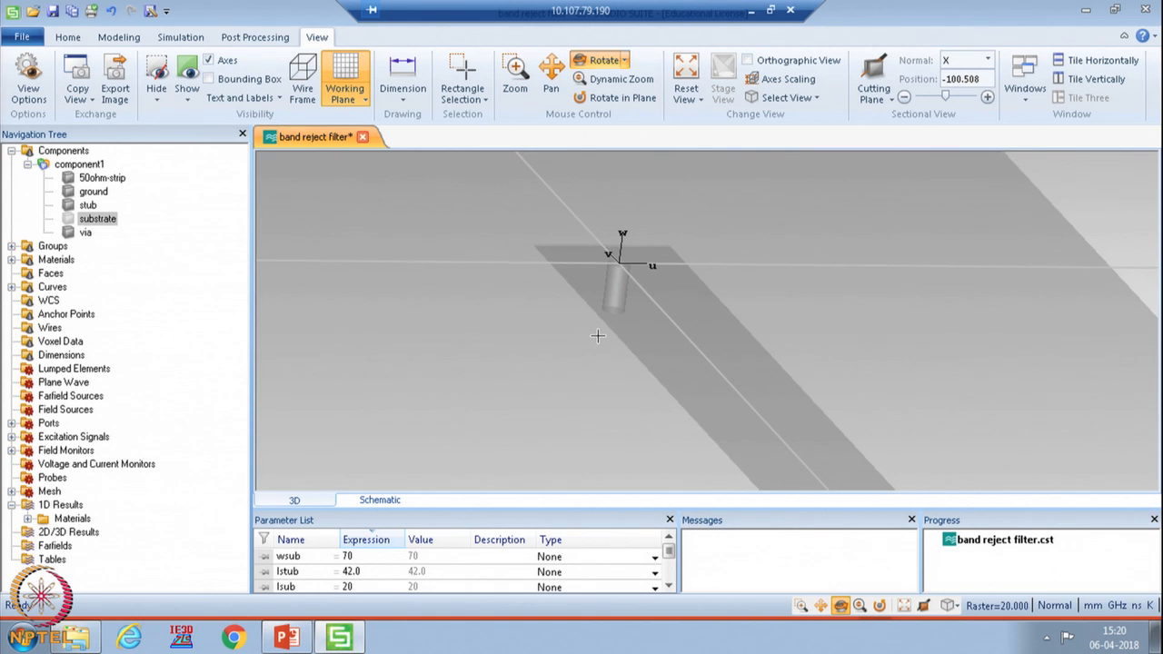
# Run the time domain solver on the via-shorted stub filter with a hexahedral mesh, -40 dB accuracy and port 1 excitation.
pyautogui.click(98, 219)
pyautogui.click(79, 164)
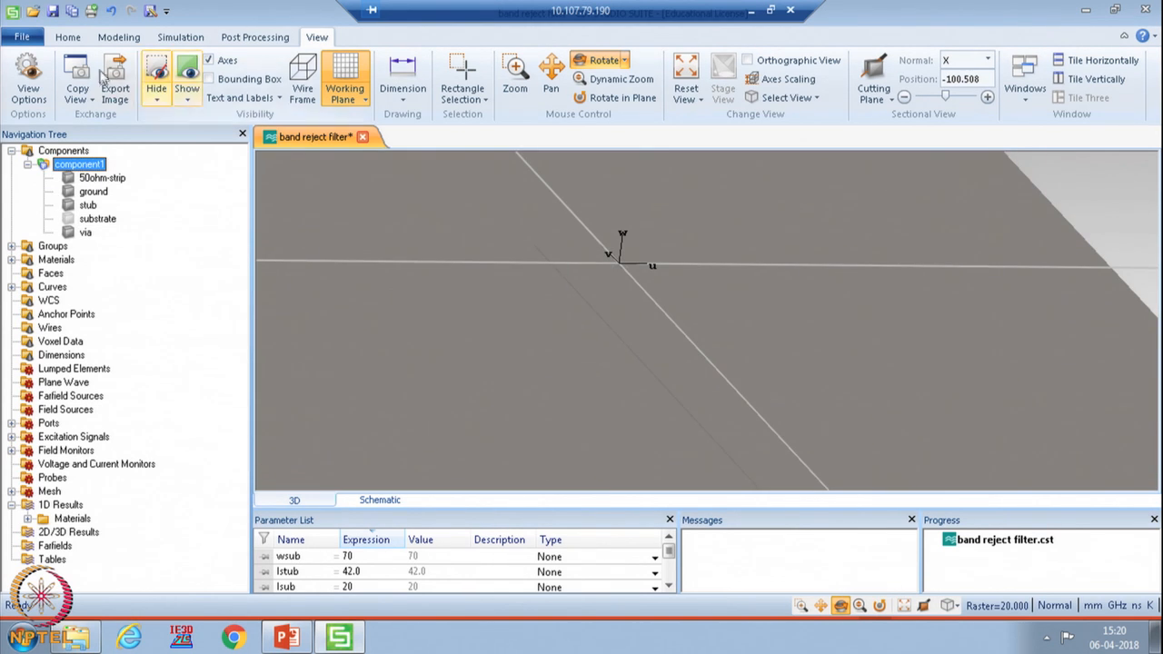
pyautogui.click(67, 37)
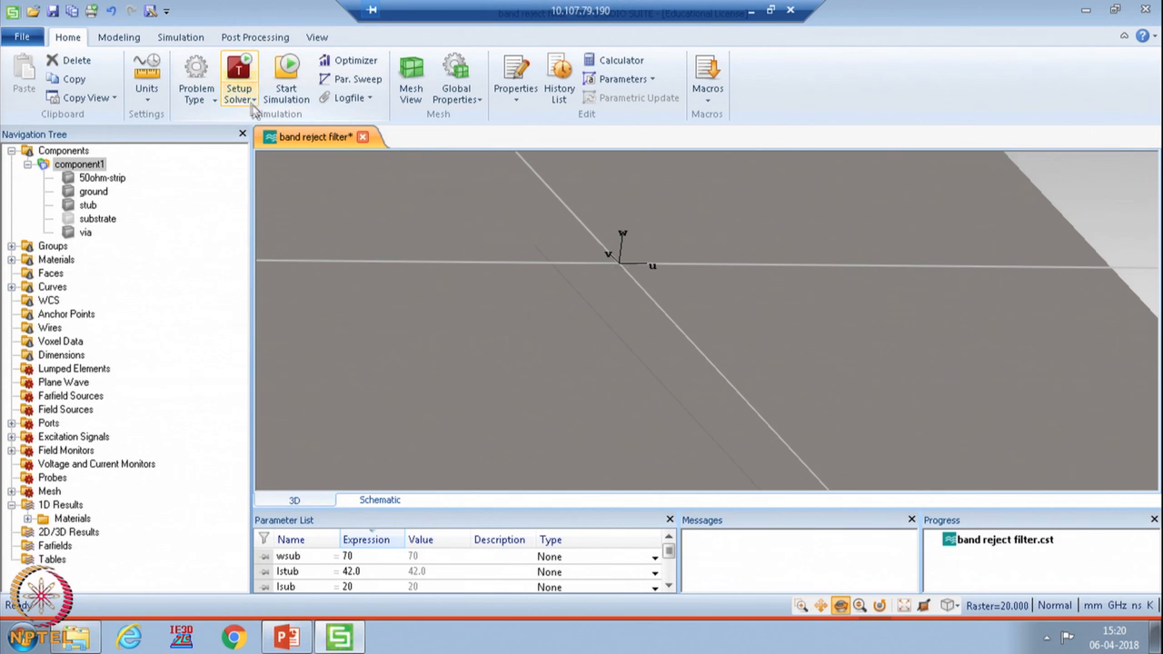
pyautogui.click(238, 71)
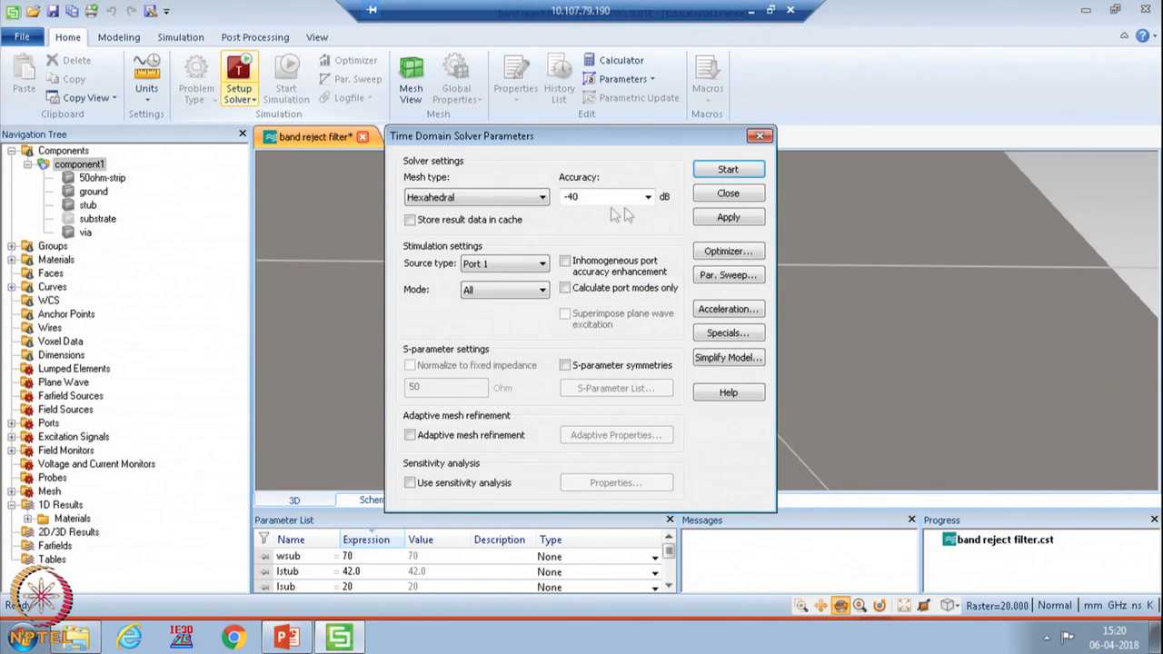
pyautogui.click(727, 168)
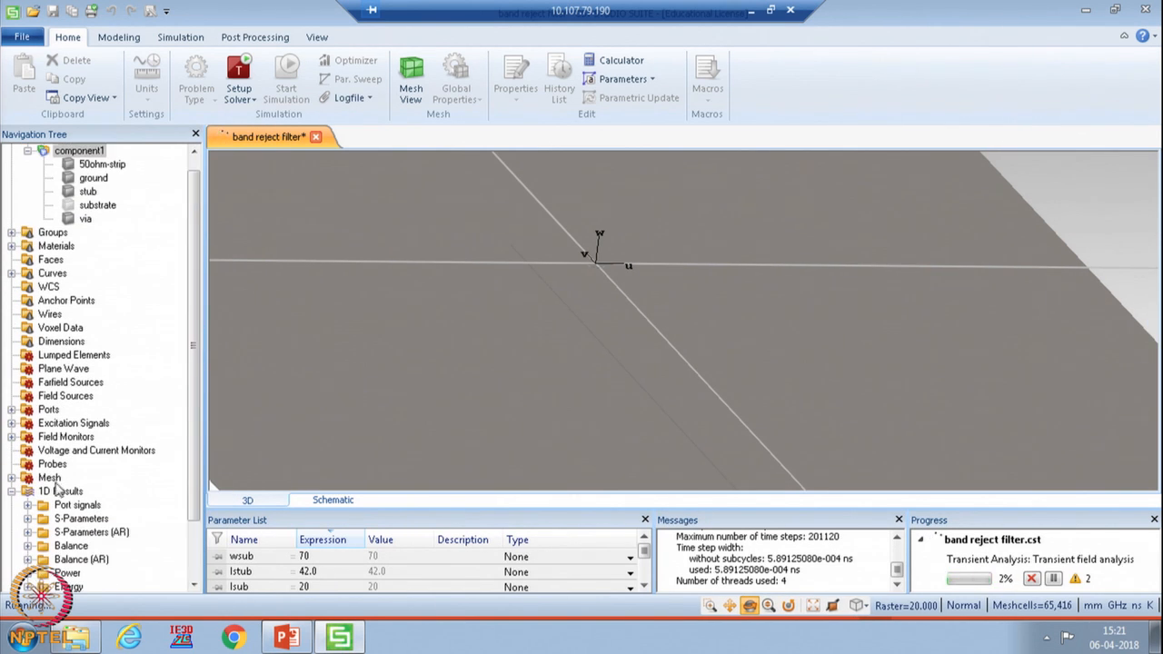
# Display the S-parameters of the shorted-stub filter in dB and highlight the S2,1 curve.
pyautogui.click(56, 468)
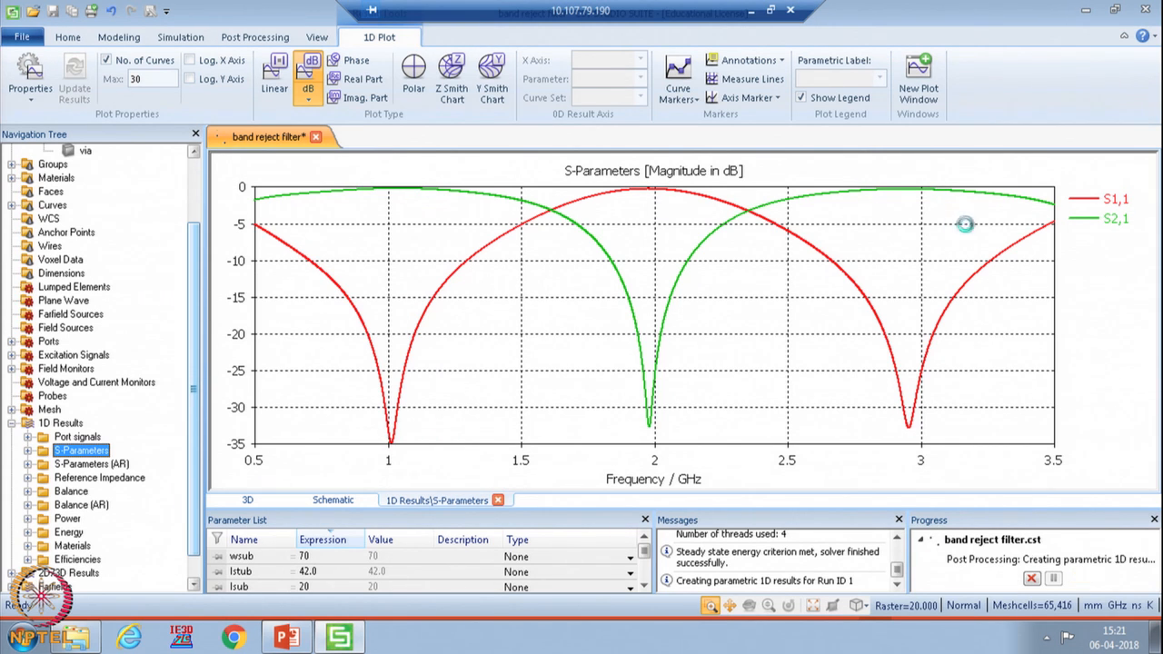
pyautogui.click(1115, 220)
# Return to the 3D model and inspect the whole filter with its ports around the shorted stub.
pyautogui.scroll(2, 198, 182)
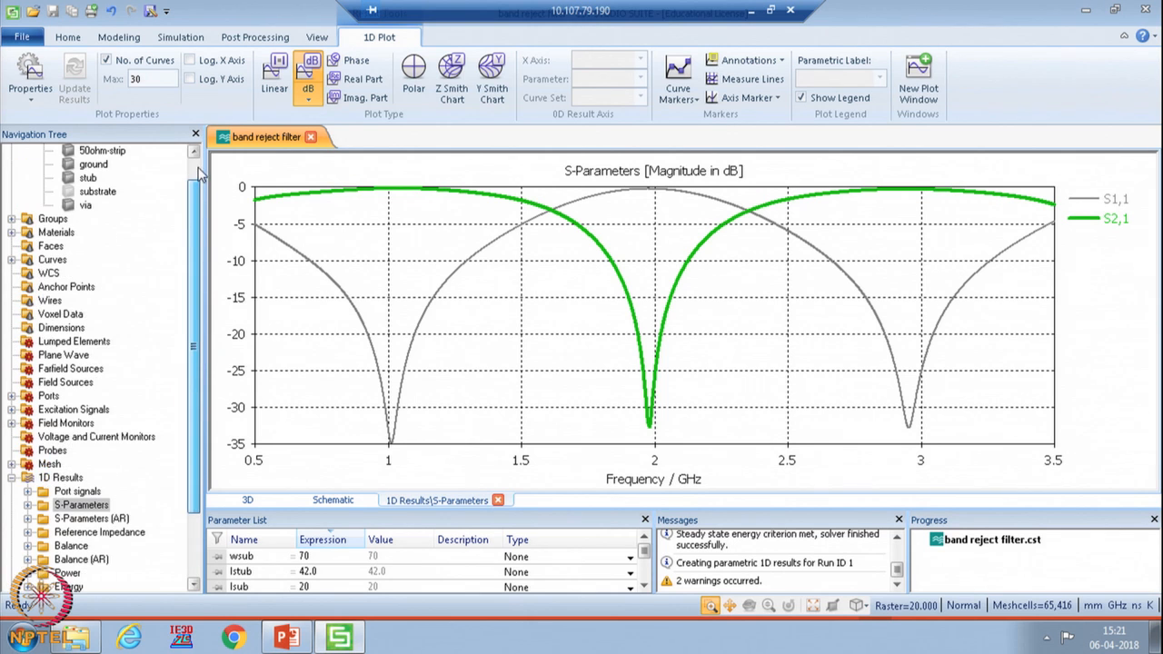
pyautogui.scroll(1, 91, 159)
pyautogui.click(64, 151)
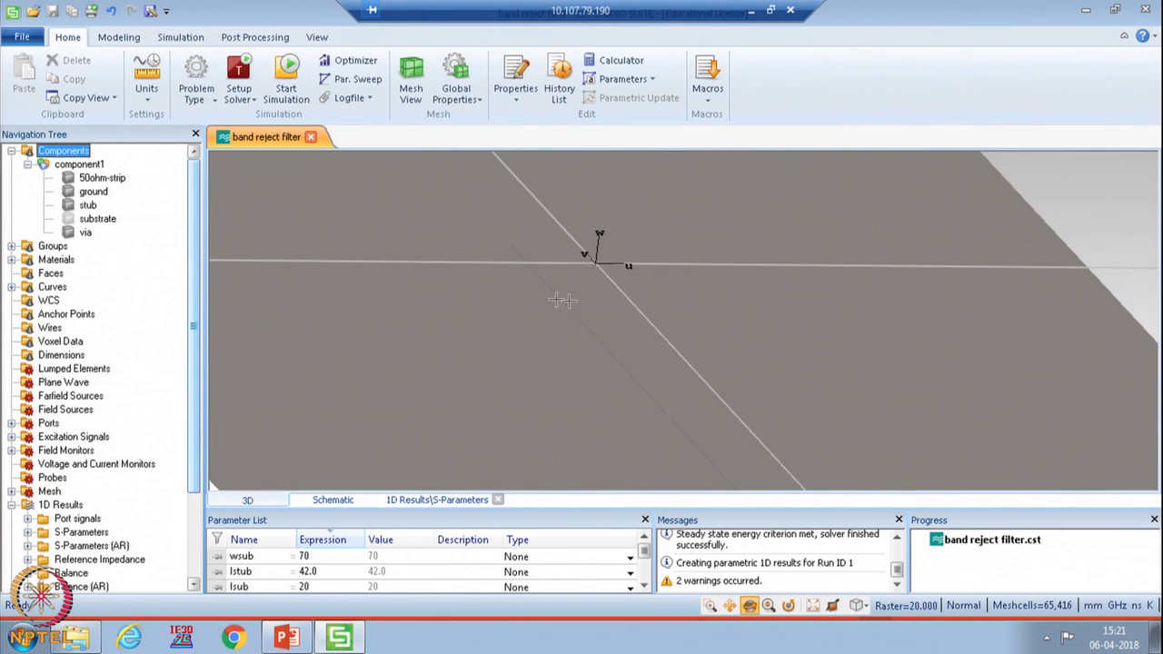
pyautogui.click(594, 390)
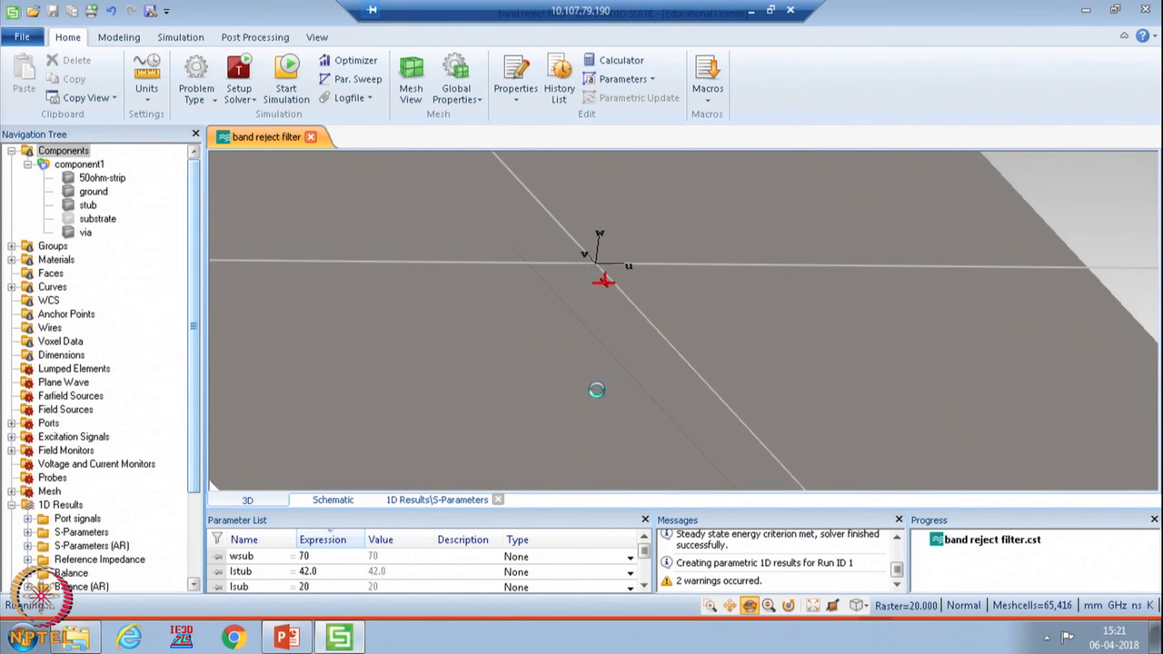
pyautogui.scroll(-5, 594, 382)
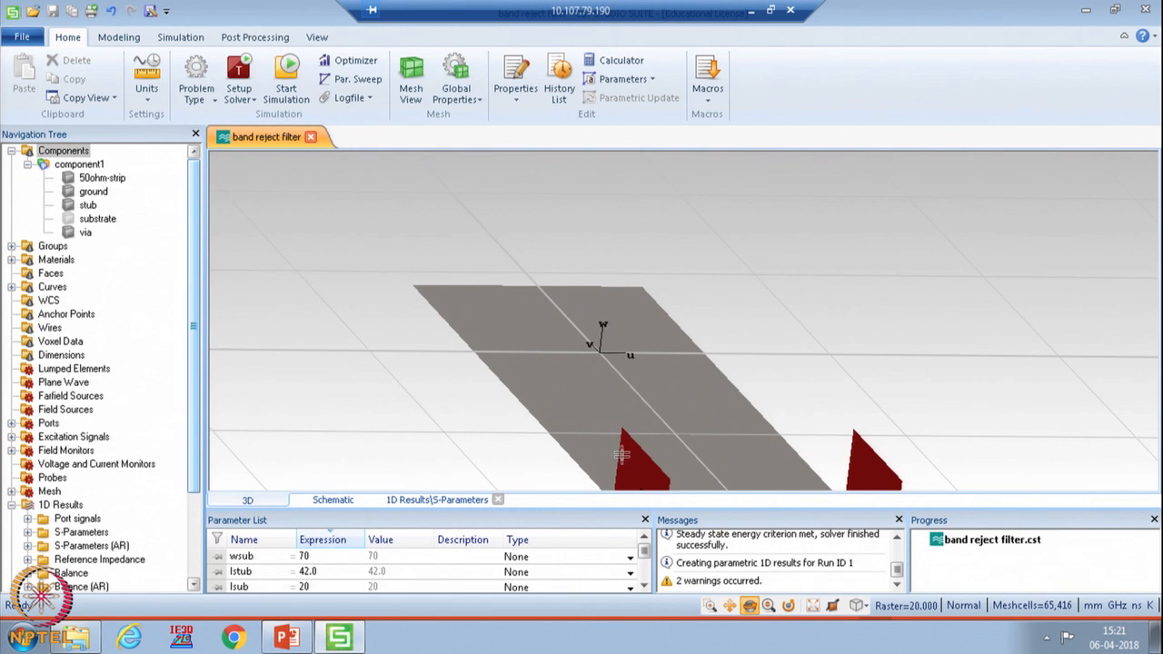
pyautogui.scroll(-3, 621, 454)
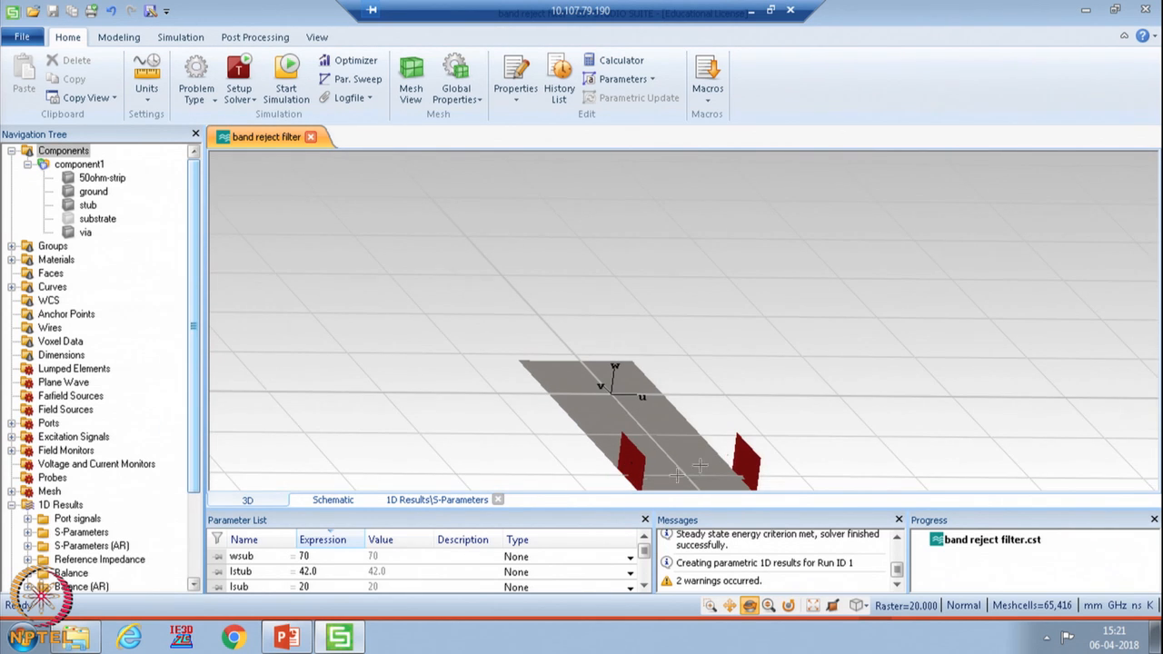
# Reopen the S-parameter plot, expand its results and examine the S1,1 and S2,1 curves one after the other.
pyautogui.moveTo(193, 298); pyautogui.dragTo(193, 382)
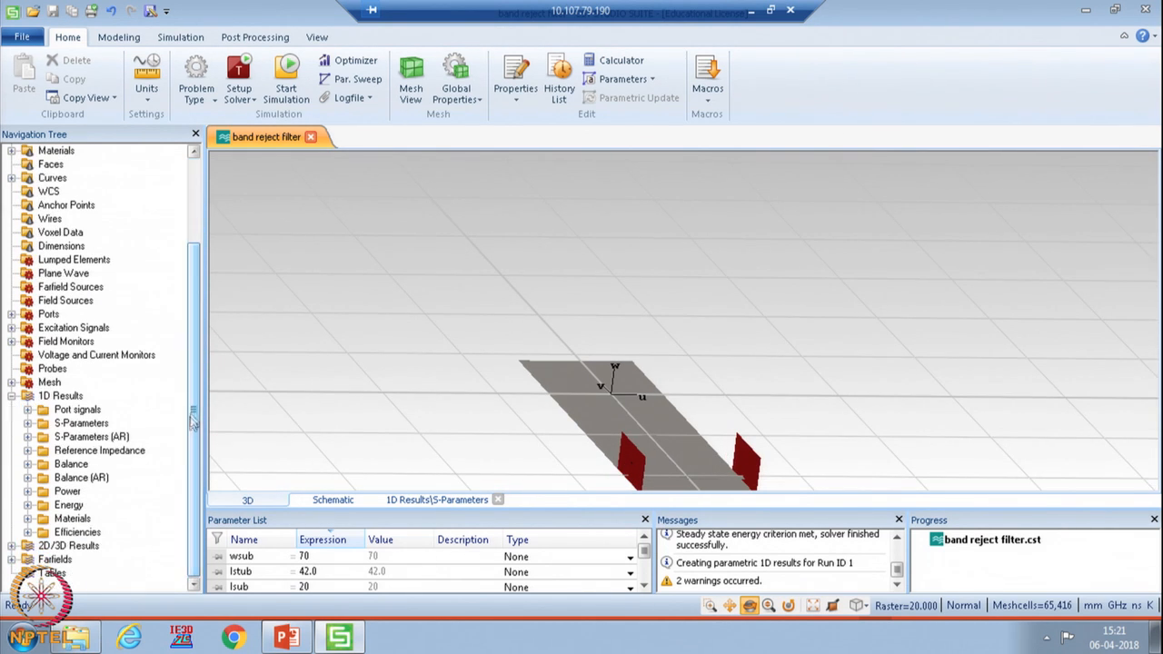
pyautogui.click(80, 423)
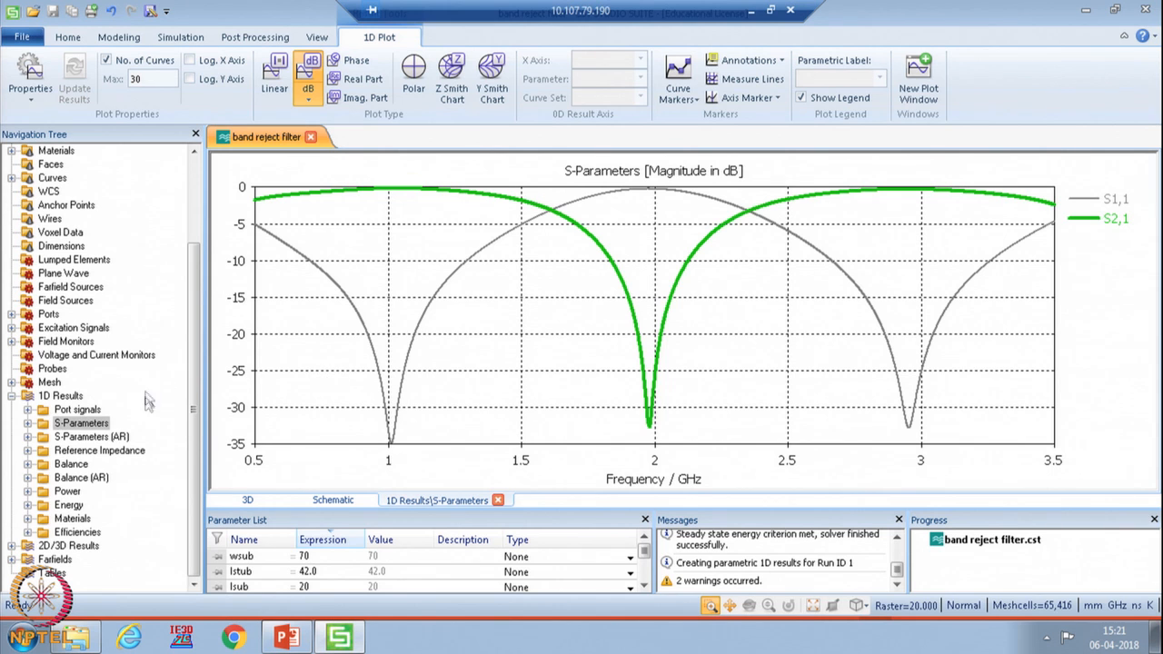
pyautogui.click(32, 423)
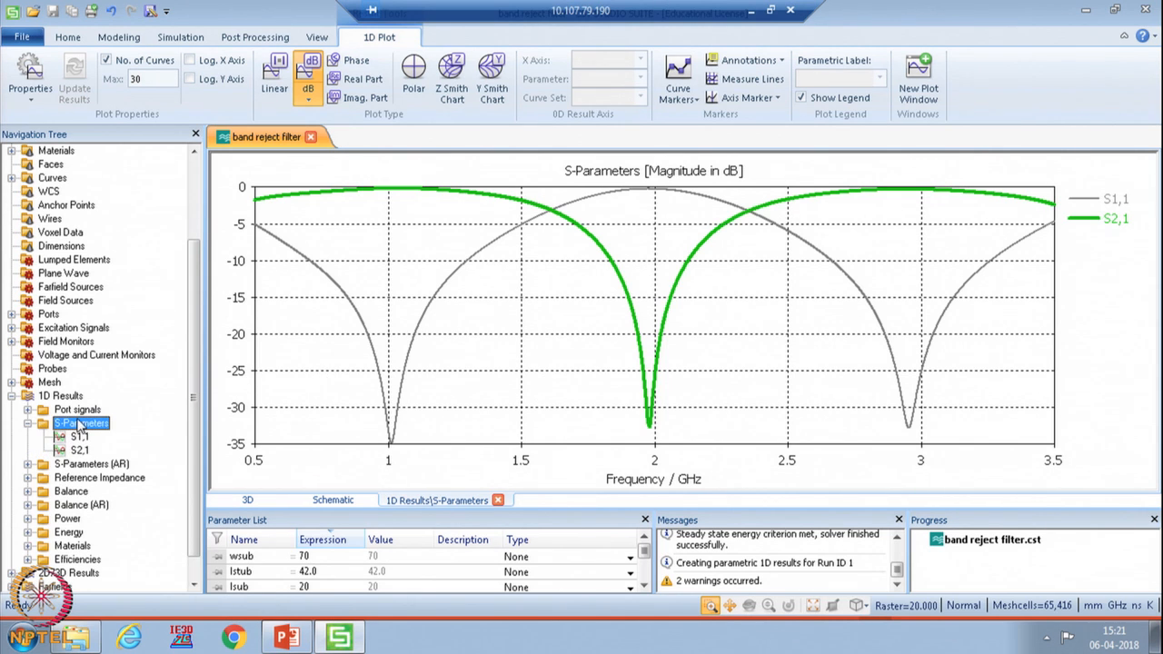
pyautogui.click(1119, 200)
pyautogui.click(1117, 200)
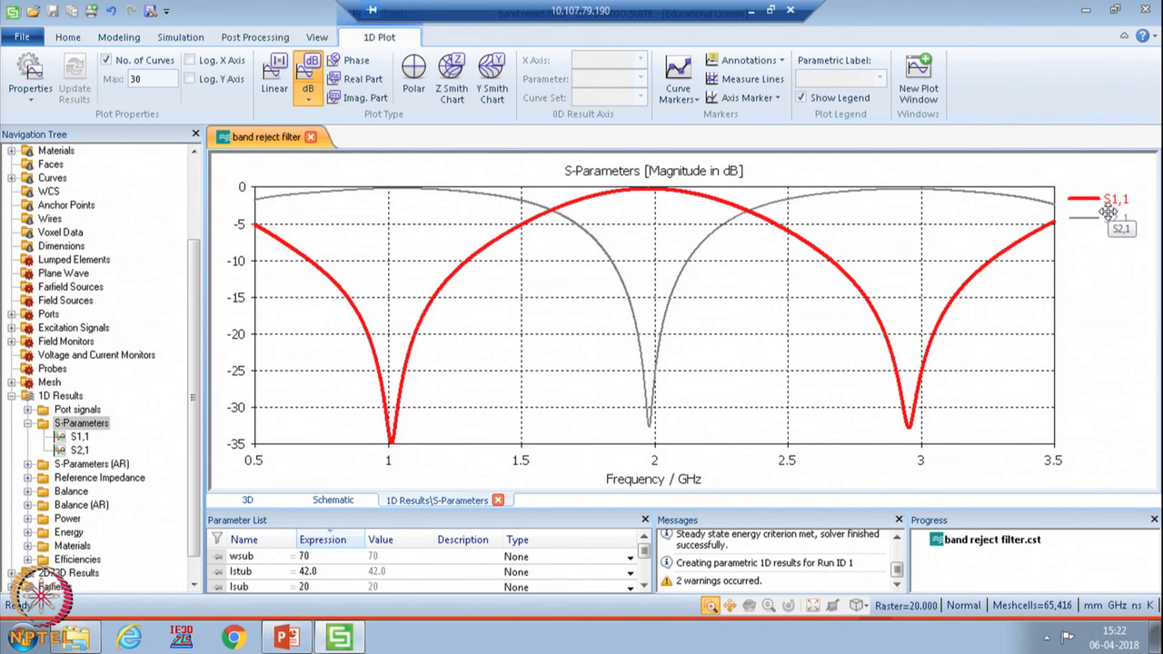
pyautogui.click(1113, 223)
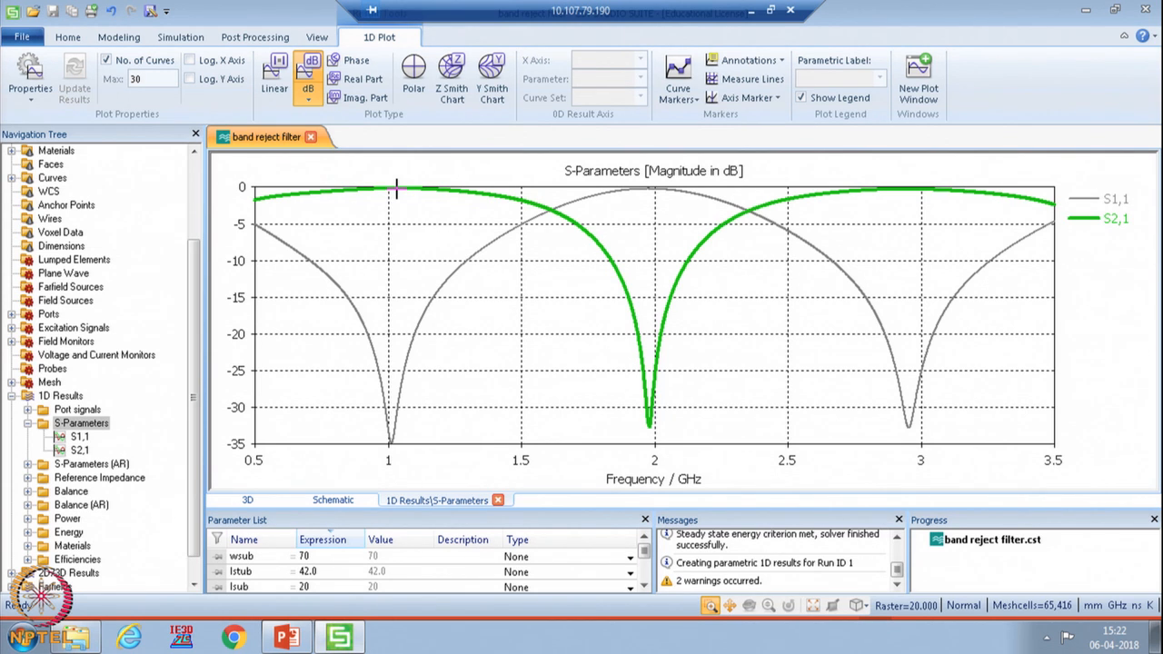
pyautogui.scroll(3, 199, 177)
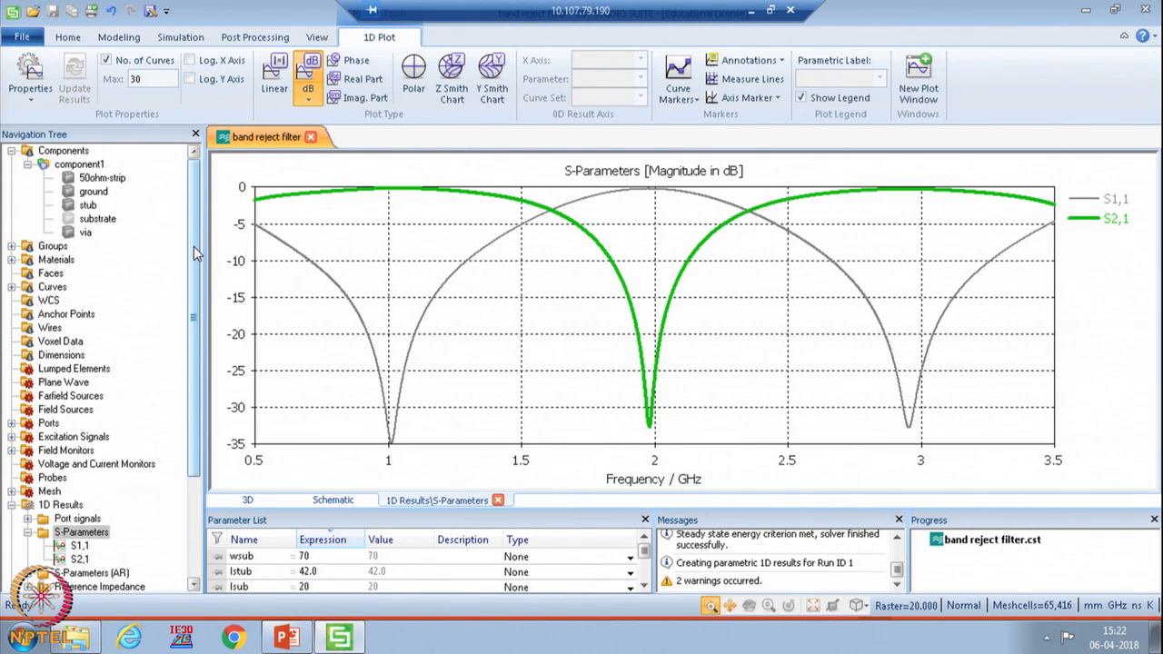
pyautogui.scroll(-3, 194, 246)
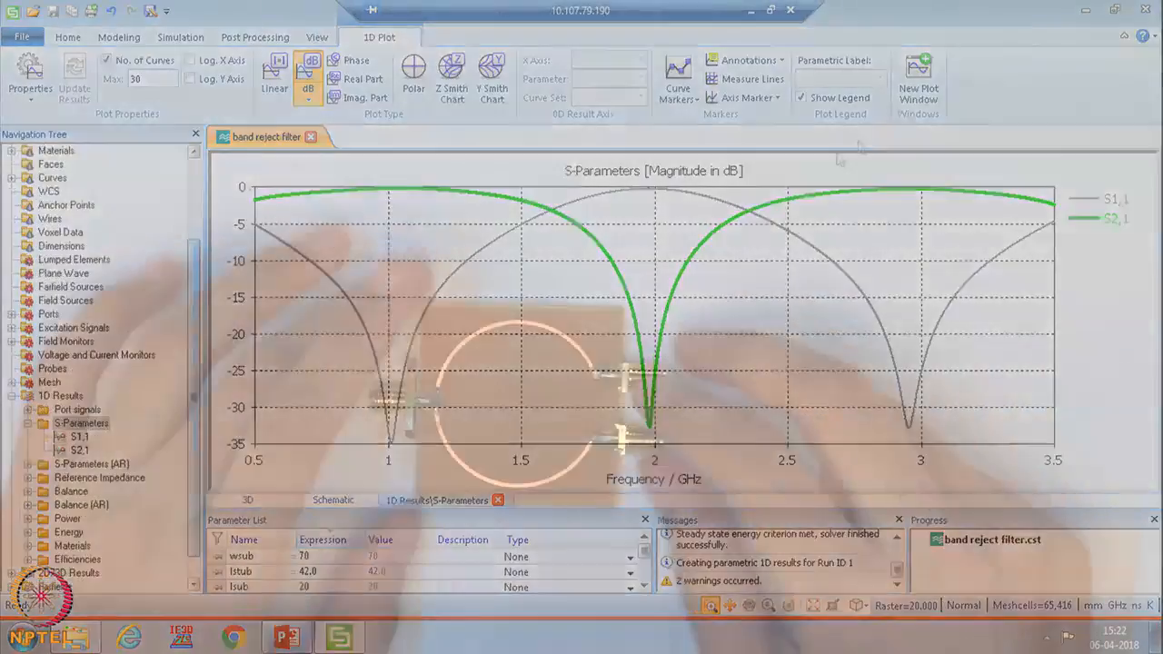
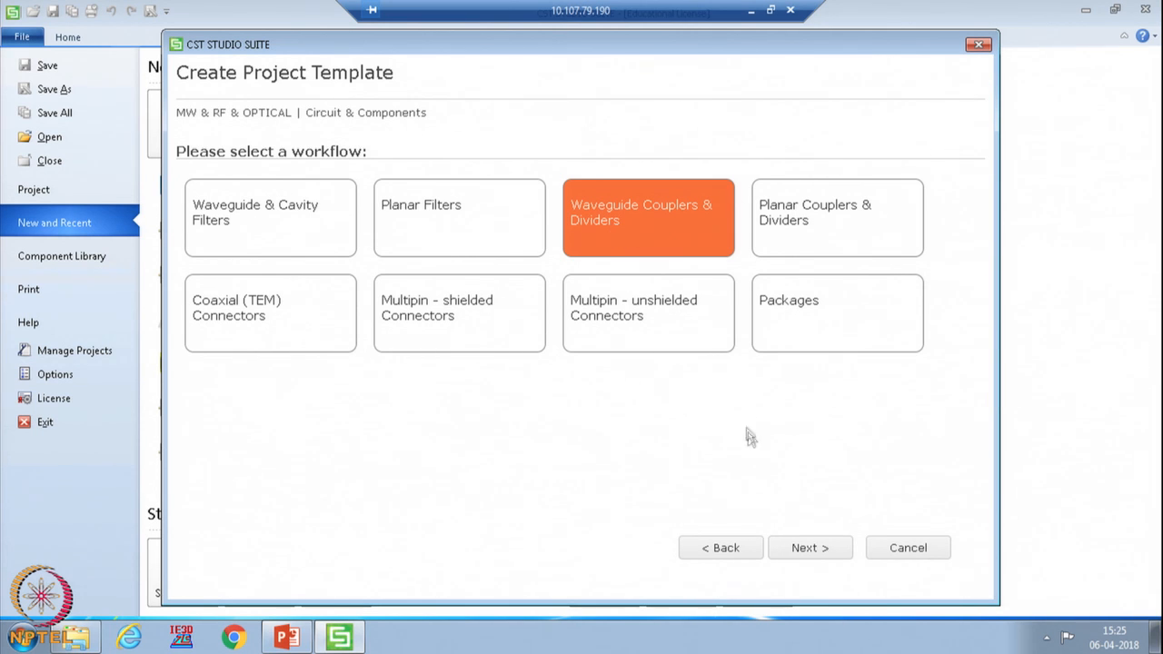
# Choose the Waveguide Couplers & Dividers workflow with the Frequency Domain solver and accept mm, GHz, ns and Kelvin as units.
pyautogui.click(805, 552)
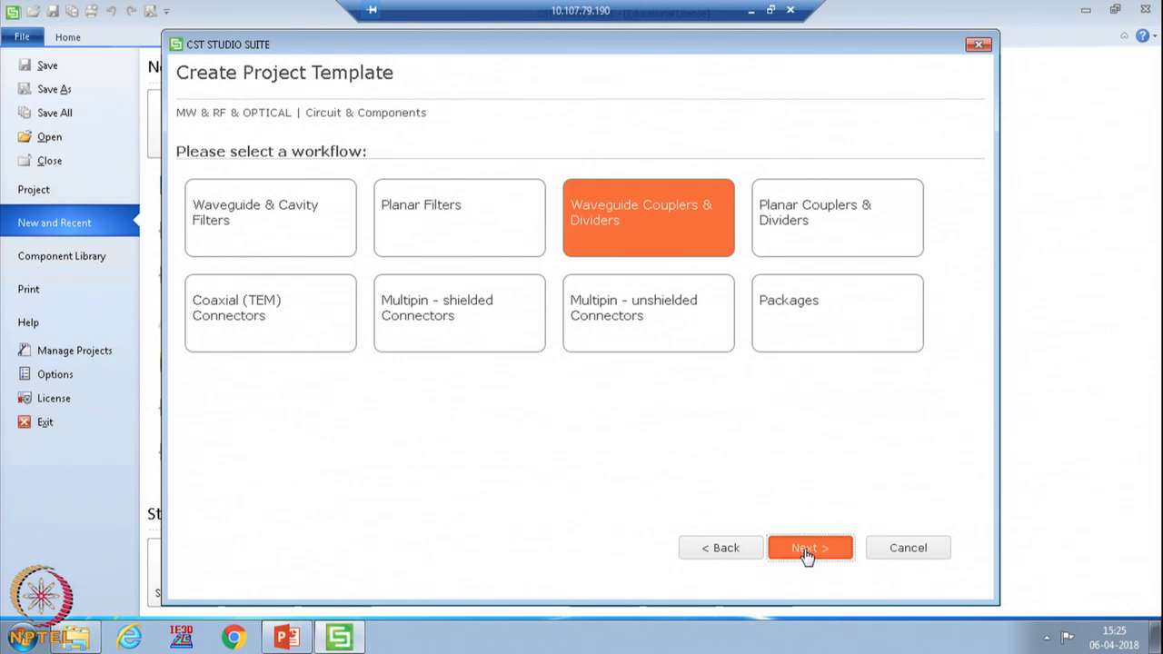
pyautogui.click(319, 254)
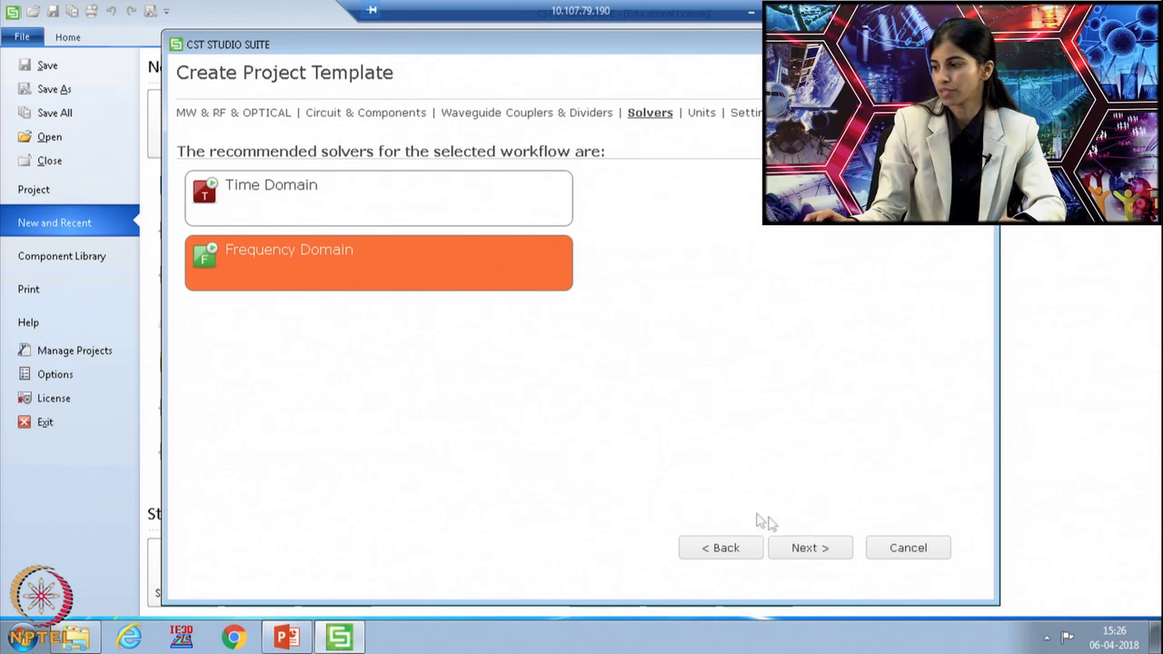
pyautogui.click(812, 549)
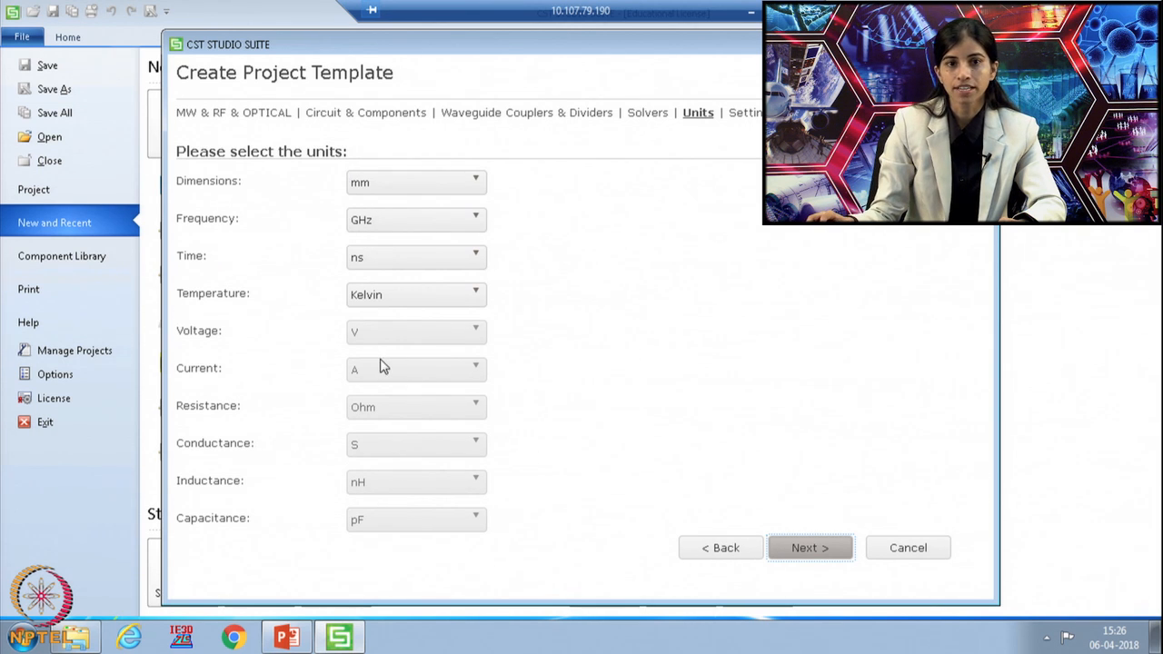
pyautogui.click(816, 550)
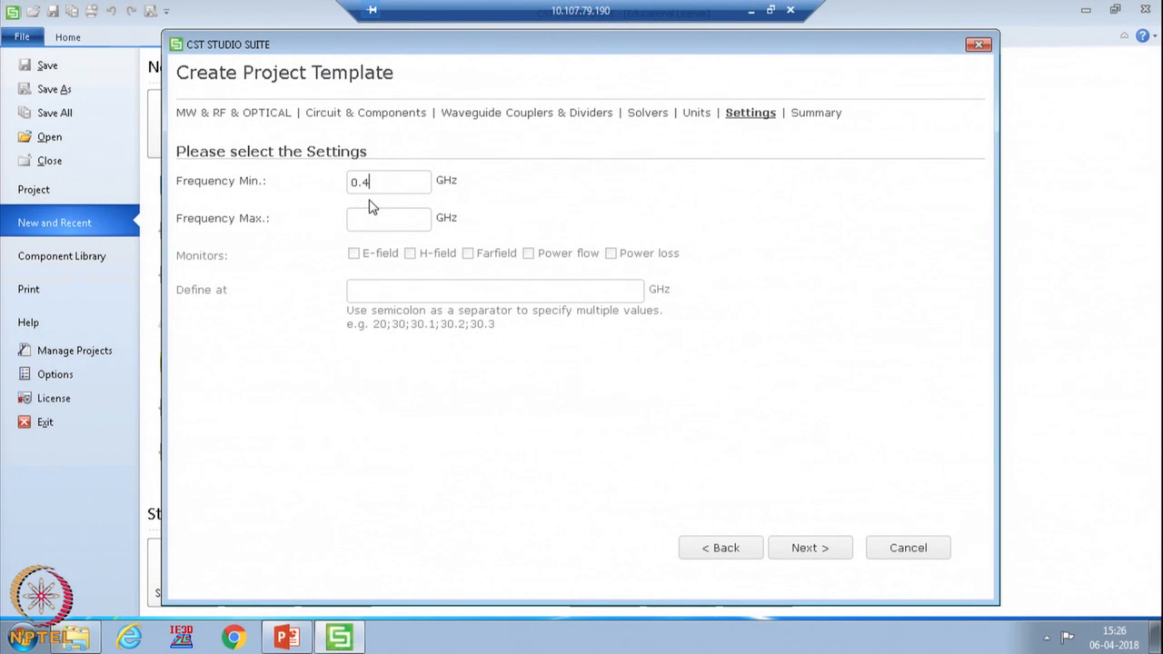
# Set the template's frequency range to 0.4–1.4 GHz without field monitors and create the project from it.
pyautogui.click(397, 227)
pyautogui.write('1.4')
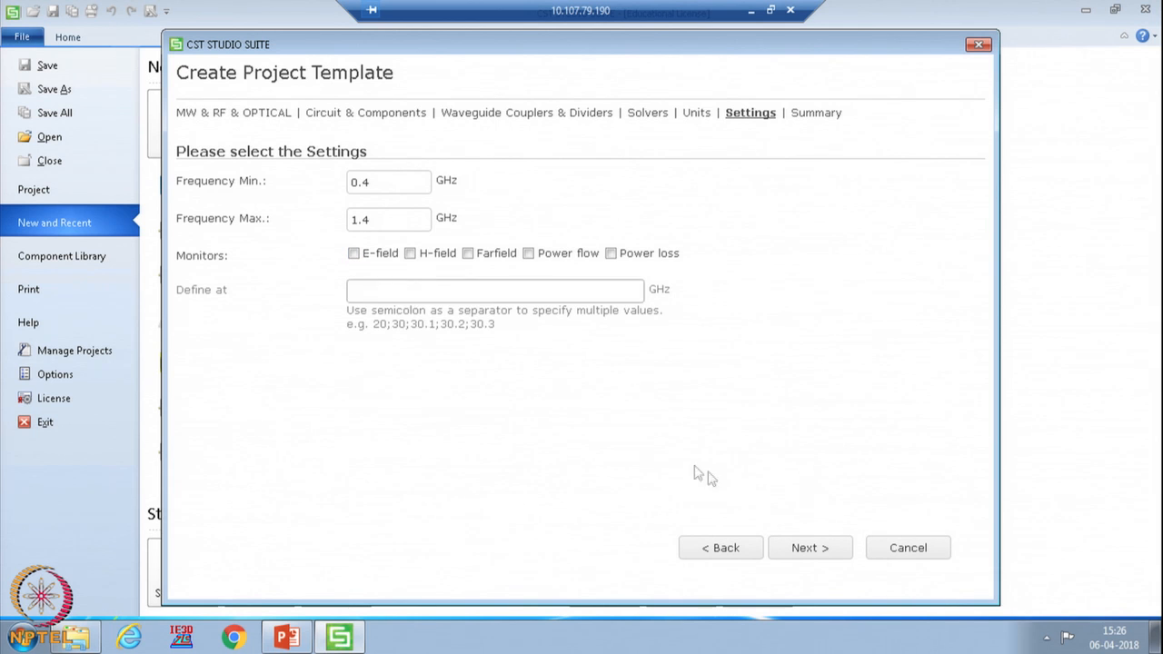
pyautogui.click(814, 552)
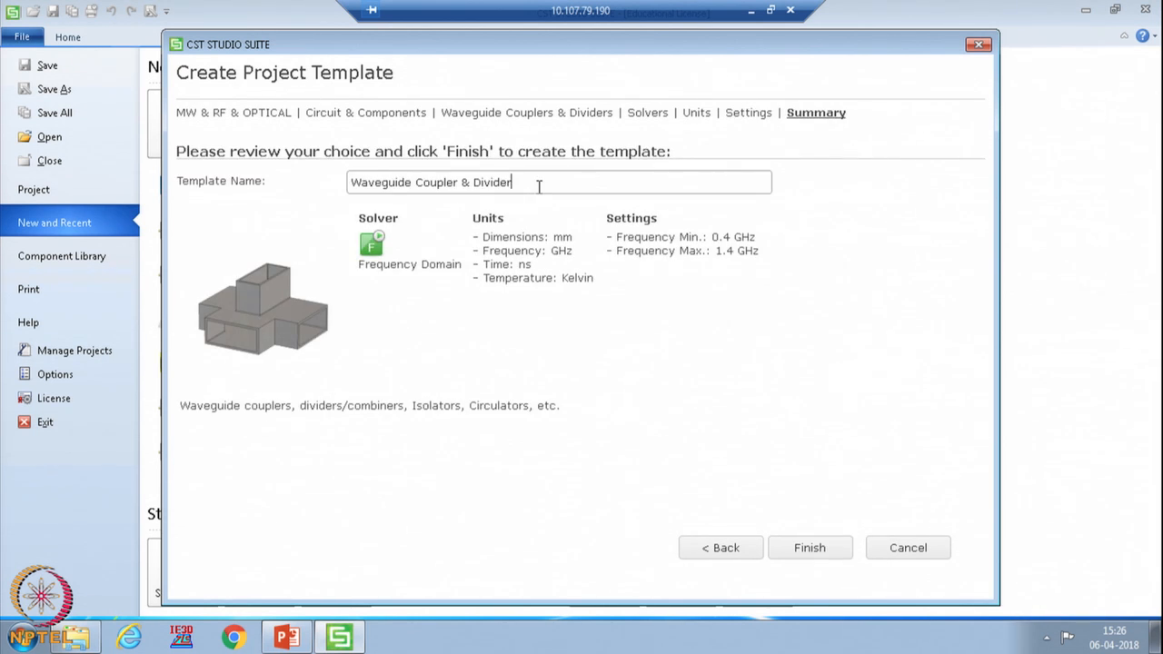
pyautogui.click(812, 548)
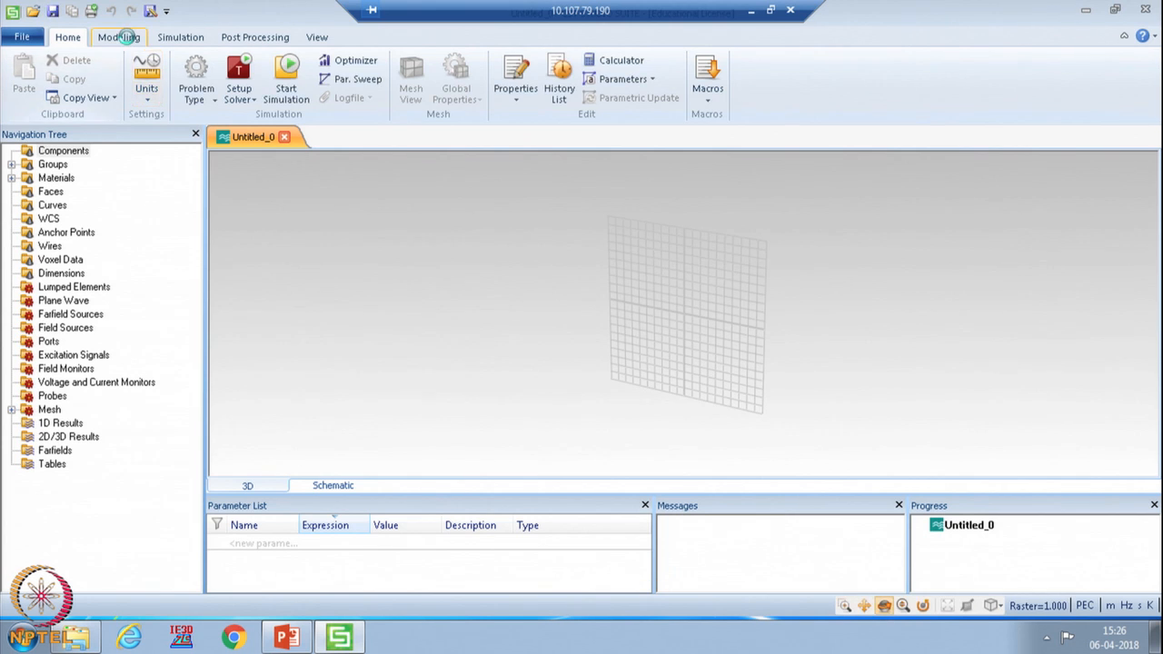
# Start a brick through its parameter dialog, name it substrate and set its Xmin to -lsub/2.
pyautogui.click(128, 42)
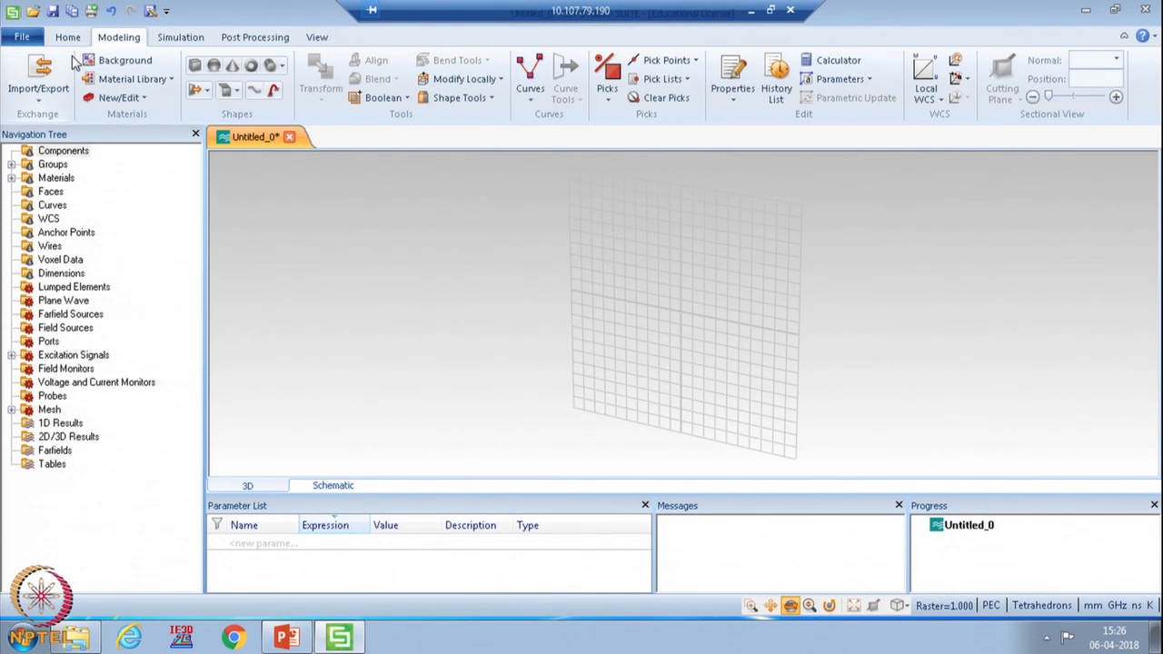
pyautogui.click(197, 67)
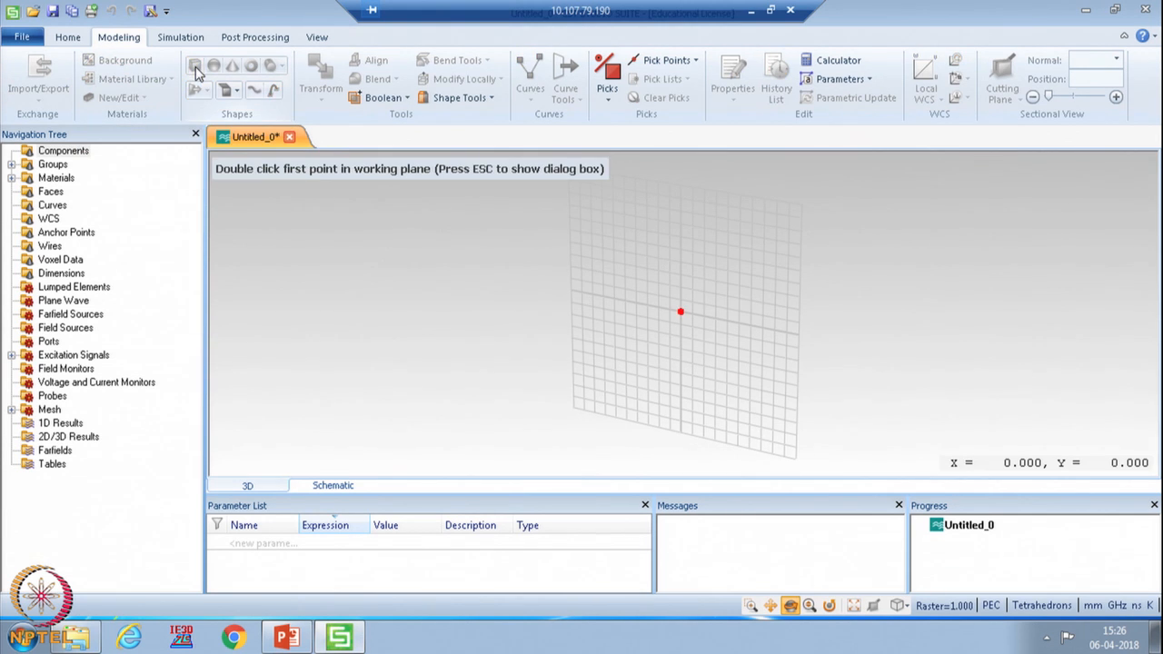
pyautogui.press('Escape')
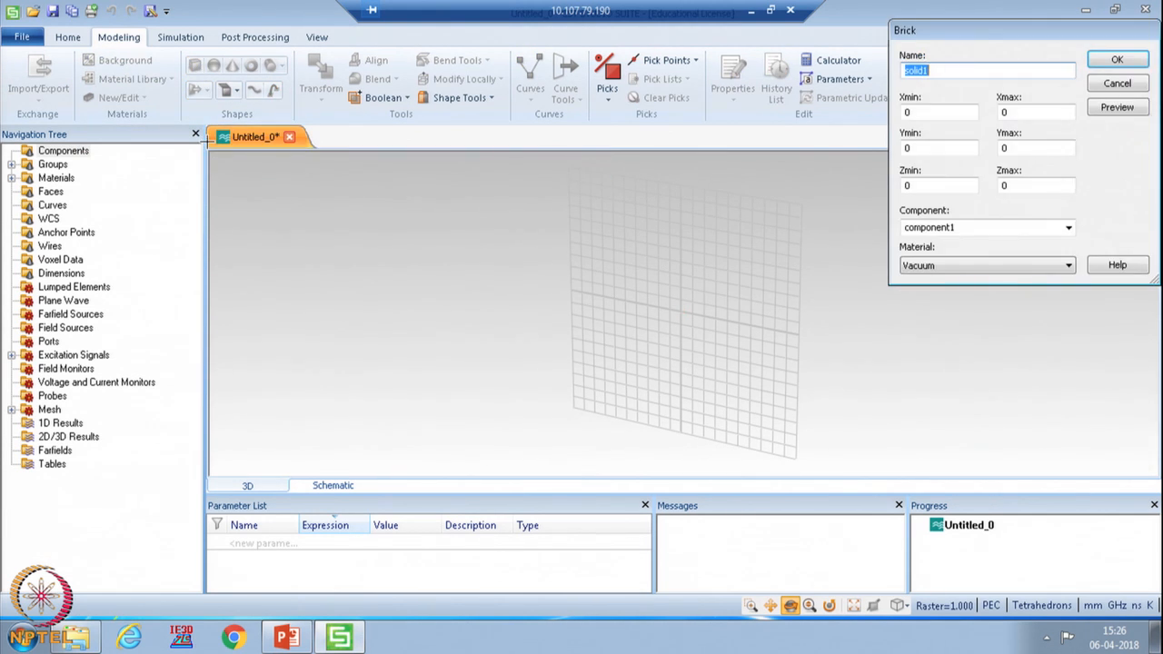
pyautogui.write('substrate')
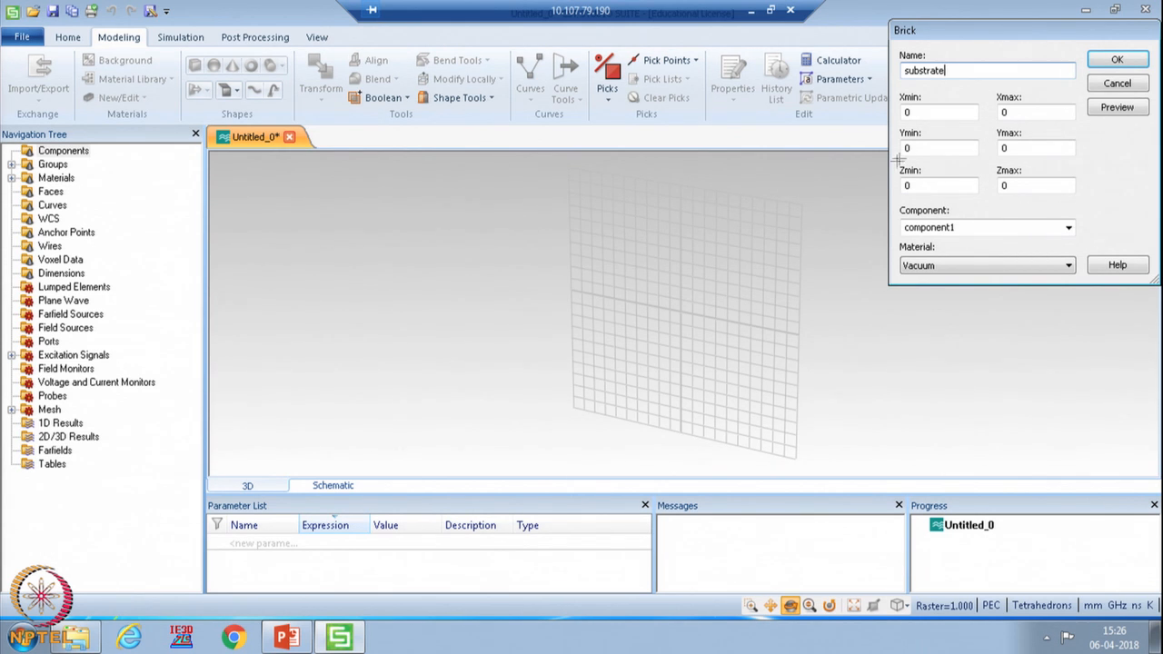
pyautogui.press('Tab')
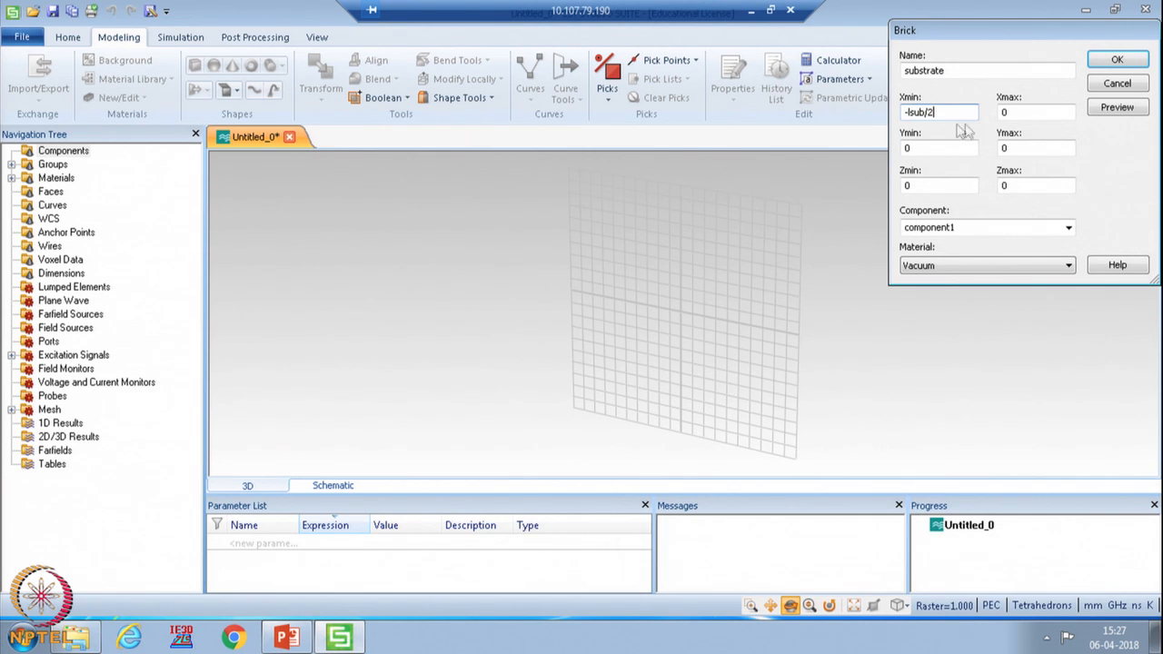
# Set the substrate brick's Xmax to lsub/2, its Y range to -wsub/2 through wsub/2 and its Z range to 0 through hsub.
pyautogui.moveTo(944, 112); pyautogui.dragTo(914, 107)
pyautogui.moveTo(1014, 113); pyautogui.dragTo(996, 115)
pyautogui.write('lsub/2')
pyautogui.moveTo(921, 148); pyautogui.dragTo(872, 148)
pyautogui.write('-w')
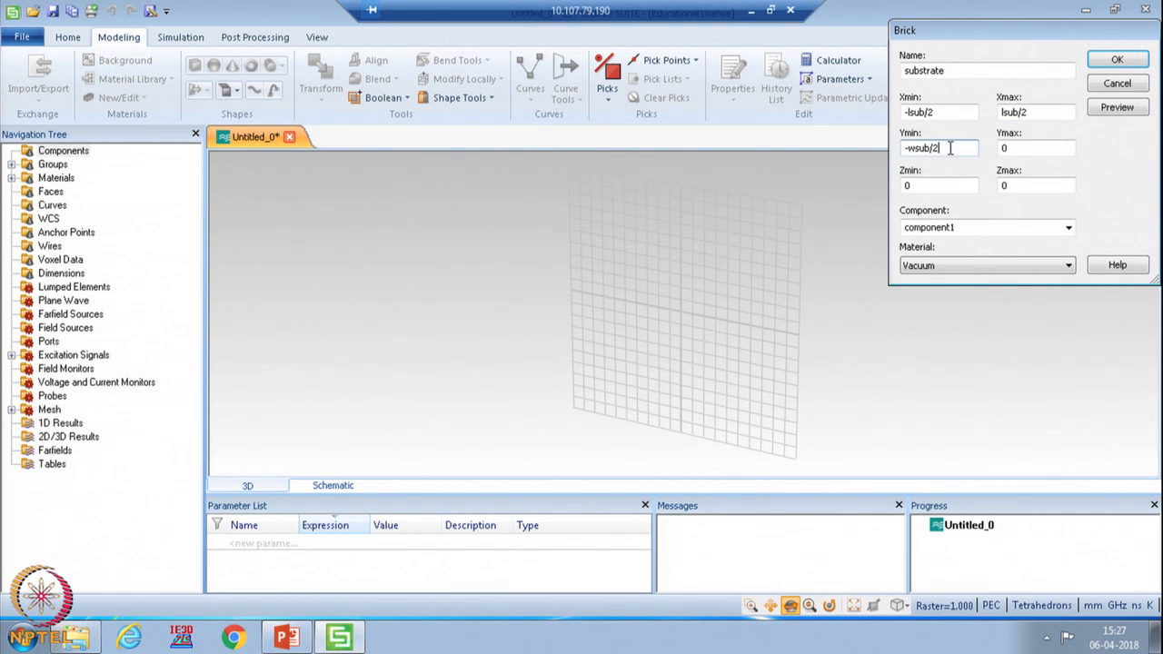
pyautogui.moveTo(923, 151); pyautogui.dragTo(916, 152)
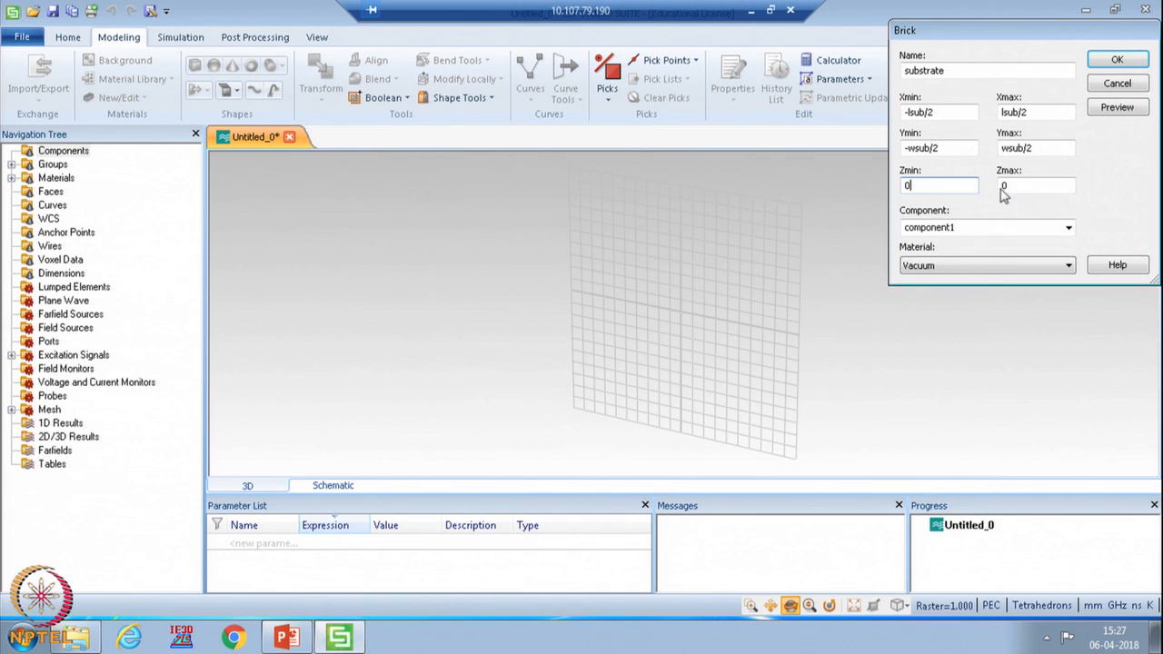
pyautogui.moveTo(1015, 187); pyautogui.dragTo(879, 192)
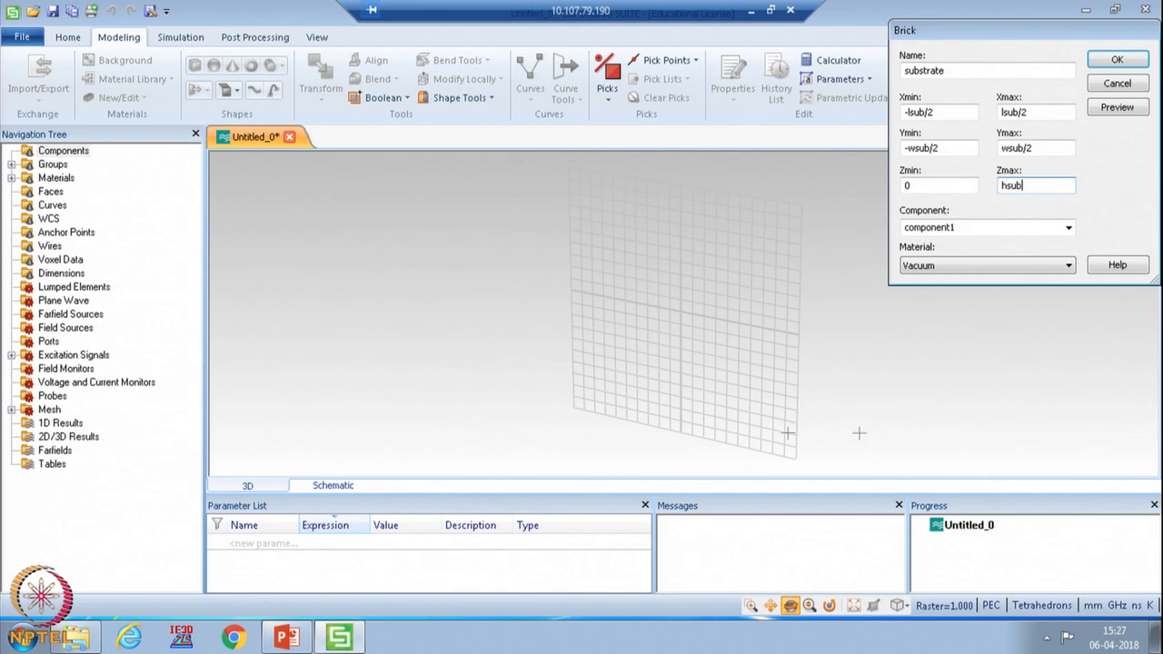
# Load FR-4 (lossy) from the material library as the substrate brick's material.
pyautogui.click(1013, 266)
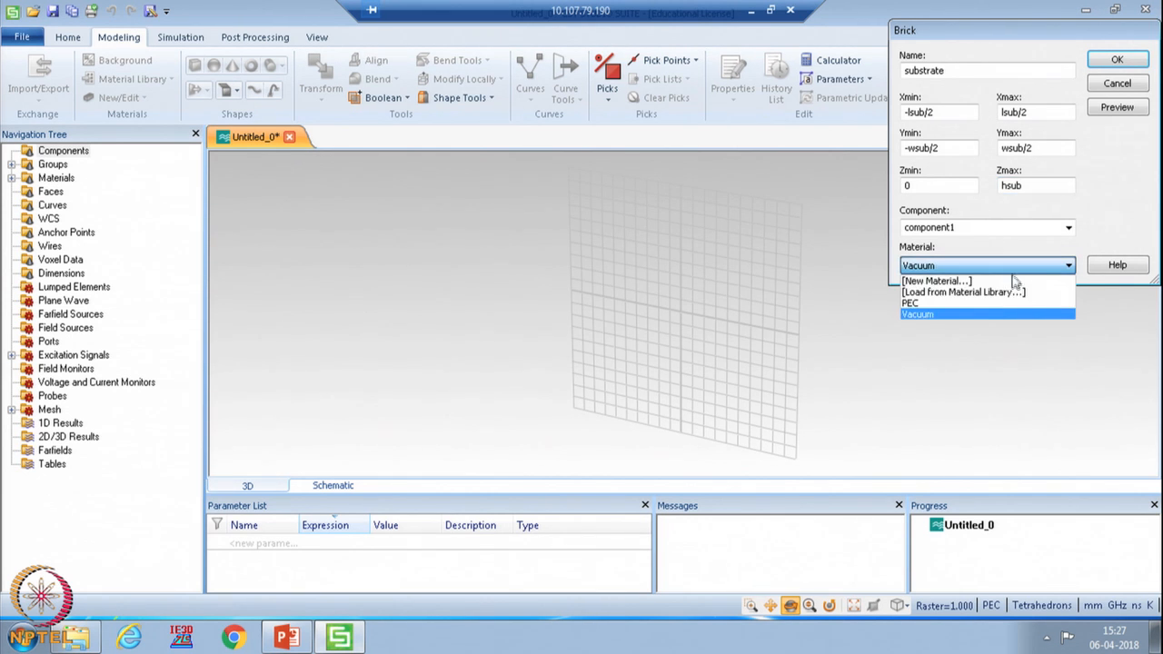
pyautogui.click(997, 293)
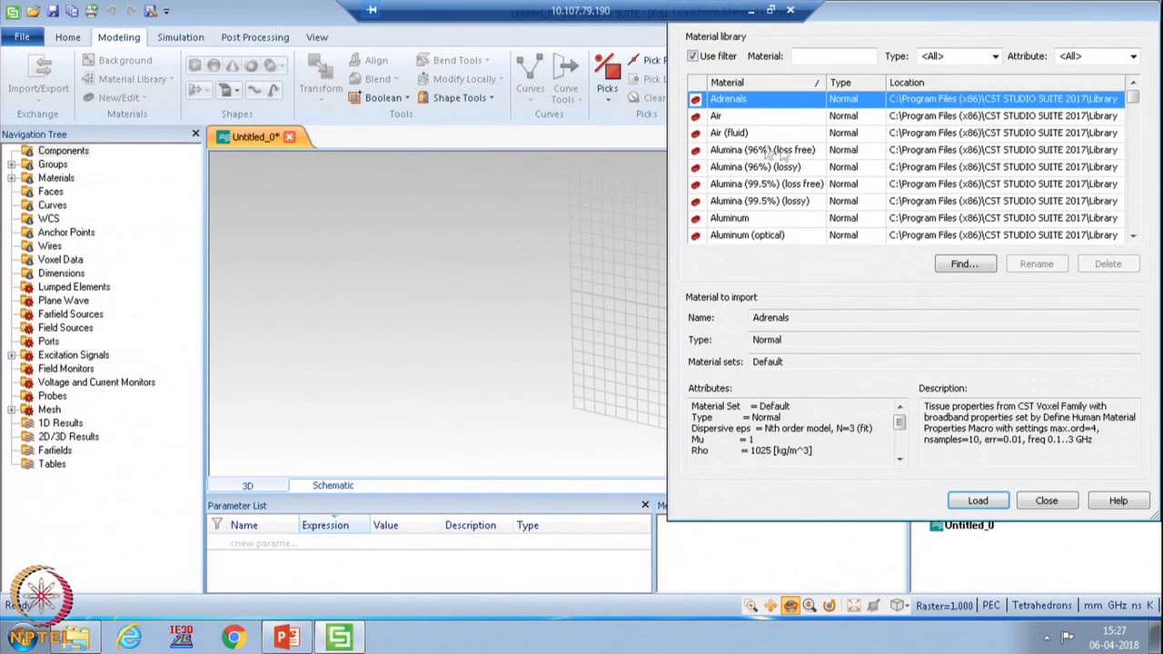
pyautogui.moveTo(1053, 18); pyautogui.dragTo(416, 191)
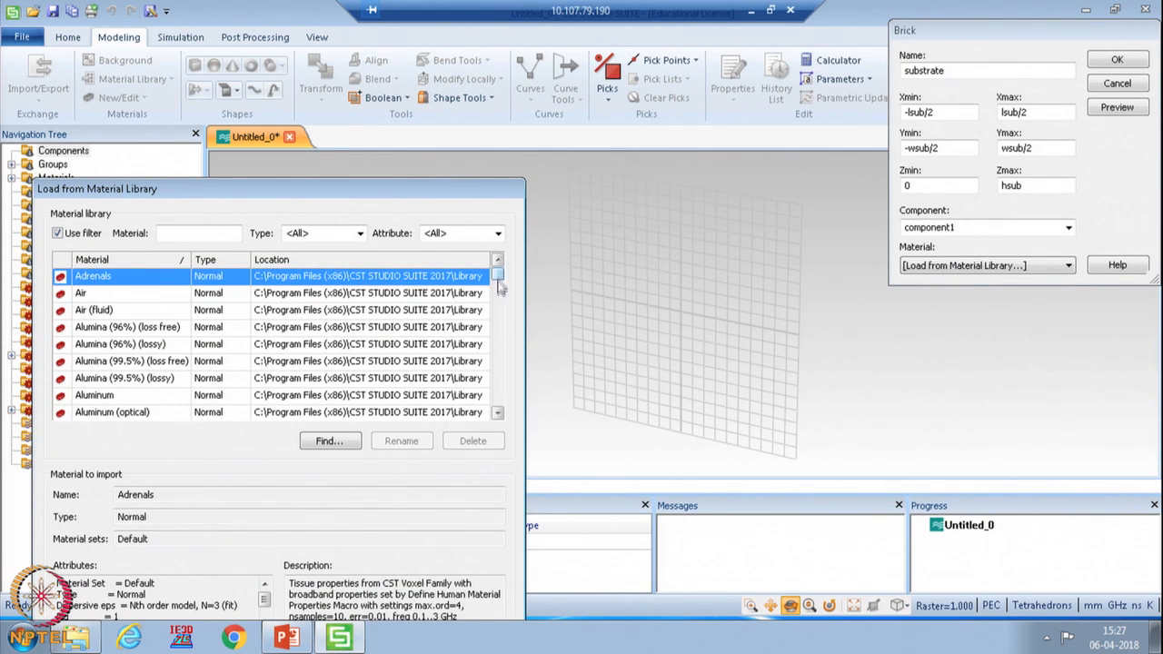
pyautogui.scroll(-10, 350, 345)
pyautogui.scroll(5, 230, 378)
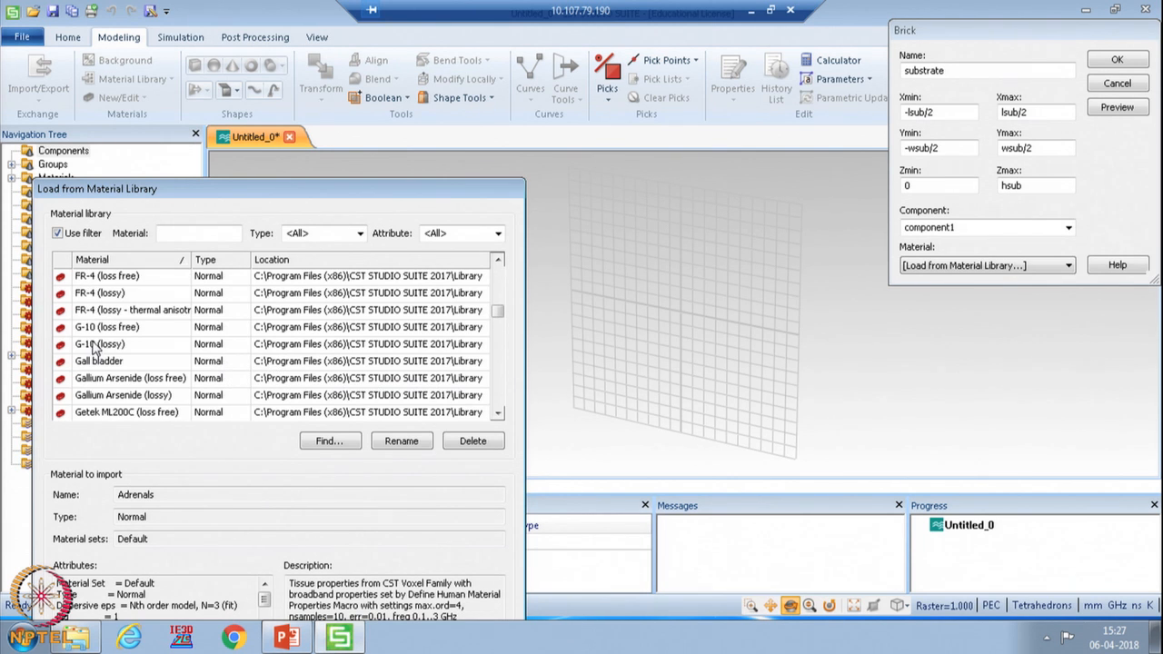
pyautogui.click(118, 295)
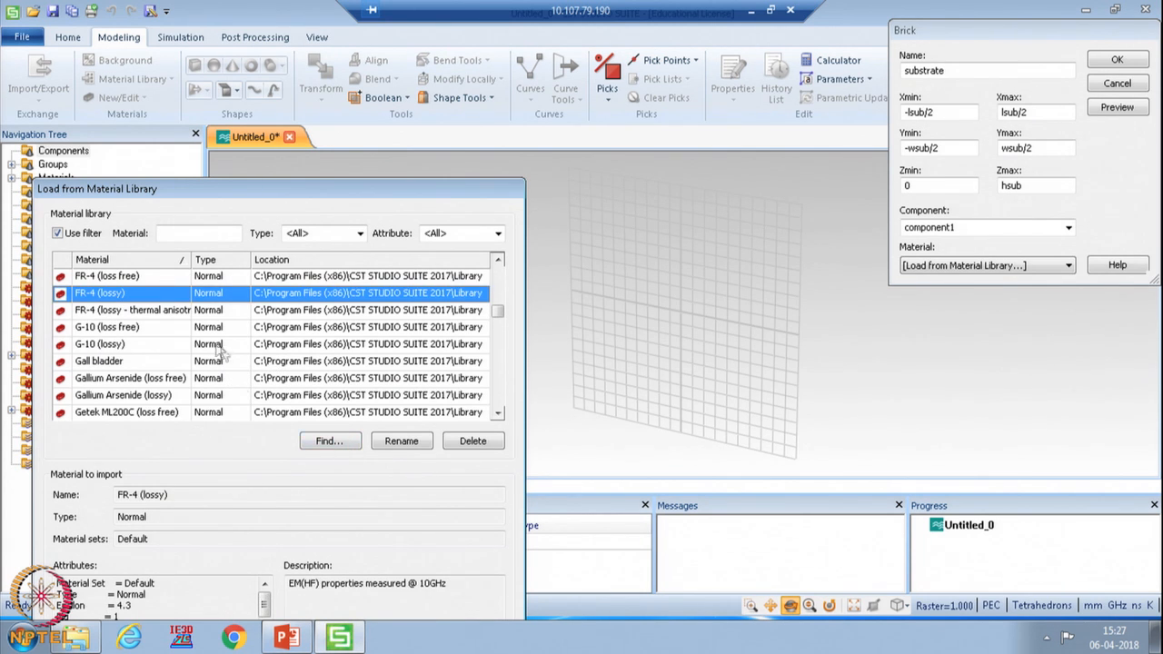
pyautogui.moveTo(330, 195); pyautogui.dragTo(501, 51)
pyautogui.click(572, 541)
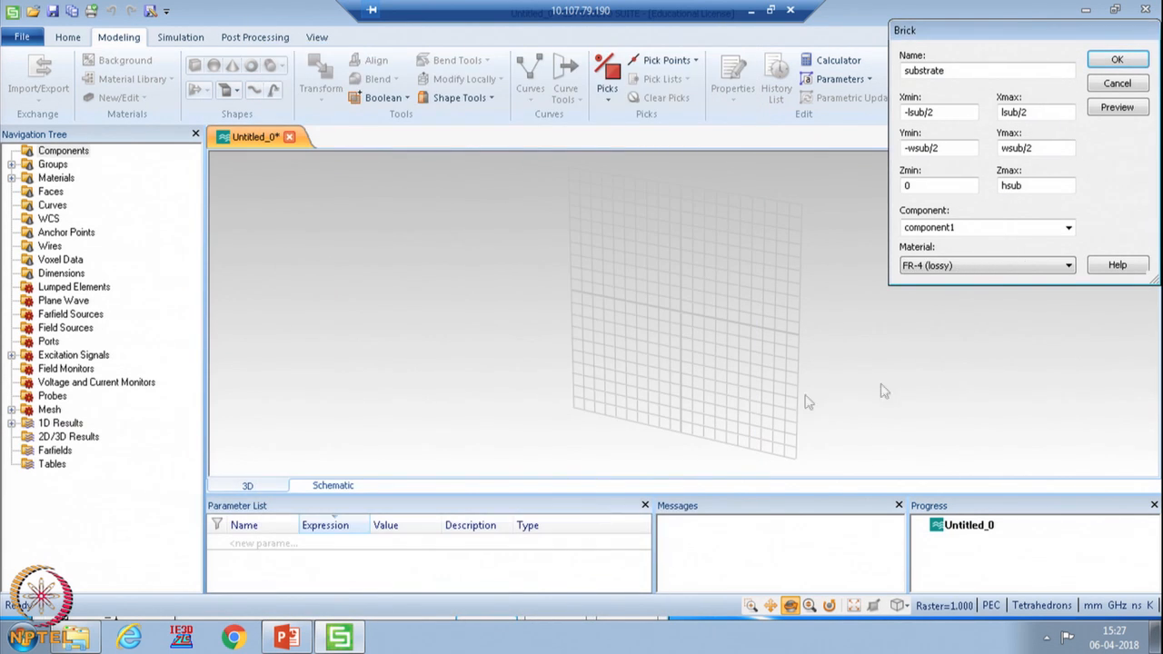
# Define the parameters lsub as 42, wsub as 42 and hsub as 0.8, and create the substrate brick.
pyautogui.click(1123, 108)
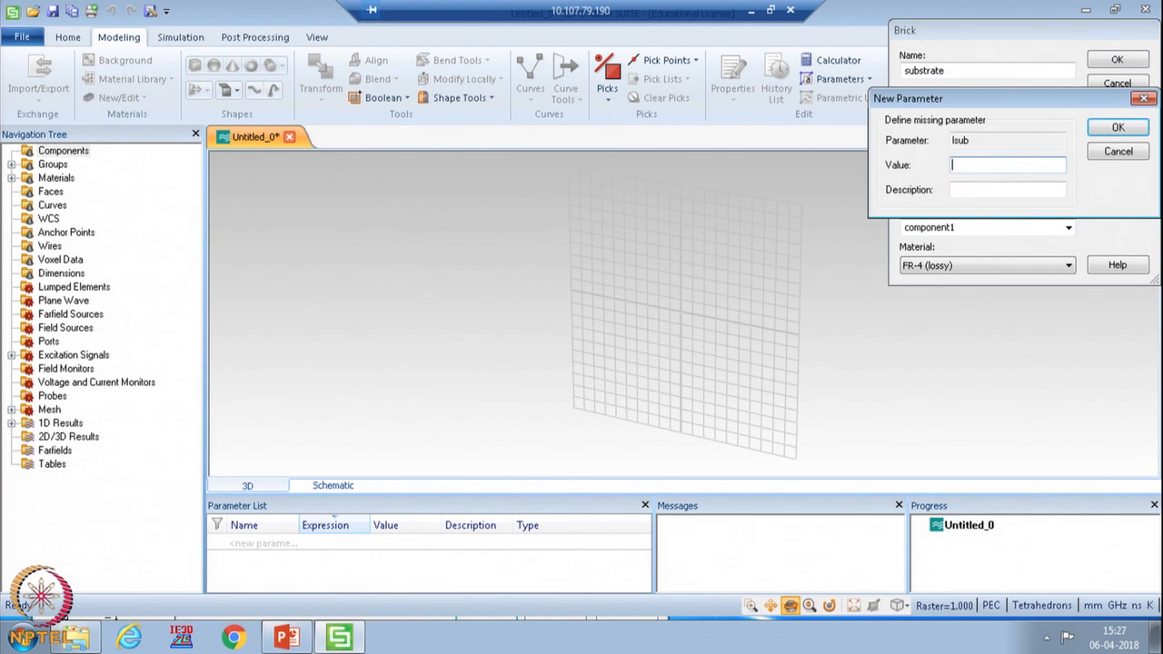
pyautogui.write('42')
pyautogui.click(1116, 129)
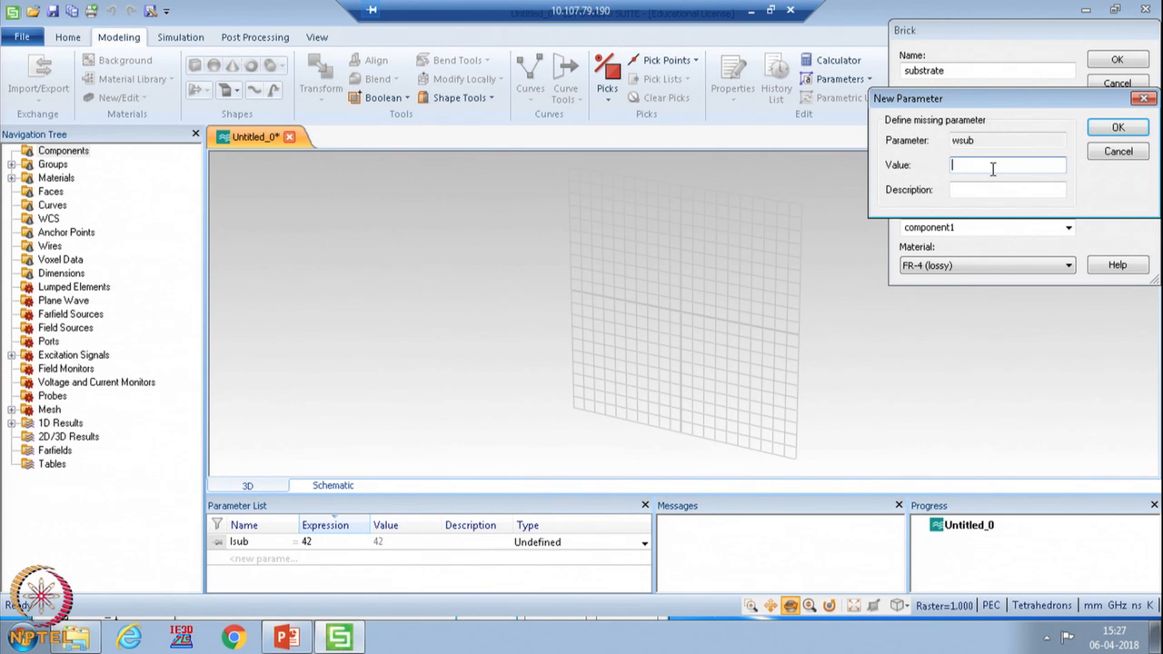
pyautogui.write('42')
pyautogui.click(1118, 128)
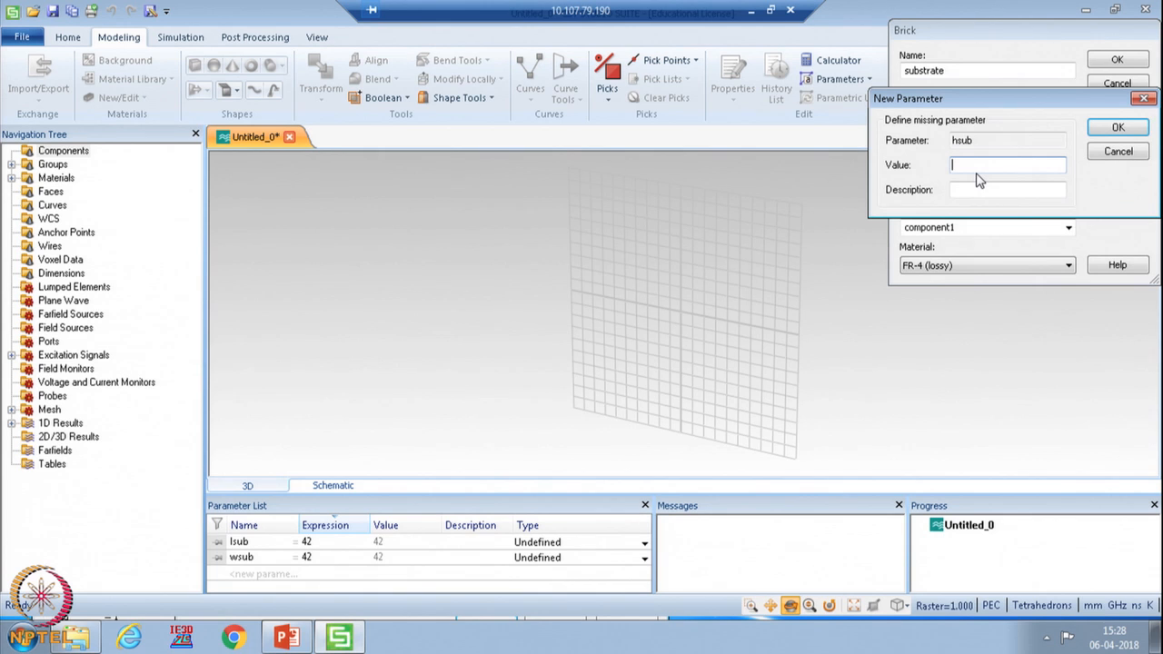
pyautogui.write('0.8')
pyautogui.click(1118, 128)
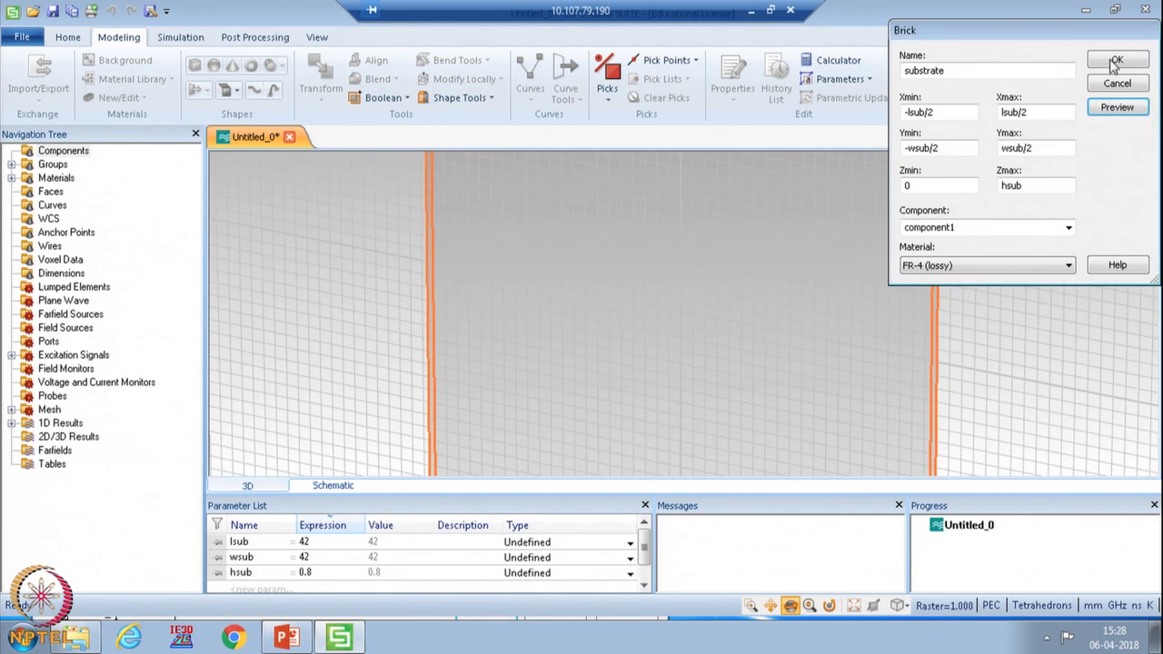
pyautogui.click(1115, 62)
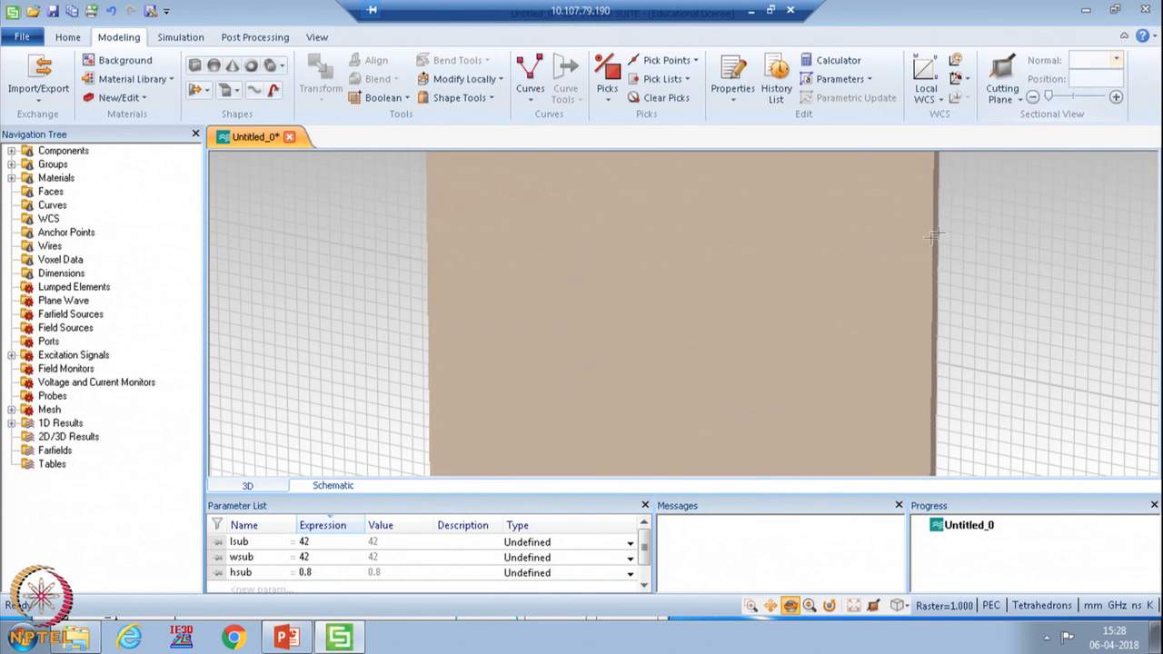
# Pick a broad face of the substrate and start extruding it as a solid named ground with height t.
pyautogui.moveTo(853, 253); pyautogui.dragTo(913, 210)
pyautogui.scroll(-3, 870, 276)
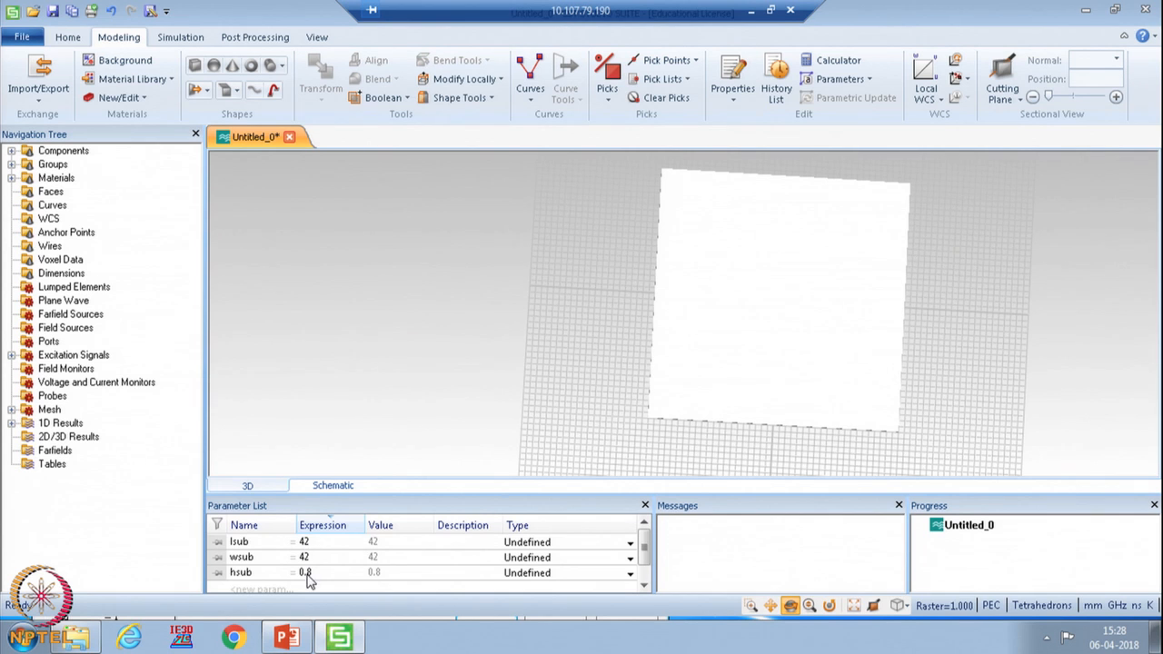
pyautogui.moveTo(645, 312); pyautogui.dragTo(1001, 239)
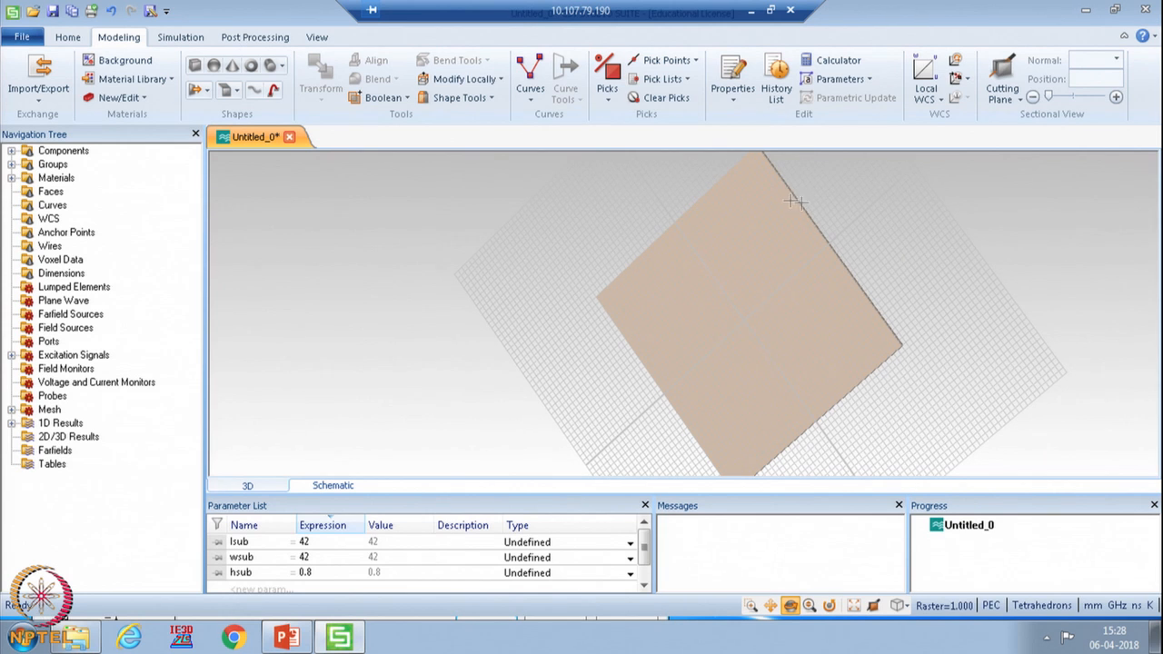
pyautogui.click(627, 61)
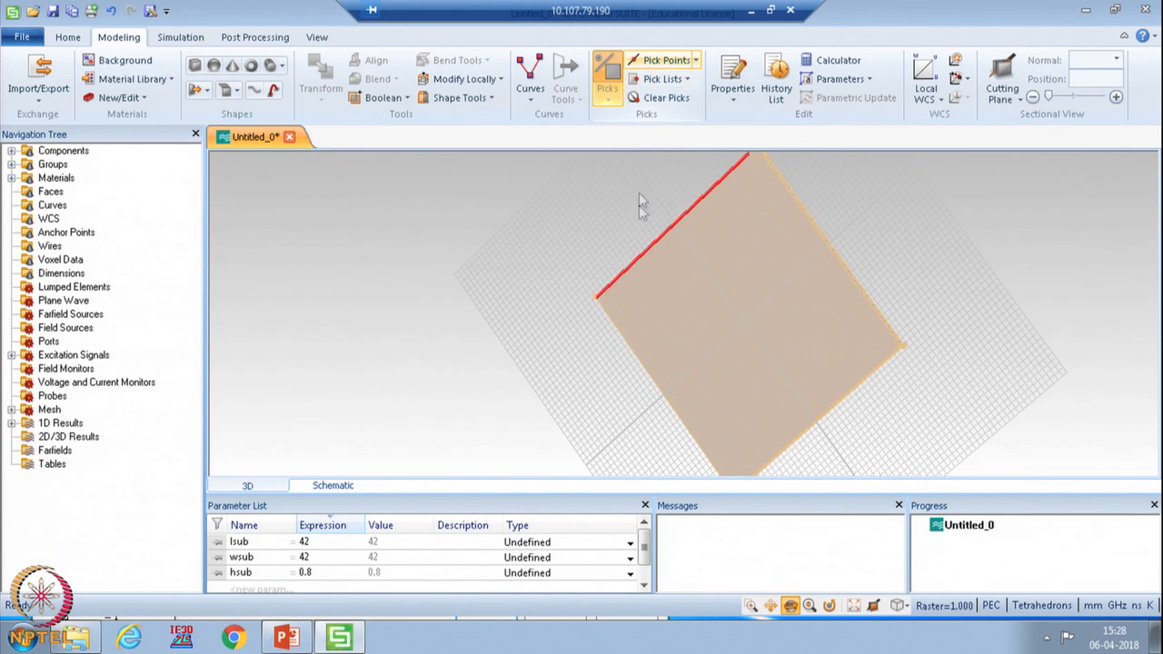
pyautogui.click(726, 279)
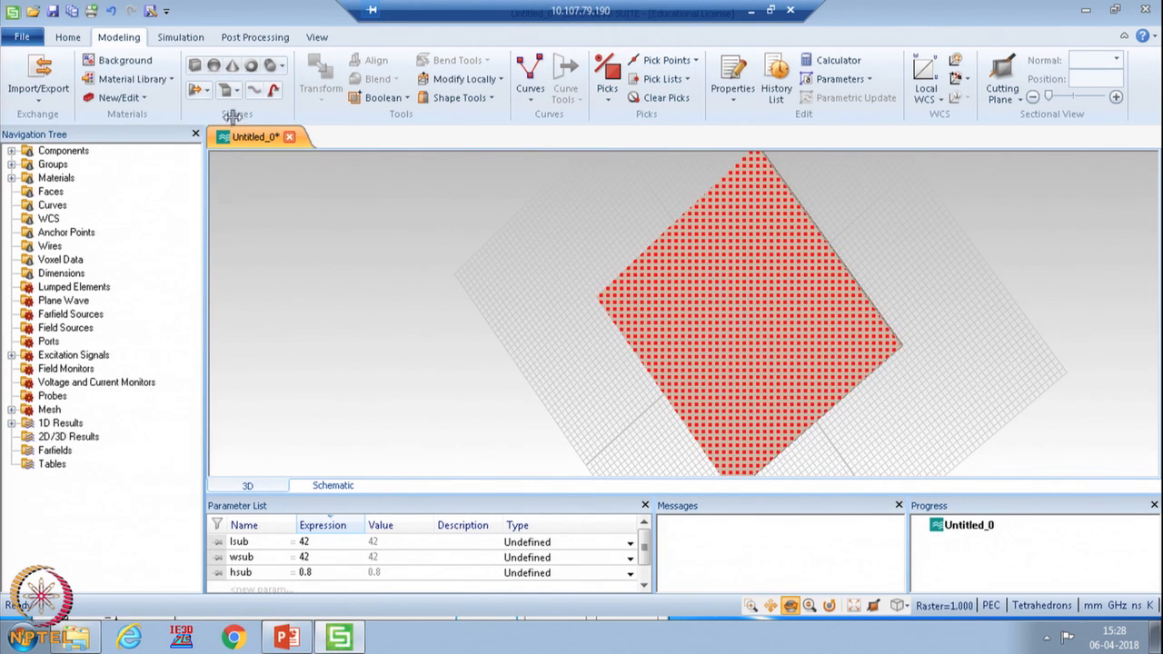
pyautogui.click(202, 94)
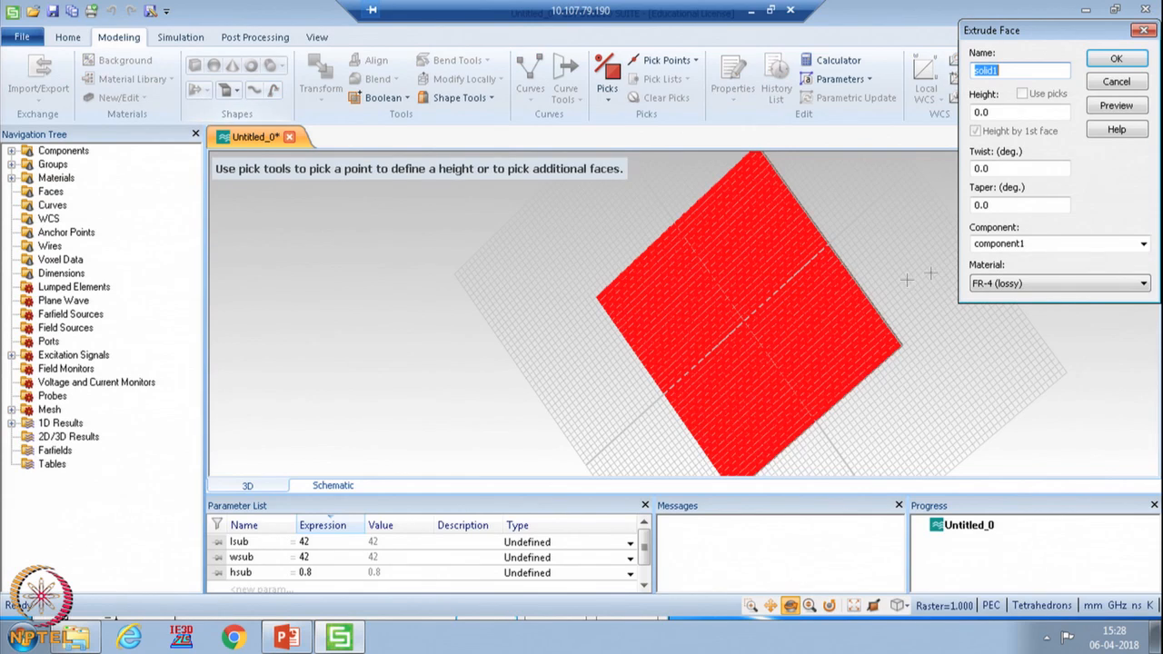
pyautogui.write('gro')
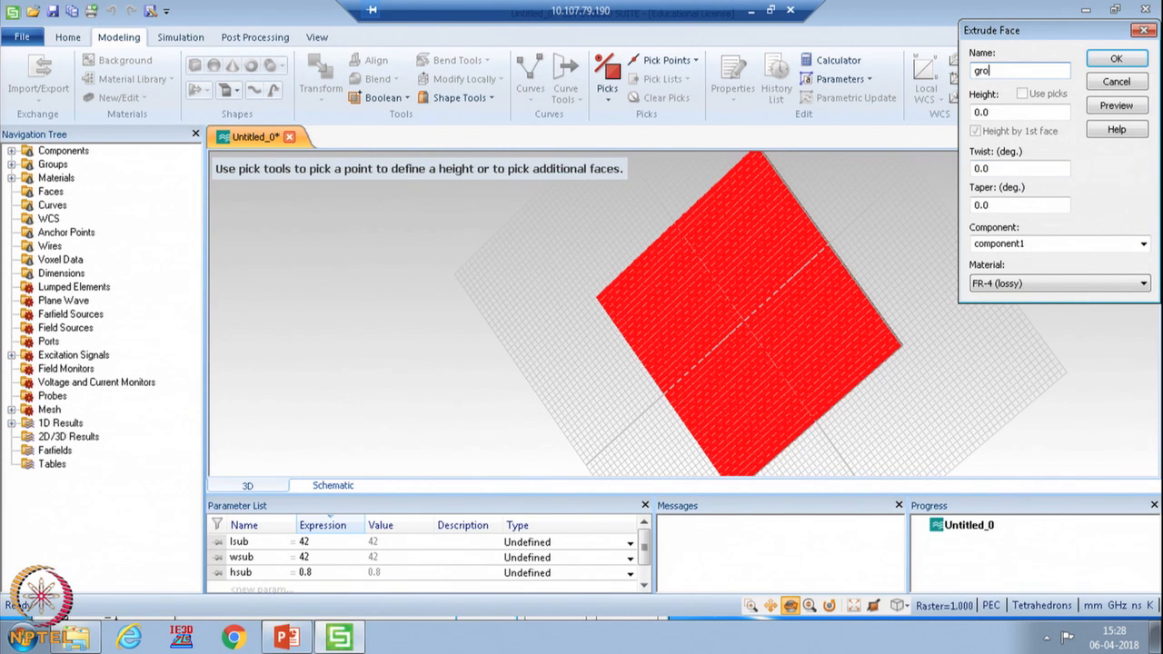
pyautogui.write('unf')
pyautogui.press('BackSpace')
pyautogui.write('d')
pyautogui.press('Tab')
pyautogui.write('t')
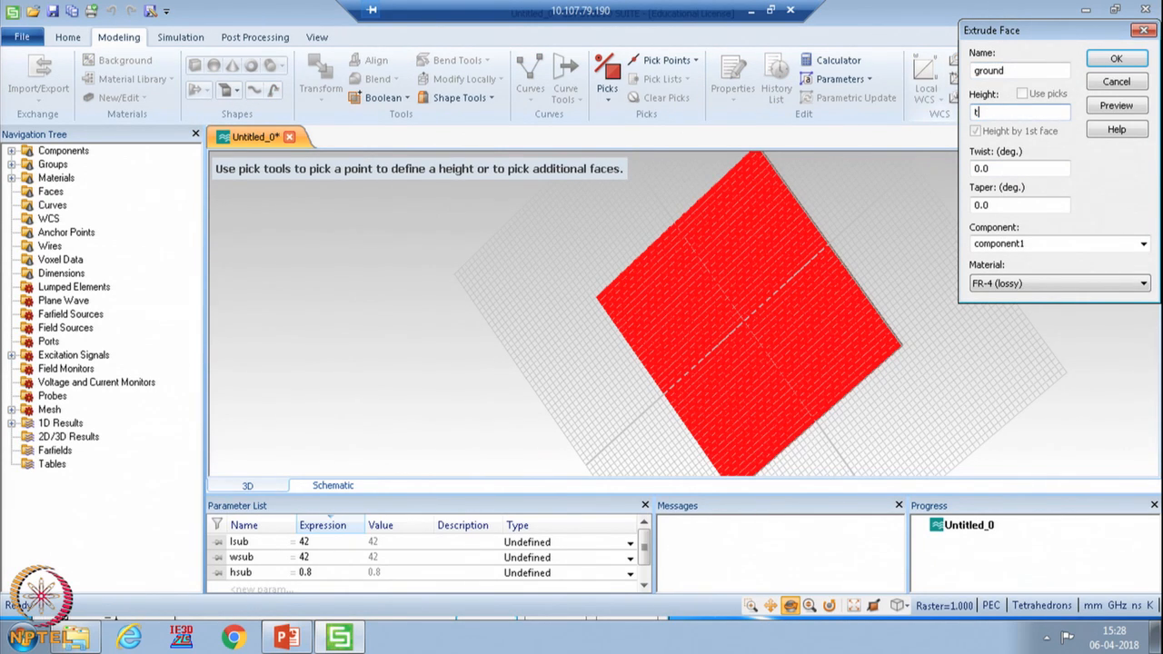
# Define the thickness parameter t as 0.035 and create the ground extrusion.
pyautogui.click(1117, 107)
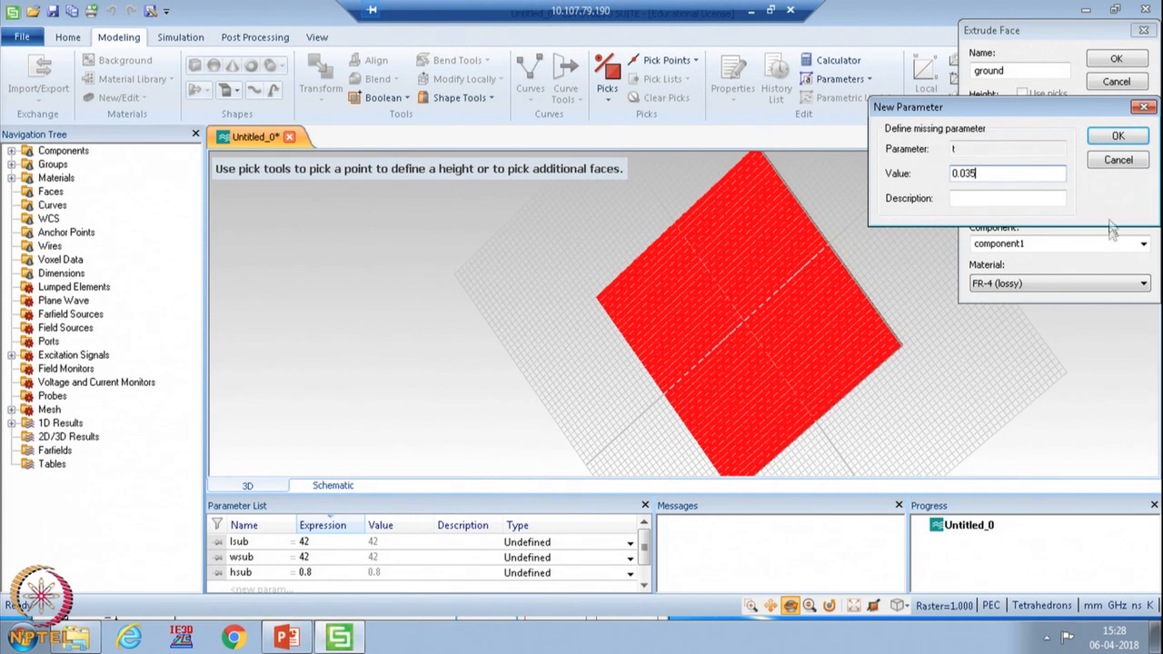
pyautogui.click(1118, 136)
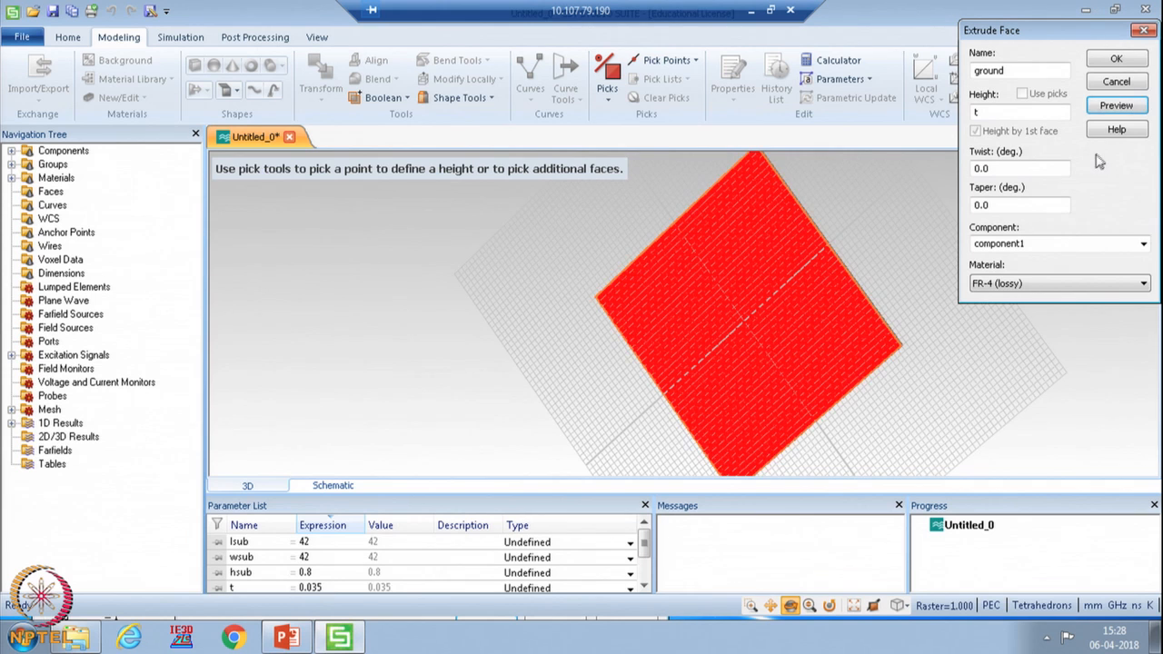
pyautogui.click(1116, 58)
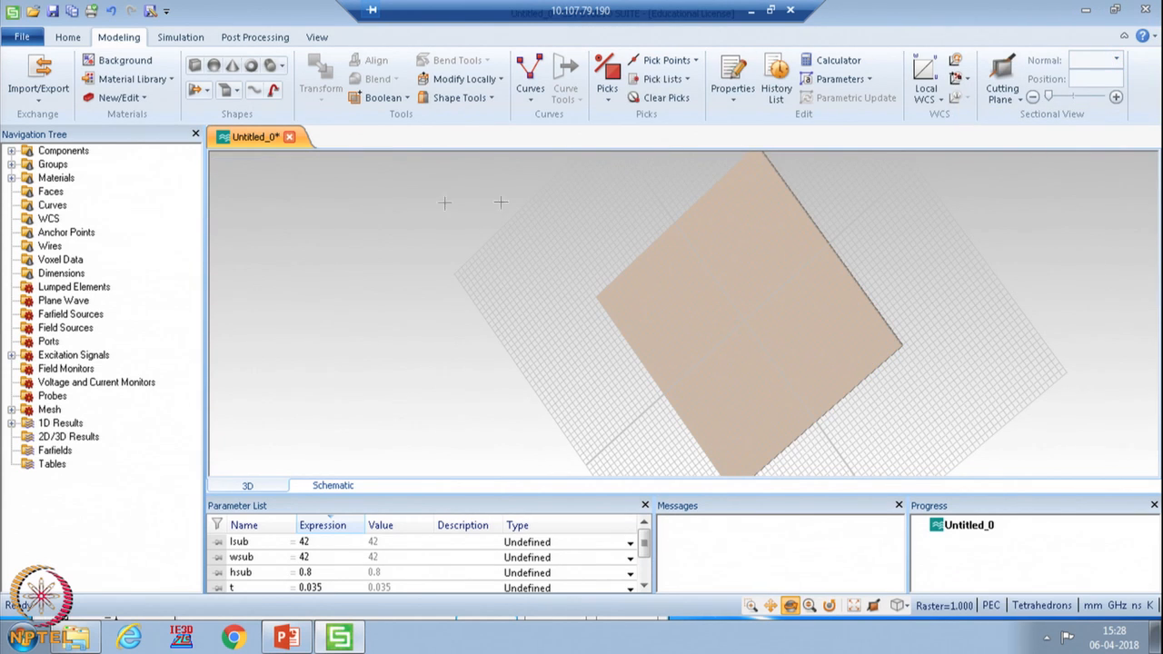
# Change the material of the ground solid in component1 to PEC.
pyautogui.click(11, 151)
pyautogui.click(27, 165)
pyautogui.click(90, 178)
pyautogui.rightClick(95, 180)
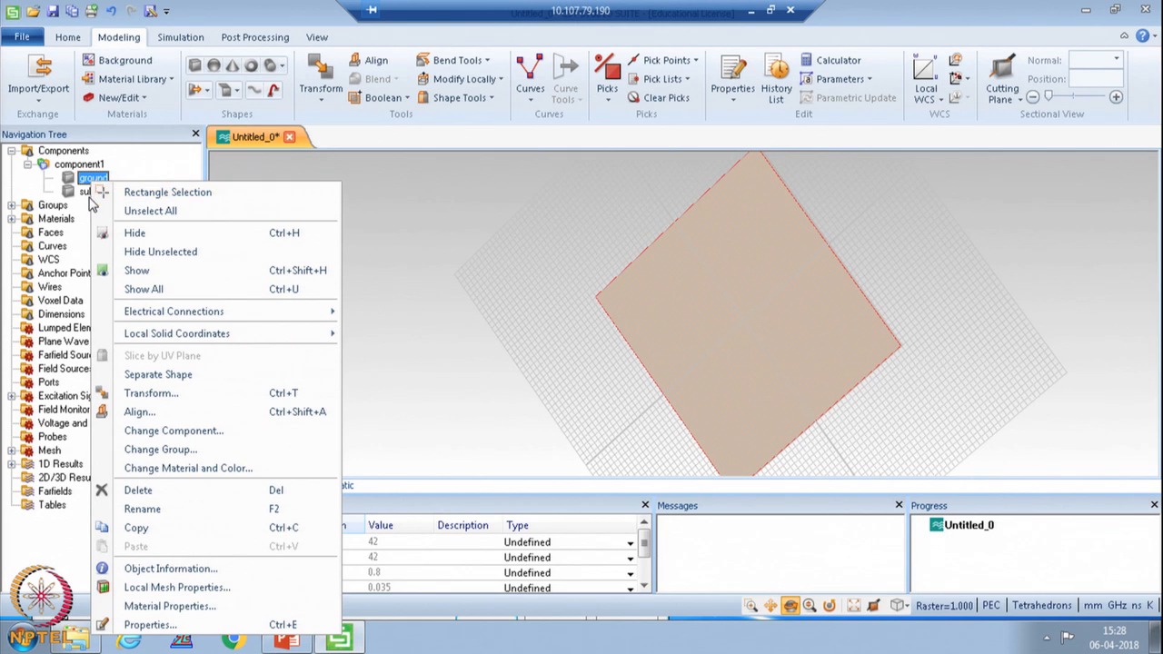
pyautogui.click(200, 469)
pyautogui.click(532, 329)
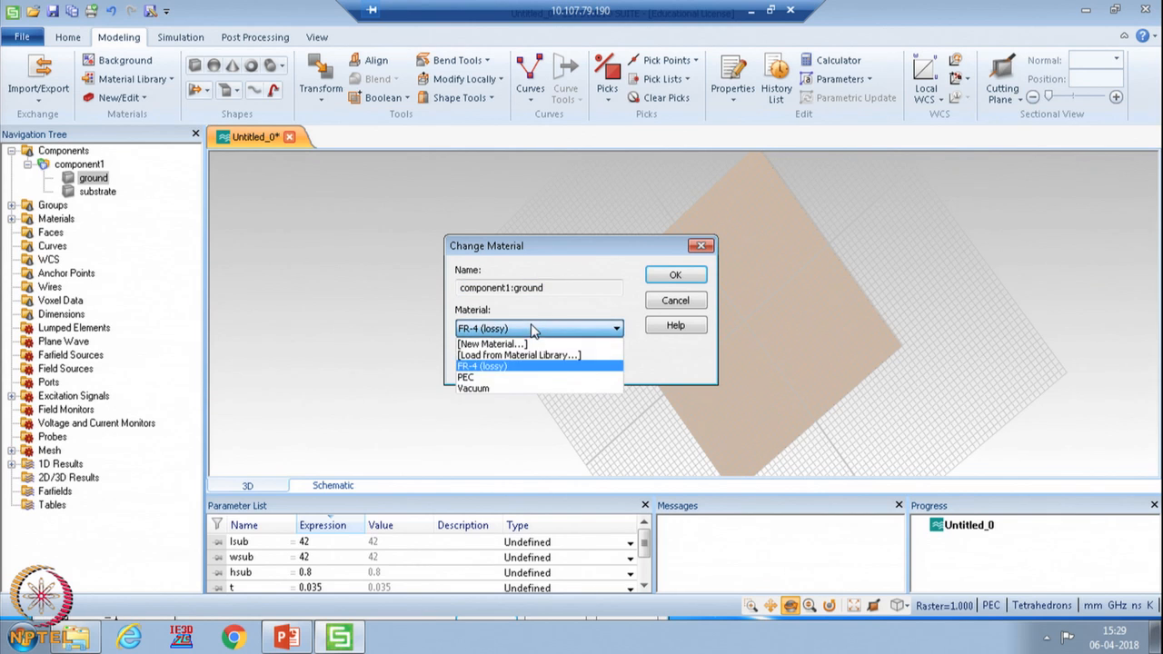
pyautogui.click(527, 377)
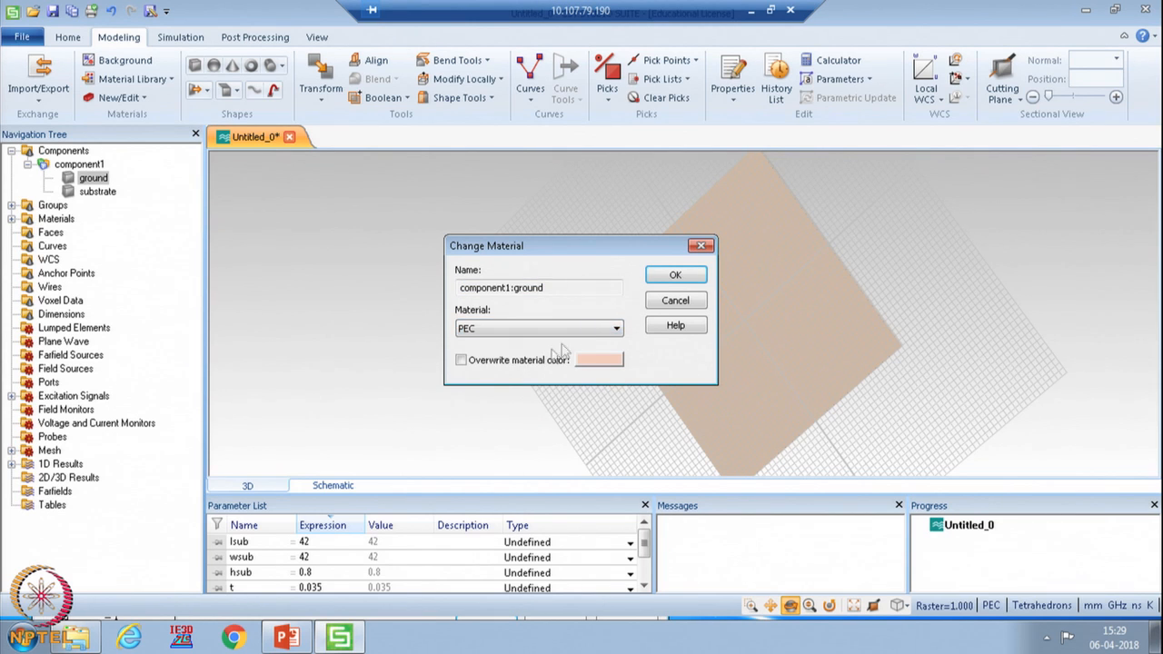
pyautogui.click(676, 277)
# Activate the local WCS and align it with the substrate's broad face opposite the ground.
pyautogui.moveTo(878, 266); pyautogui.dragTo(420, 266)
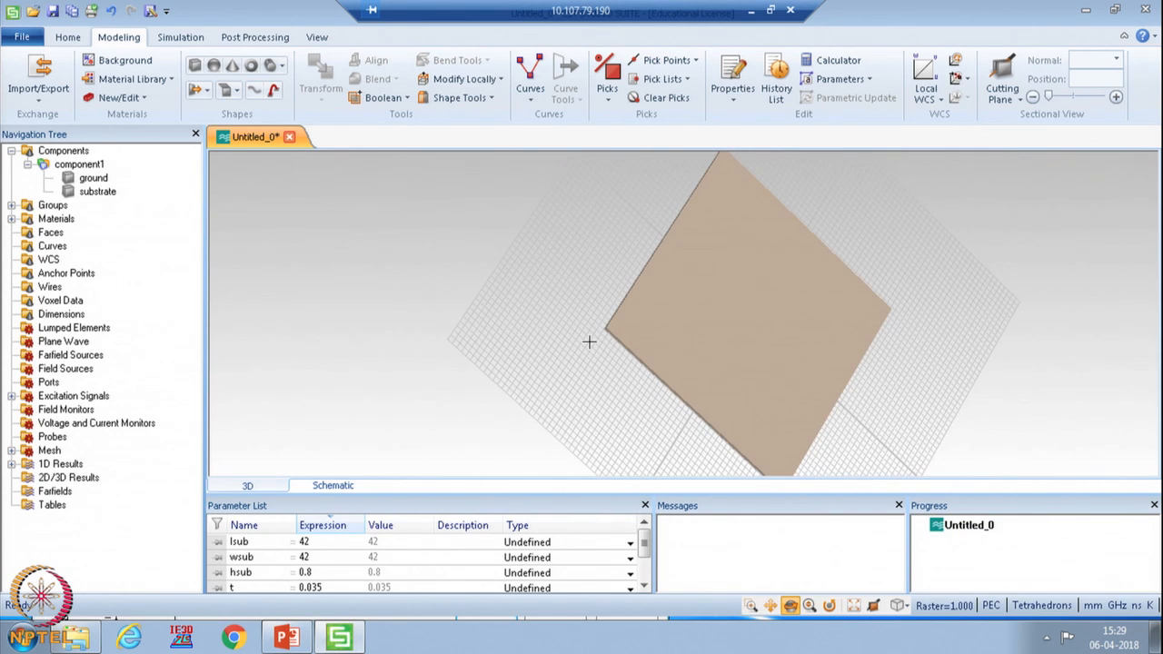
pyautogui.moveTo(746, 333)
pyautogui.mouseDown()
pyautogui.moveTo(714, 296)
pyautogui.moveTo(665, 288)
pyautogui.mouseUp()
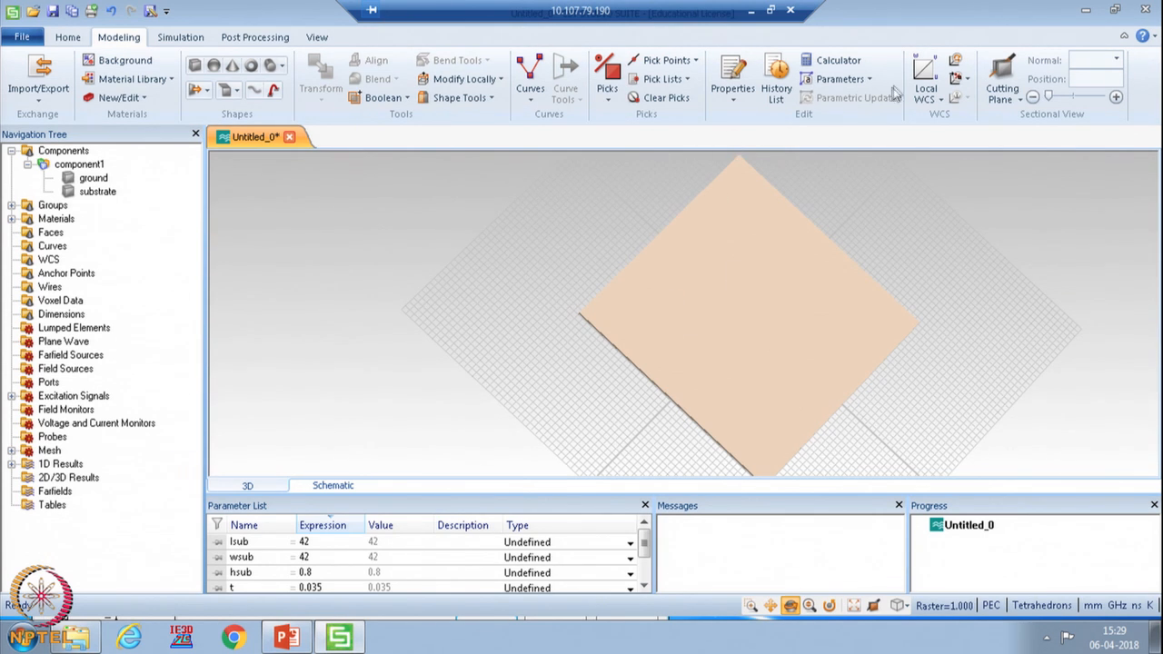
pyautogui.click(923, 72)
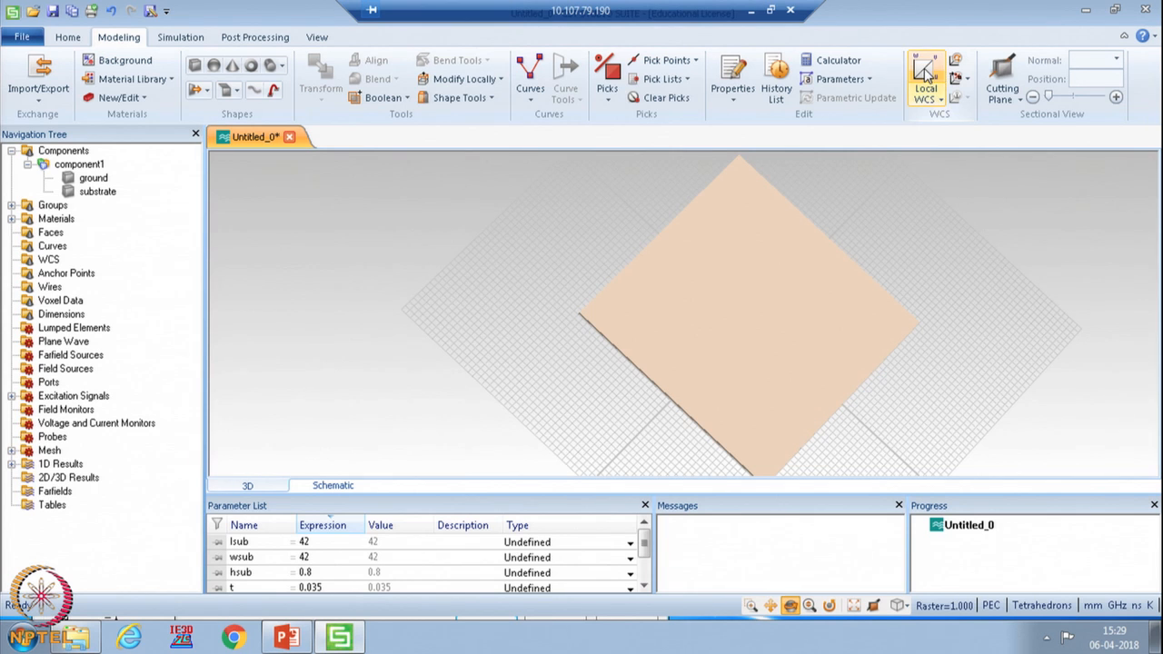
pyautogui.click(607, 78)
pyautogui.doubleClick(752, 327)
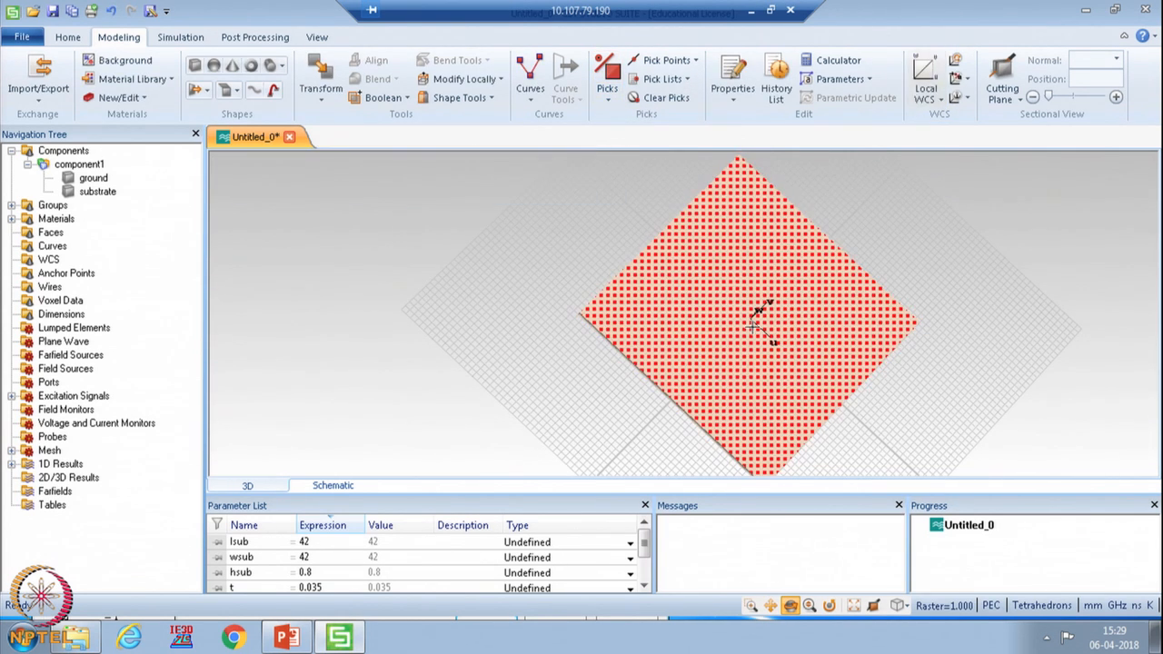
pyautogui.click(968, 82)
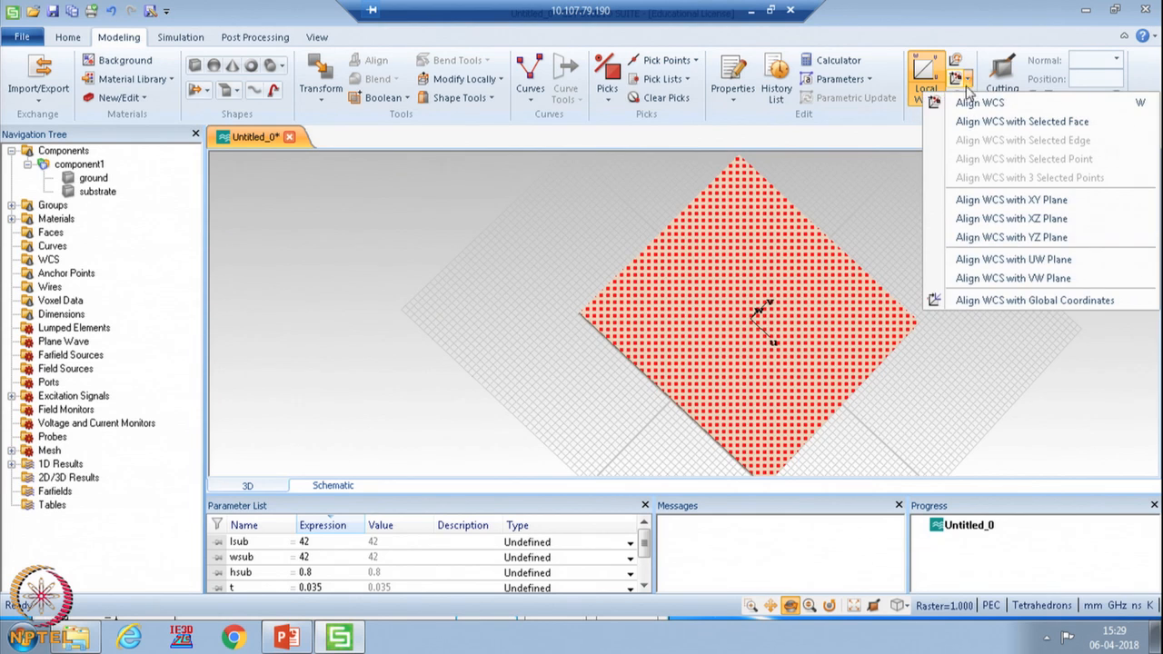
pyautogui.click(964, 174)
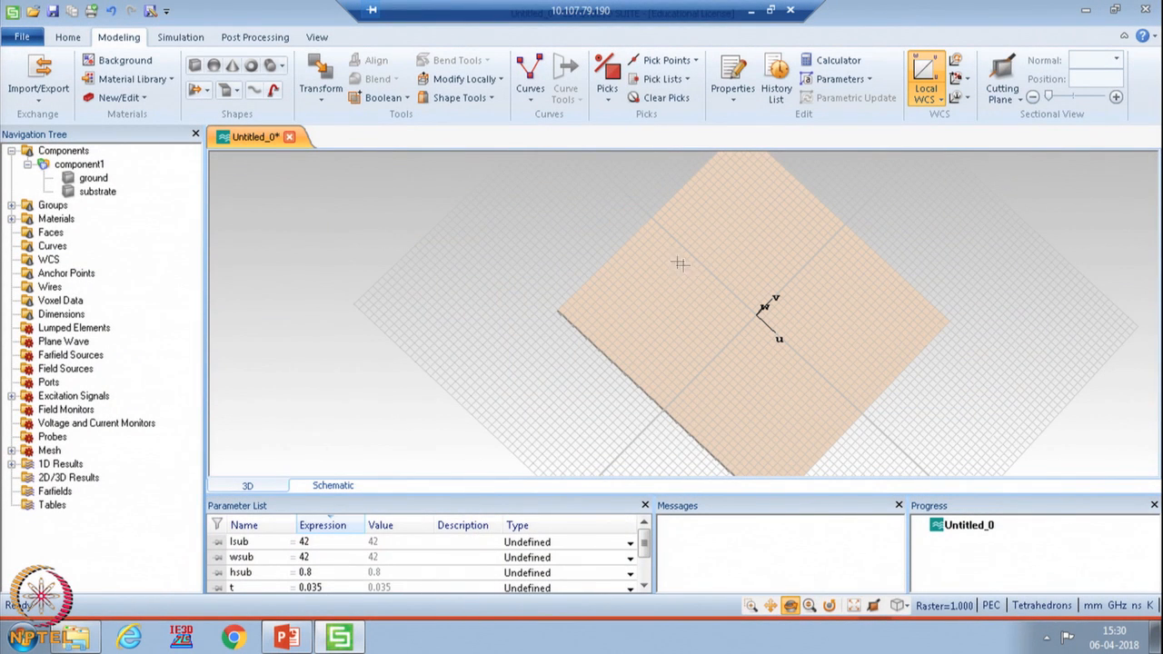
# Start a 2D arc curve in the local working plane and set its centre to U 0, V 0.
pyautogui.click(533, 104)
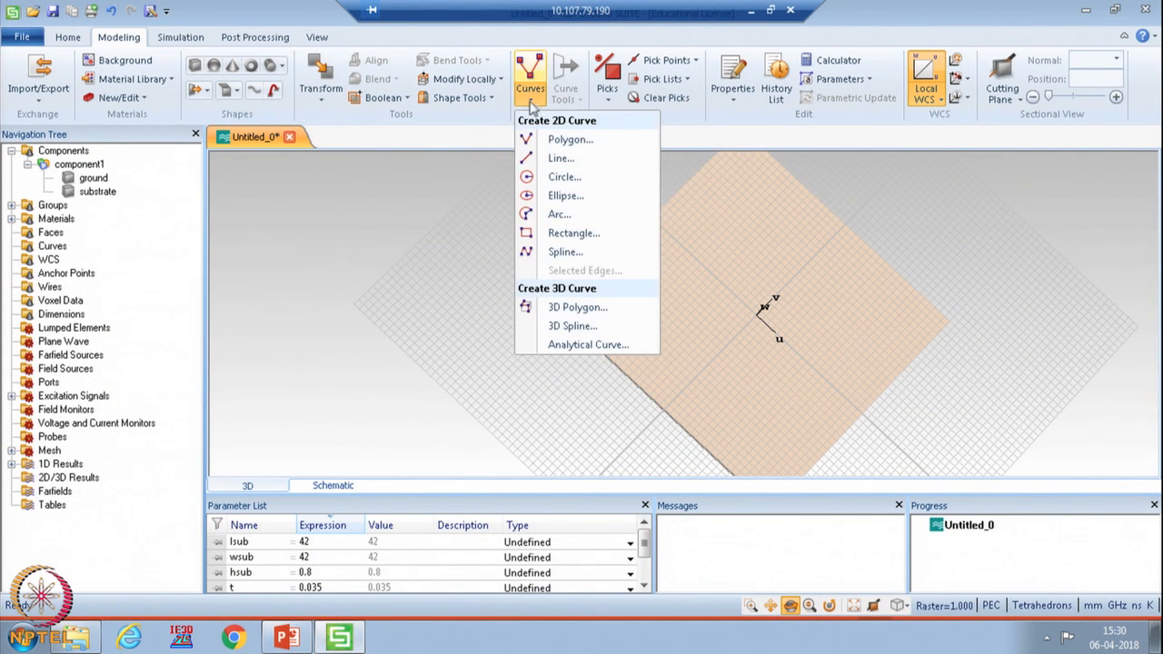
pyautogui.click(554, 216)
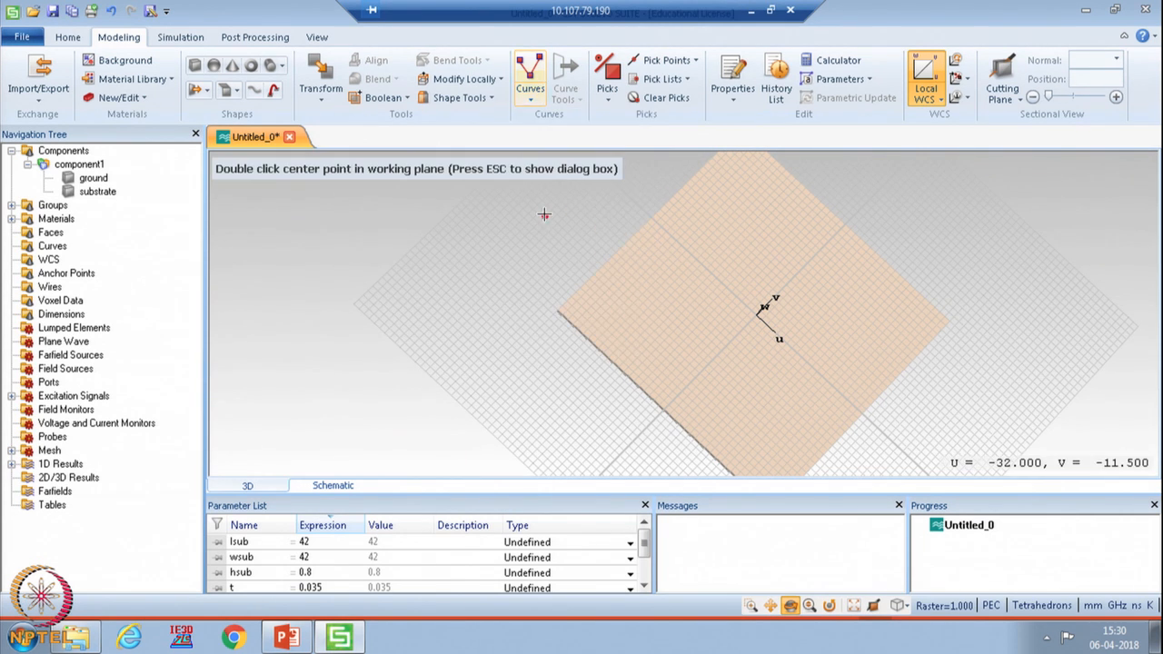
pyautogui.doubleClick(396, 290)
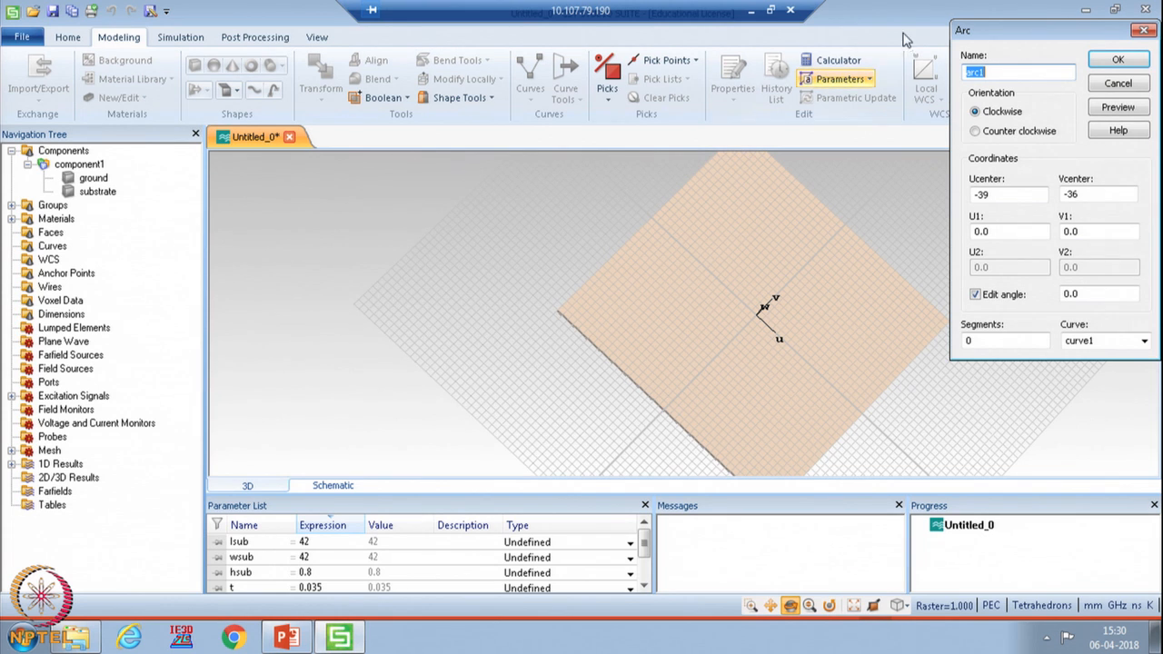
pyautogui.doubleClick(1007, 194)
pyautogui.write('0')
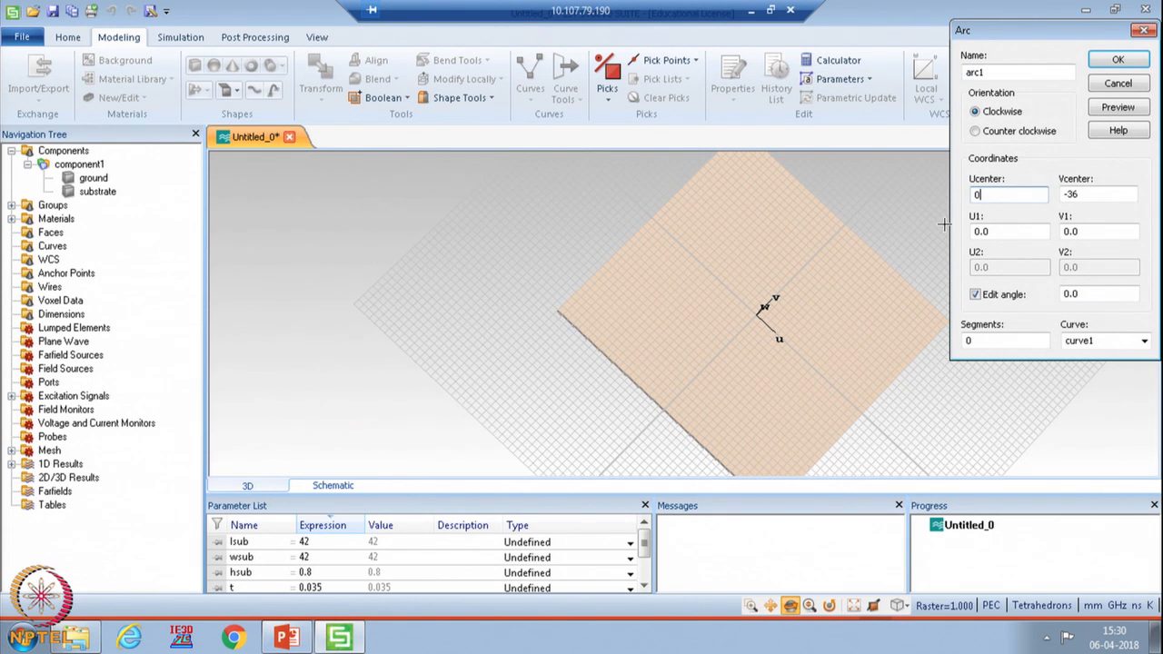
pyautogui.doubleClick(1083, 194)
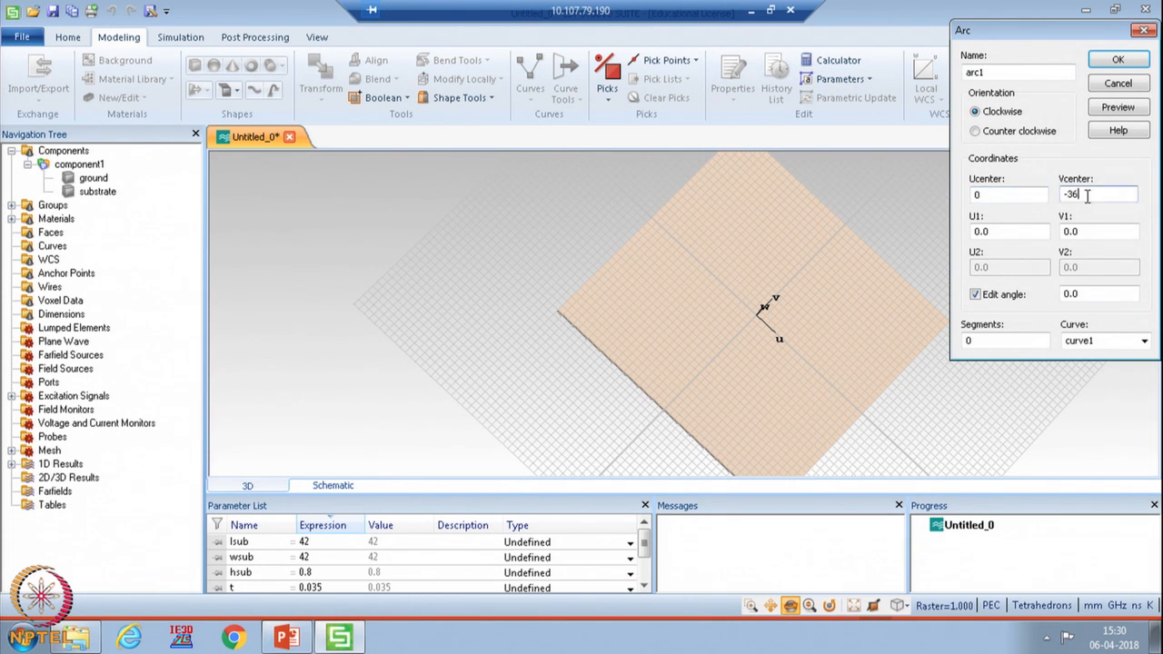
pyautogui.write('0')
# Set the arc's angle to the parameter angle and define that parameter as 320.
pyautogui.doubleClick(1088, 293)
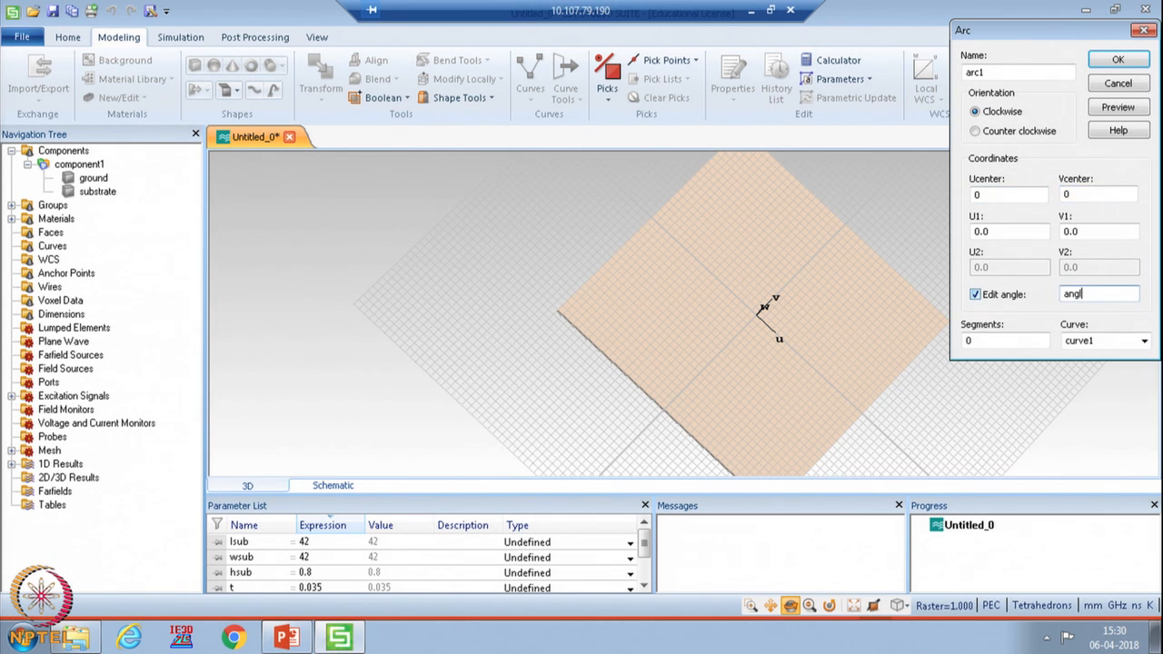
pyautogui.click(1117, 60)
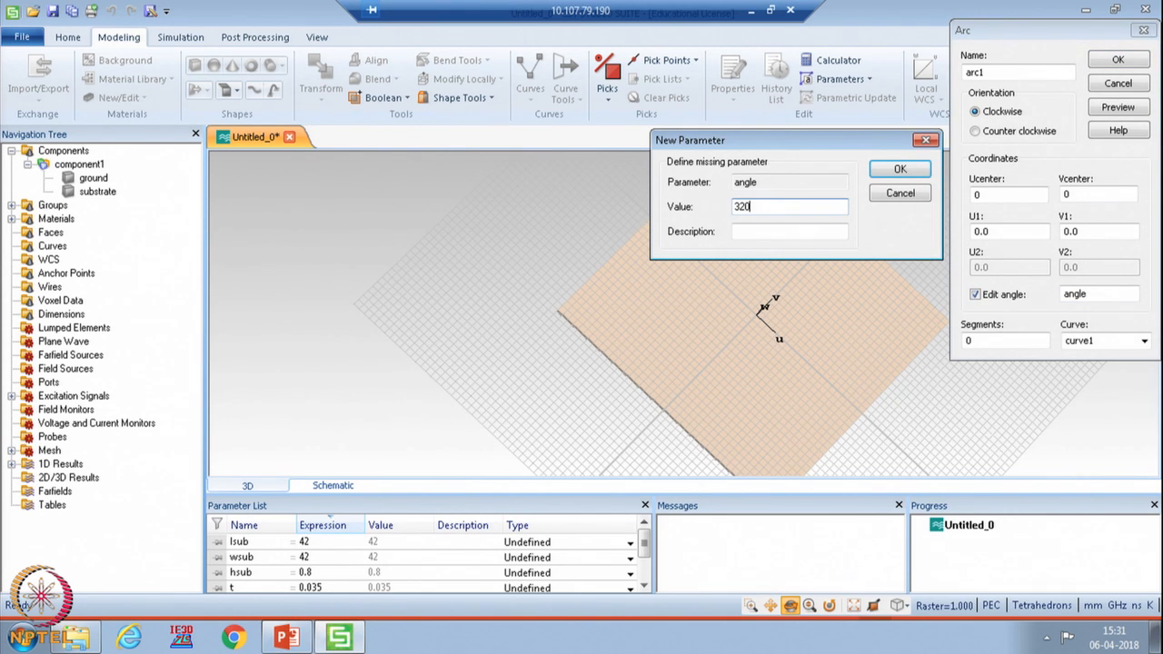
pyautogui.click(899, 169)
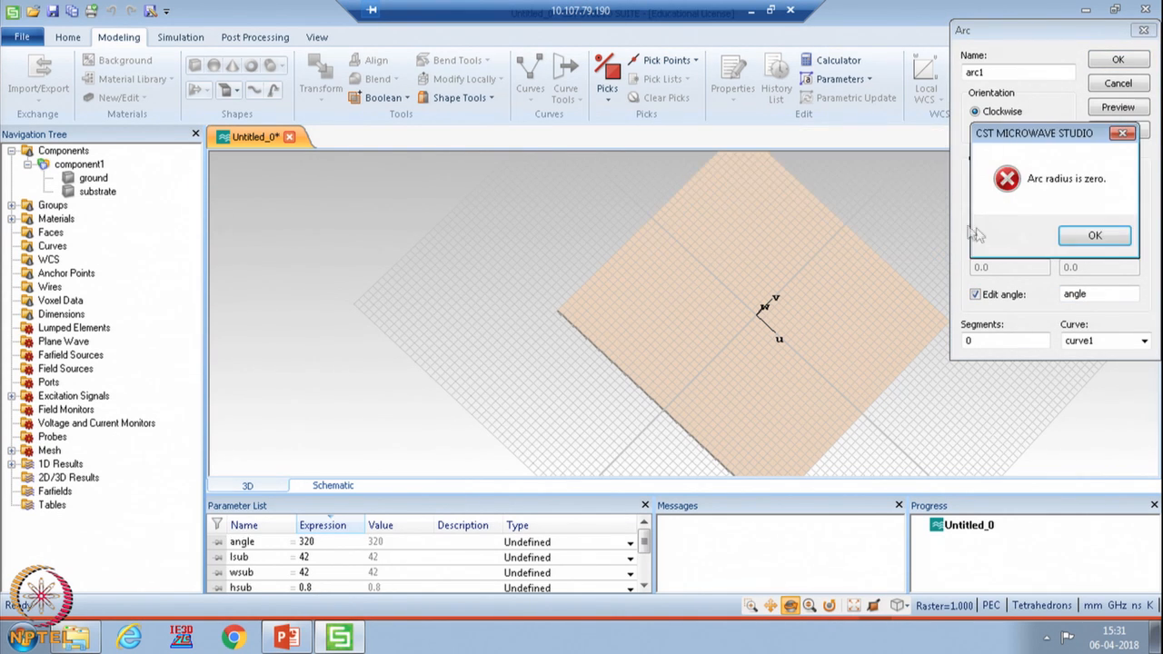
pyautogui.click(1093, 237)
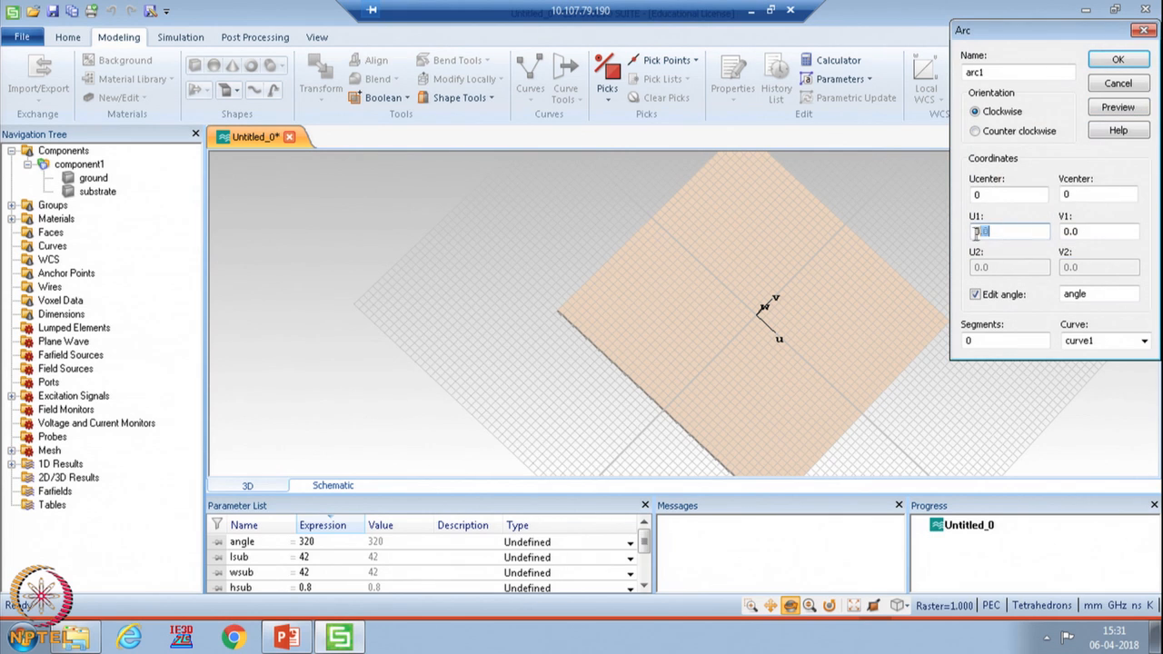
# Set the arc's start point to U1 rin, V1 0, define rin as 17, and create the arc in curve1.
pyautogui.write('rin')
pyautogui.press('Tab')
pyautogui.write('0')
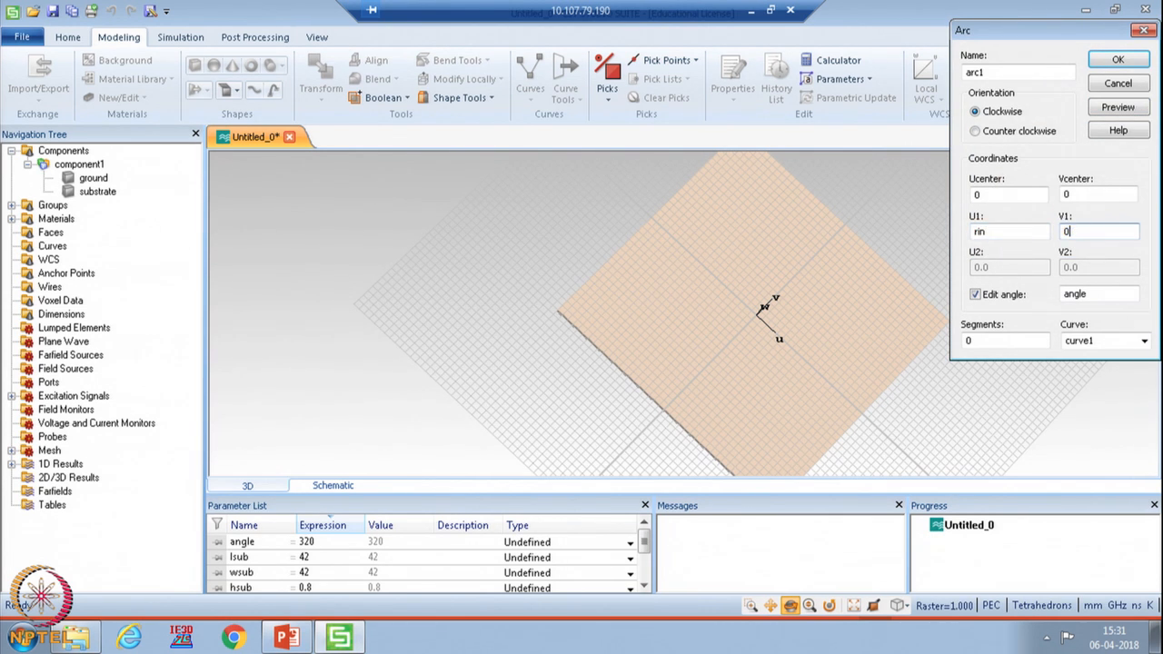
pyautogui.click(1118, 109)
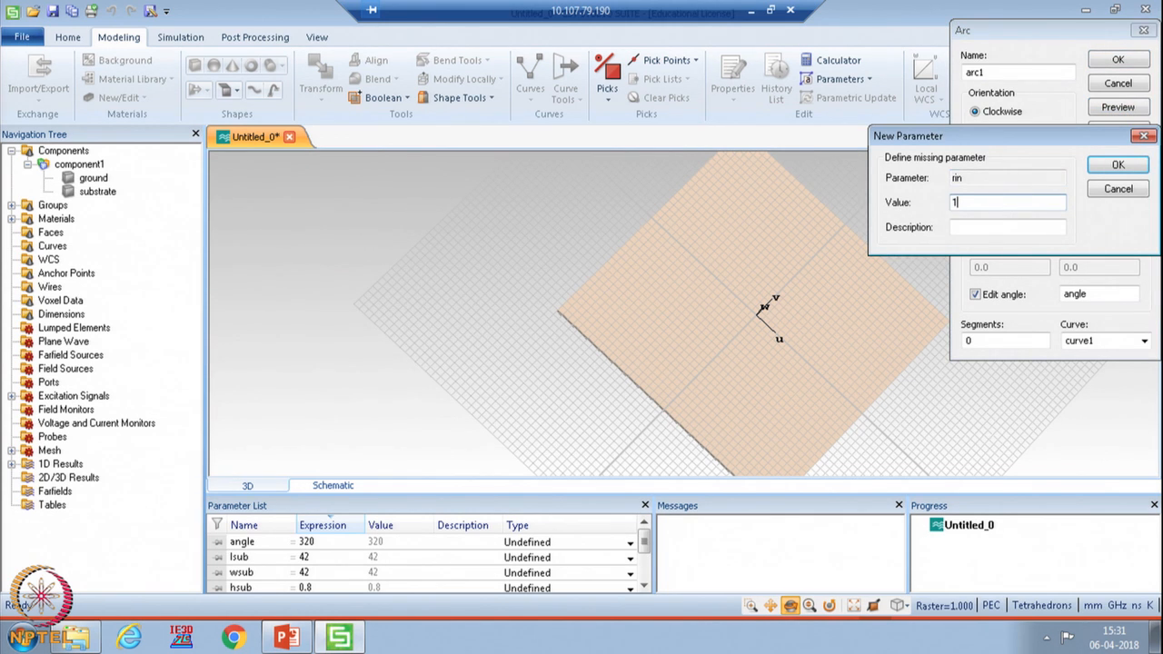
pyautogui.click(1118, 166)
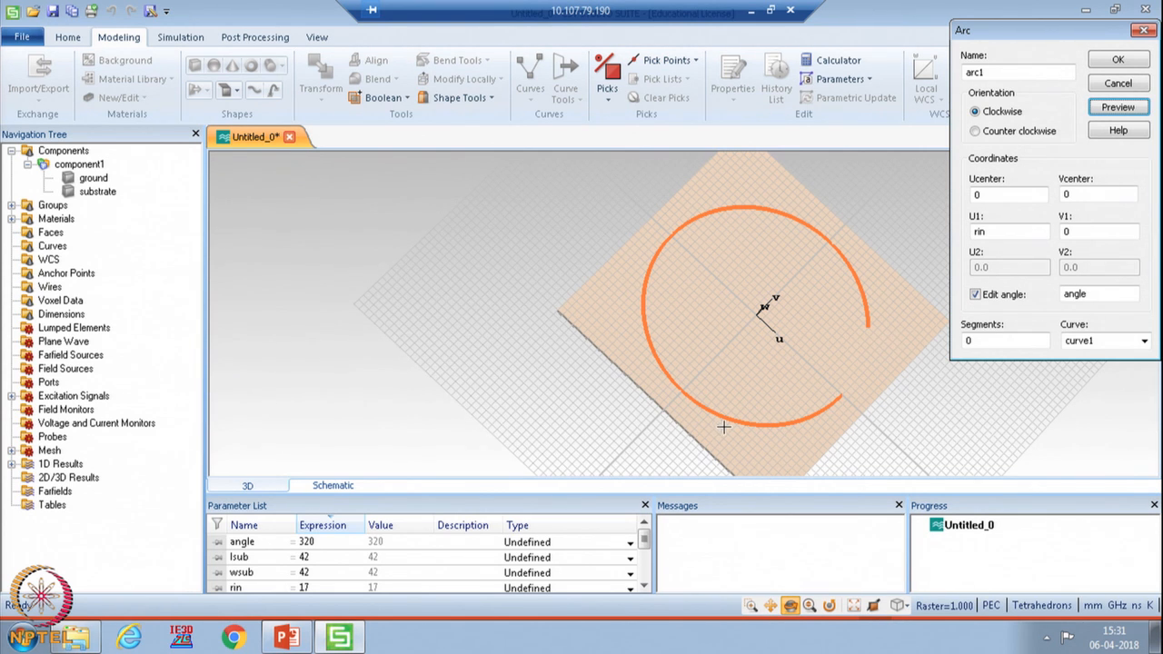
pyautogui.click(1118, 60)
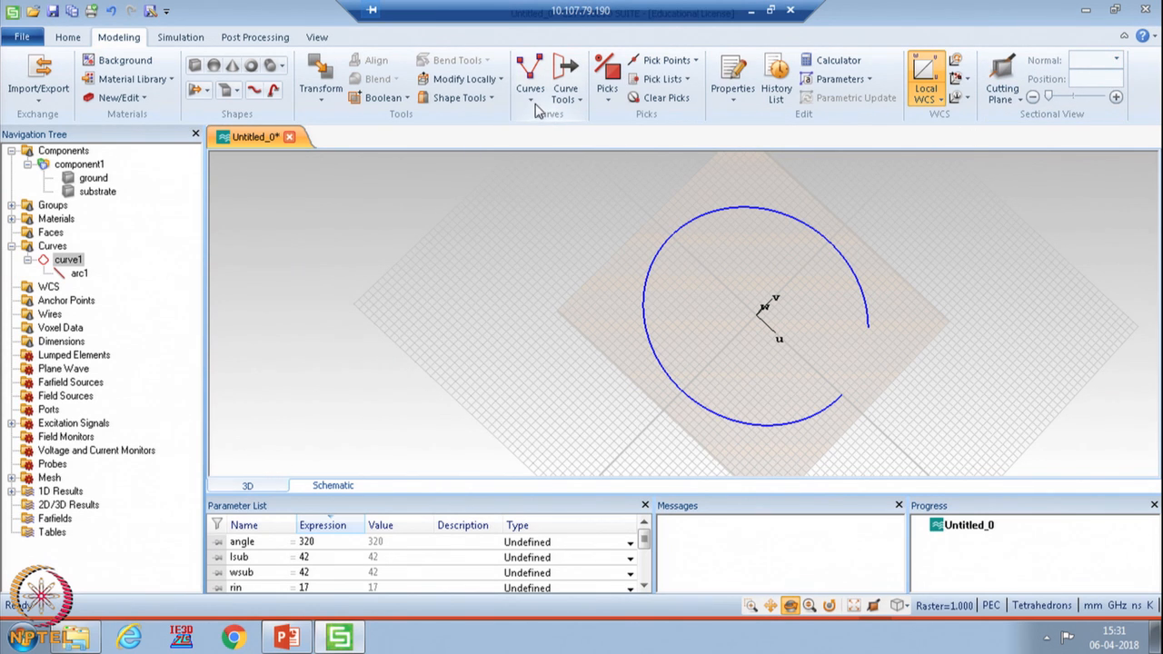
# Start a second arc in curve1 and set its centre to U 0, V 0.
pyautogui.click(531, 86)
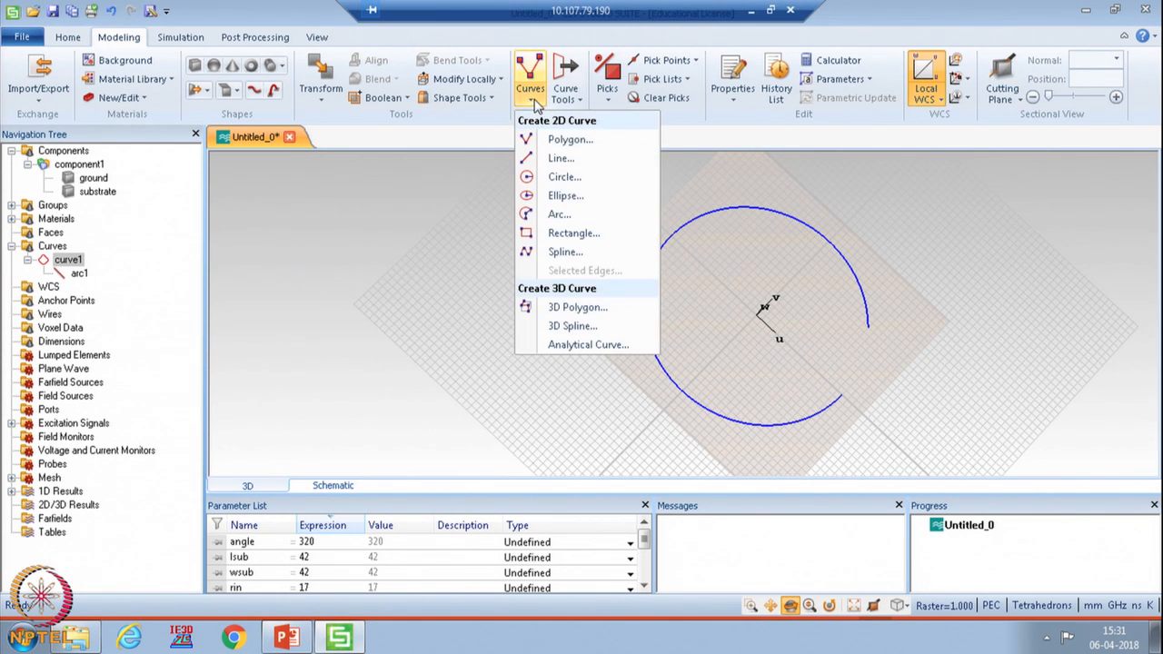
pyautogui.click(556, 214)
pyautogui.doubleClick(627, 234)
pyautogui.press('Escape')
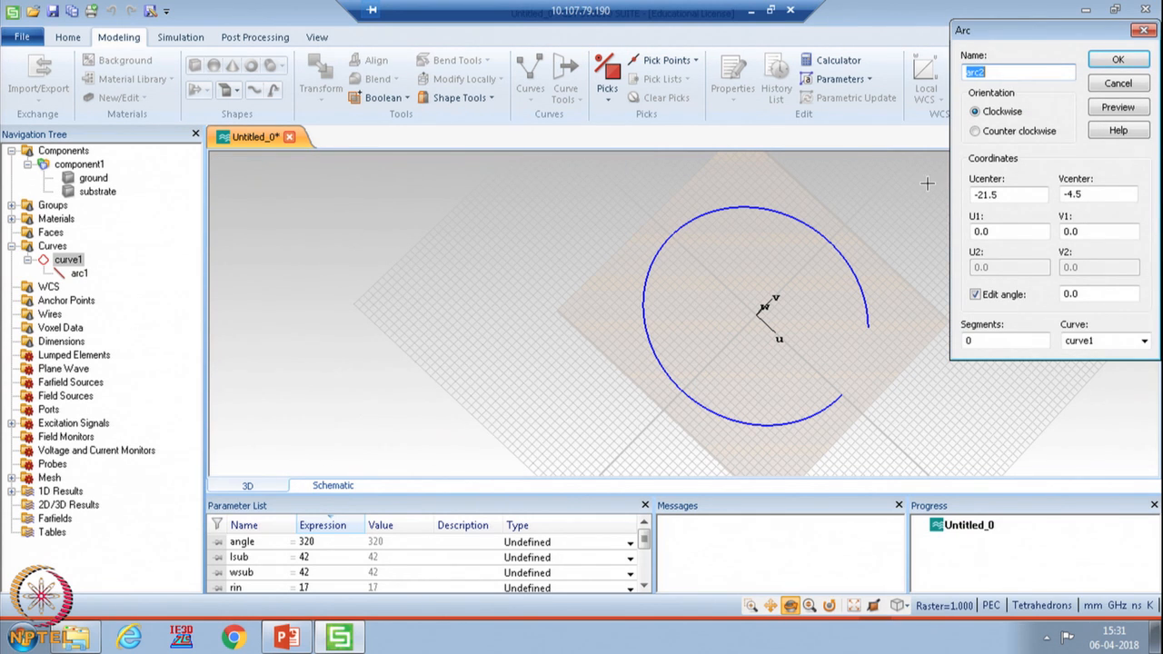
pyautogui.moveTo(1007, 194); pyautogui.dragTo(941, 203)
pyautogui.write('0')
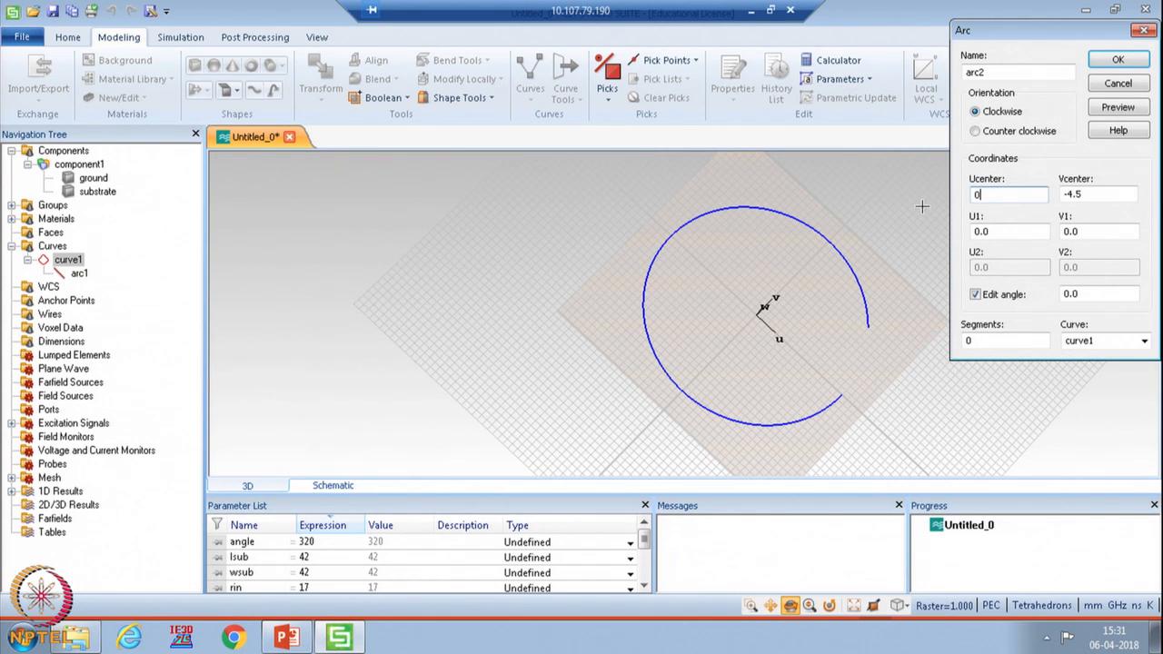
pyautogui.press('Tab')
pyautogui.write('0')
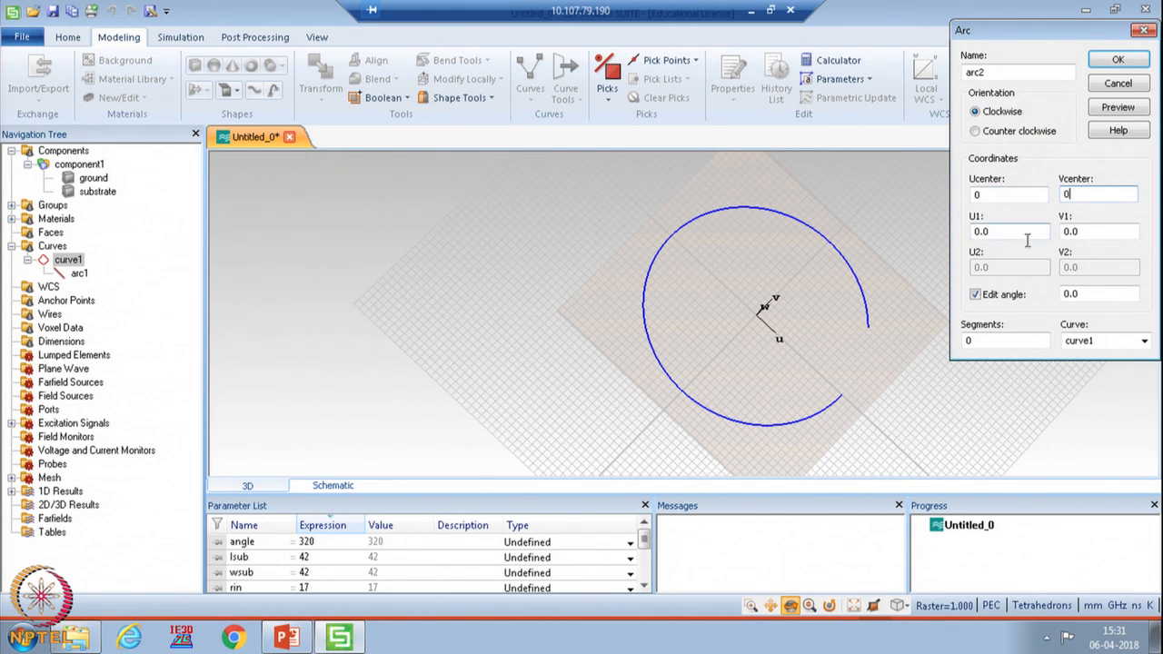
# Set the second arc's U1 to rout and its angle to the parameter angle.
pyautogui.press('Tab')
pyautogui.write('rout')
pyautogui.click(1094, 293)
pyautogui.moveTo(1094, 293); pyautogui.dragTo(1014, 300)
pyautogui.write('3')
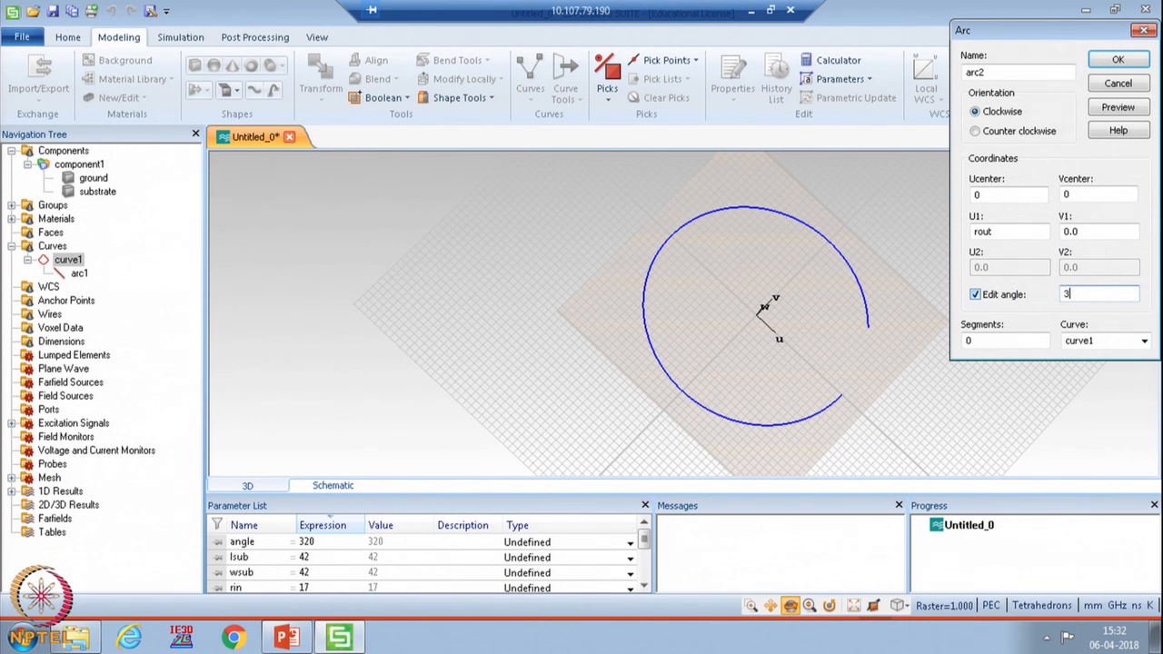
pyautogui.write('angle')
# Define the parameter rout as 17.8, preview the outer arc and create it.
pyautogui.click(1125, 109)
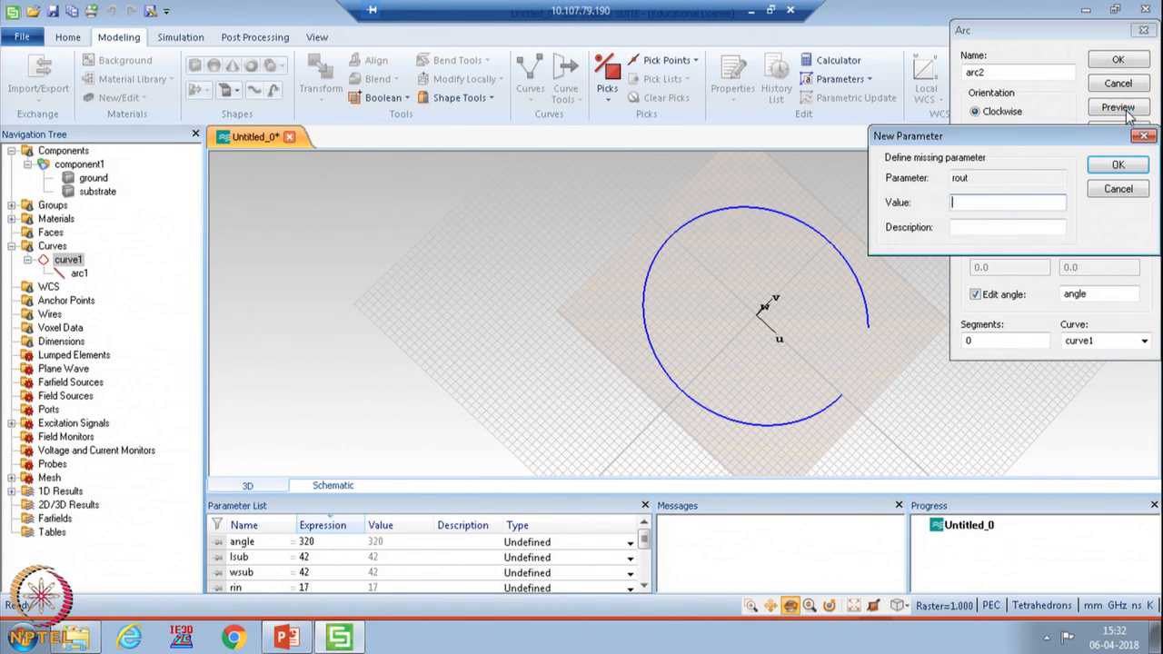
pyautogui.write('17.8')
pyautogui.click(1115, 164)
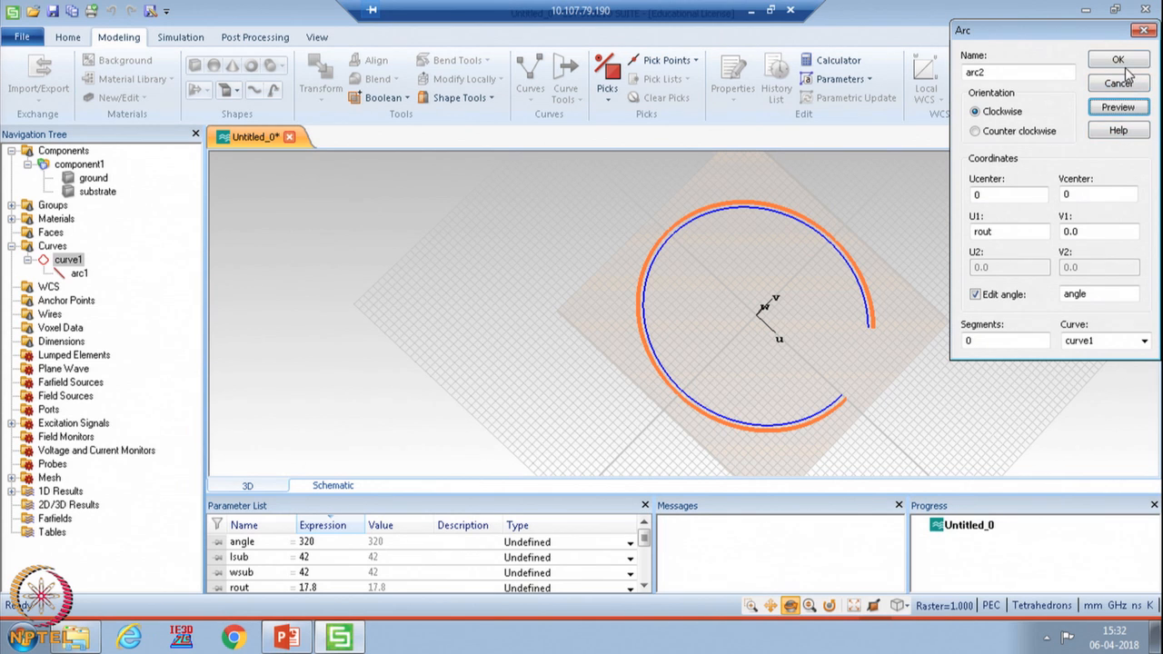
pyautogui.click(1102, 116)
pyautogui.click(1119, 60)
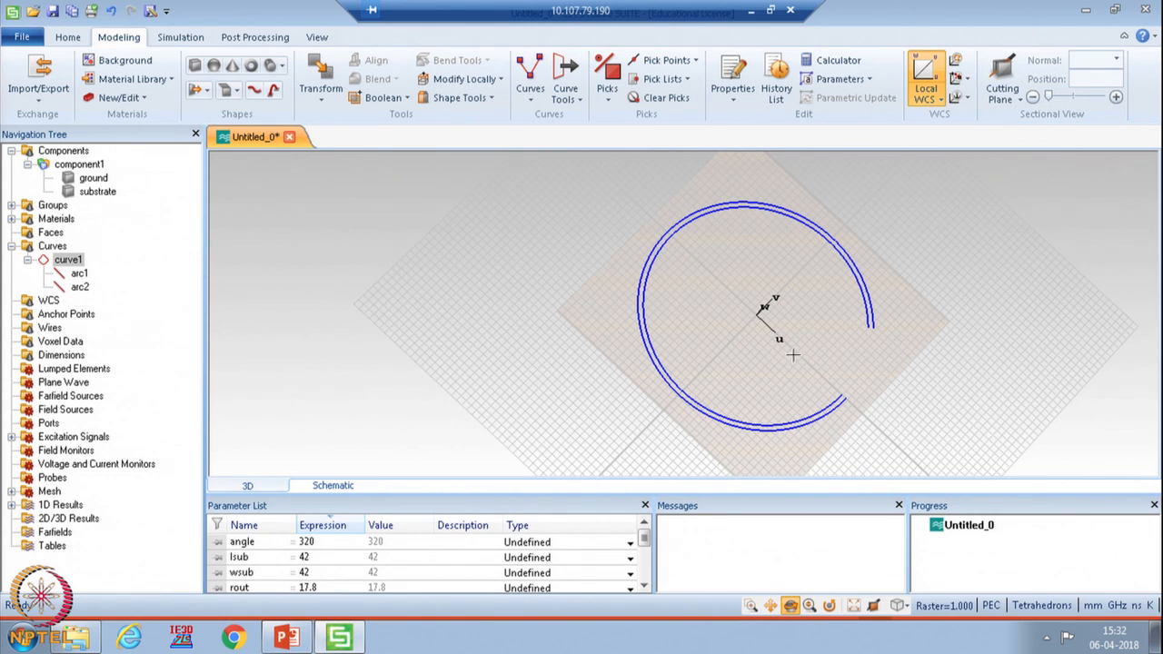
# Start a line in curve1 with its first point at U1 rin*cos(o), V1 rin*sin(o).
pyautogui.moveTo(762, 381); pyautogui.dragTo(751, 362)
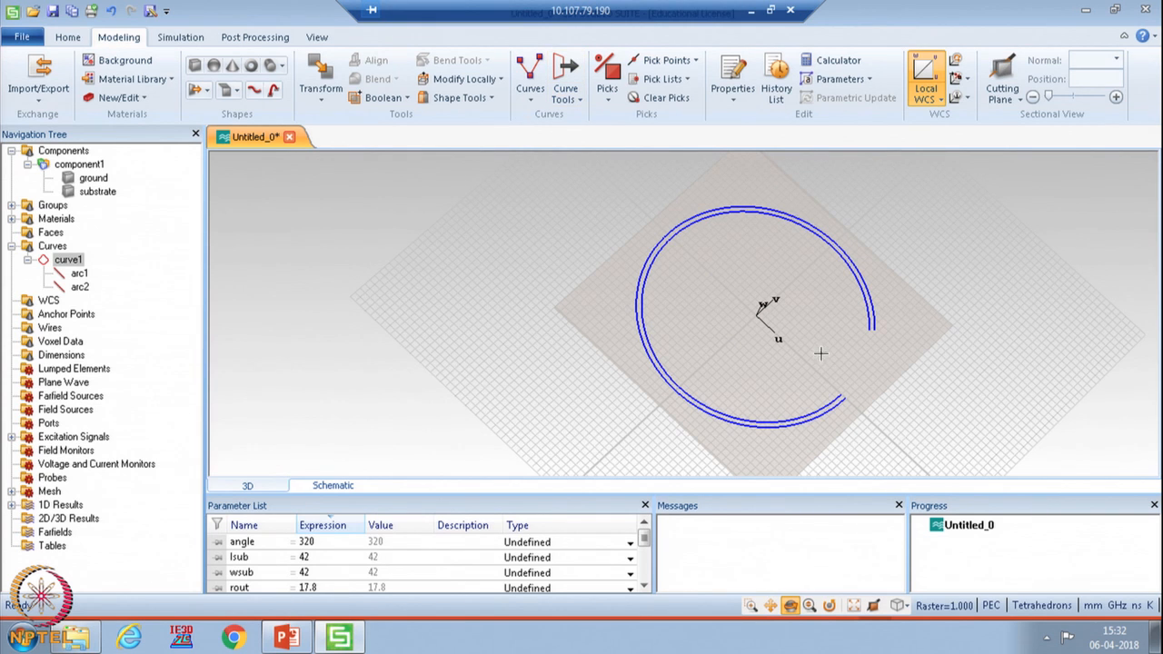
pyautogui.scroll(4, 869, 340)
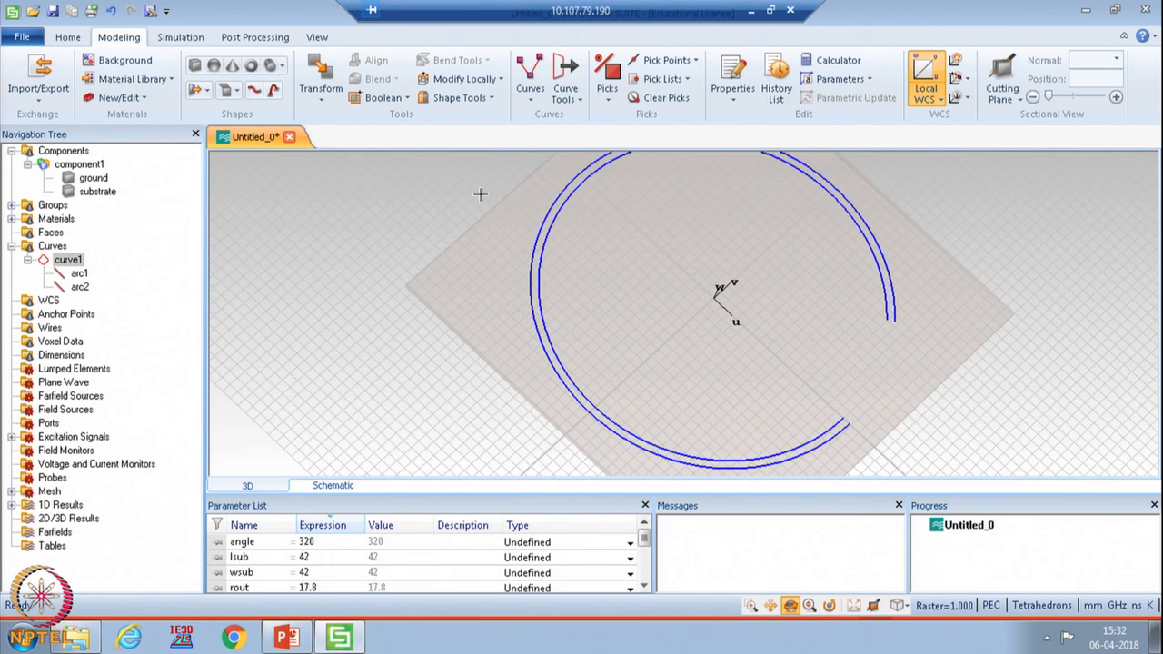
pyautogui.click(532, 98)
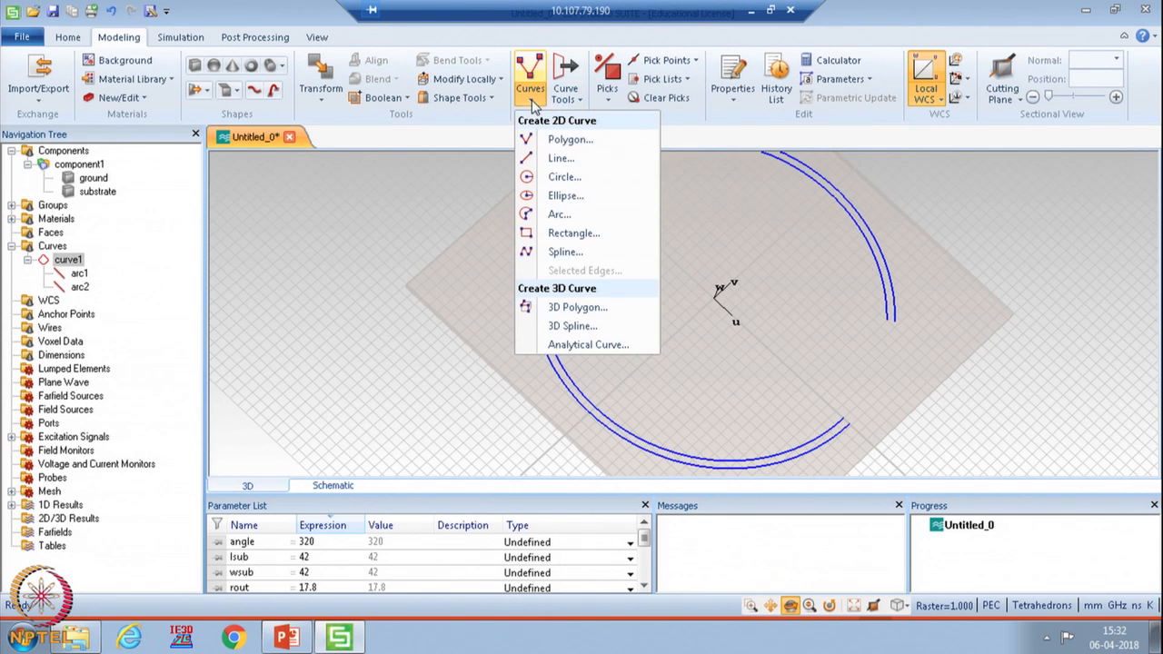
pyautogui.click(558, 160)
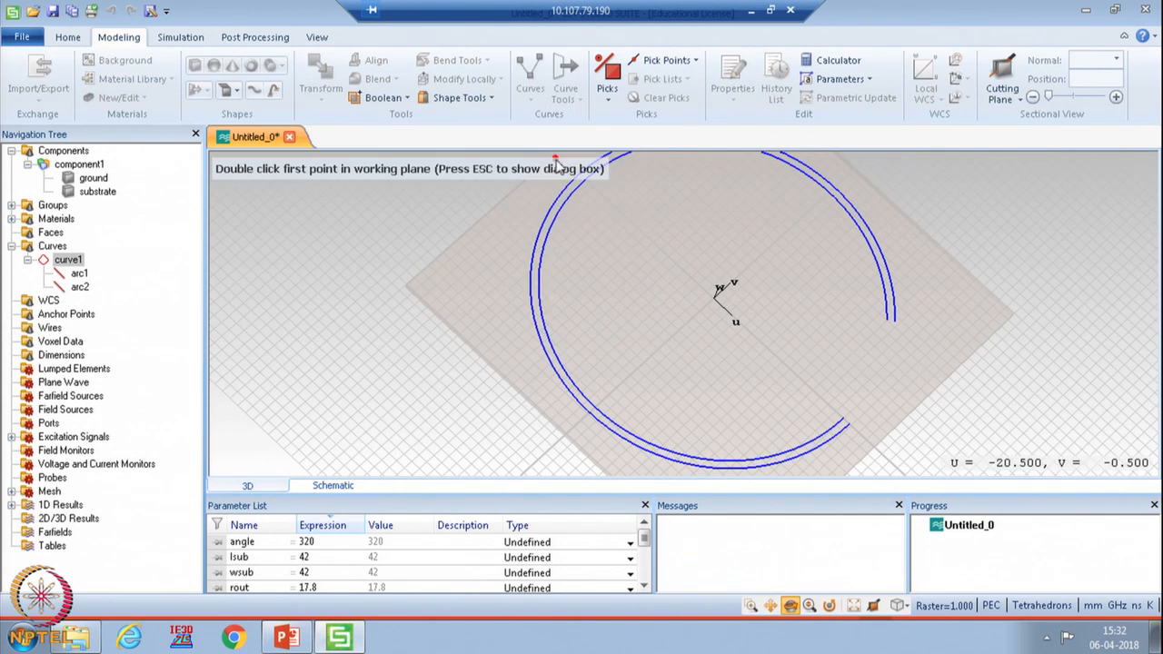
pyautogui.press('Escape')
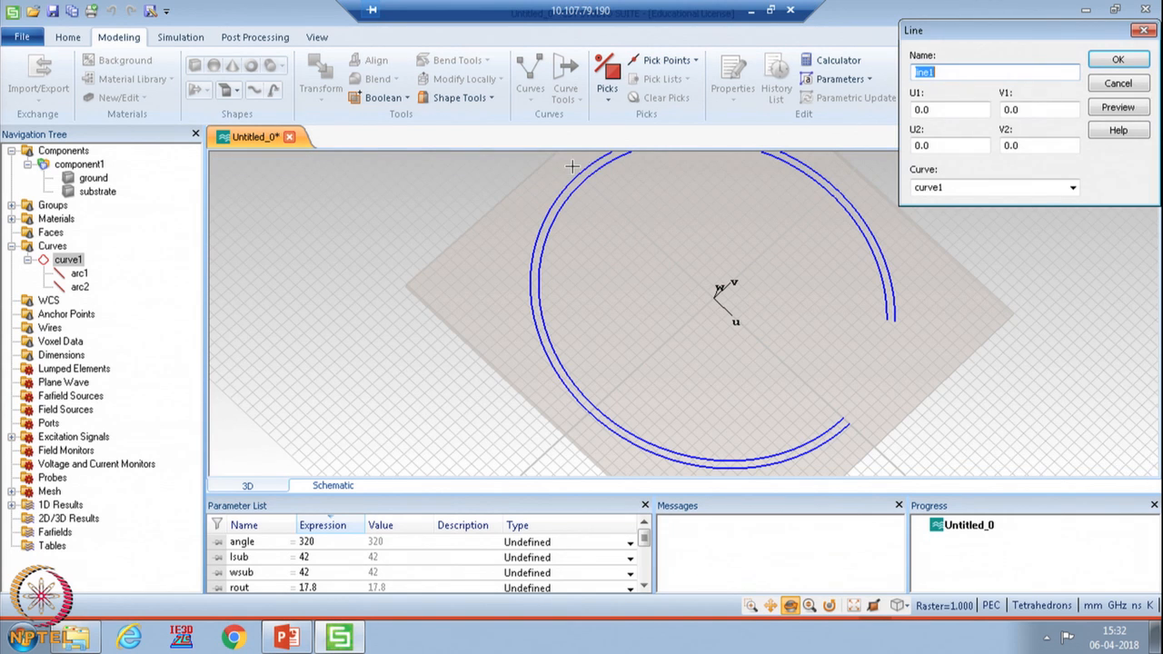
pyautogui.doubleClick(935, 109)
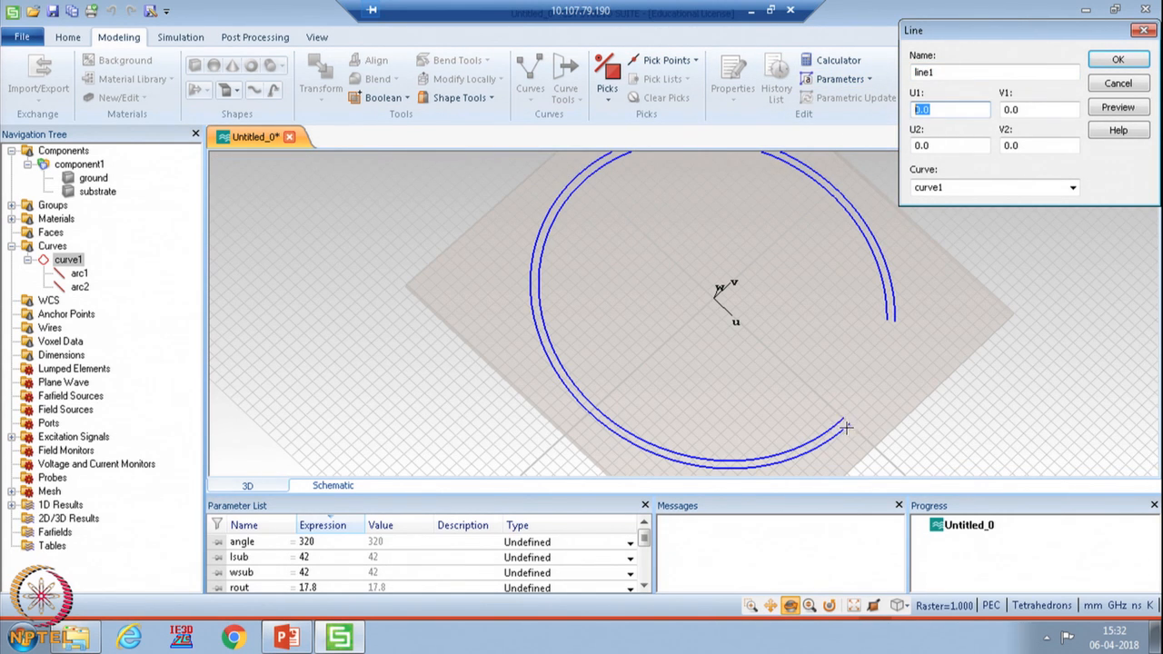
pyautogui.write('r')
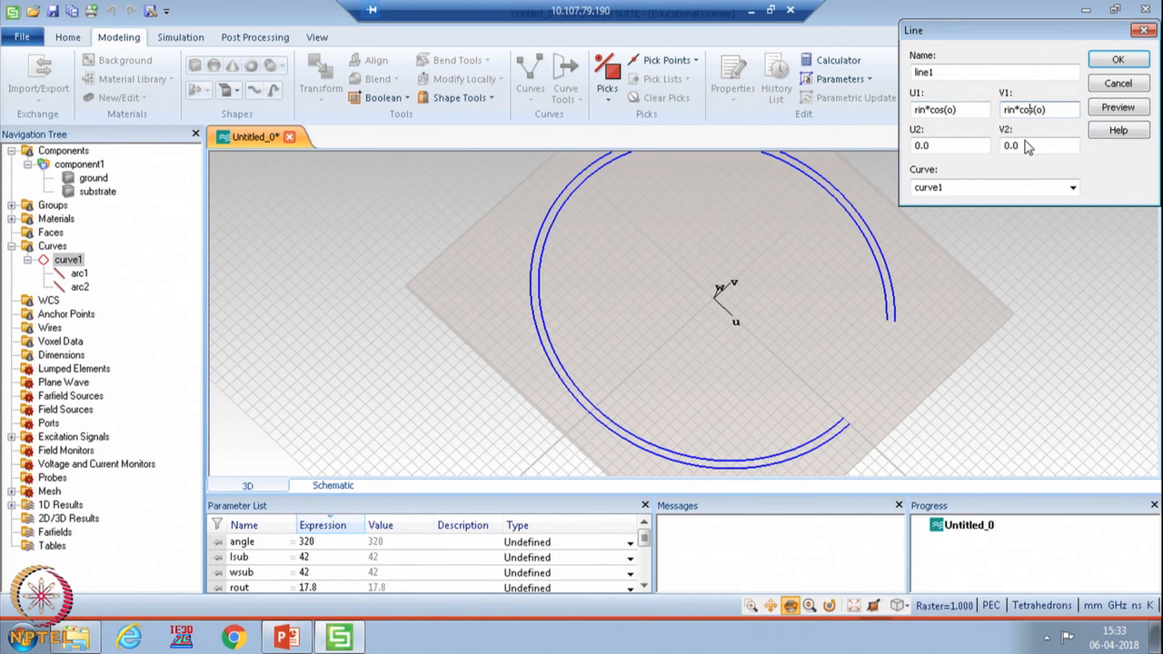
pyautogui.press('BackSpace')
pyautogui.press('BackSpace')
pyautogui.press('Right')
pyautogui.write('i')
# Set the line's second point to U2 rout*cos(o), V2 rout*sin(o), try to preview it, and cancel defining the parameter o.
pyautogui.moveTo(964, 110); pyautogui.dragTo(912, 109)
pyautogui.hotkey('ctrl', 'c')
pyautogui.doubleClick(943, 146)
pyautogui.hotkey('ctrl', 'v')
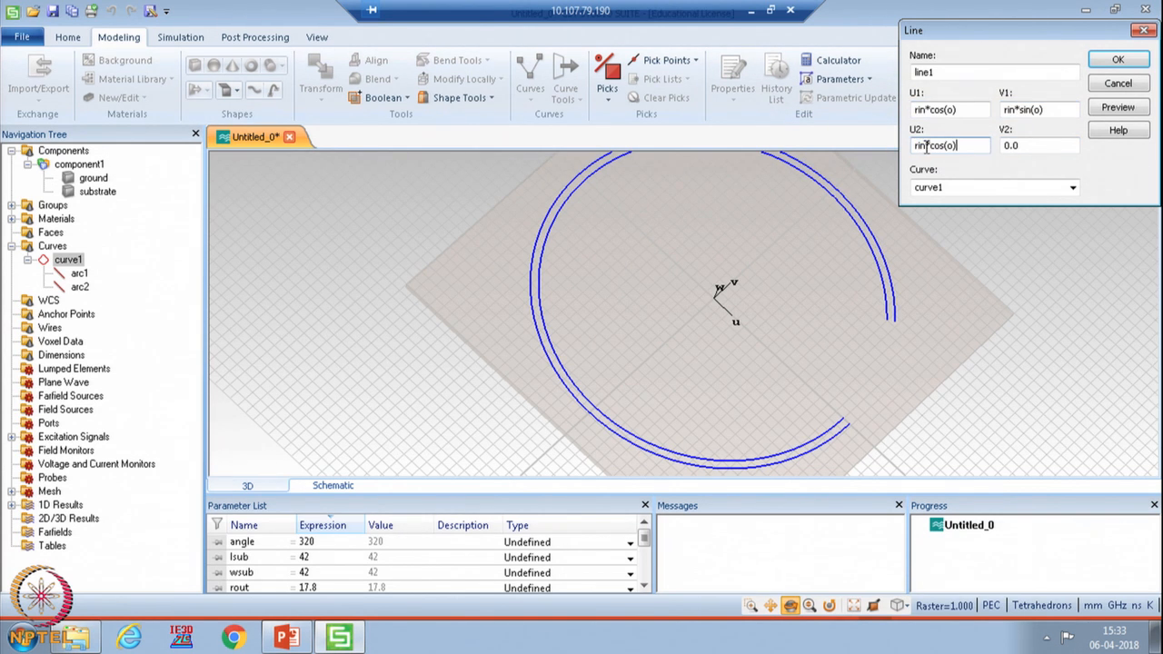
pyautogui.press('BackSpace')
pyautogui.press('BackSpace')
pyautogui.write('out')
pyautogui.press('Tab')
pyautogui.hotkey('ctrl', 'v')
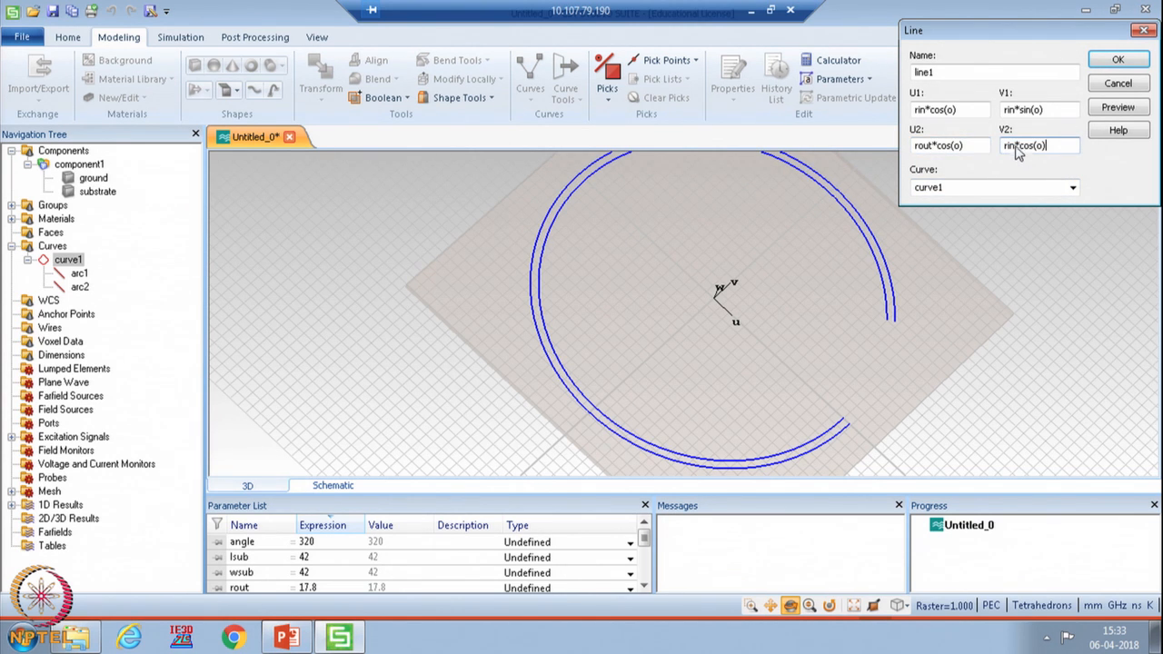
pyautogui.press('Return')
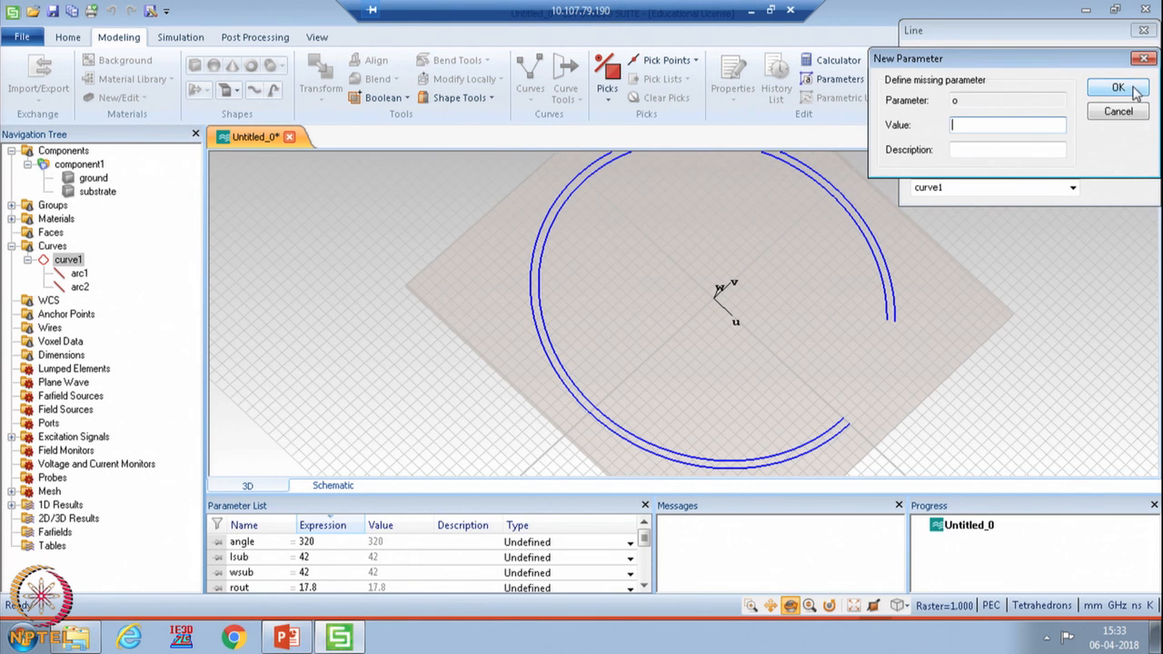
pyautogui.click(1142, 58)
pyautogui.click(1086, 159)
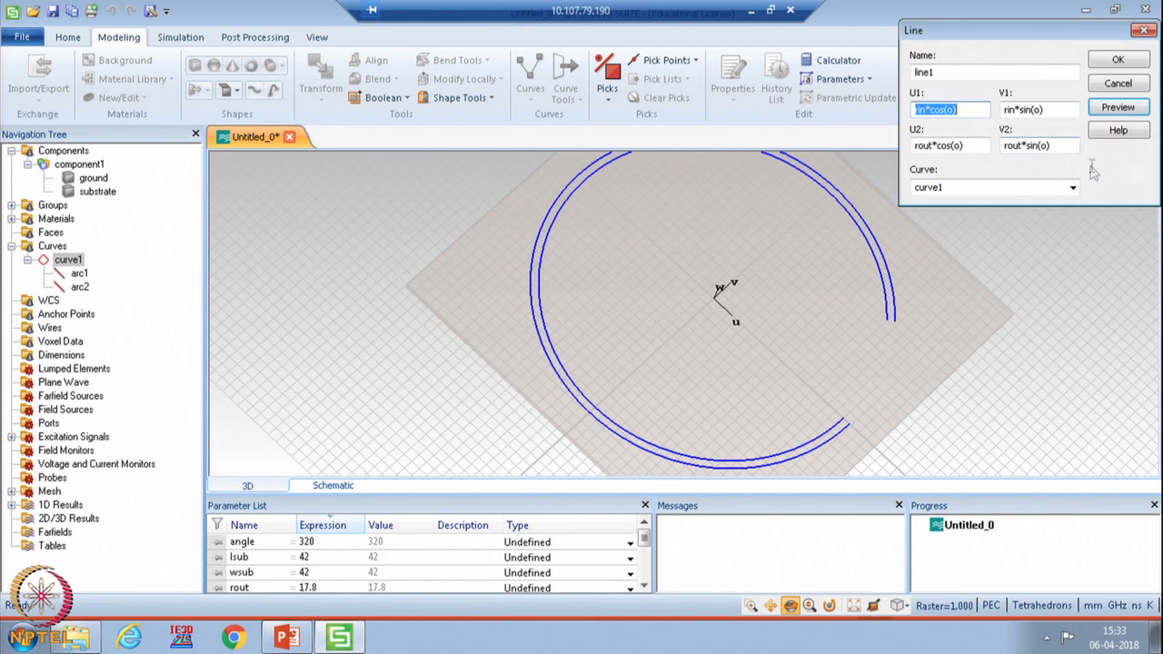
# Replace the letter o with the number 0 in all four line coordinates, giving rin*cos(0), rin*sin(0), rout*cos(0), rout*sin(0), and preview the line.
pyautogui.click(954, 110)
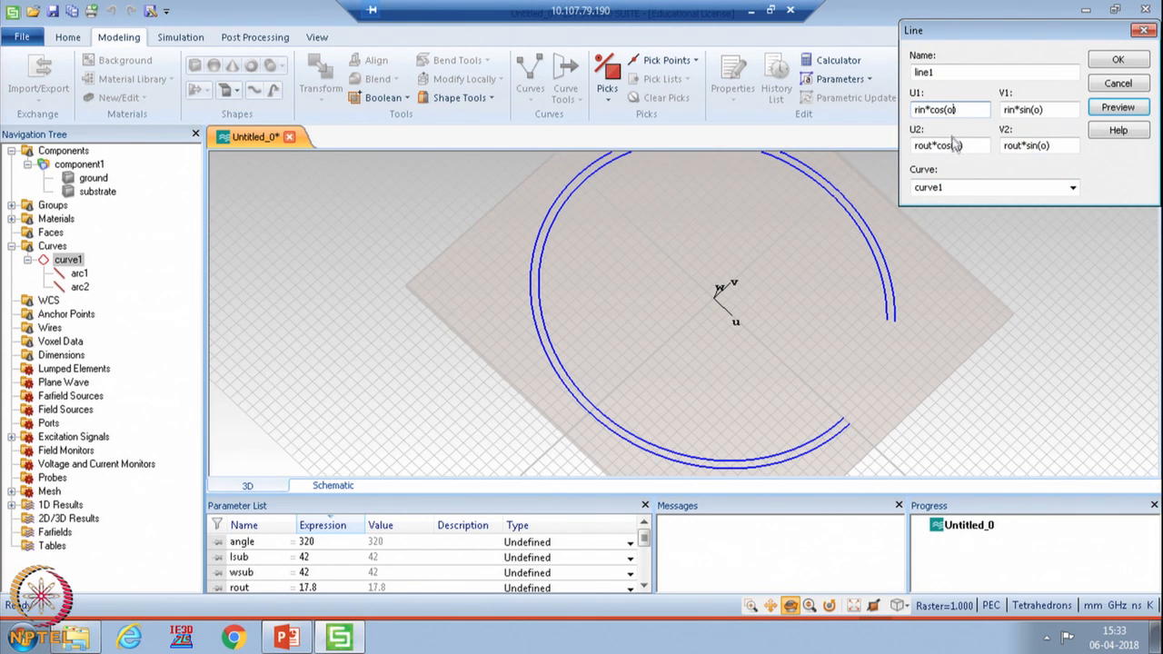
pyautogui.press('BackSpace')
pyautogui.write('0')
pyautogui.click(1040, 110)
pyautogui.press('BackSpace')
pyautogui.write('0')
pyautogui.click(960, 145)
pyautogui.press('BackSpace')
pyautogui.write('0')
pyautogui.click(1046, 146)
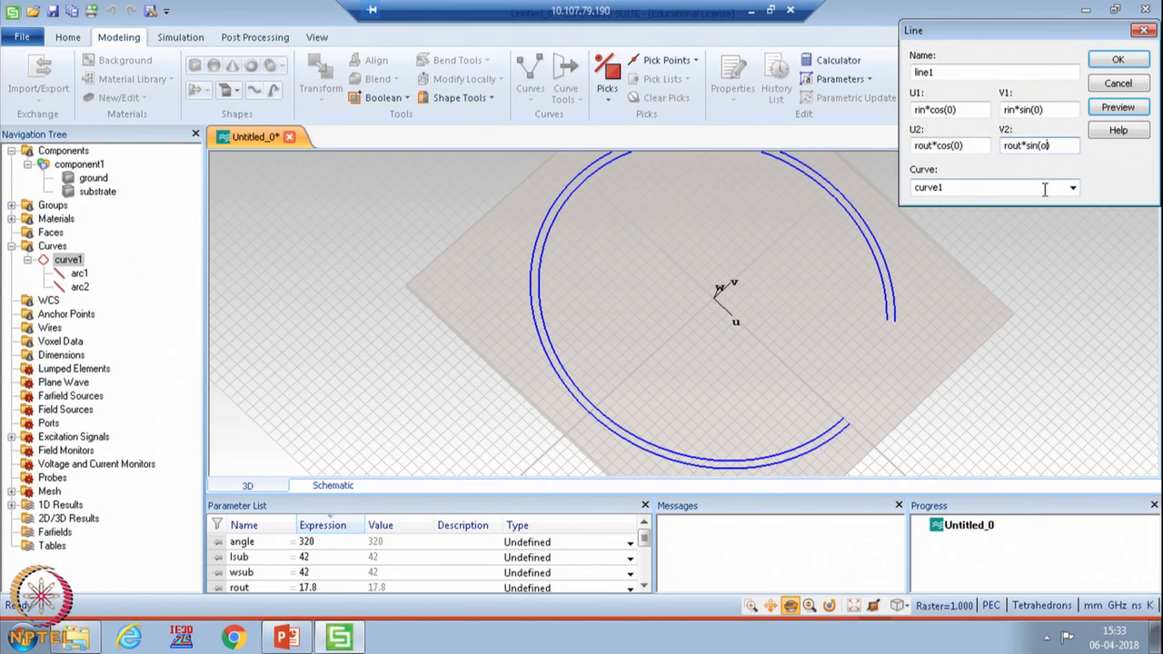
pyautogui.write('0')
pyautogui.click(1106, 112)
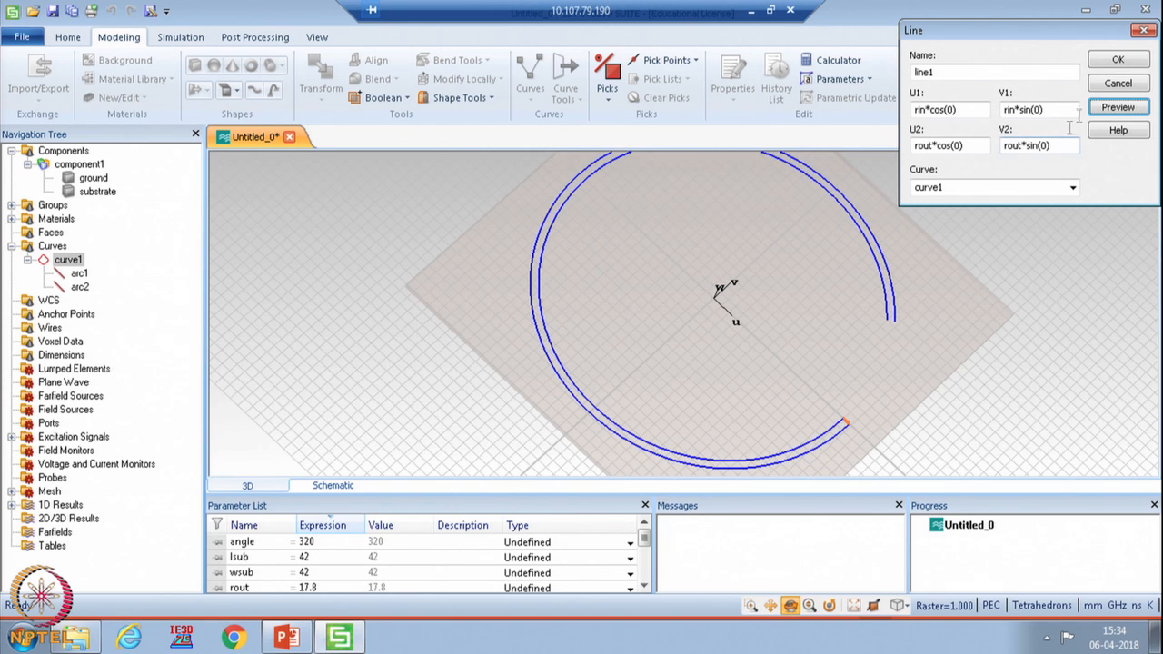
# Create the first end line and start a second line in curve1 with its first point at U1 rin*cos(x), V1 rin*sin(x).
pyautogui.click(1116, 60)
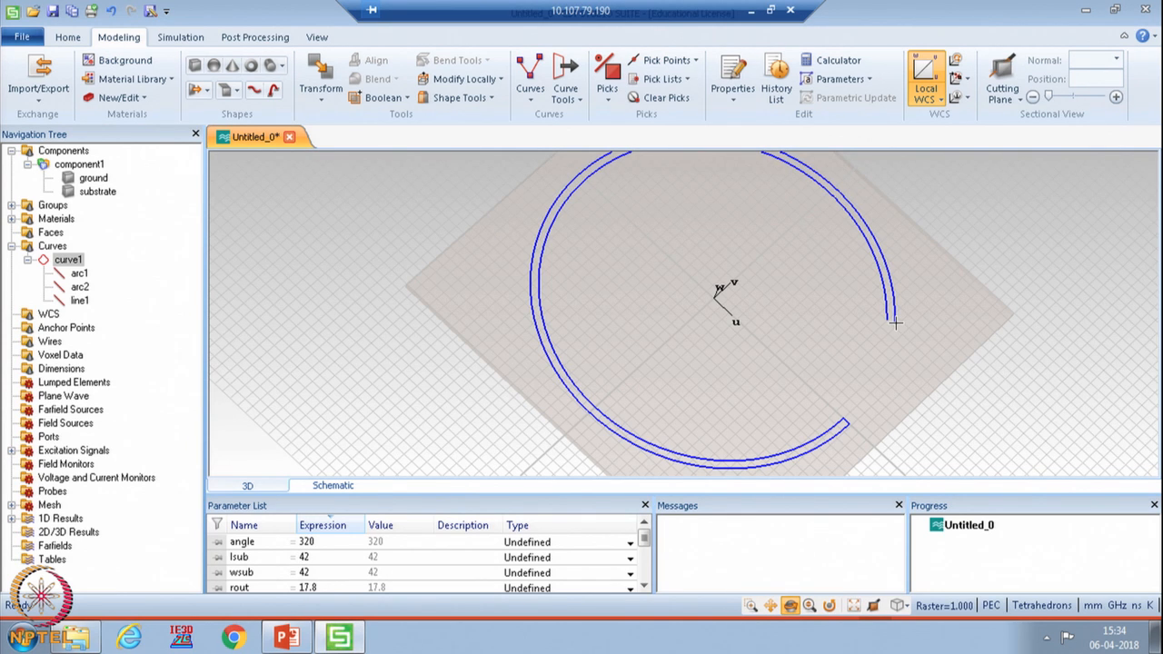
pyautogui.click(534, 101)
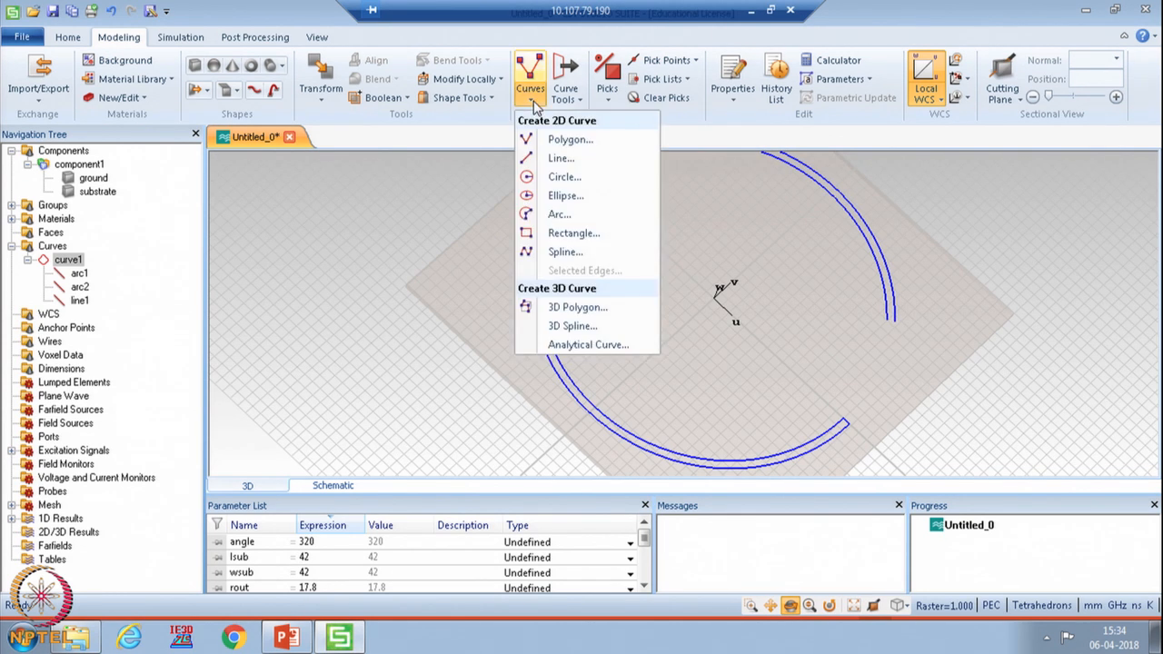
pyautogui.click(580, 163)
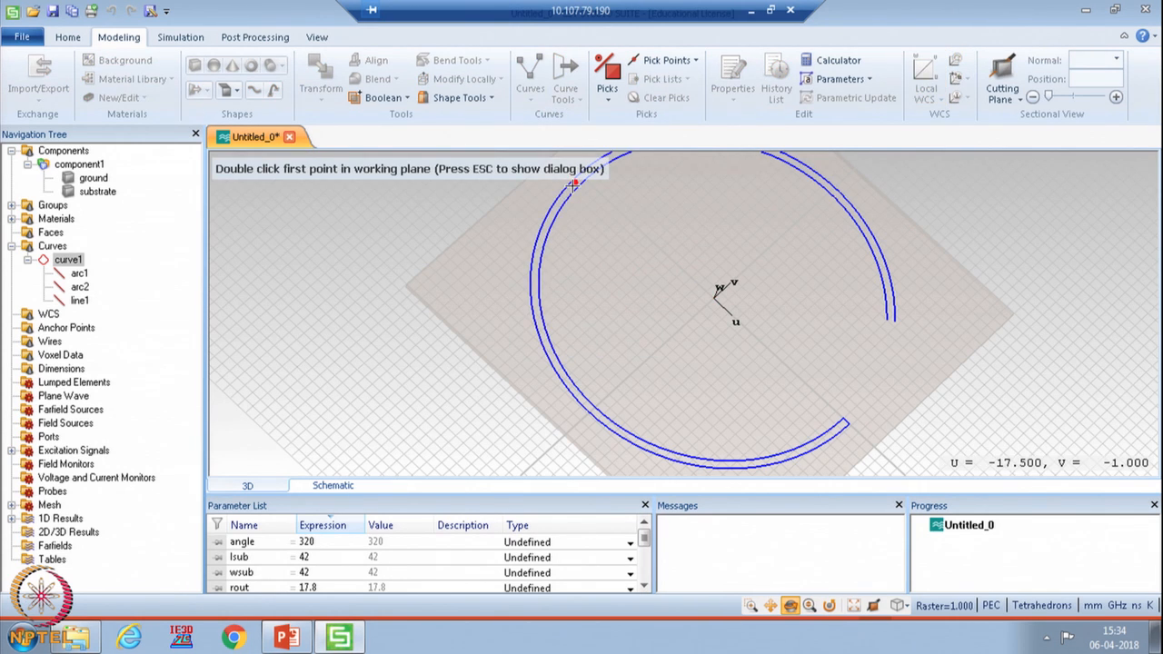
pyautogui.press('Escape')
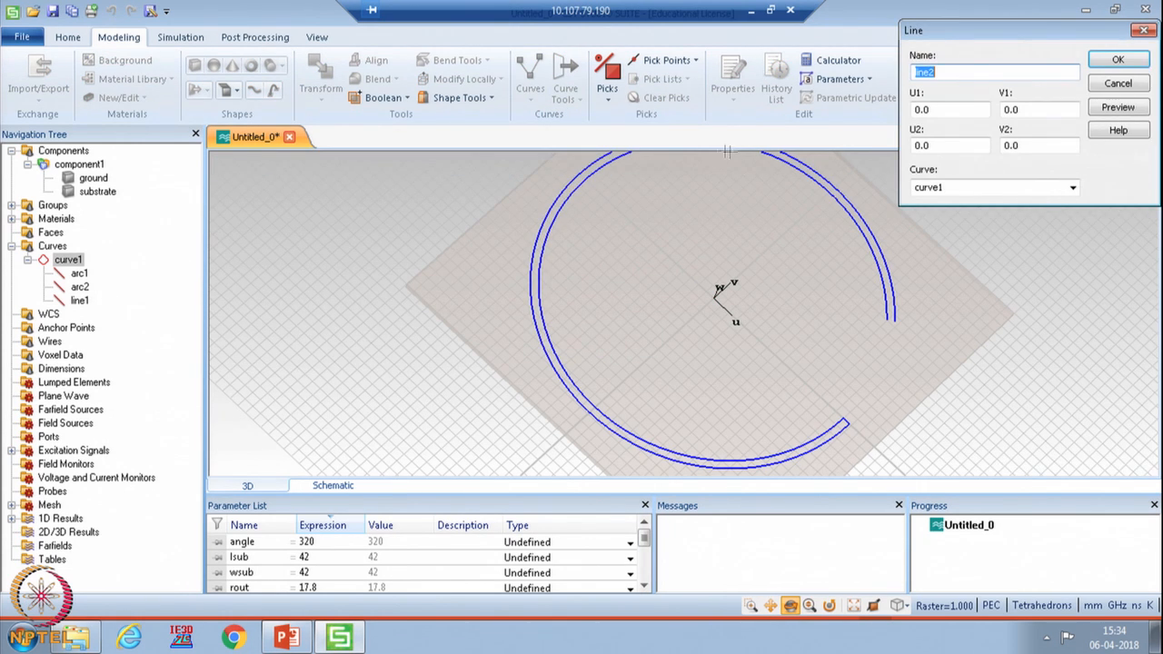
pyautogui.click(940, 110)
pyautogui.moveTo(940, 110); pyautogui.dragTo(865, 111)
pyautogui.write('rin*cos(x')
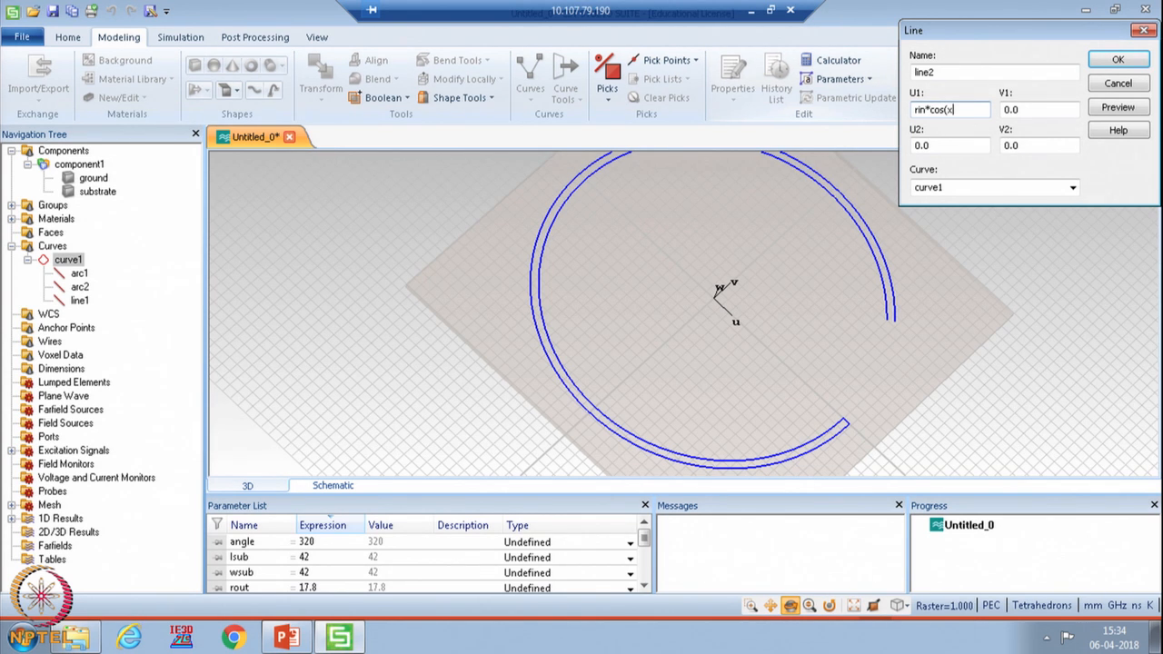
pyautogui.press('Tab')
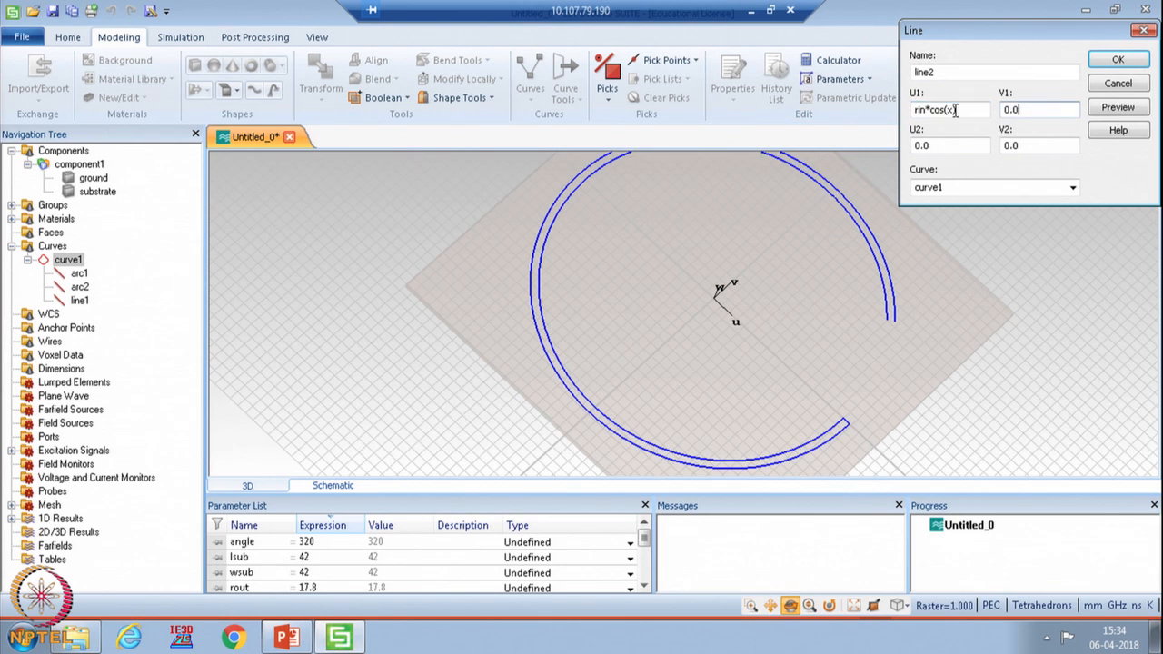
pyautogui.write('rin*sin(x')
# Copy the second line's U1 expression into U2 and change it to rout*cos(x).
pyautogui.doubleClick(915, 109)
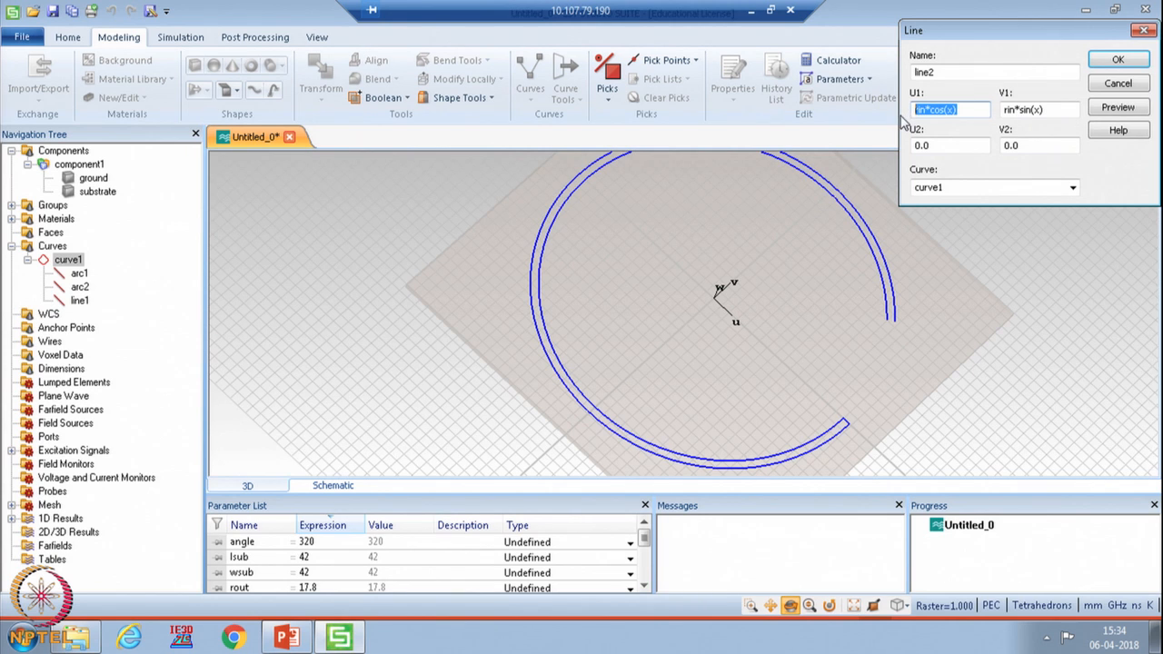
pyautogui.doubleClick(946, 147)
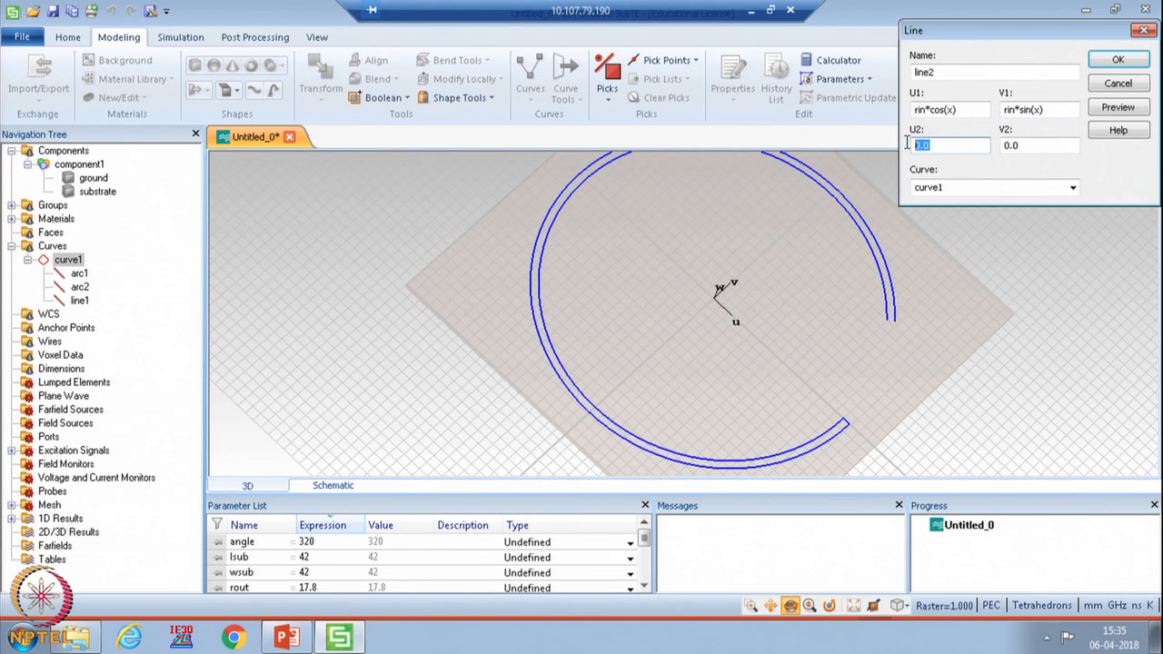
pyautogui.hotkey('ctrl', 'v')
pyautogui.press('BackSpace')
pyautogui.press('BackSpace')
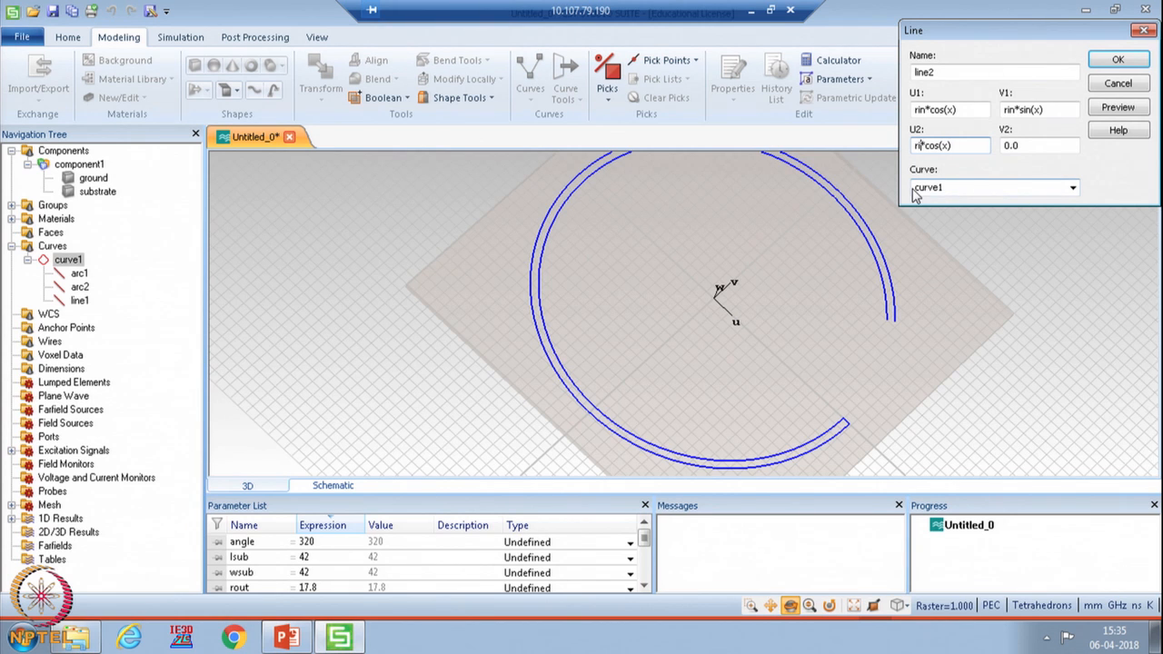
pyautogui.write('out')
# Copy the U2 expression into V2 and change it to rout*sin(x).
pyautogui.moveTo(965, 142); pyautogui.dragTo(894, 137)
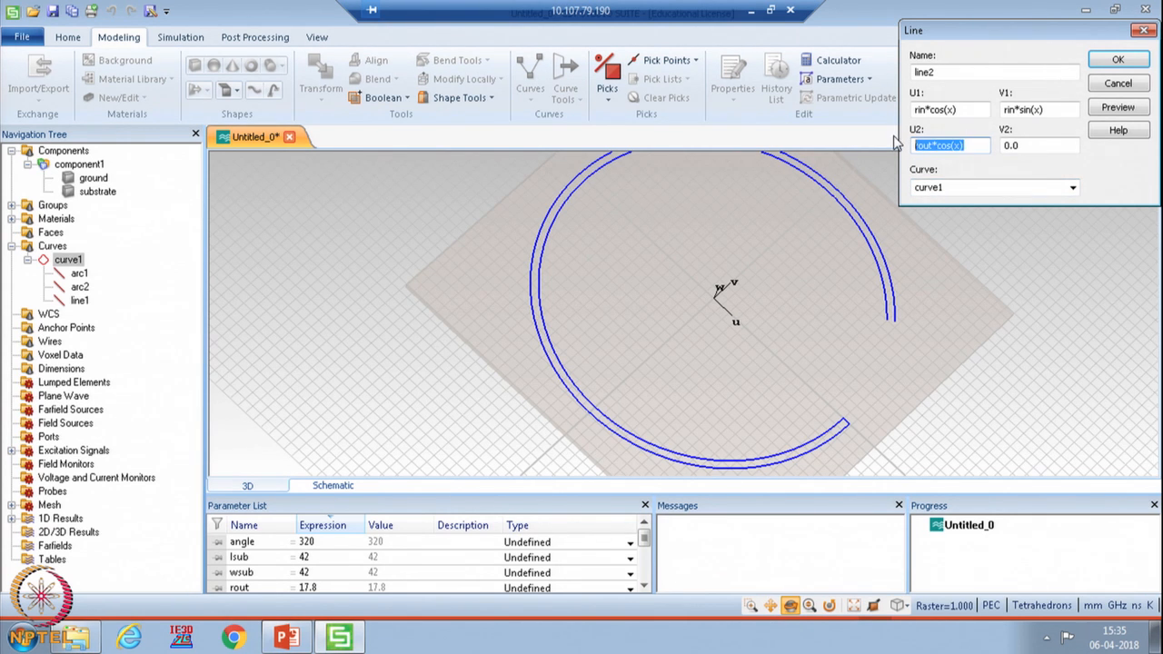
pyautogui.click(1033, 145)
pyautogui.doubleClick(1011, 146)
pyautogui.hotkey('ctrl', 'v')
pyautogui.click(1015, 148)
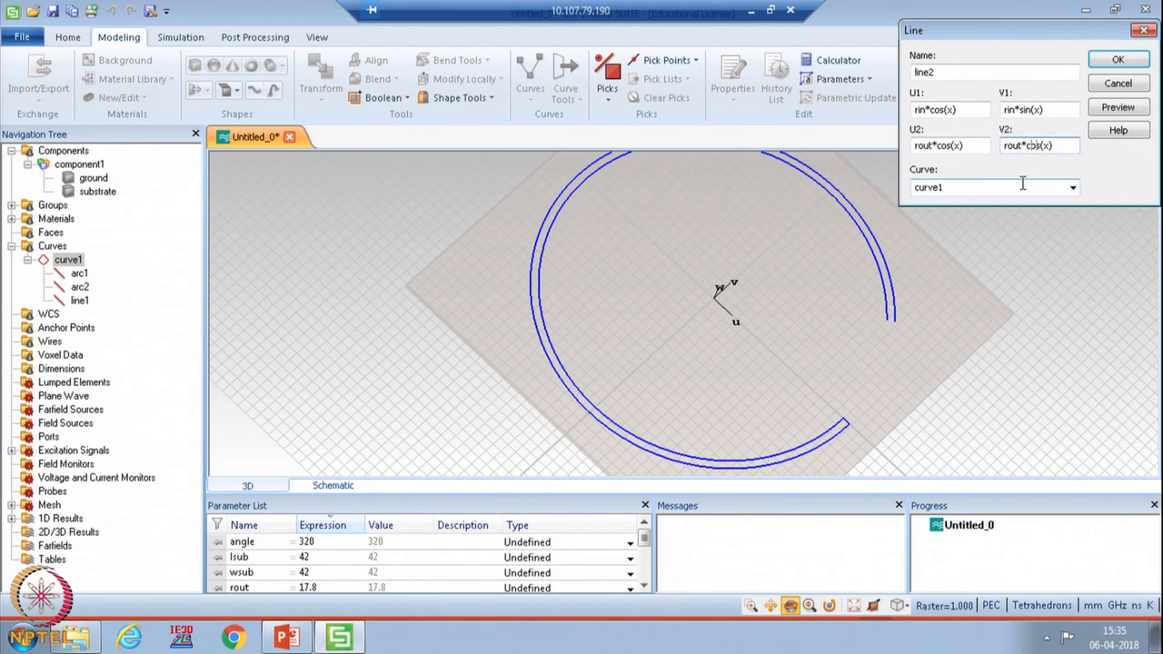
pyautogui.press('BackSpace')
pyautogui.press('BackSpace')
pyautogui.write('in')
# Preview the second line and define the missing parameter x as angle*pi/180.
pyautogui.click(1133, 109)
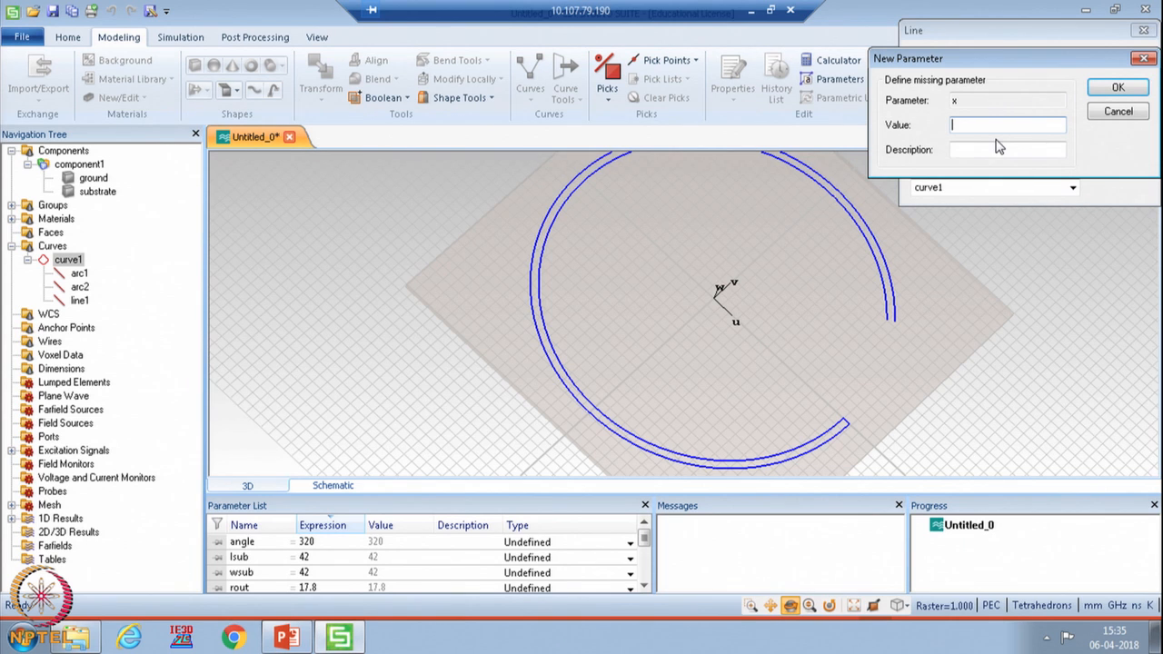
pyautogui.moveTo(974, 60); pyautogui.dragTo(952, 138)
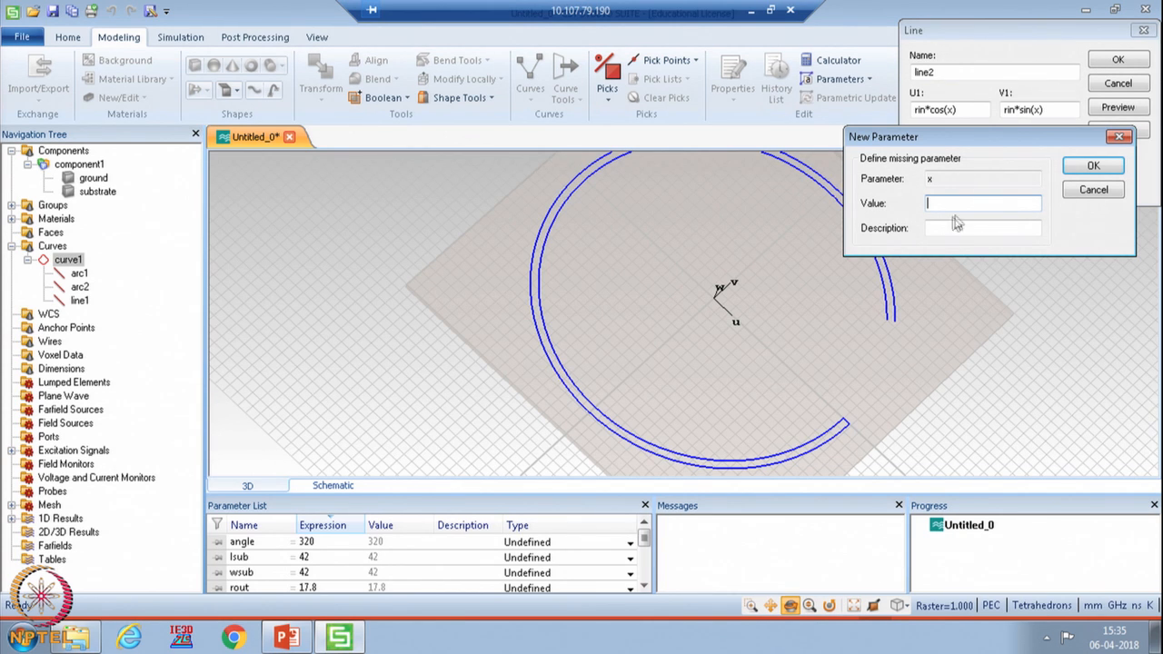
pyautogui.write('angle*pi/180')
pyautogui.click(1094, 165)
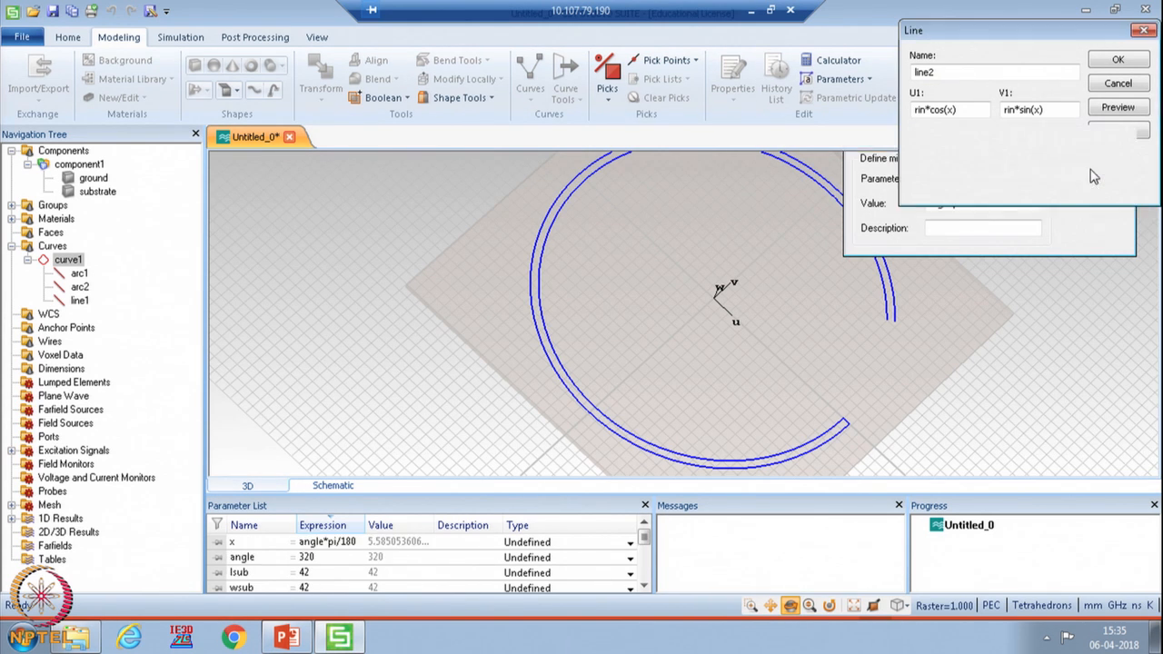
# Change V1 to -rin*sin(x) and V2 to -rout*sin(x), preview the line at the arcs' open end and create it.
pyautogui.click(917, 110)
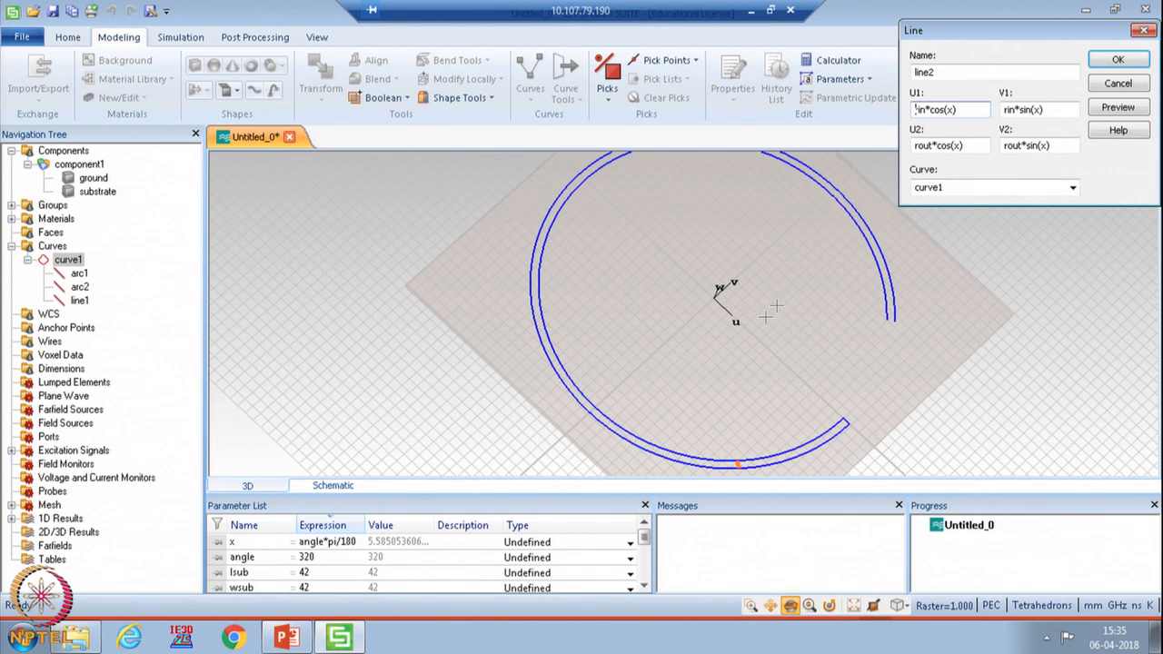
pyautogui.click(1006, 109)
pyautogui.write('-')
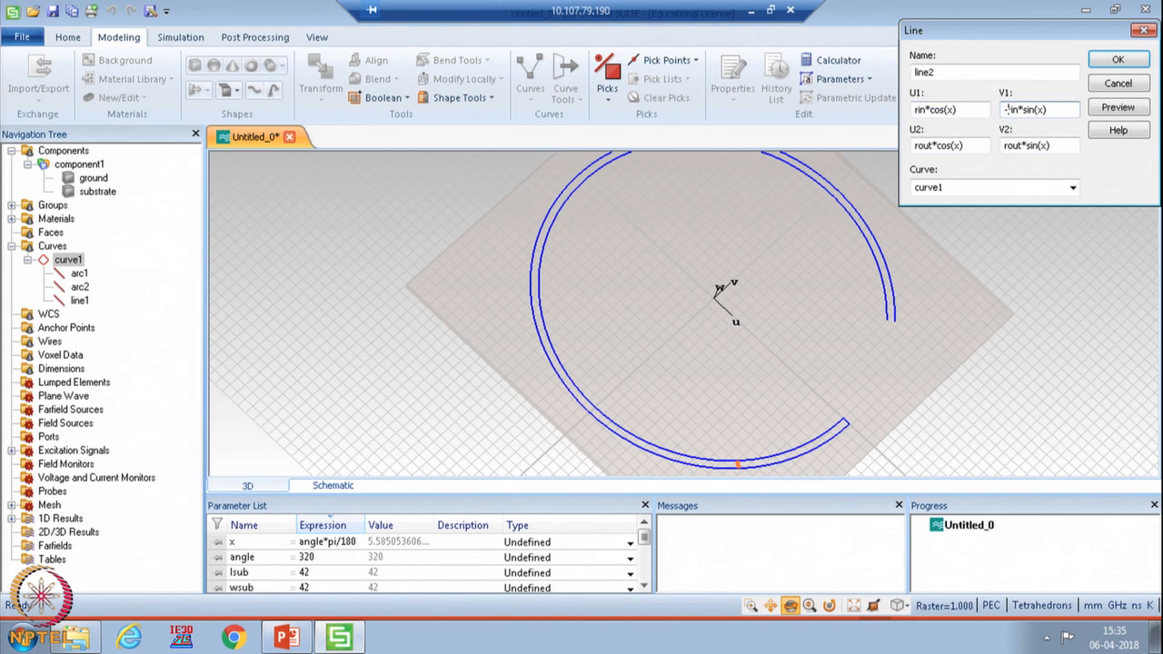
pyautogui.click(1005, 146)
pyautogui.write('-')
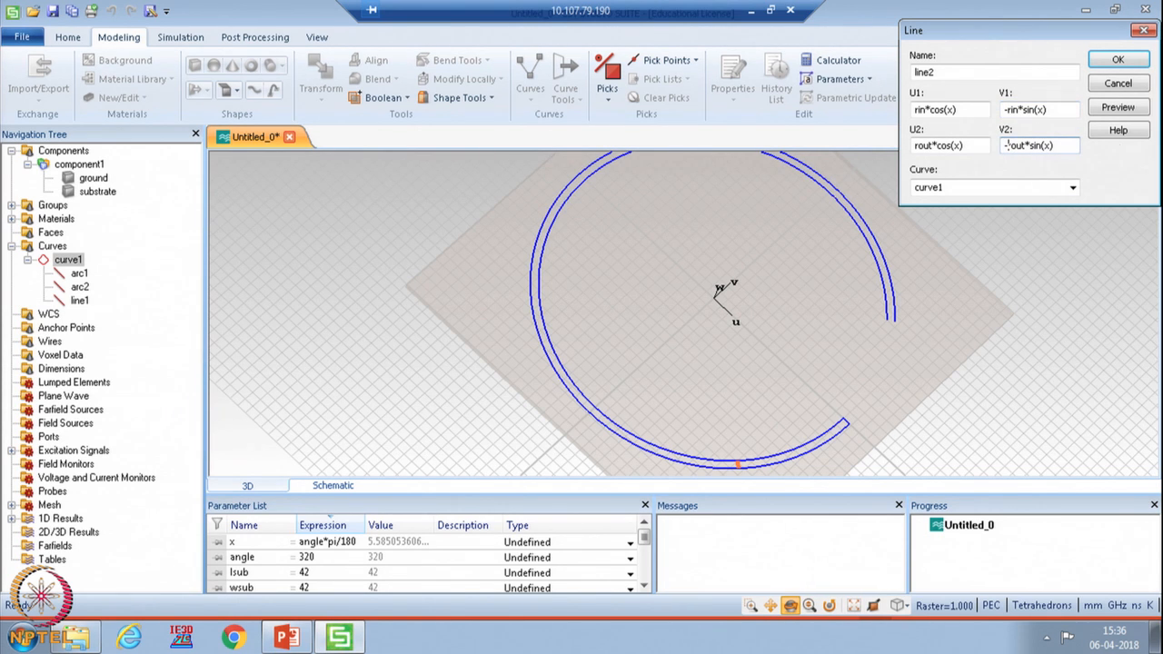
pyautogui.click(1117, 108)
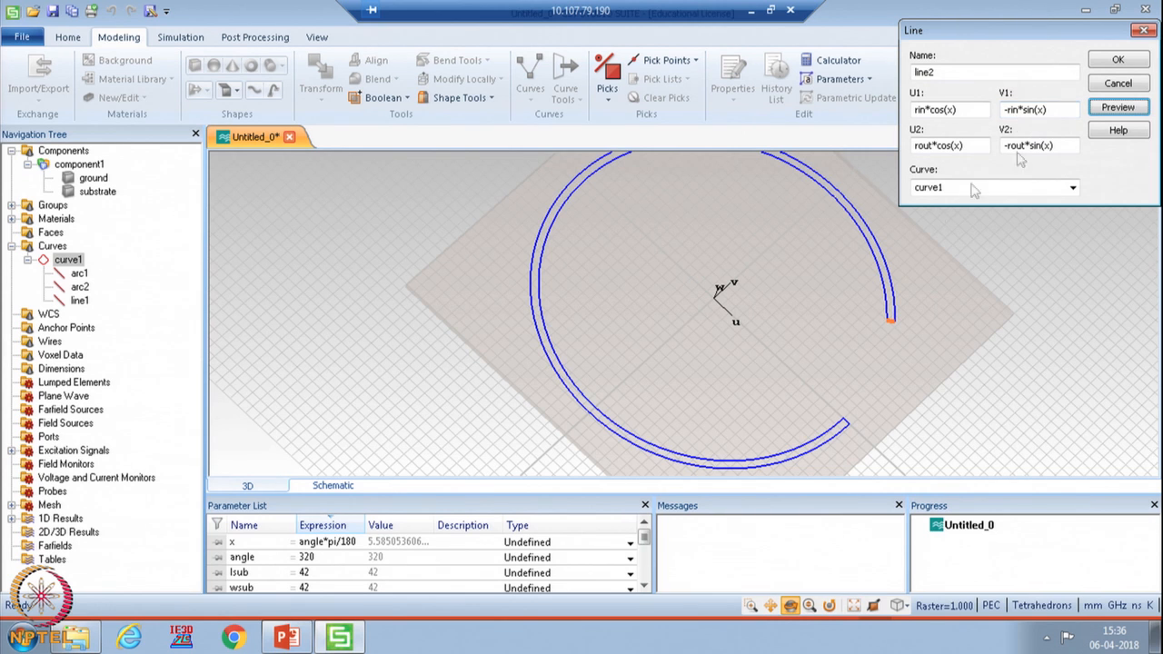
pyautogui.click(902, 347)
pyautogui.scroll(1, 902, 323)
pyautogui.scroll(2, 902, 323)
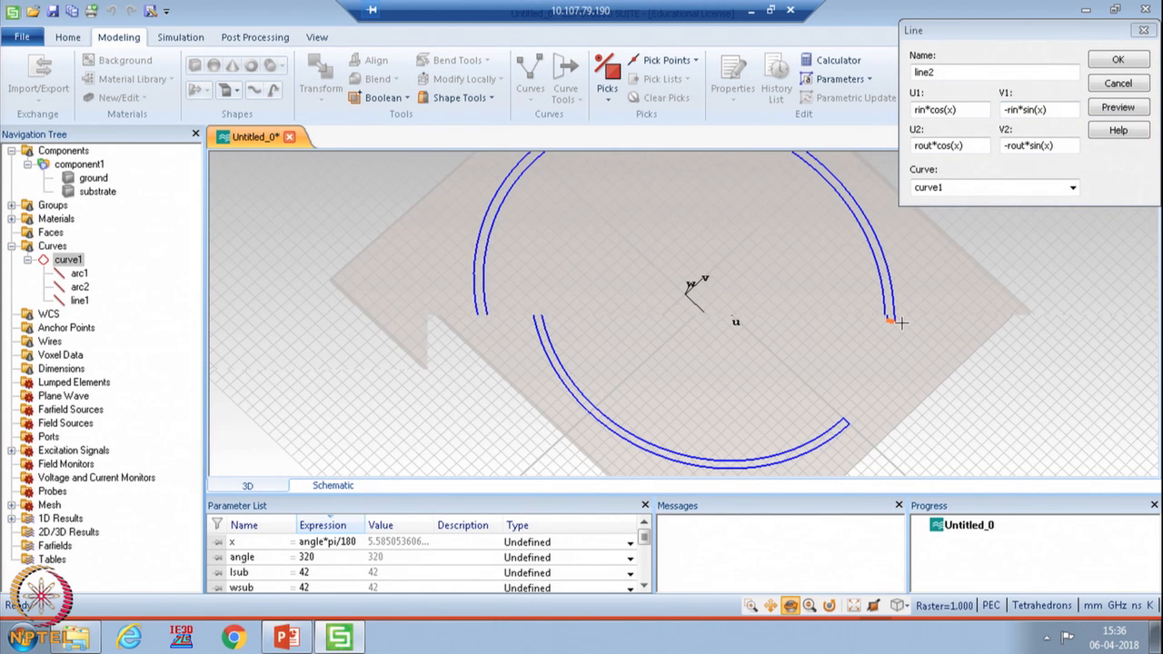
pyautogui.scroll(2, 880, 327)
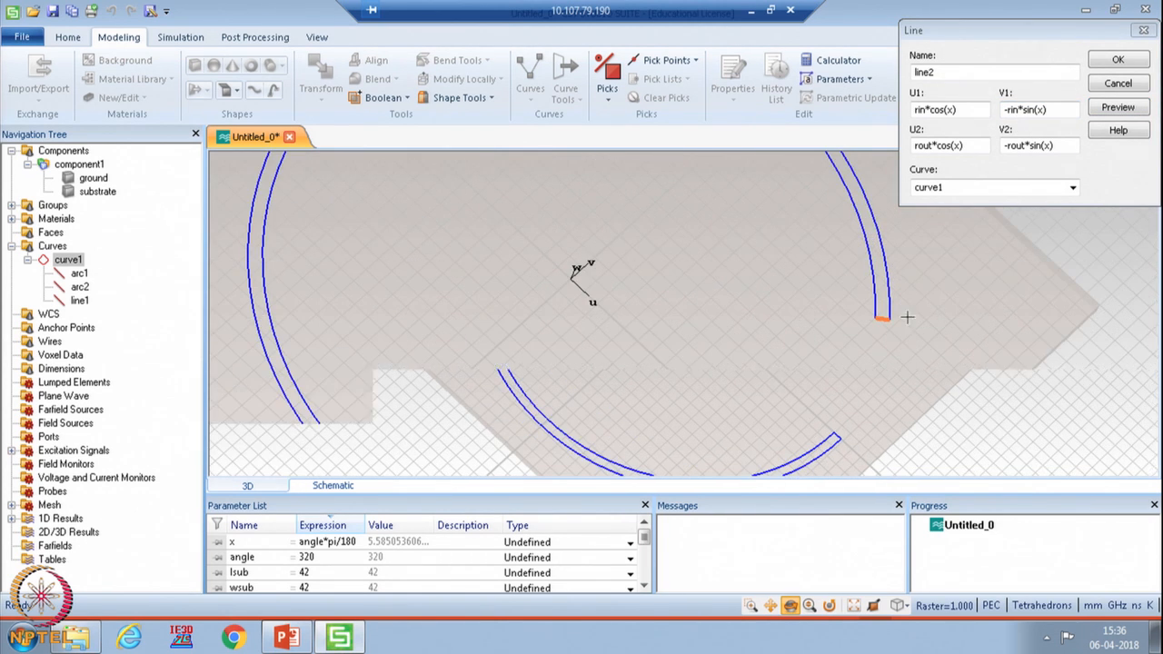
pyautogui.click(1116, 58)
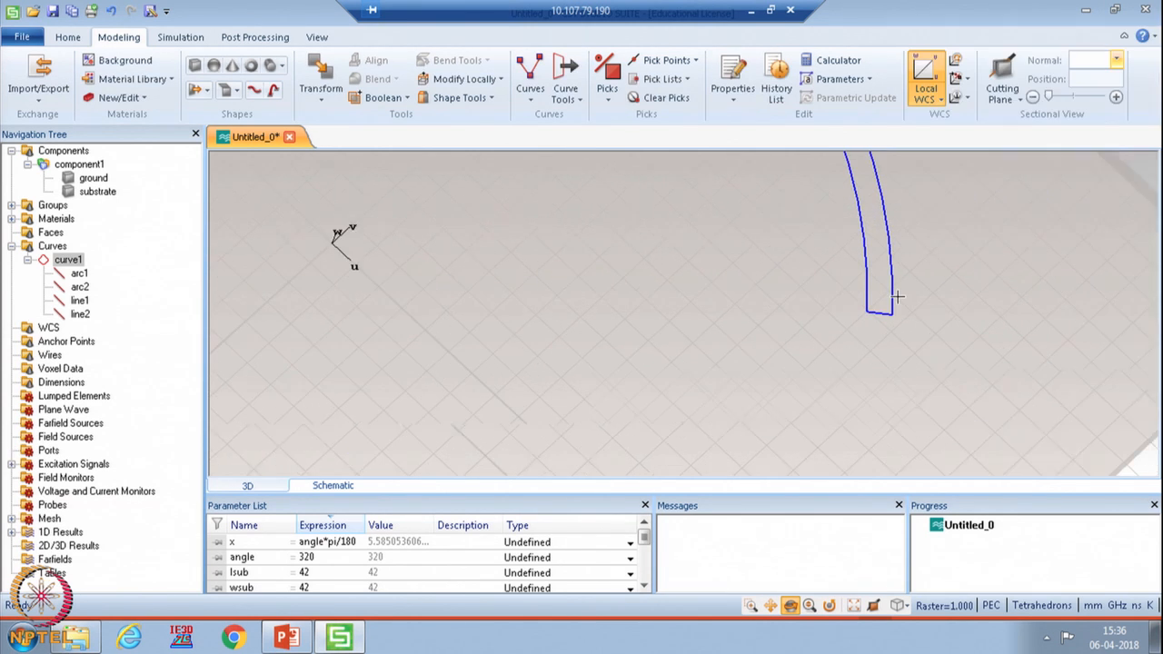
# Extrude the closed curve1 profile into a solid named radial stub with thickness t and material PEC.
pyautogui.scroll(-5, 895, 296)
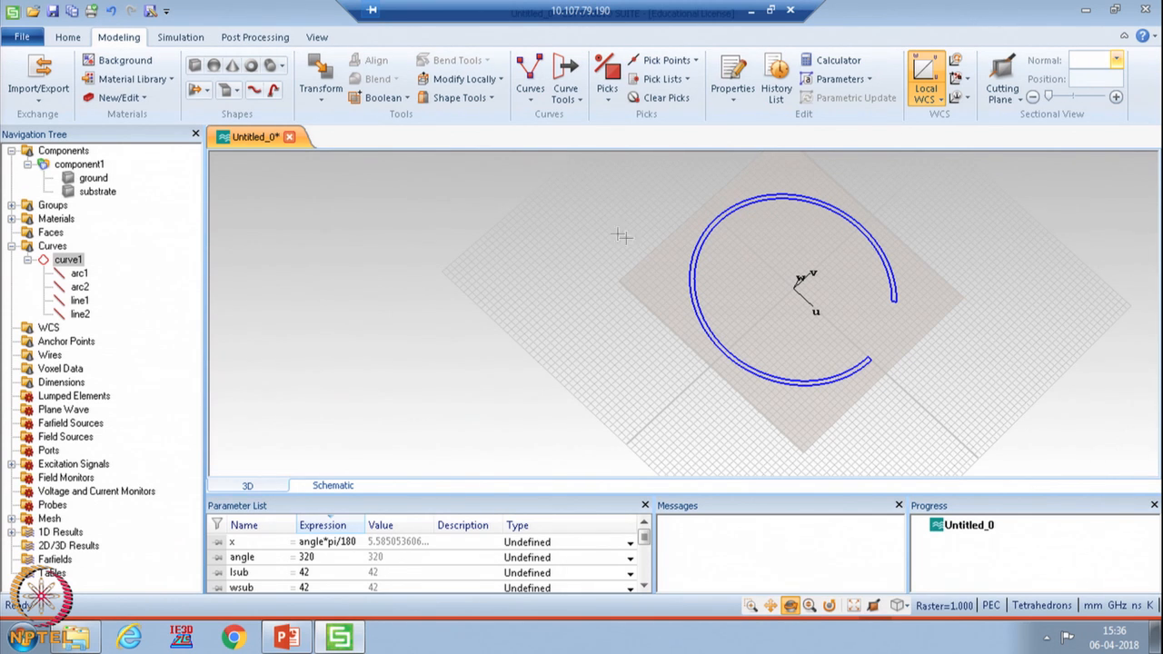
pyautogui.click(75, 261)
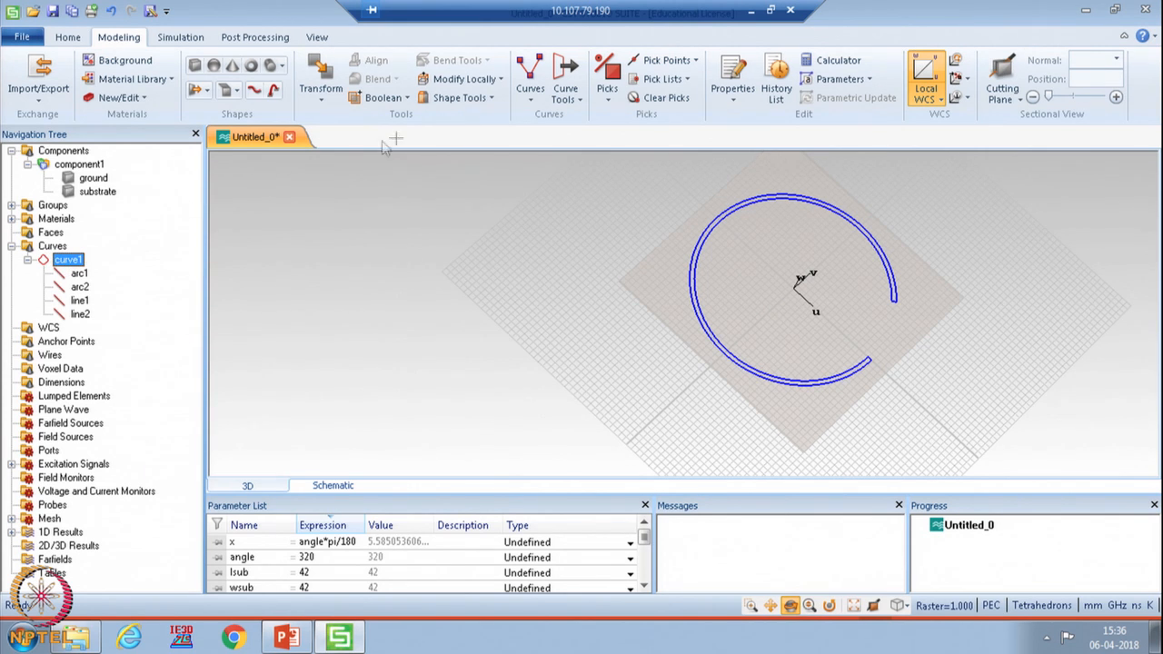
pyautogui.click(575, 100)
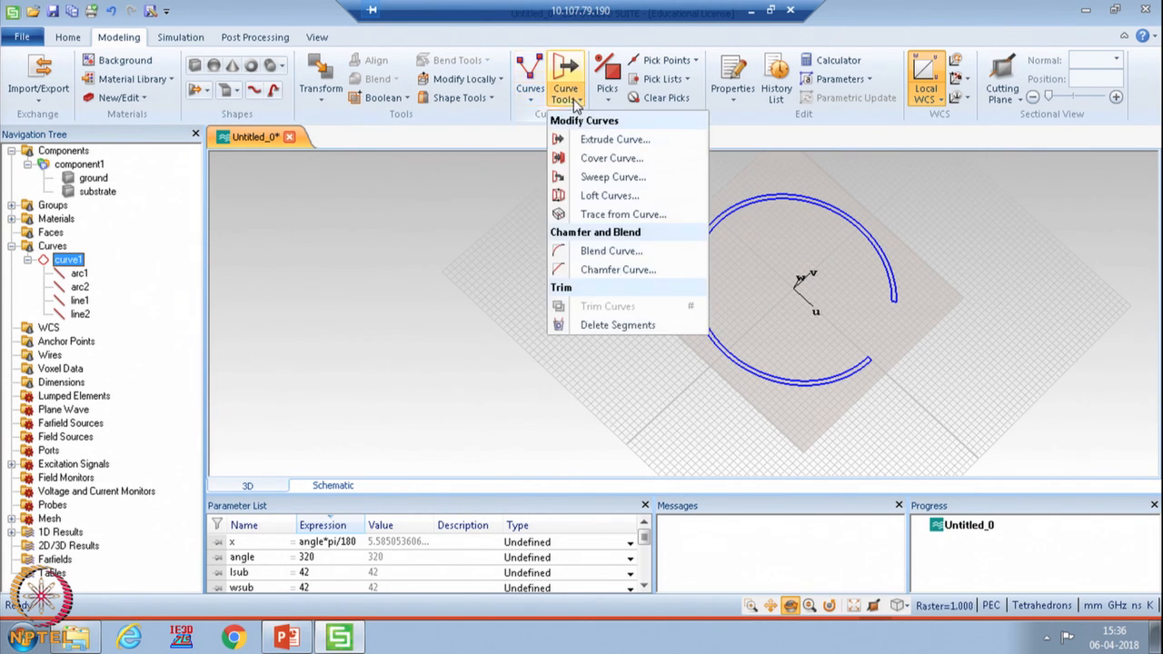
pyautogui.click(596, 142)
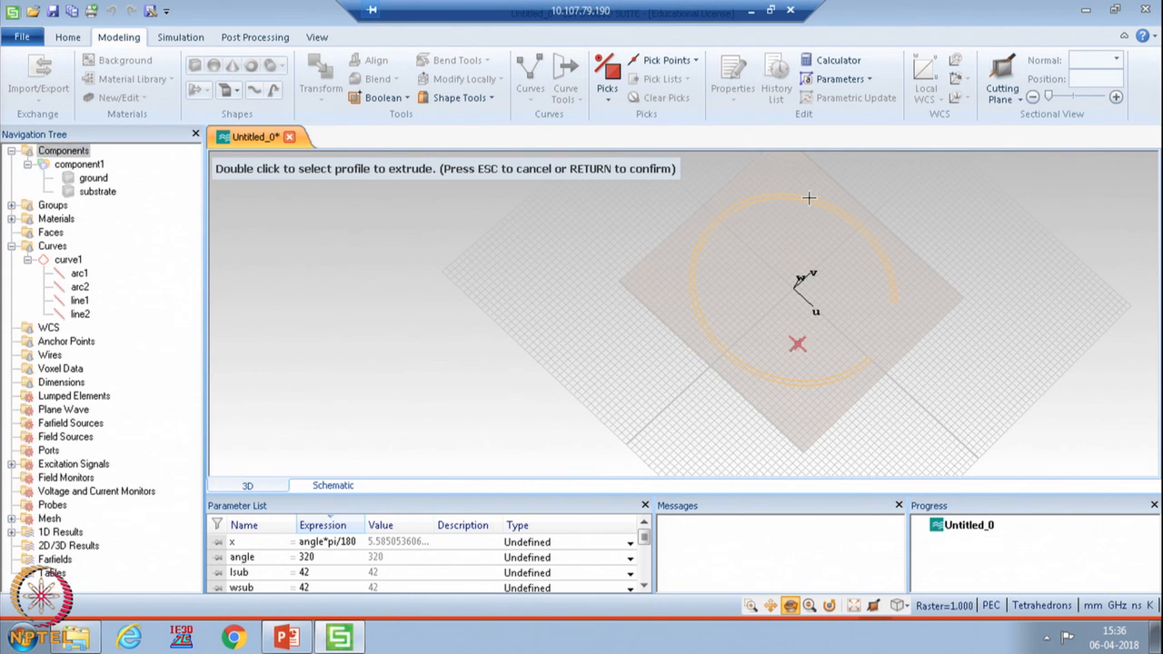
pyautogui.doubleClick(809, 197)
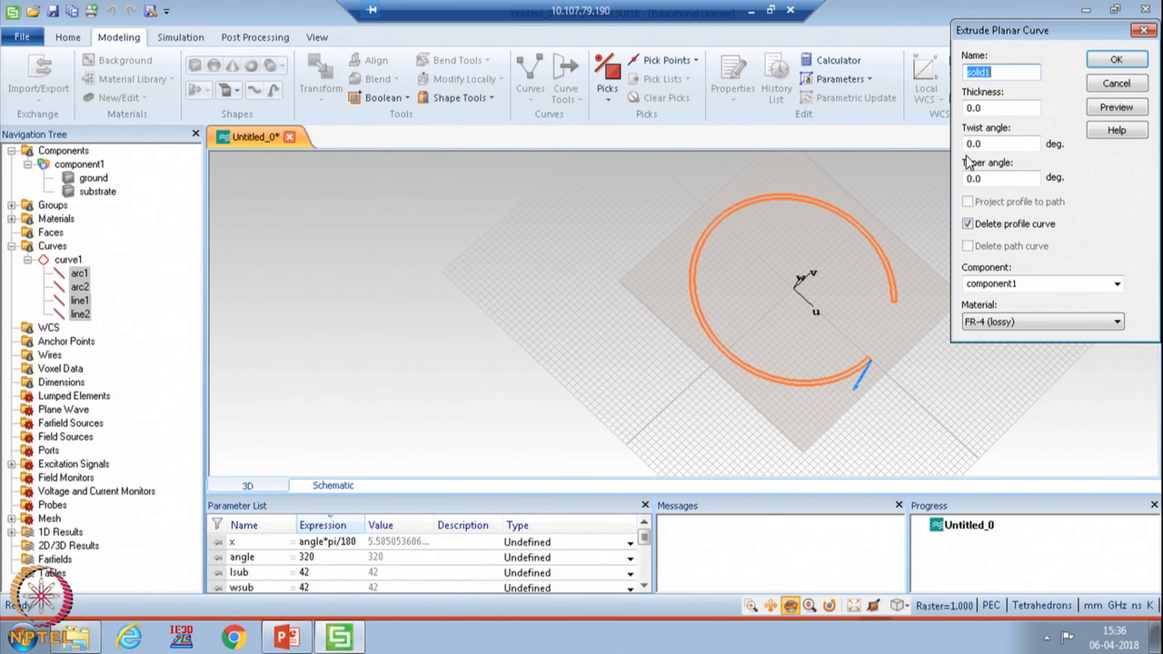
pyautogui.write('radial stub')
pyautogui.press('Tab')
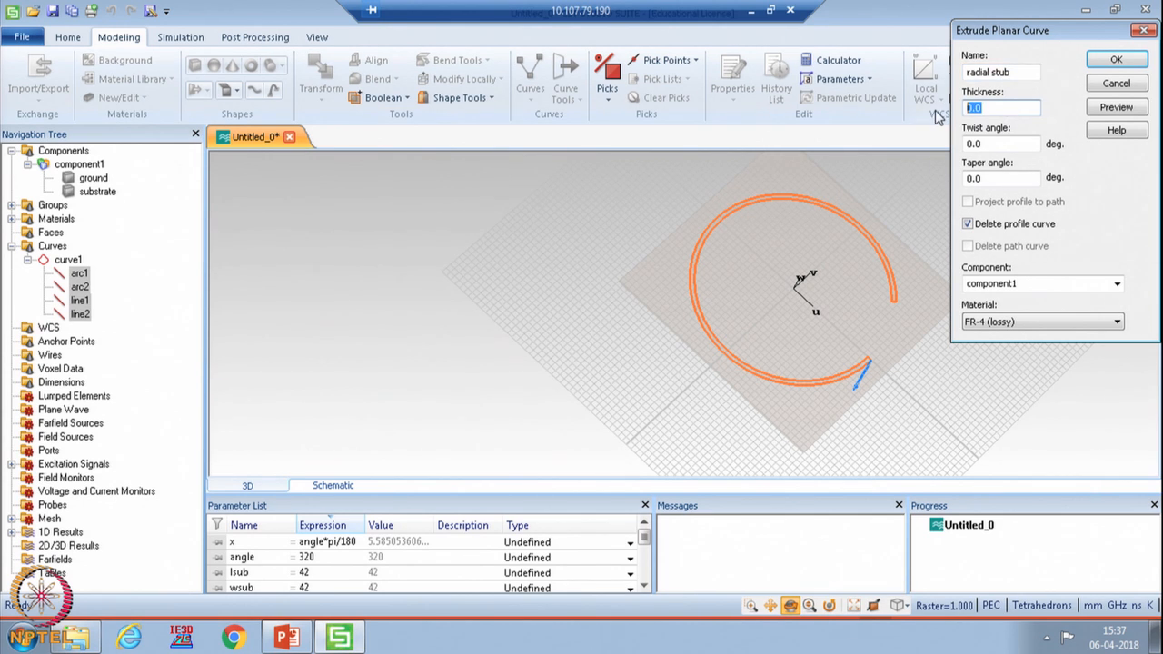
pyautogui.write('t')
pyautogui.click(1133, 108)
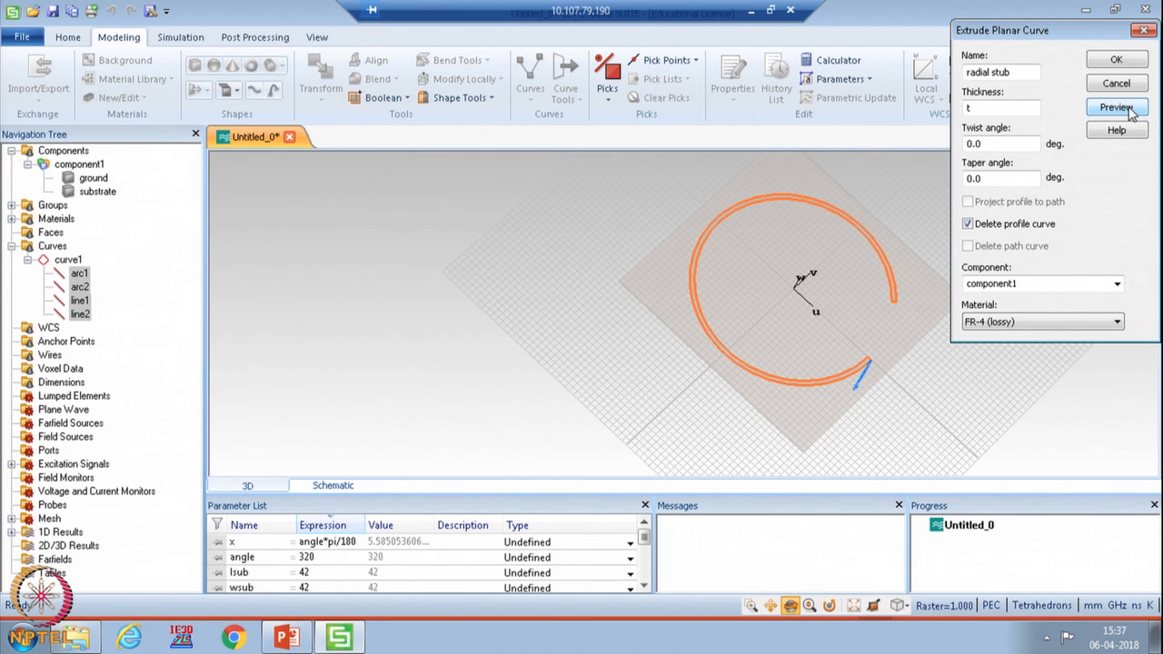
pyautogui.click(1029, 323)
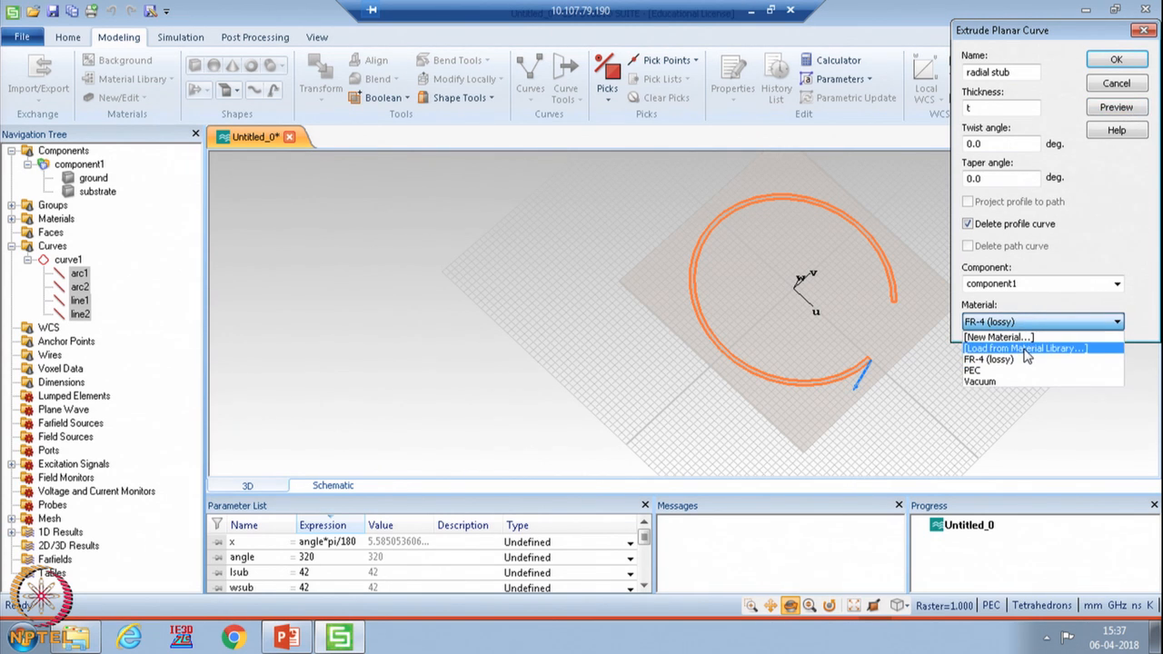
pyautogui.click(1007, 370)
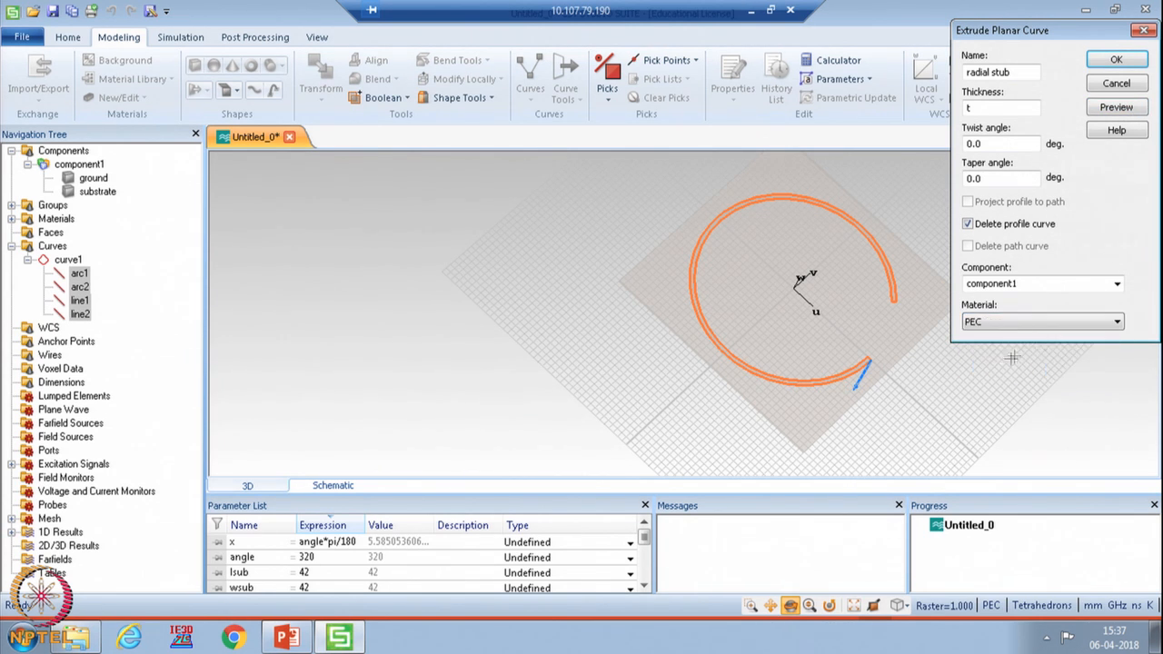
pyautogui.click(1117, 59)
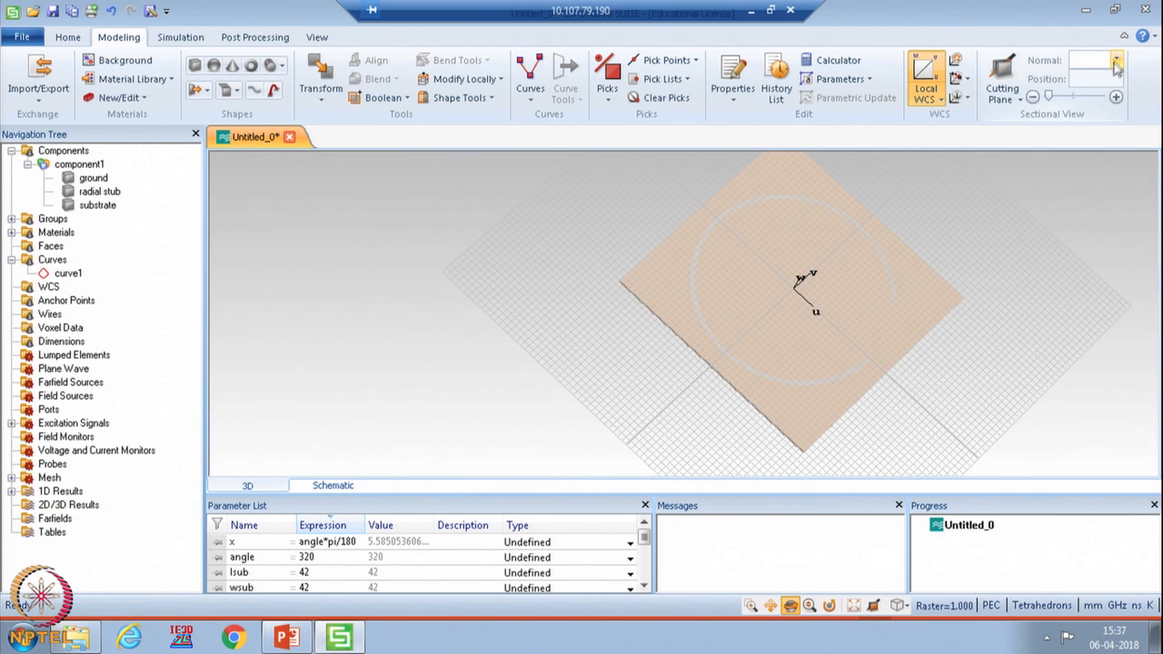
# Rotate the radial stub about the W axis by angle/2, previewing the rotation before applying it.
pyautogui.click(80, 164)
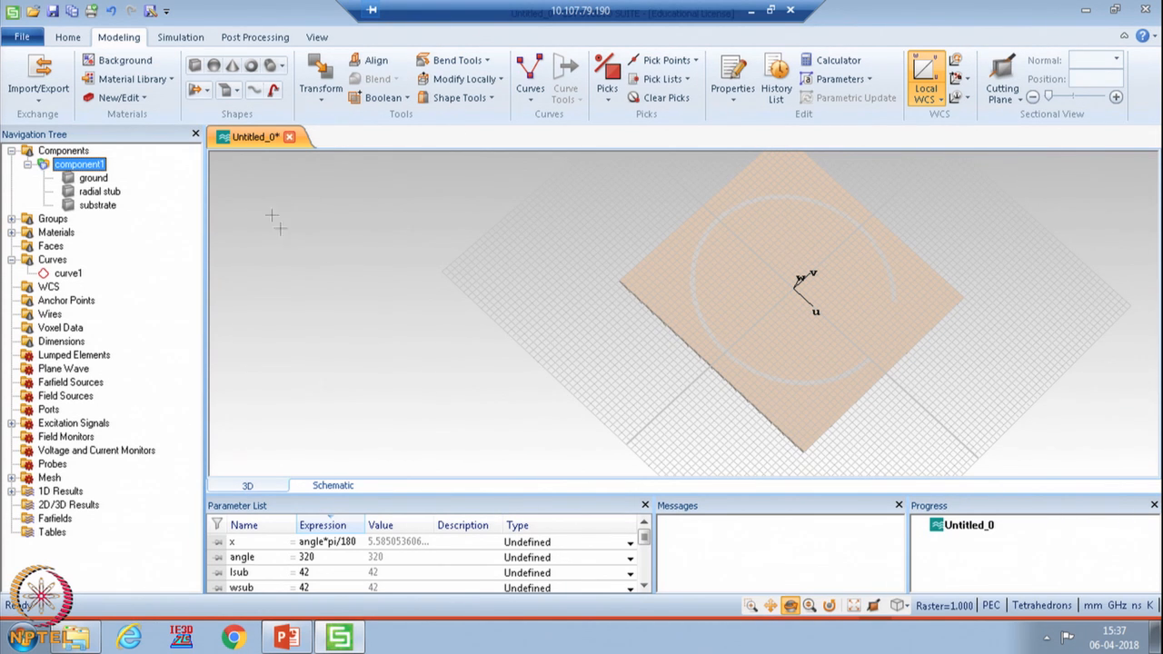
pyautogui.click(115, 194)
pyautogui.rightClick(116, 196)
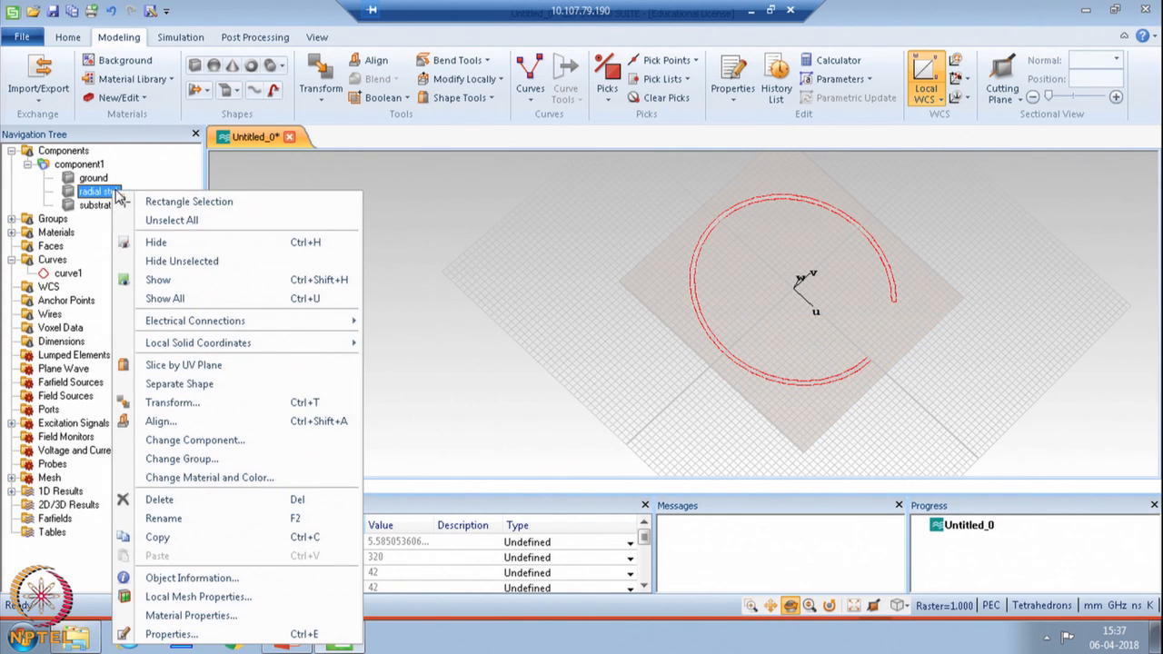
pyautogui.click(173, 403)
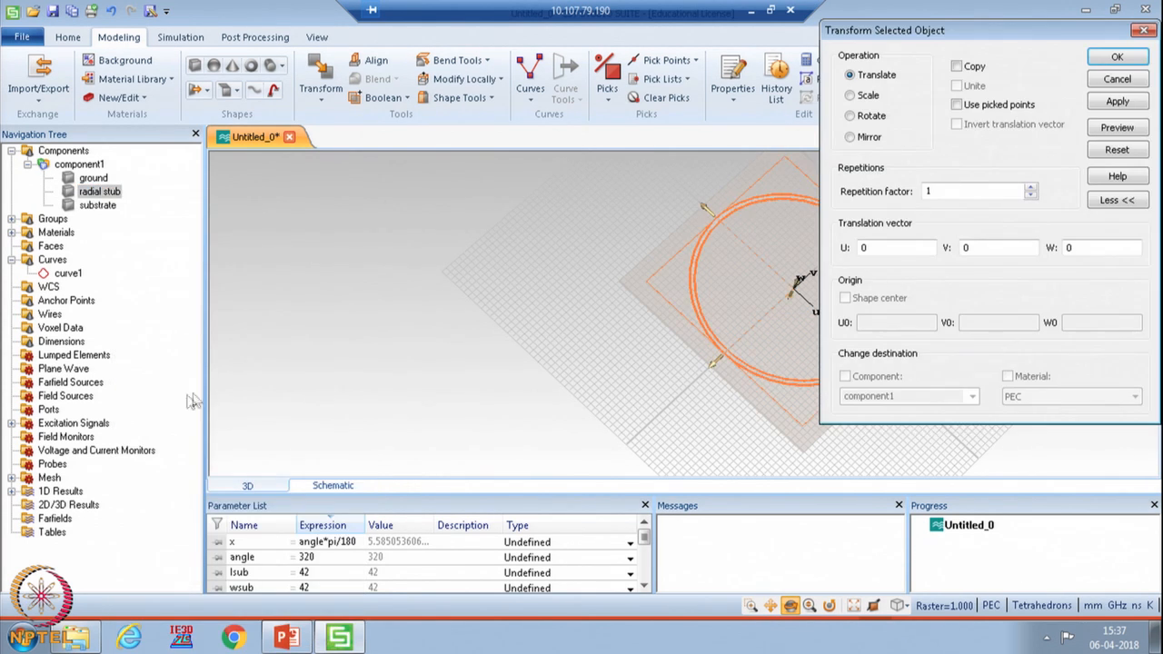
pyautogui.click(849, 117)
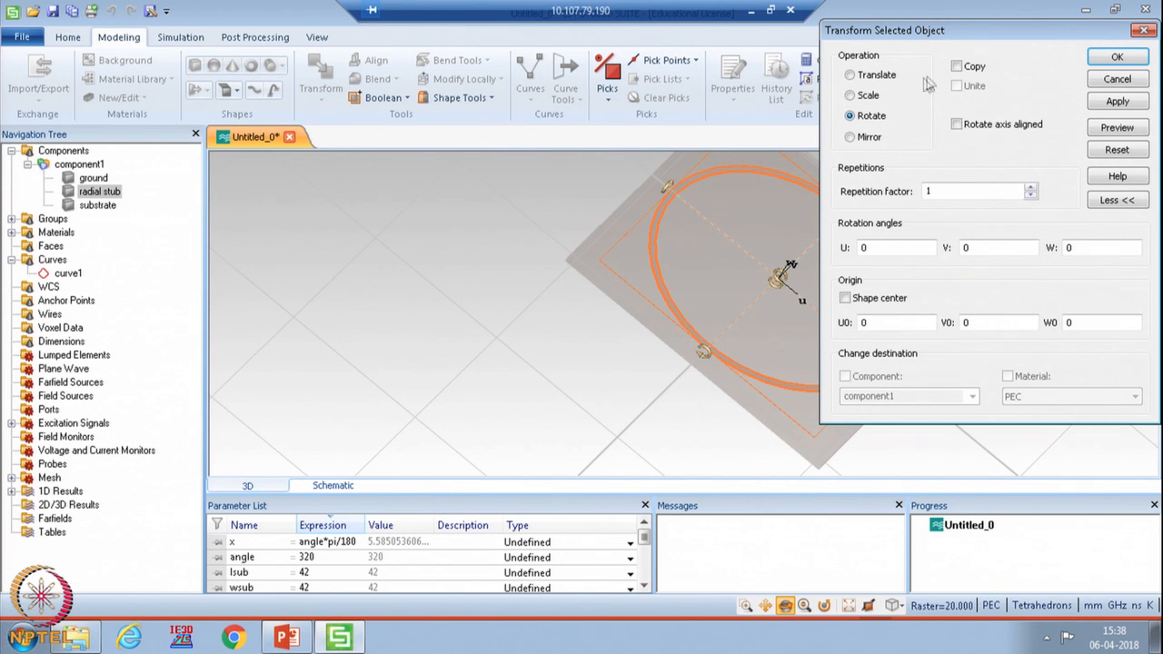
pyautogui.click(1069, 251)
pyautogui.write('angle/2')
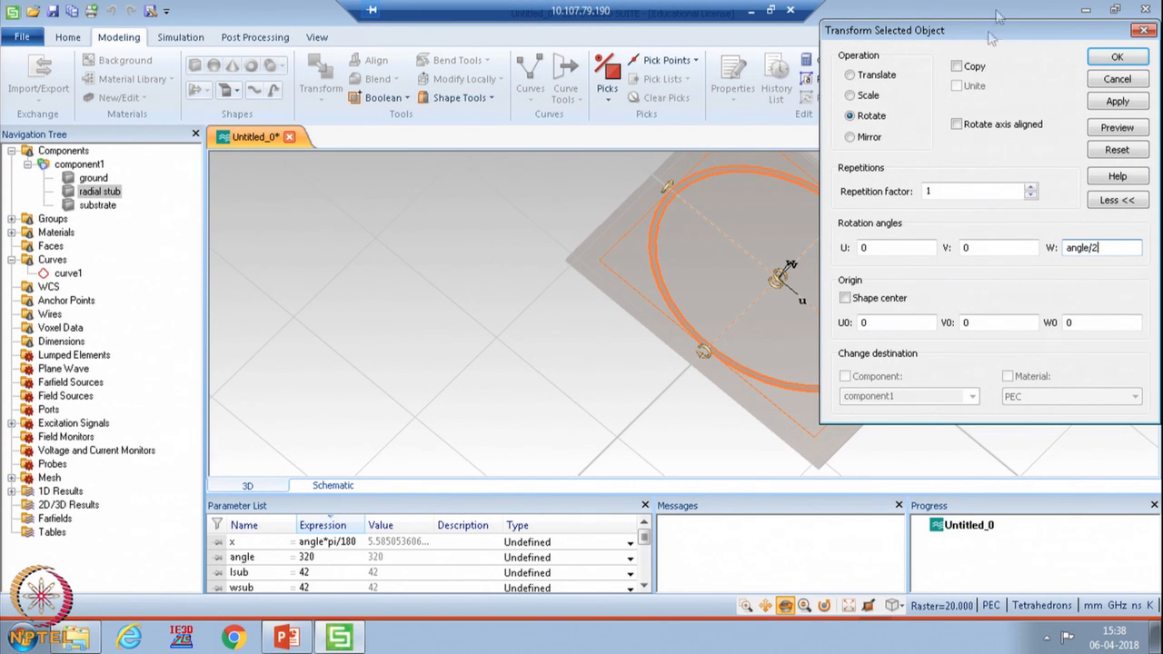
pyautogui.moveTo(949, 33); pyautogui.dragTo(440, 43)
pyautogui.click(608, 136)
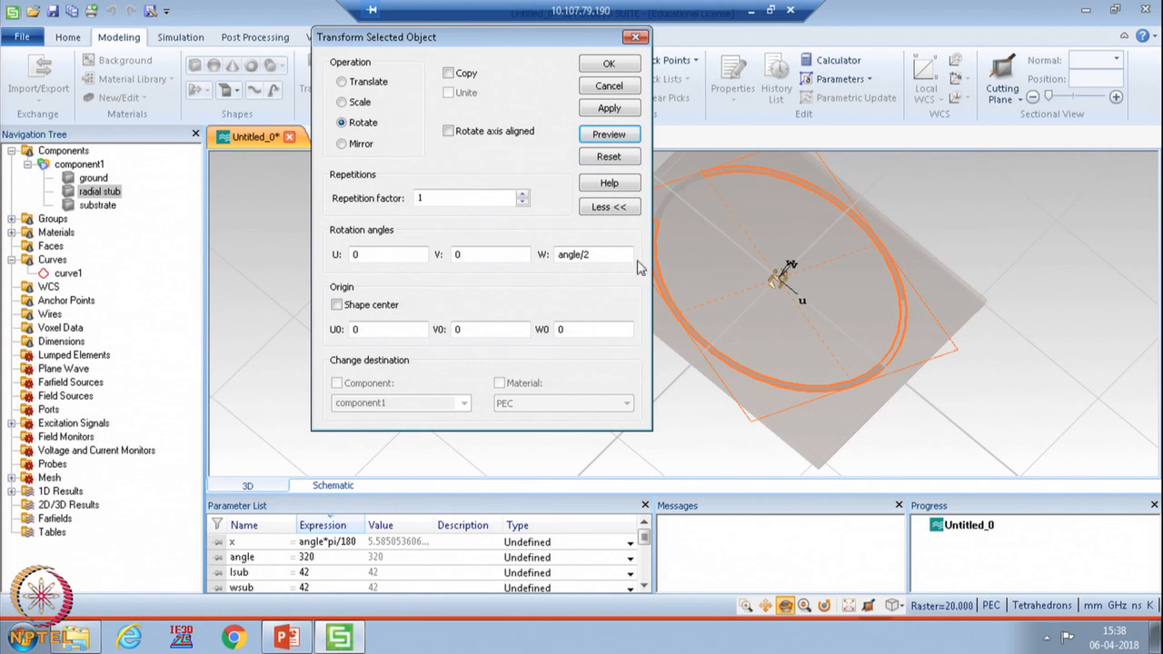
pyautogui.click(609, 68)
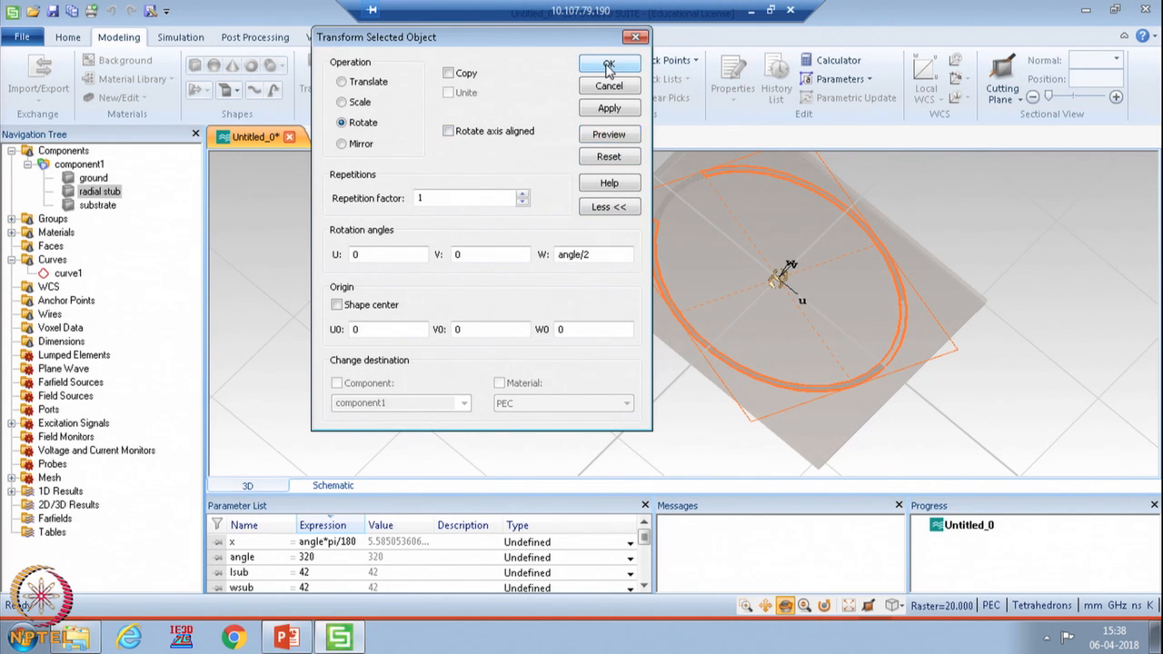
pyautogui.click(79, 165)
pyautogui.moveTo(705, 245)
pyautogui.mouseDown()
pyautogui.moveTo(662, 229)
pyautogui.moveTo(612, 242)
pyautogui.moveTo(782, 268)
pyautogui.mouseUp()
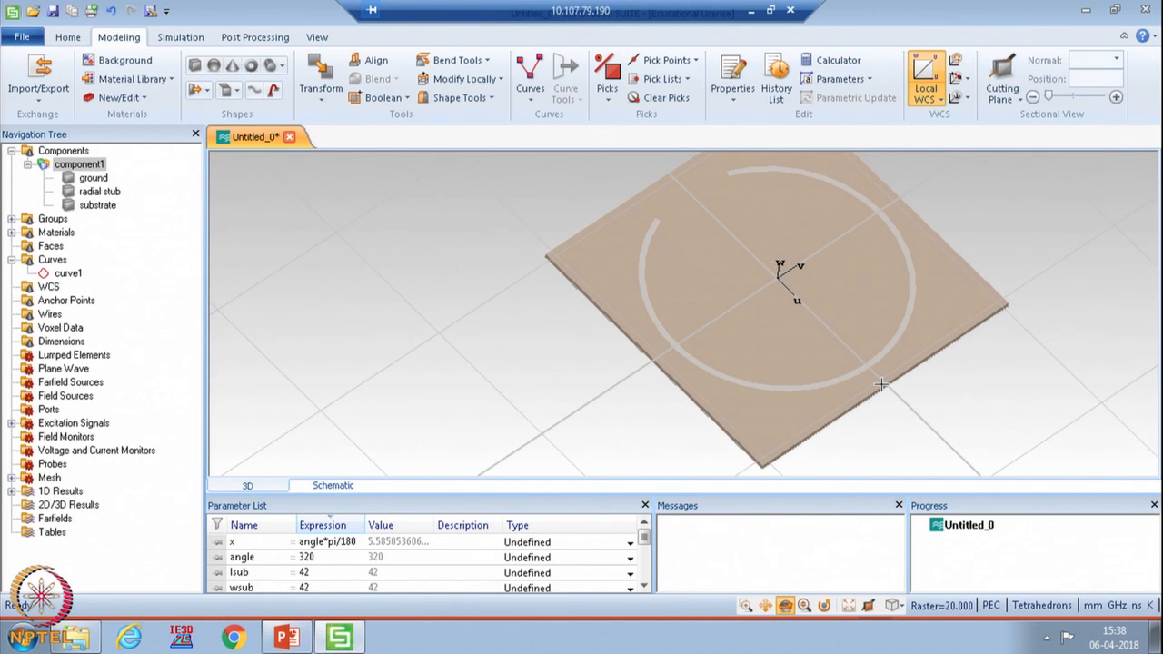
# Start a brick named out1 with Umin set to rin and Umax set to lsub/2.
pyautogui.scroll(3, 881, 385)
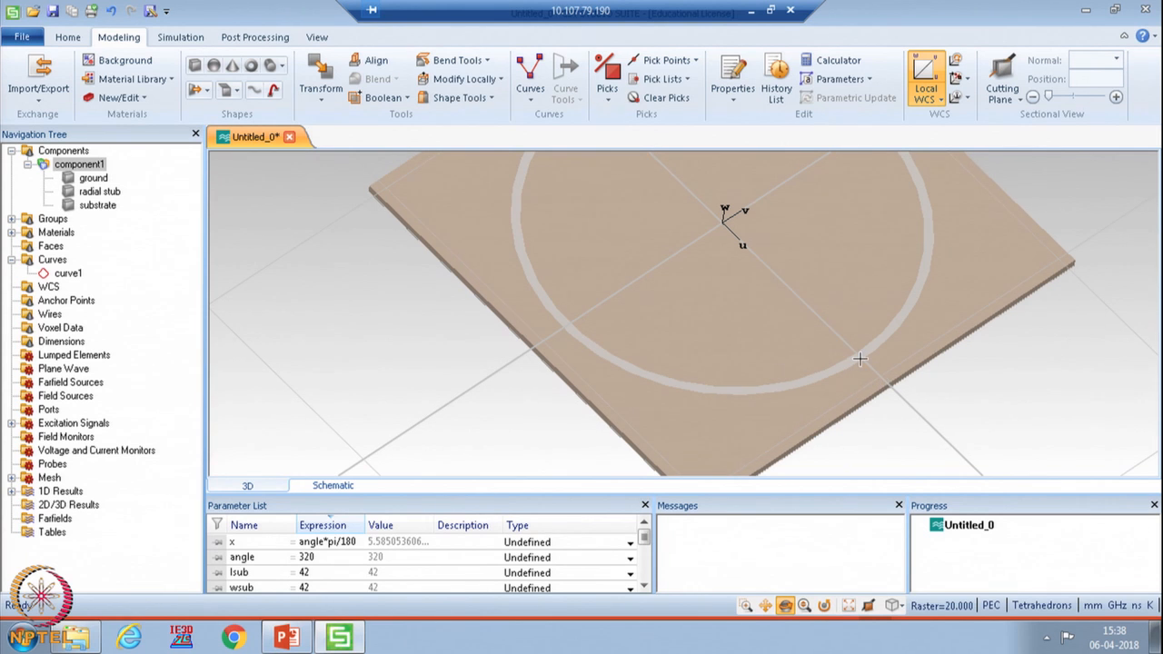
pyautogui.click(196, 67)
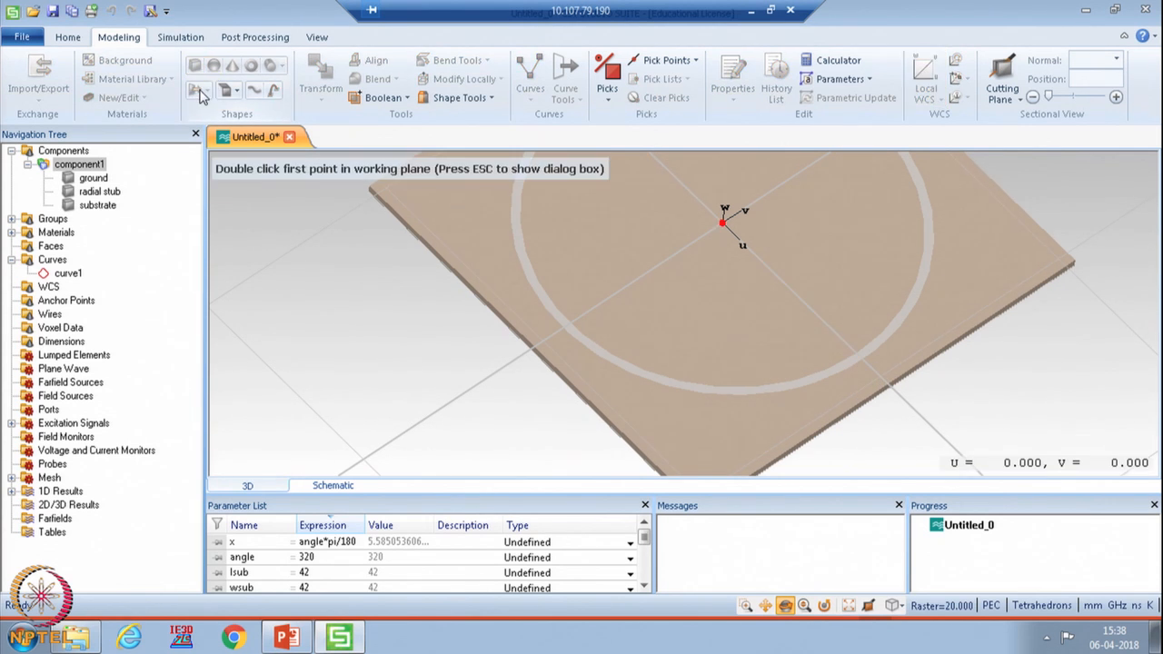
pyautogui.press('Escape')
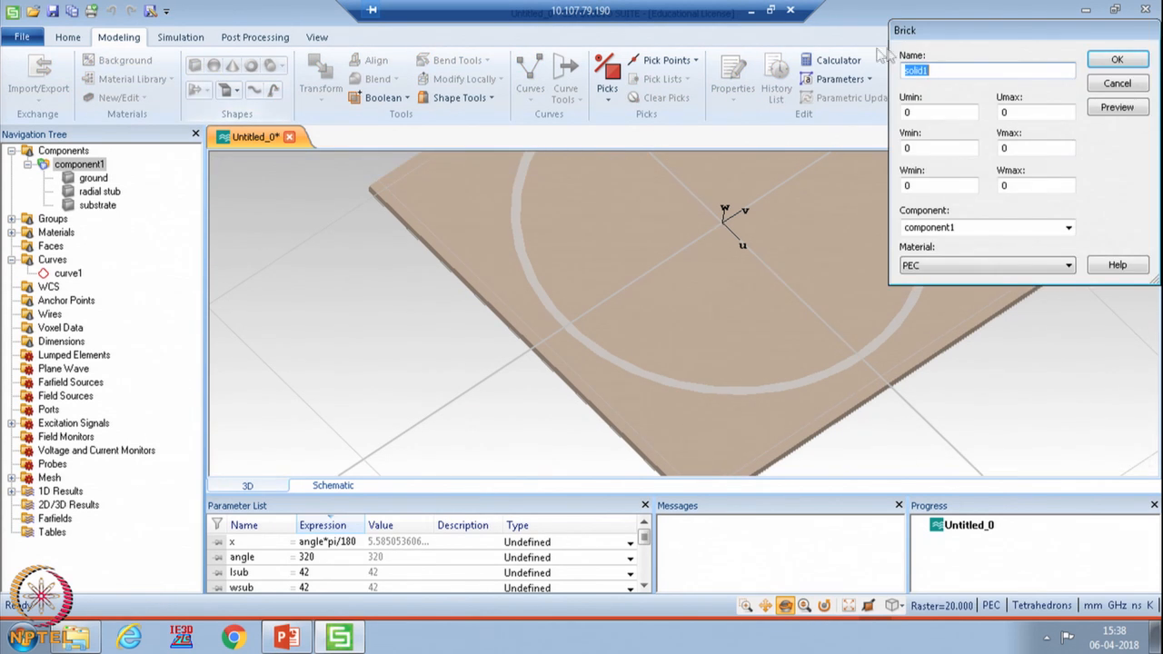
pyautogui.moveTo(913, 35); pyautogui.dragTo(251, 135)
pyautogui.click(291, 171)
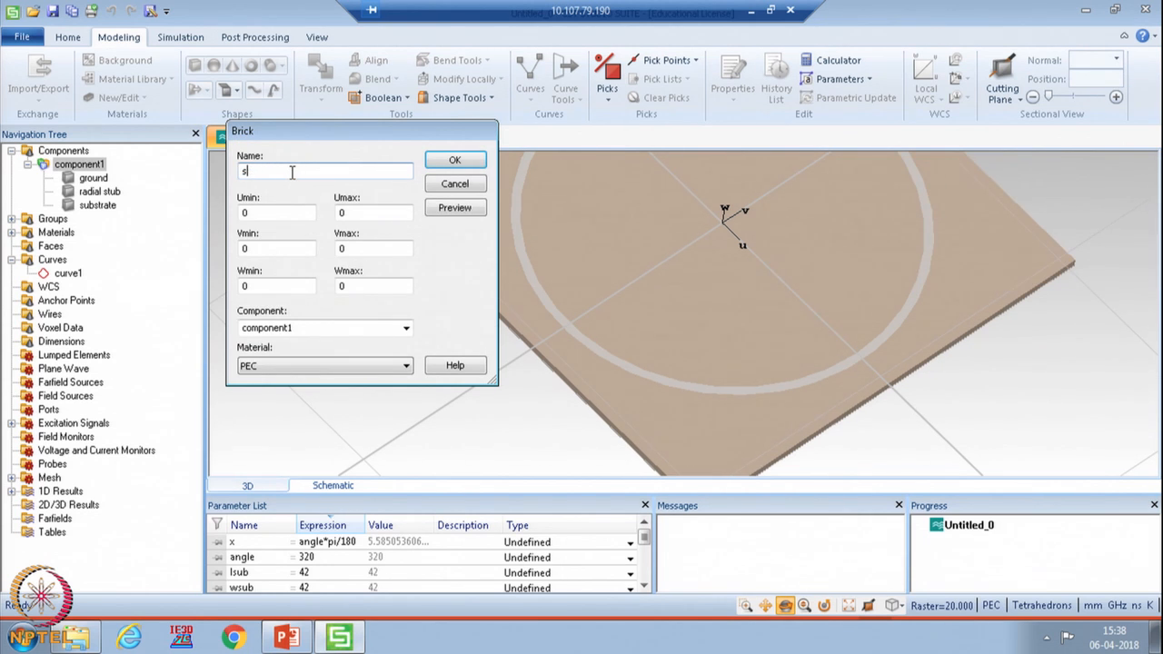
pyautogui.click(247, 171)
pyautogui.press('BackSpace')
pyautogui.click(245, 215)
pyautogui.press('BackSpace')
pyautogui.write('rin')
pyautogui.press('Tab')
pyautogui.write('lsub')
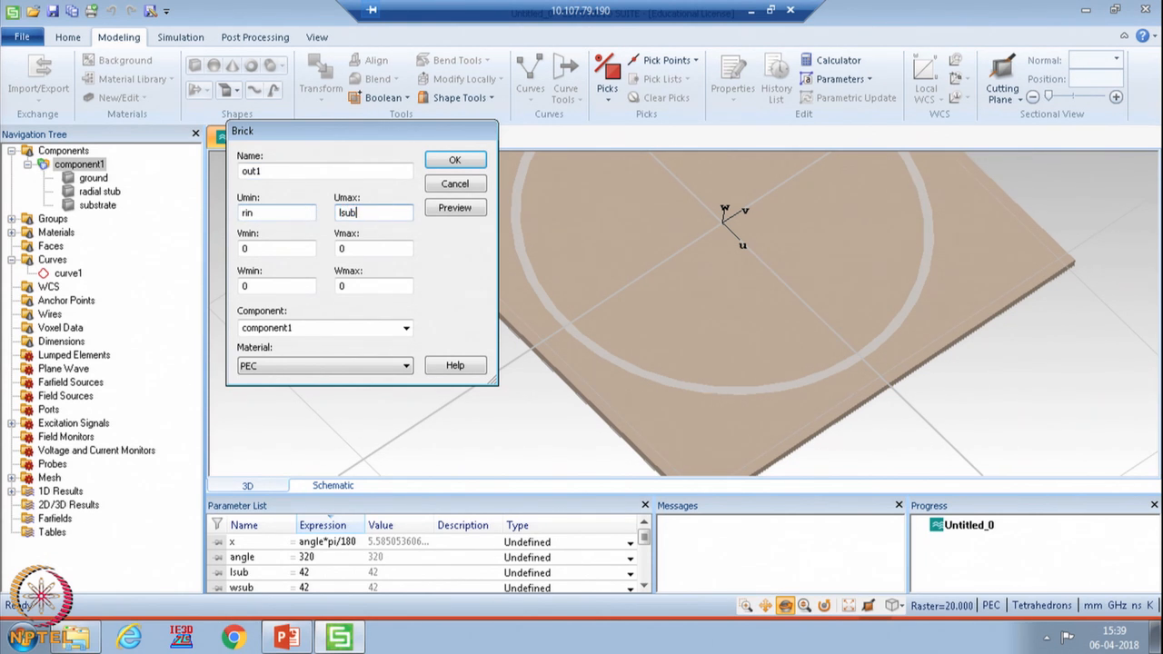
pyautogui.write('/2')
# Set the out1 brick's Vmin to -w50/2, Vmax to w50/2 and Wmax to t.
pyautogui.click(281, 248)
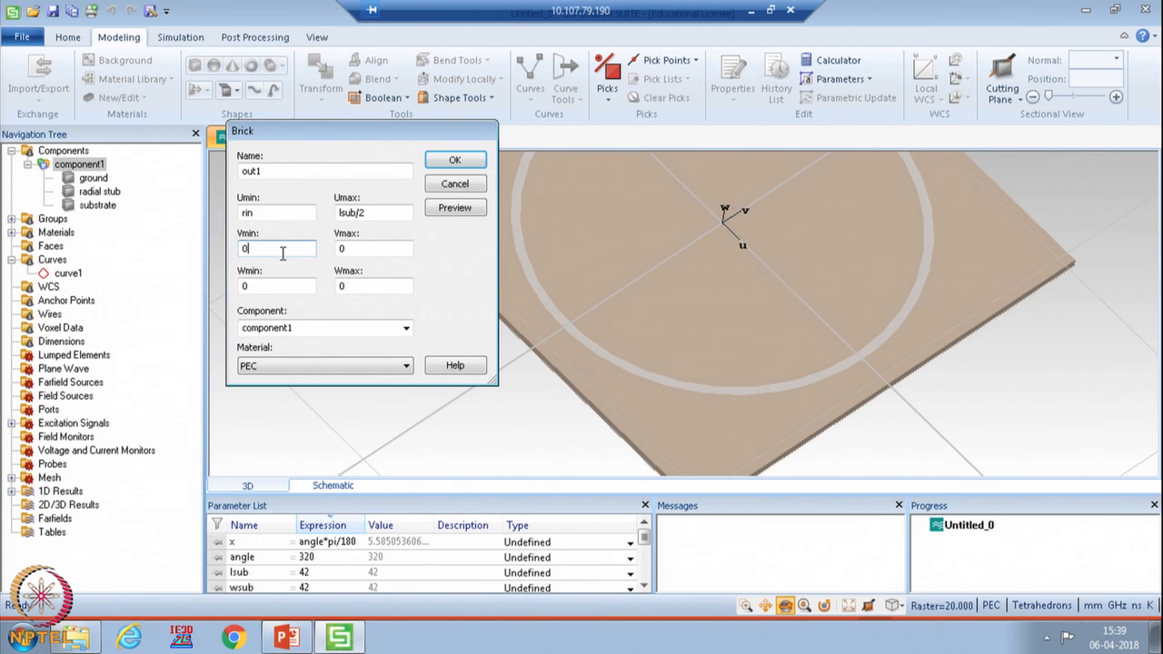
pyautogui.press('BackSpace')
pyautogui.write('-w50/2')
pyautogui.moveTo(272, 248); pyautogui.dragTo(247, 246)
pyautogui.hotkey('ctrl', 'c')
pyautogui.click(354, 249)
pyautogui.press('BackSpace')
pyautogui.hotkey('ctrl', 'v')
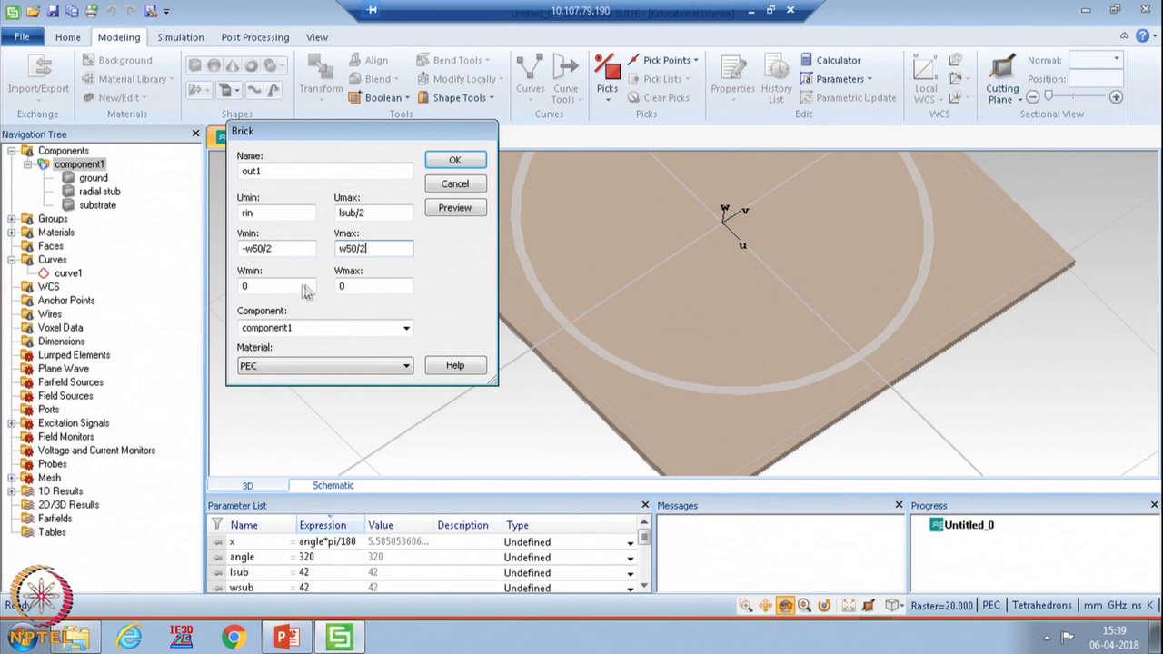
pyautogui.press('Tab')
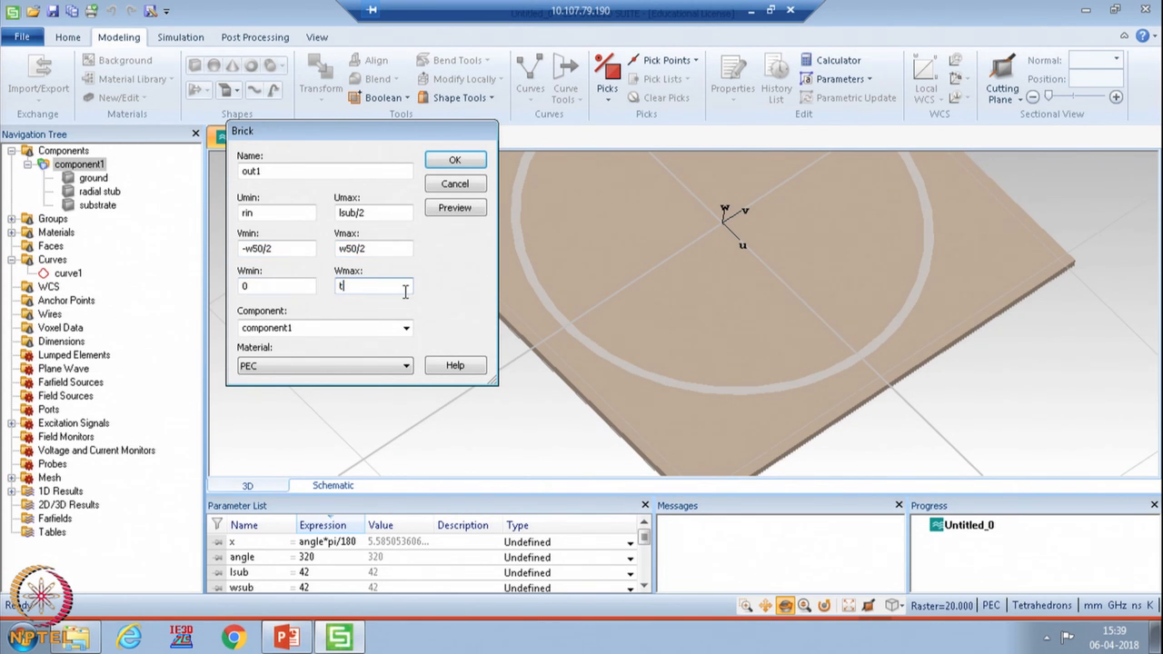
pyautogui.write('t')
# Preview the out1 brick, define the missing parameter w50 and create the brick in PEC.
pyautogui.click(454, 208)
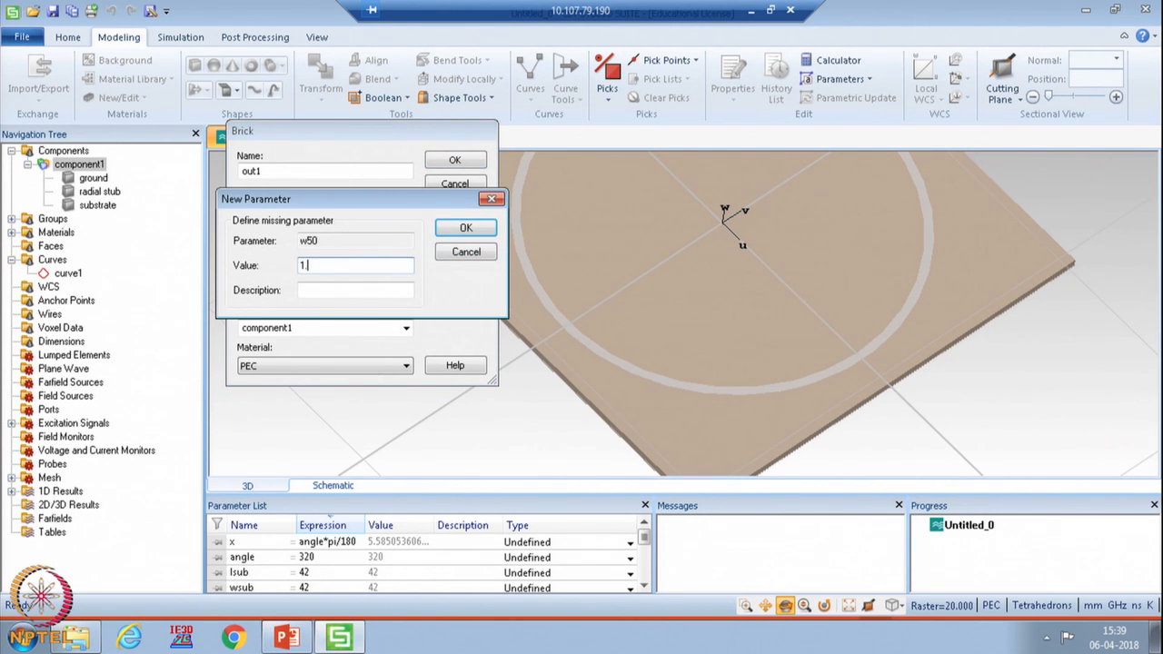
pyautogui.click(465, 228)
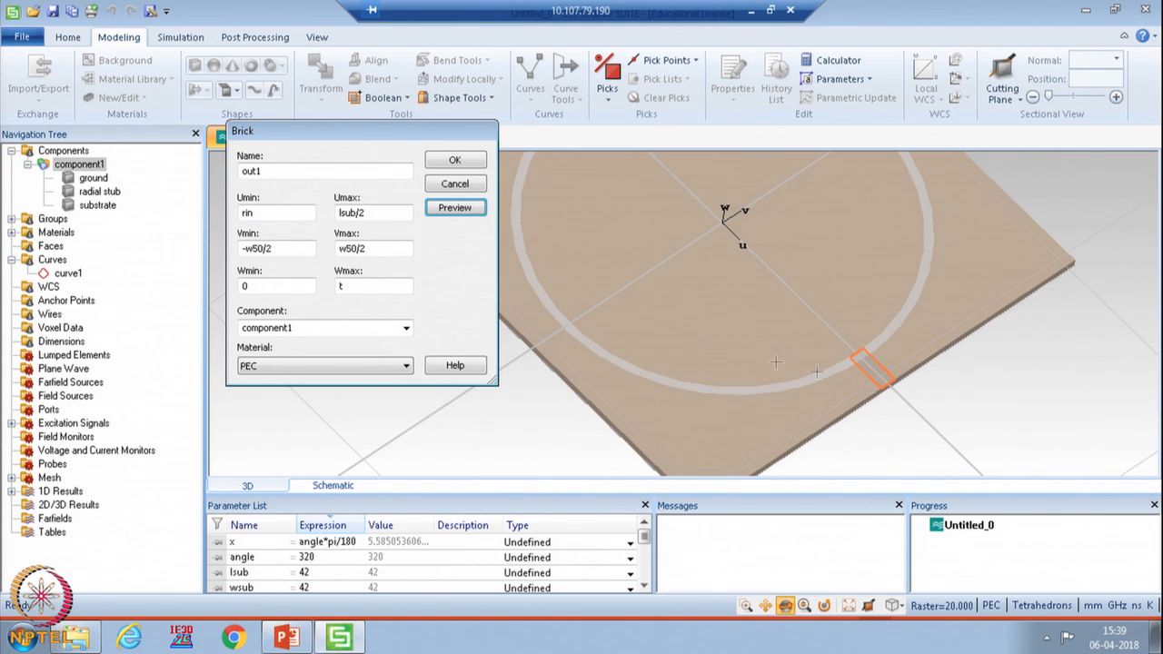
pyautogui.click(455, 164)
pyautogui.click(455, 162)
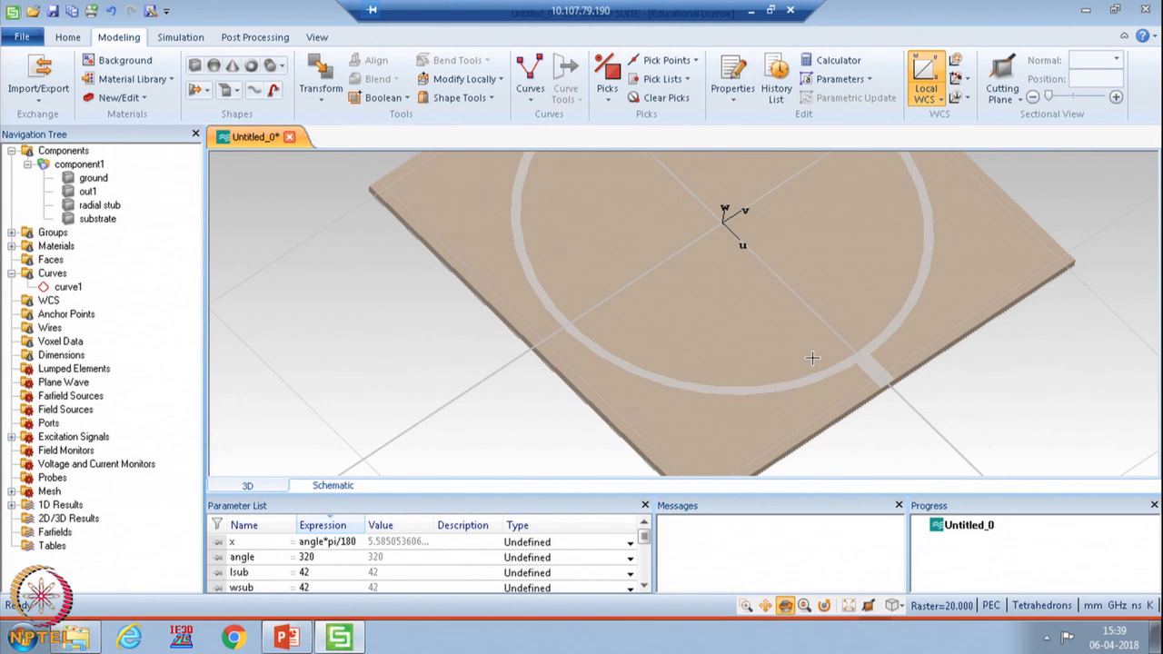
# Pick the midpoint of the short vertical edge at the radial stub's open-end corner and align the local WCS with it.
pyautogui.scroll(3, 603, 190)
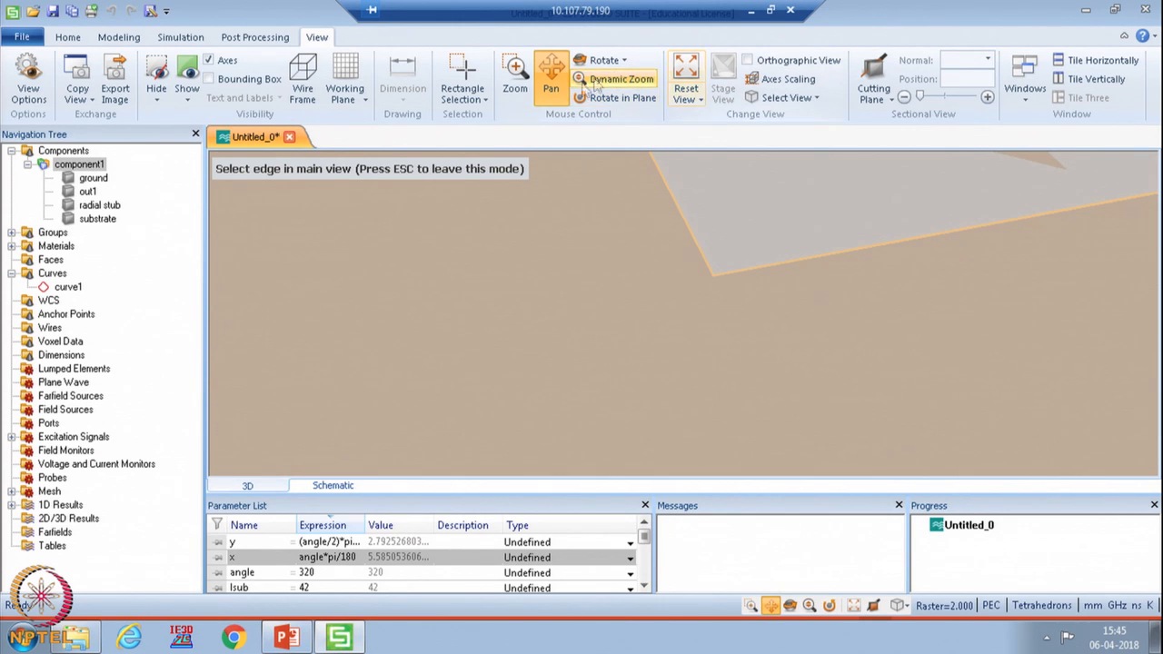
pyautogui.click(118, 37)
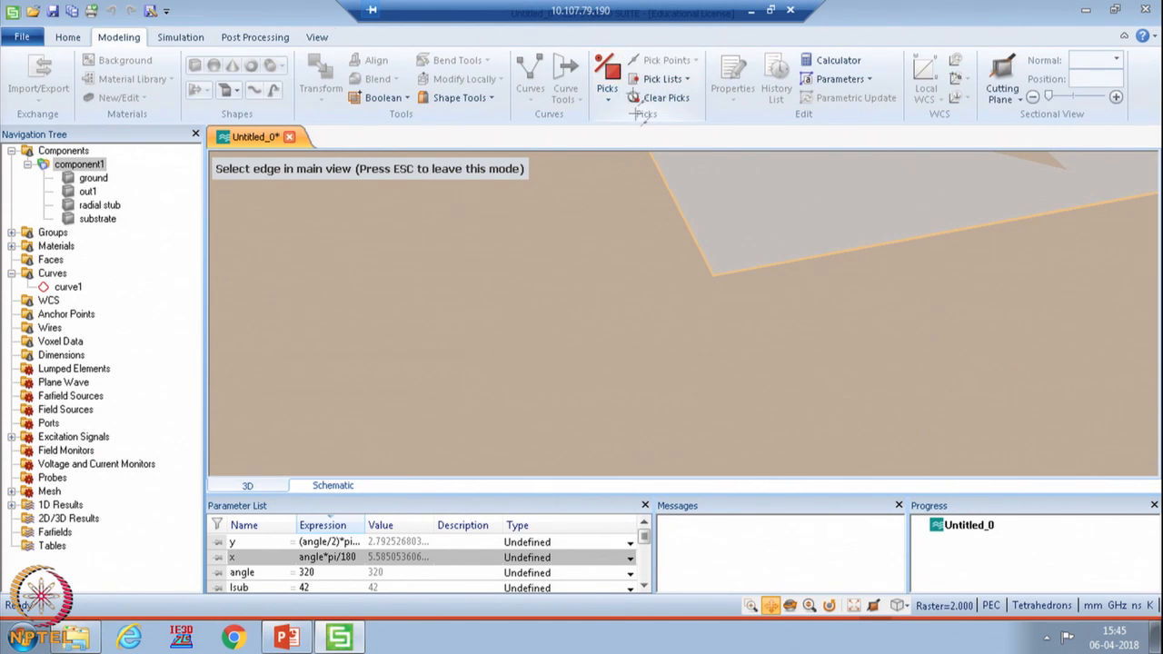
pyautogui.scroll(2, 715, 276)
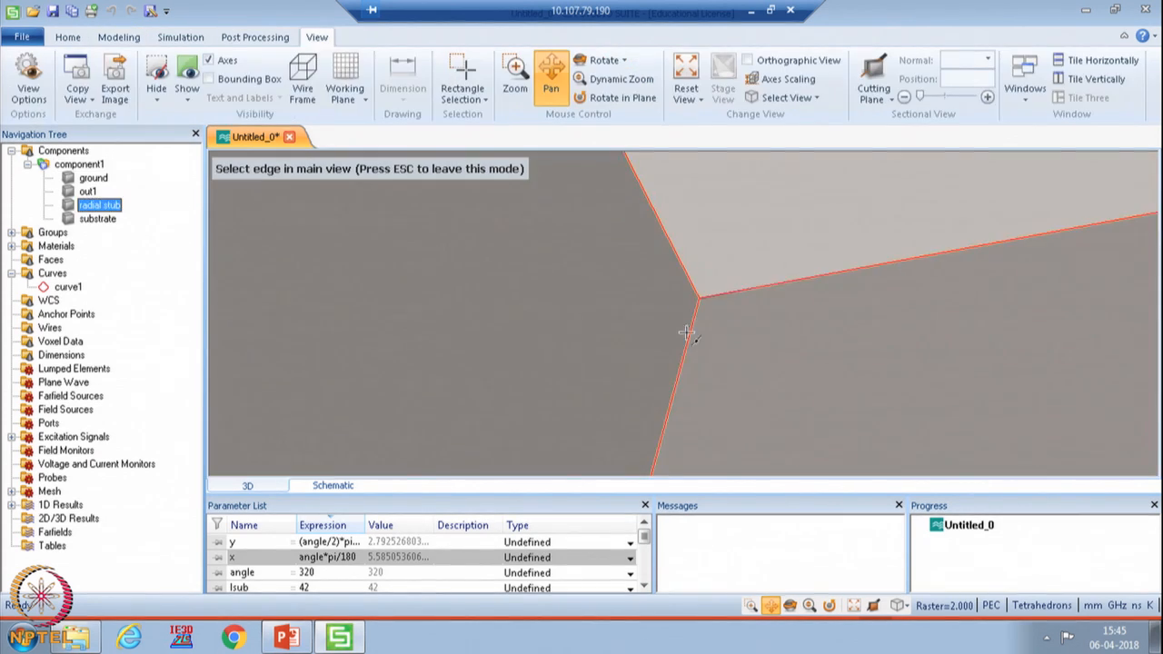
pyautogui.click(689, 320)
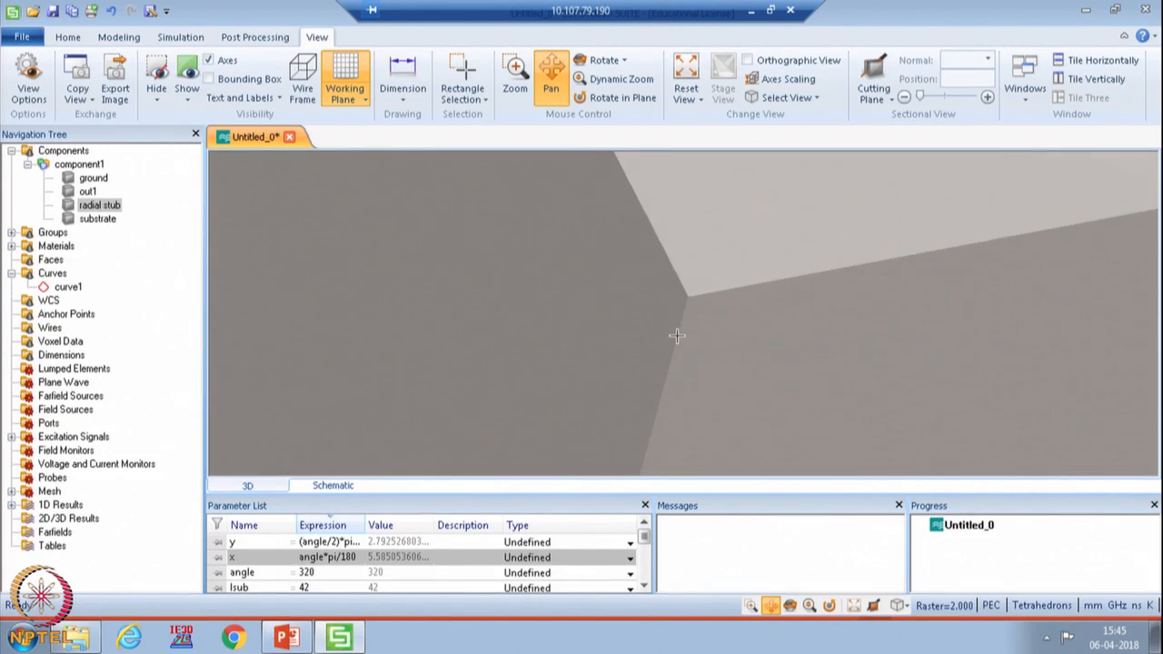
pyautogui.scroll(-3, 677, 328)
pyautogui.click(76, 37)
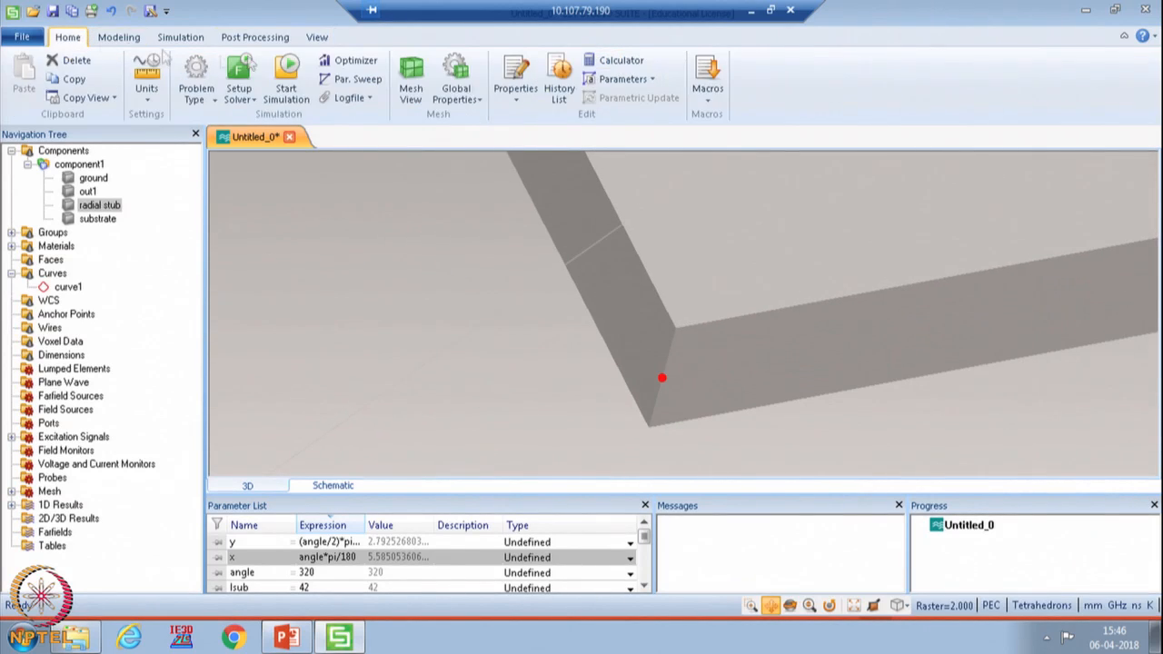
pyautogui.click(111, 40)
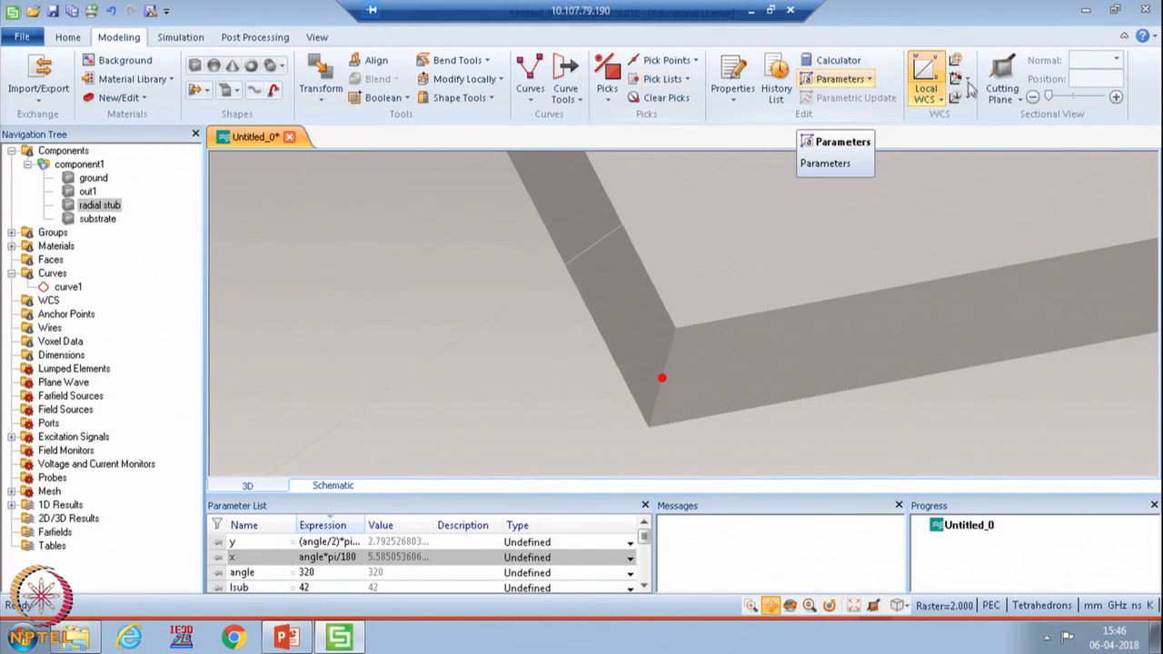
pyautogui.click(970, 84)
pyautogui.click(976, 100)
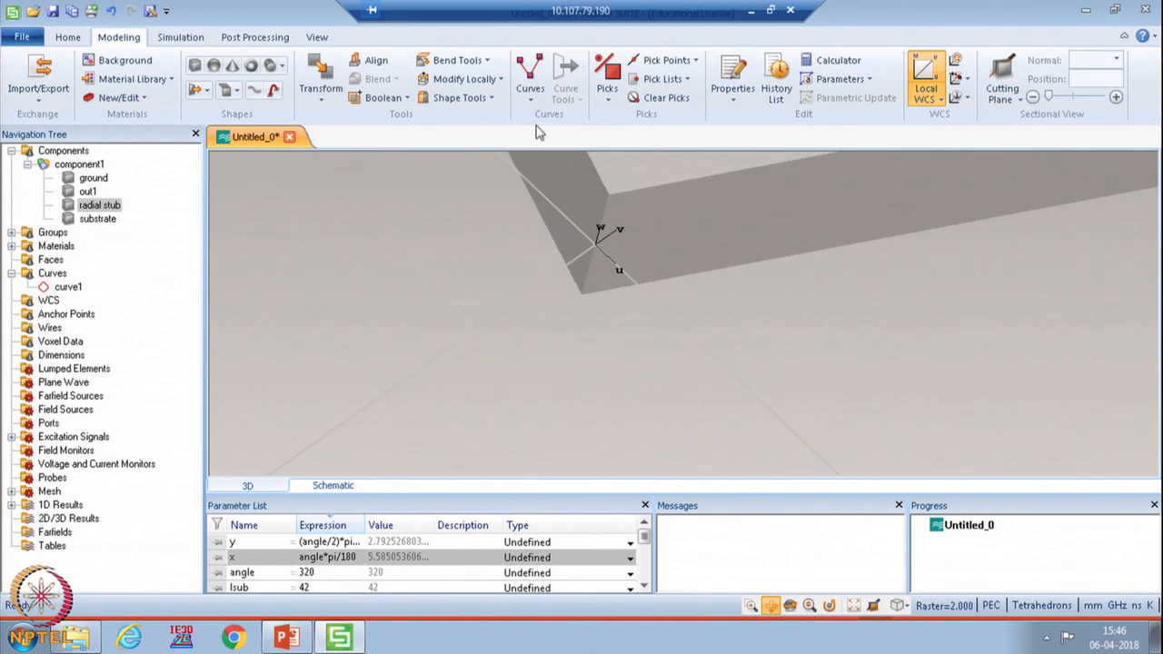
# Start a brick named out2 with Umax Lsub/2-rin*cos(y) and try to preview it.
pyautogui.click(194, 65)
pyautogui.press('Escape')
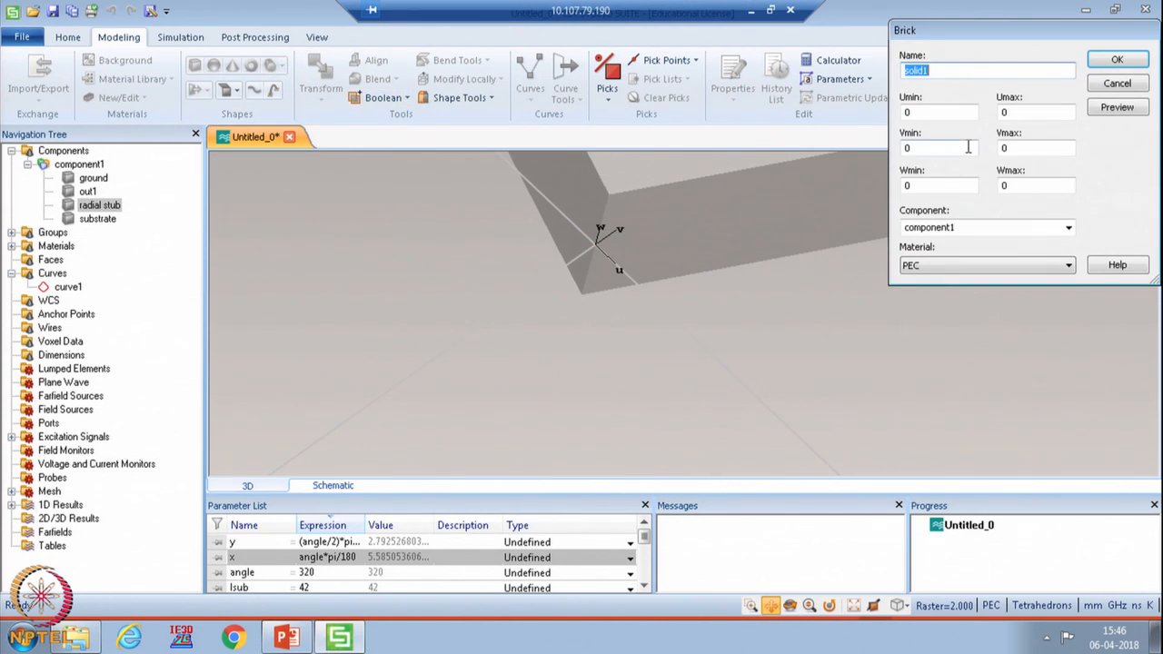
pyautogui.write('out2')
pyautogui.press('Tab')
pyautogui.press('Tab')
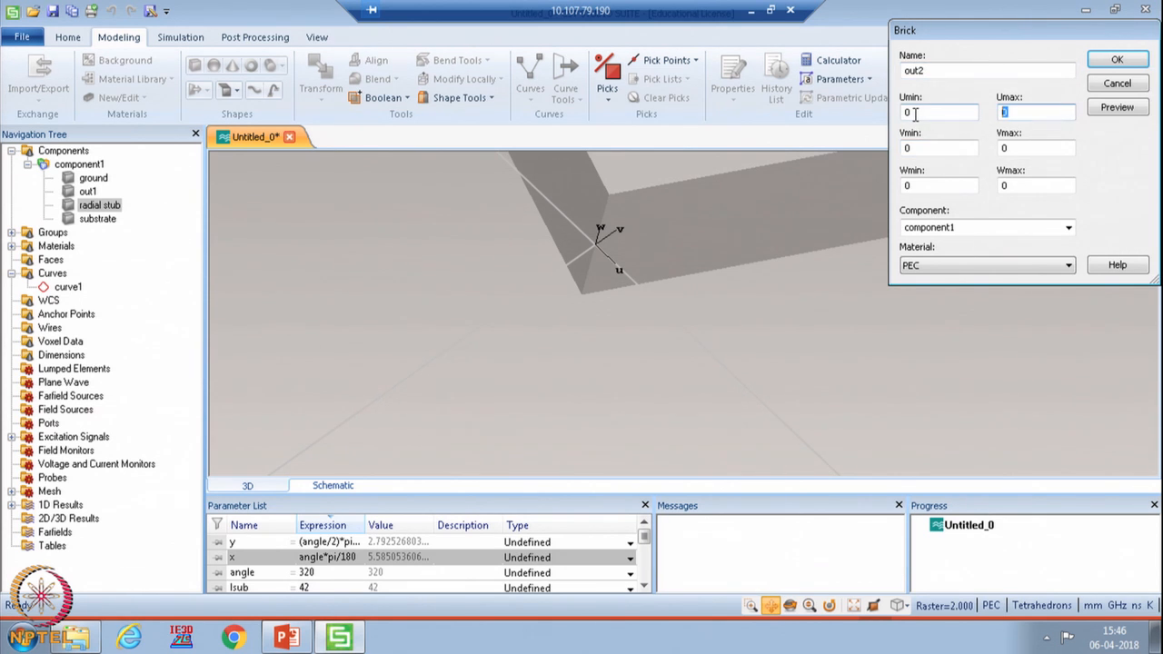
pyautogui.write('ri')
pyautogui.write('l')
pyautogui.write('sub')
pyautogui.write('/2-rin*cos(y')
pyautogui.write(')')
pyautogui.click(1117, 108)
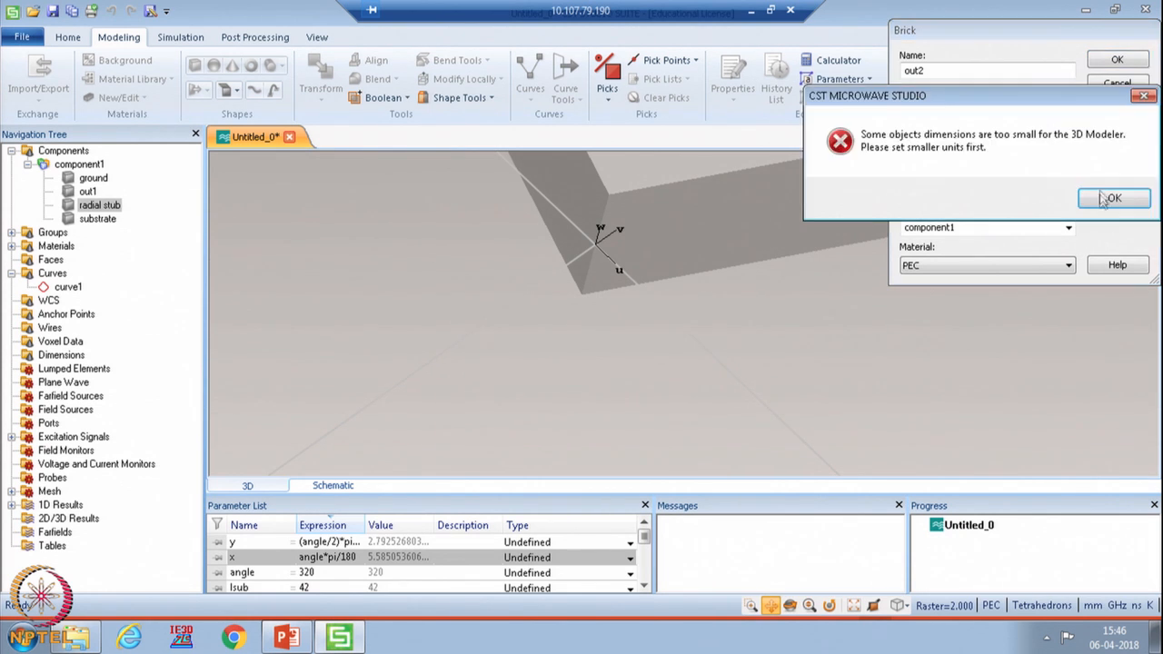
pyautogui.click(1108, 197)
# Set the out2 brick's Vmin to -w50/2 and Vmax to w50/2, and change Umax to -Lsub/2-rin*cos(y).
pyautogui.moveTo(935, 148); pyautogui.dragTo(808, 148)
pyautogui.write('w5')
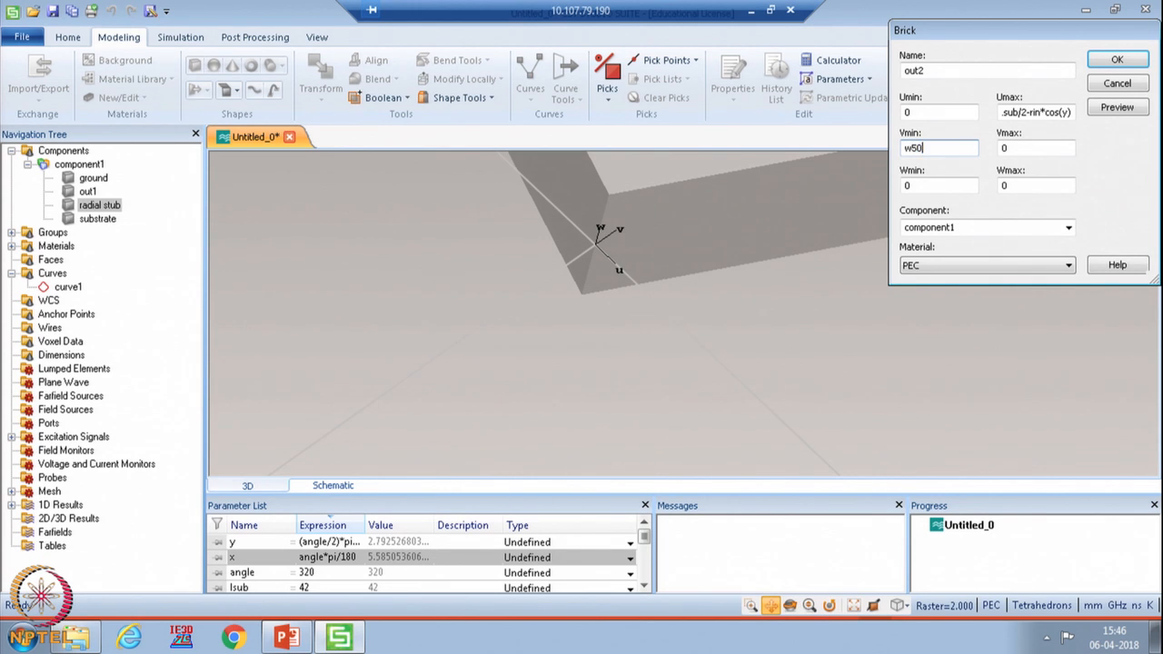
pyautogui.write('0/2')
pyautogui.press('Home')
pyautogui.write('-')
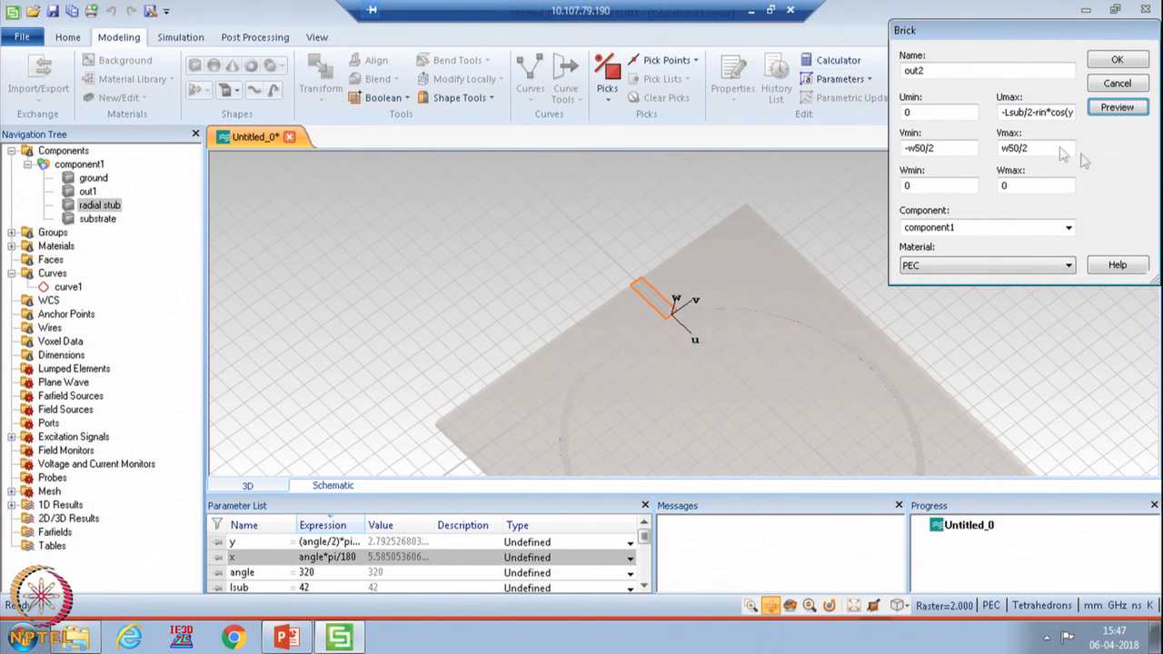
# Set the out2 brick's Wmin to -t/2 and Wmax to t/2, preview it and create the brick in PEC.
pyautogui.doubleClick(935, 186)
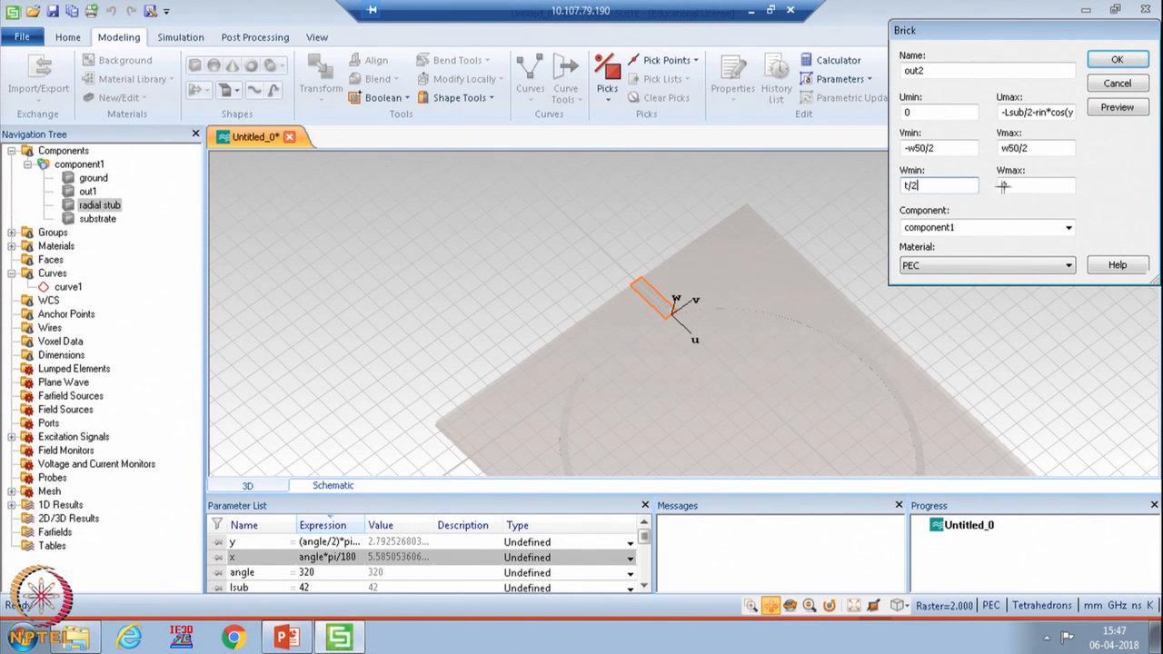
pyautogui.click(907, 185)
pyautogui.write('-')
pyautogui.doubleClick(1031, 187)
pyautogui.write('t/2')
pyautogui.click(1126, 107)
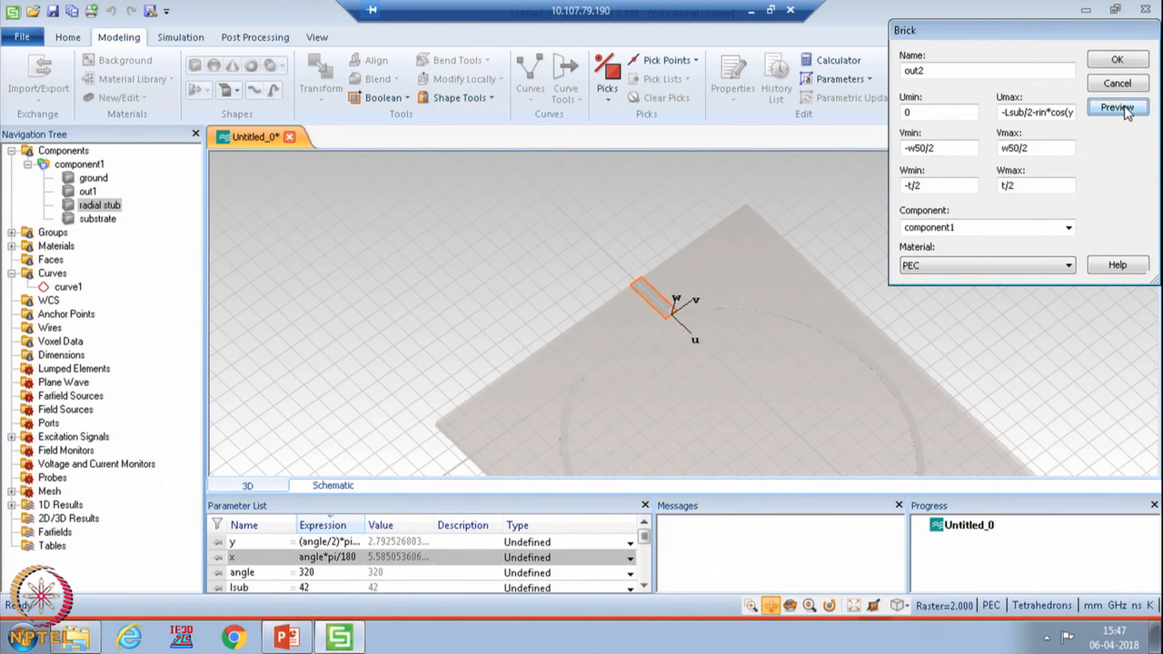
pyautogui.click(1116, 60)
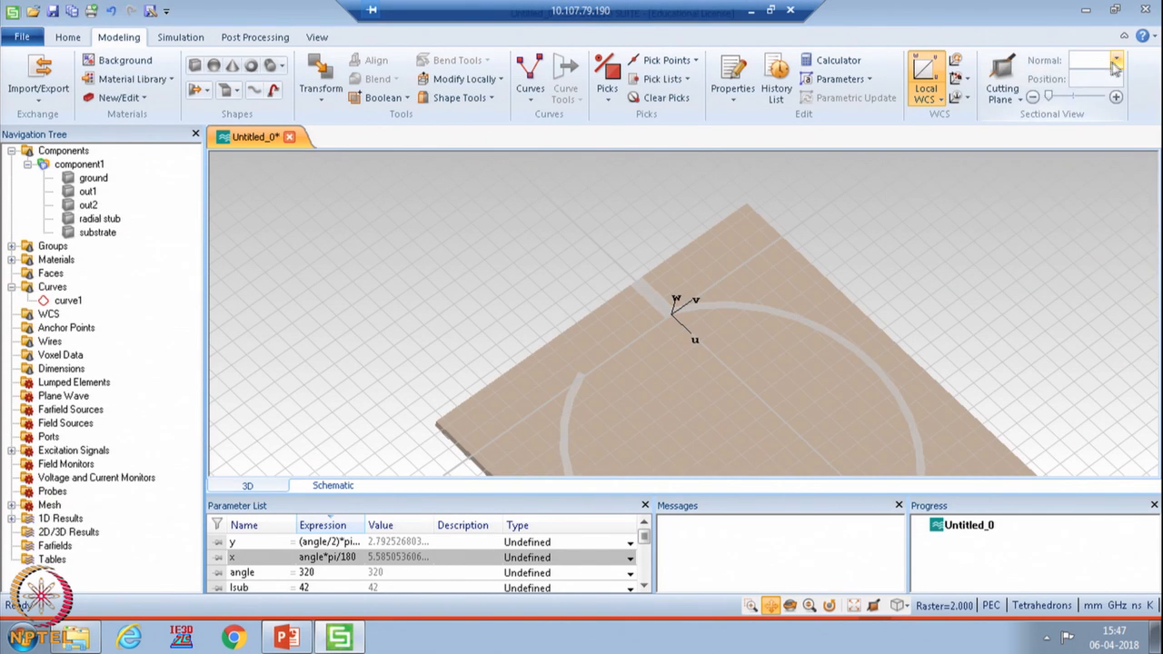
pyautogui.scroll(3, 609, 387)
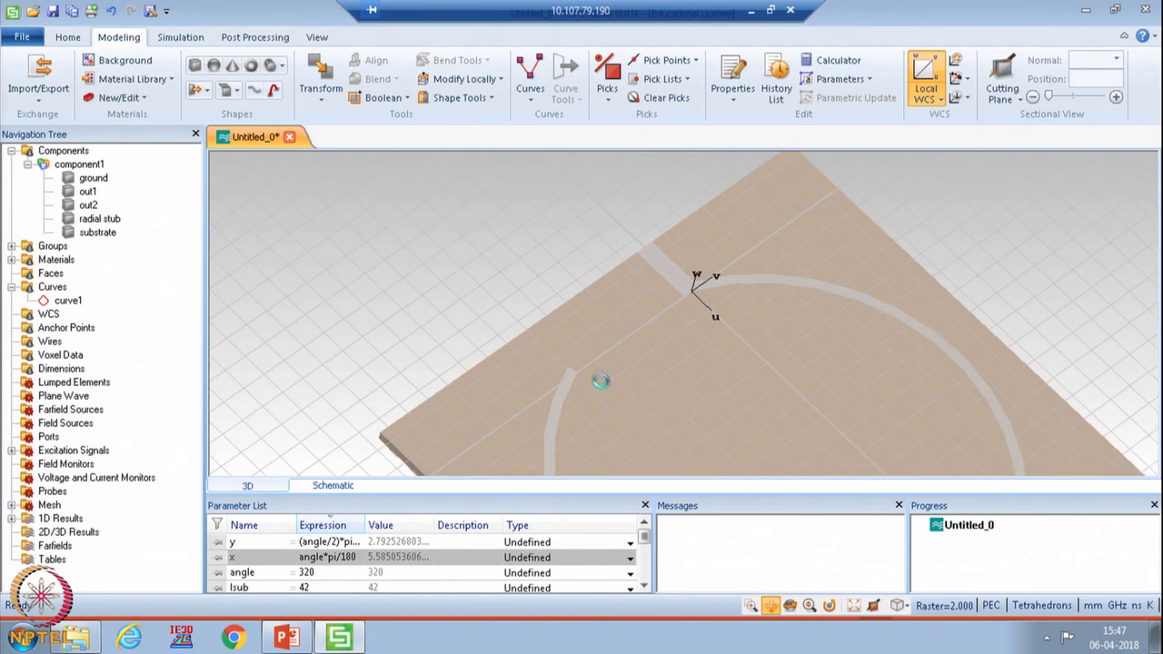
# Copy the out2 feed line by translating it with a V vector of -2*rin*sin(y) to the radial stub's other open end.
pyautogui.click(89, 192)
pyautogui.click(91, 205)
pyautogui.rightClick(91, 205)
pyautogui.click(146, 213)
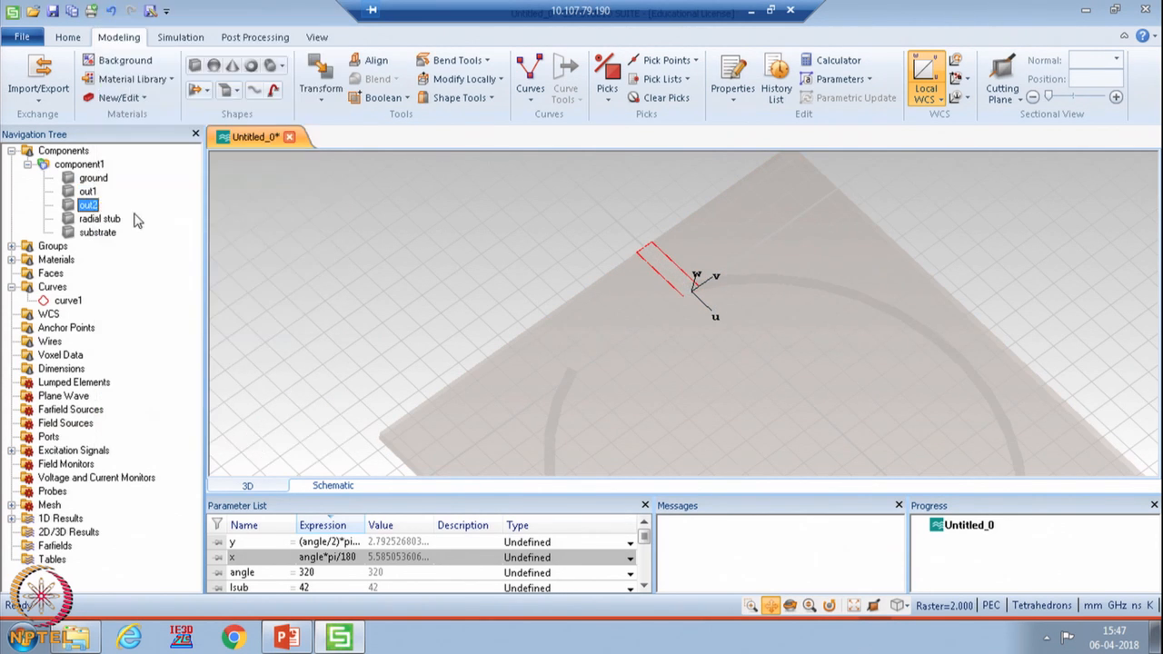
pyautogui.click(957, 66)
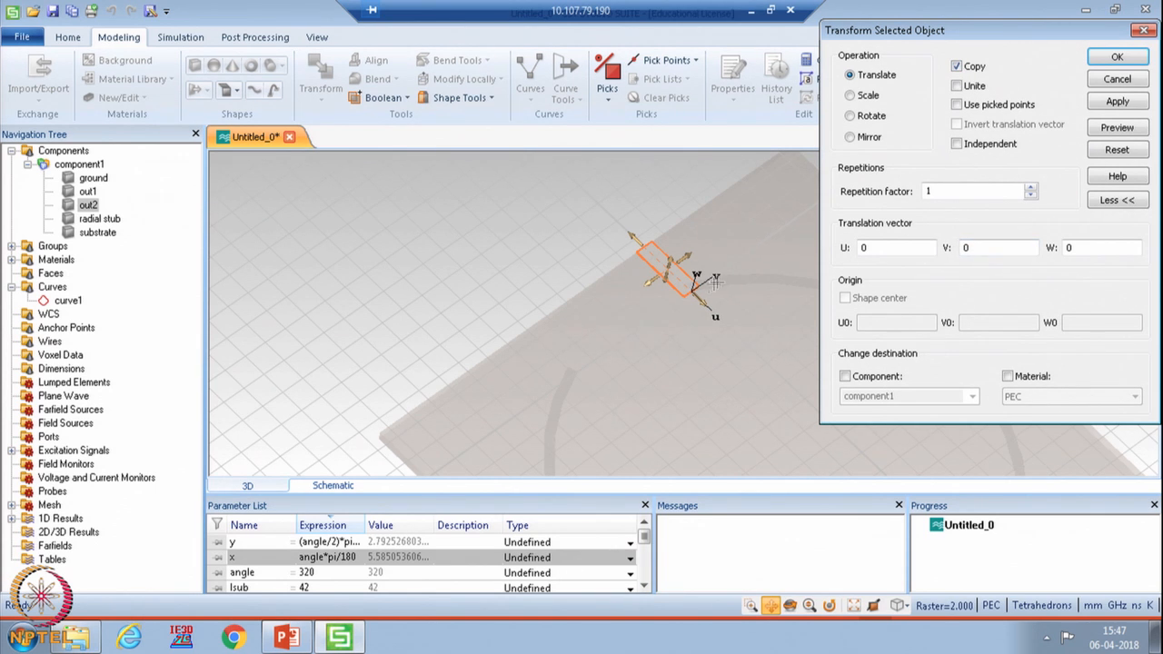
pyautogui.moveTo(1001, 249); pyautogui.dragTo(934, 246)
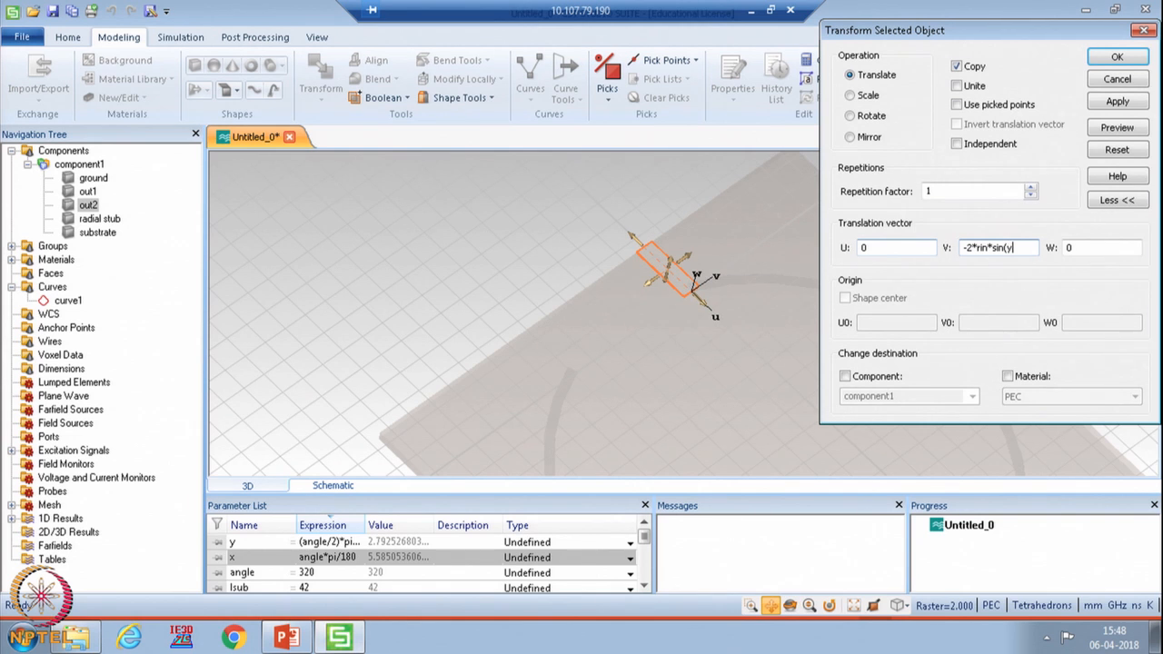
pyautogui.click(1120, 131)
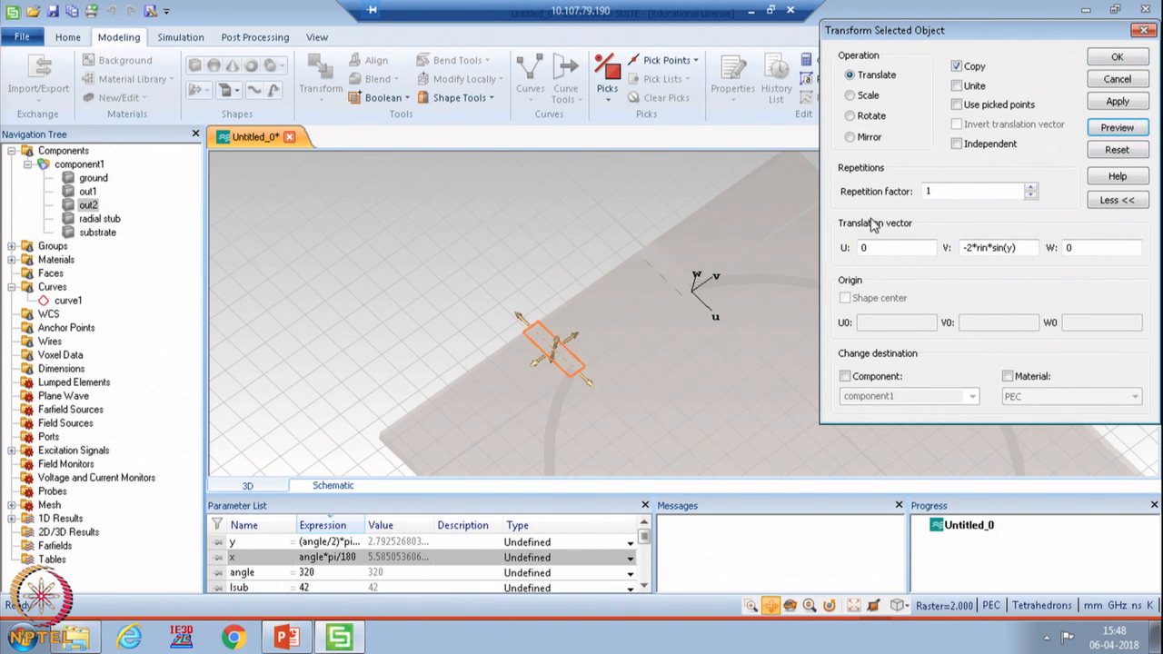
pyautogui.click(1117, 57)
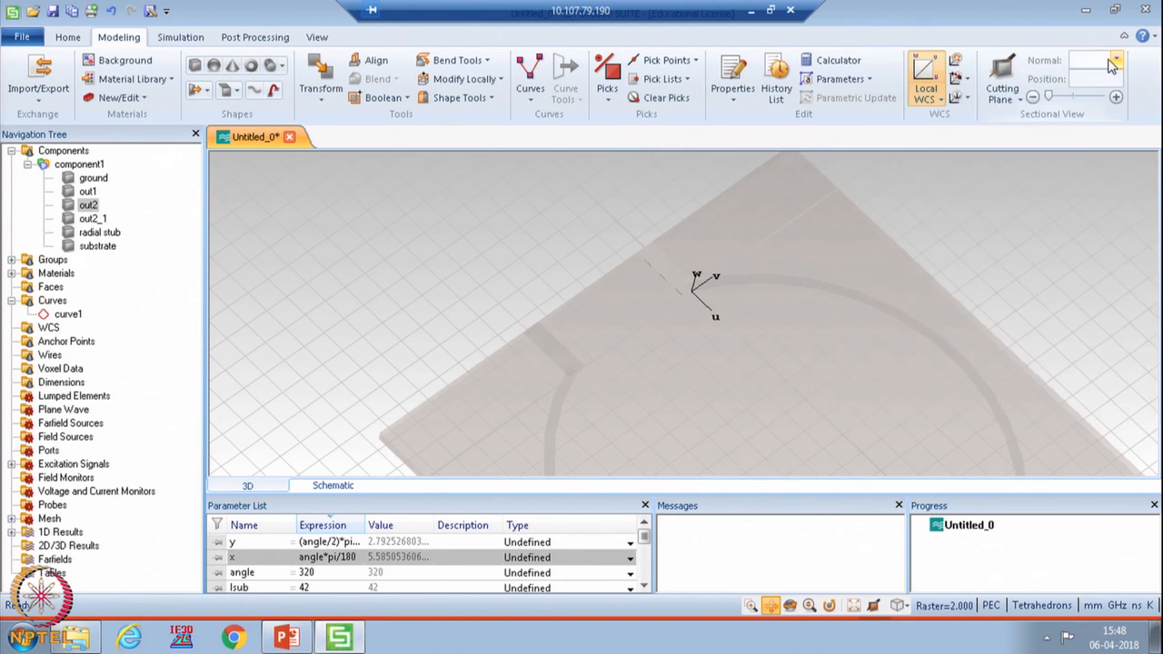
pyautogui.click(86, 165)
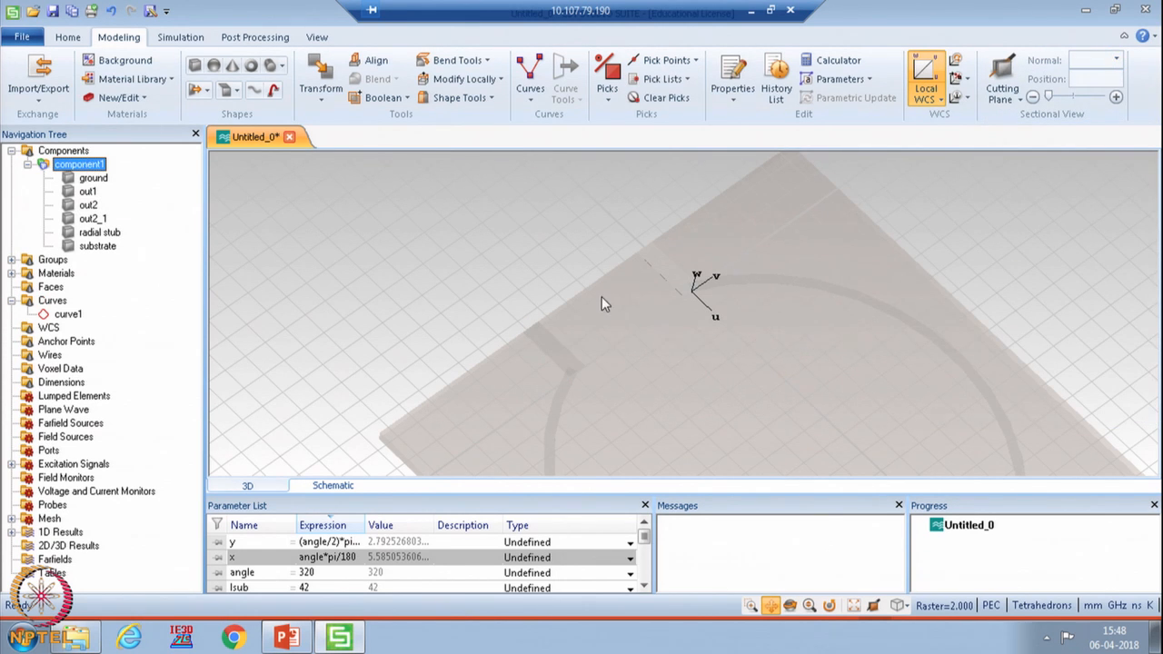
# Create waveguide port 1 on the out1 line's end face, extending it 3*hsub at Ymin and Ymax, hsub at Zmin and 4*hsub at Zmax.
pyautogui.scroll(-5, 589, 306)
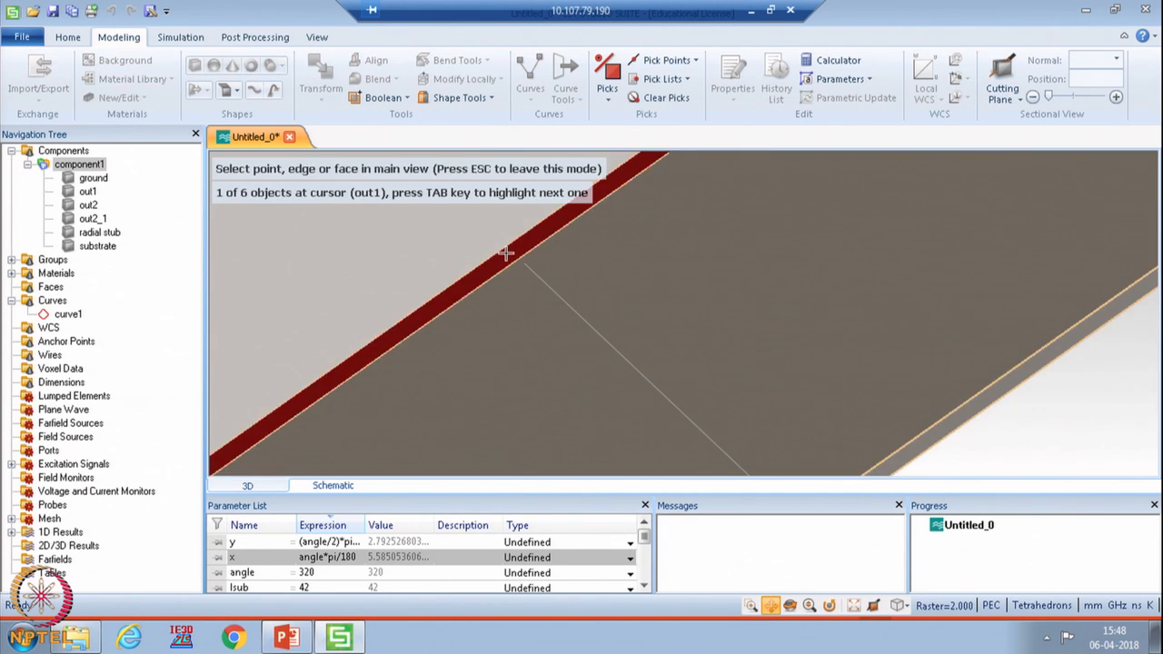
pyautogui.doubleClick(509, 255)
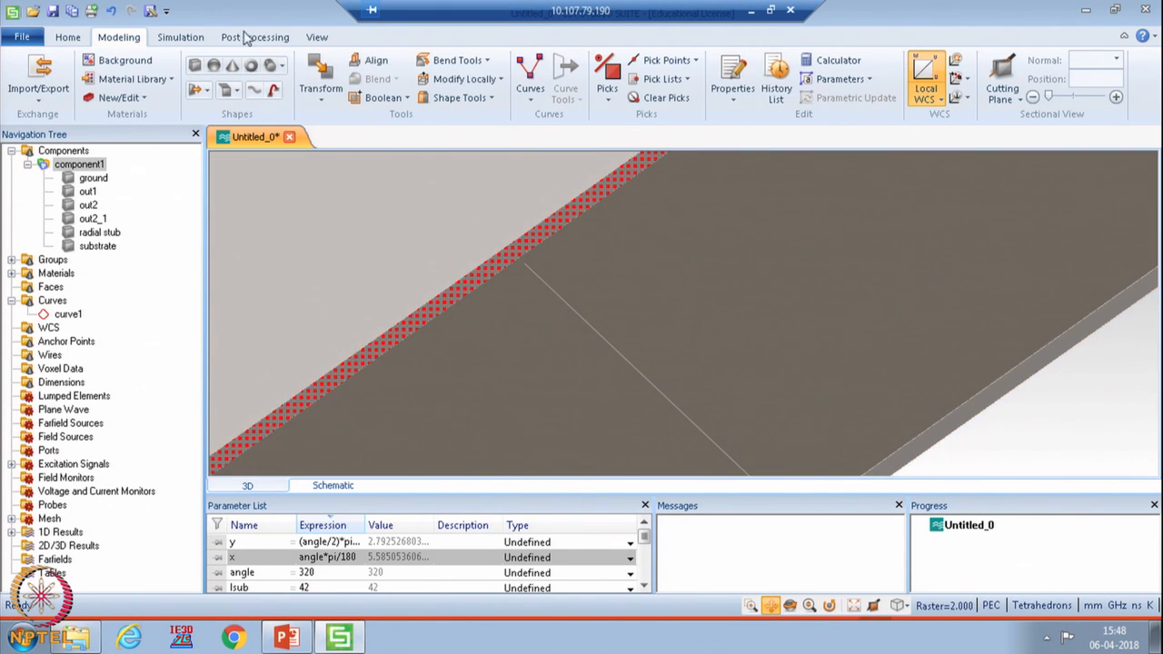
pyautogui.click(180, 37)
pyautogui.click(120, 83)
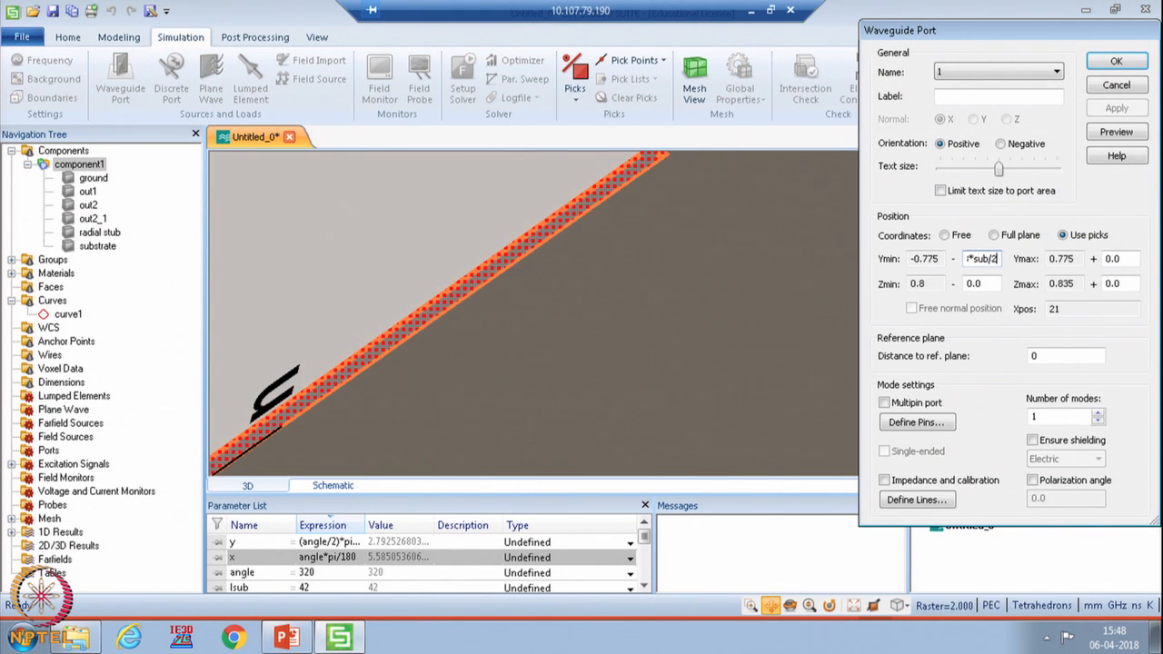
pyautogui.moveTo(999, 259); pyautogui.dragTo(926, 261)
pyautogui.hotkey('ctrl', 'c')
pyautogui.doubleClick(1113, 259)
pyautogui.hotkey('ctrl', 'v')
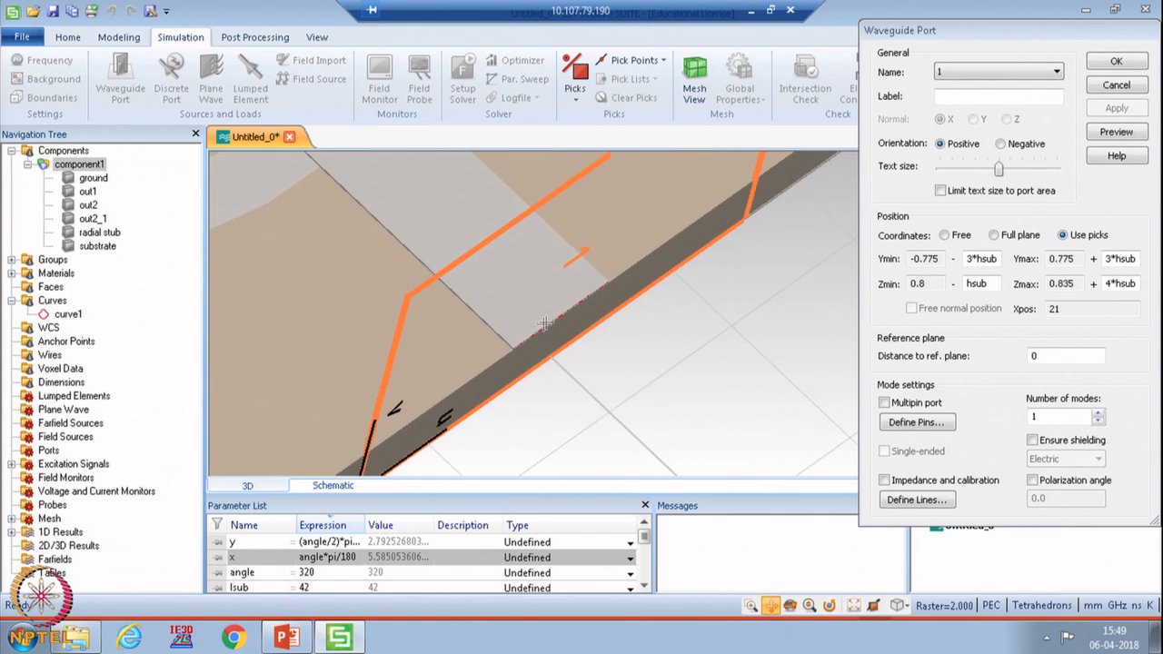
pyautogui.moveTo(552, 272); pyautogui.dragTo(500, 210, button='middle')
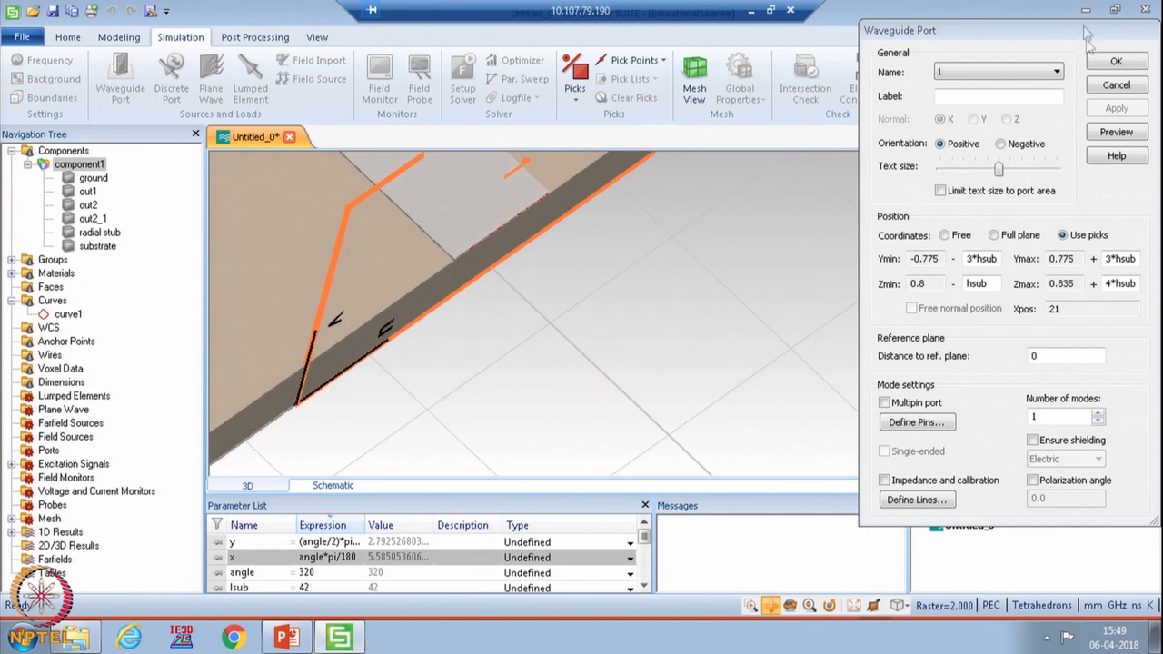
pyautogui.click(1116, 63)
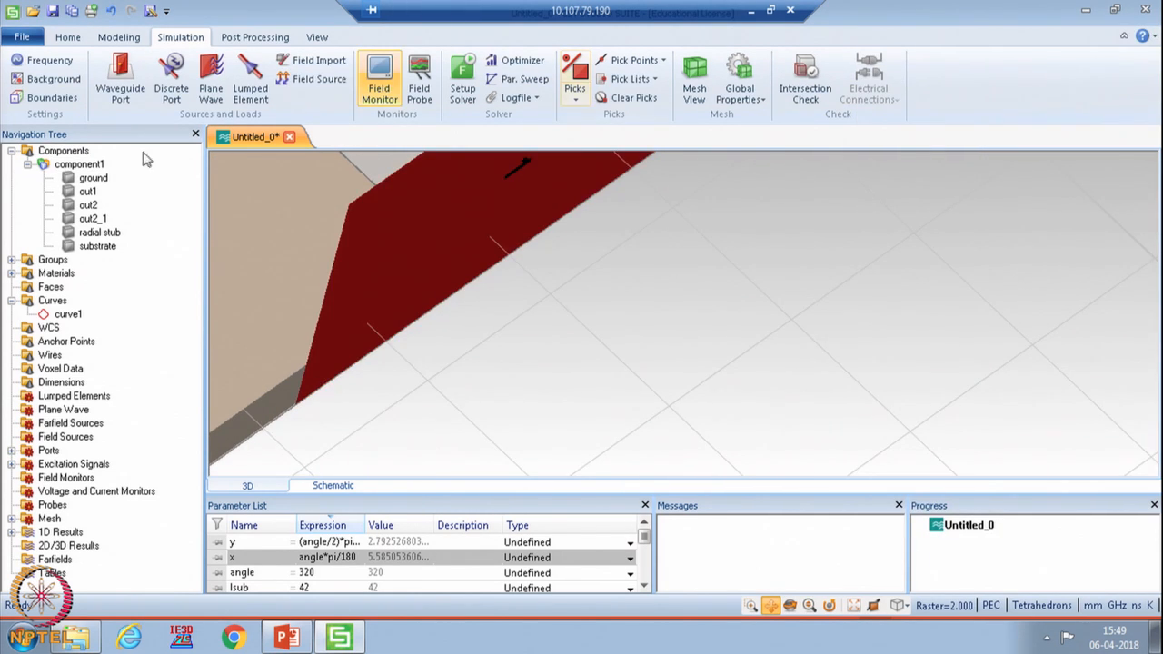
pyautogui.scroll(-4, 331, 247)
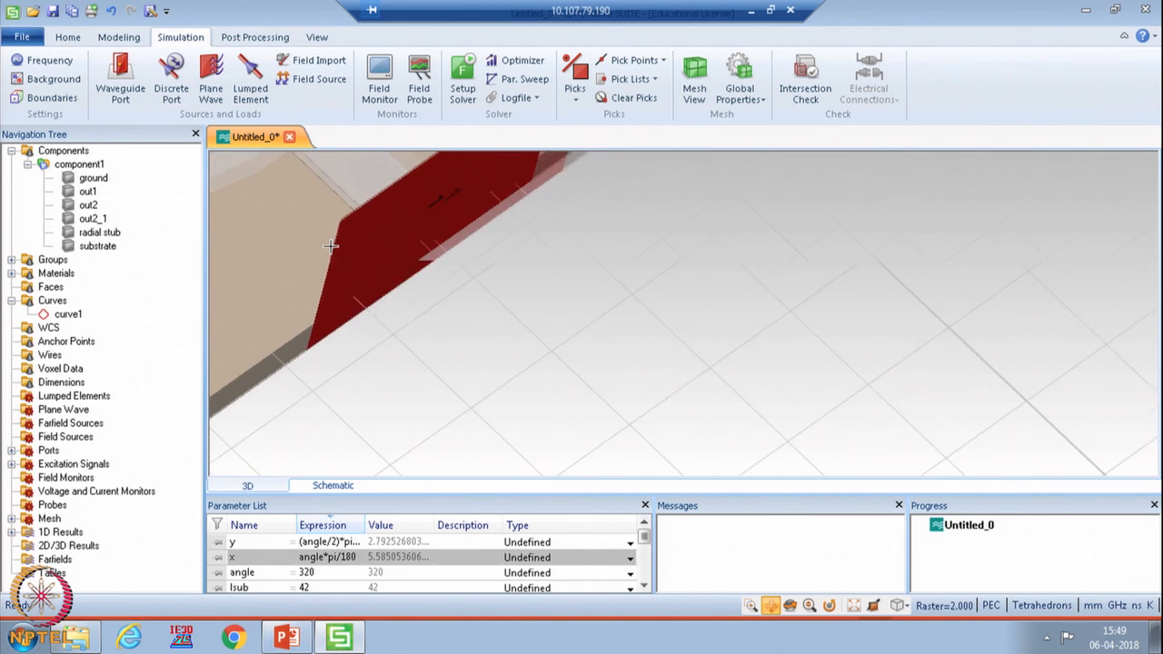
pyautogui.scroll(-1, 330, 246)
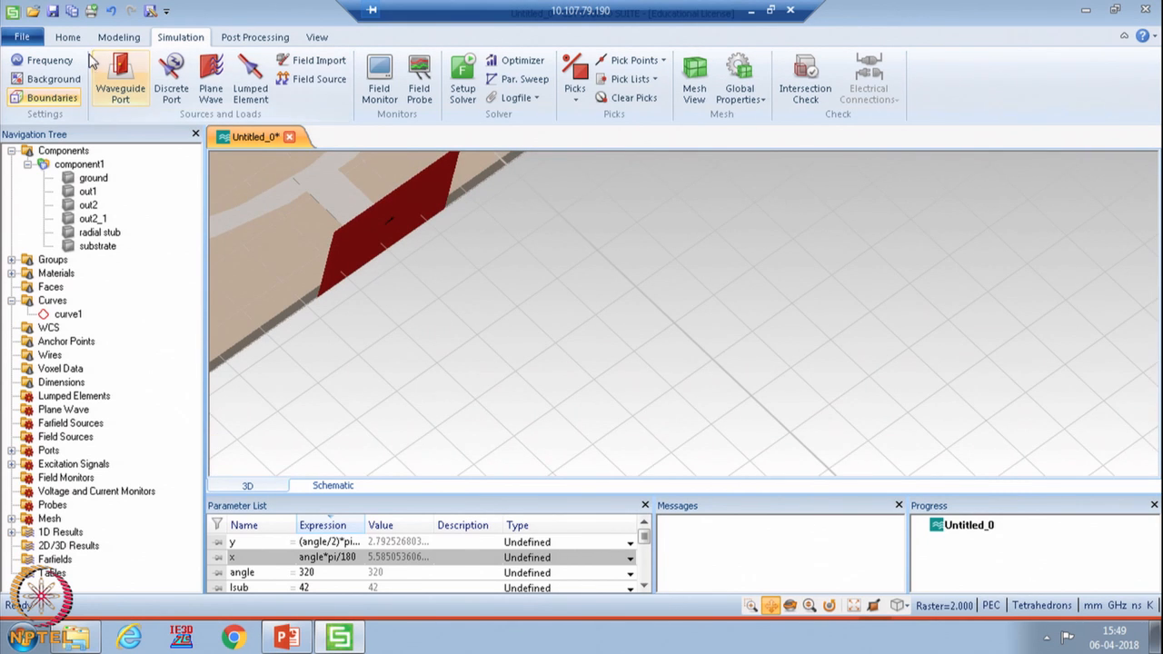
pyautogui.moveTo(479, 289); pyautogui.dragTo(444, 274)
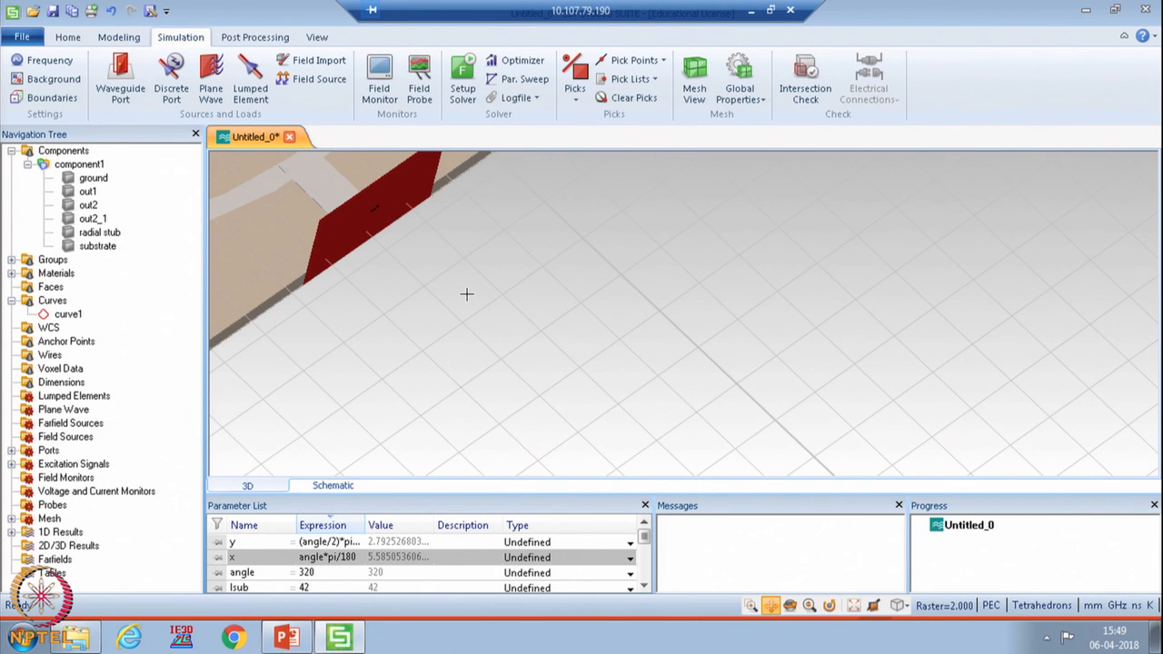
pyautogui.scroll(-5, 467, 294)
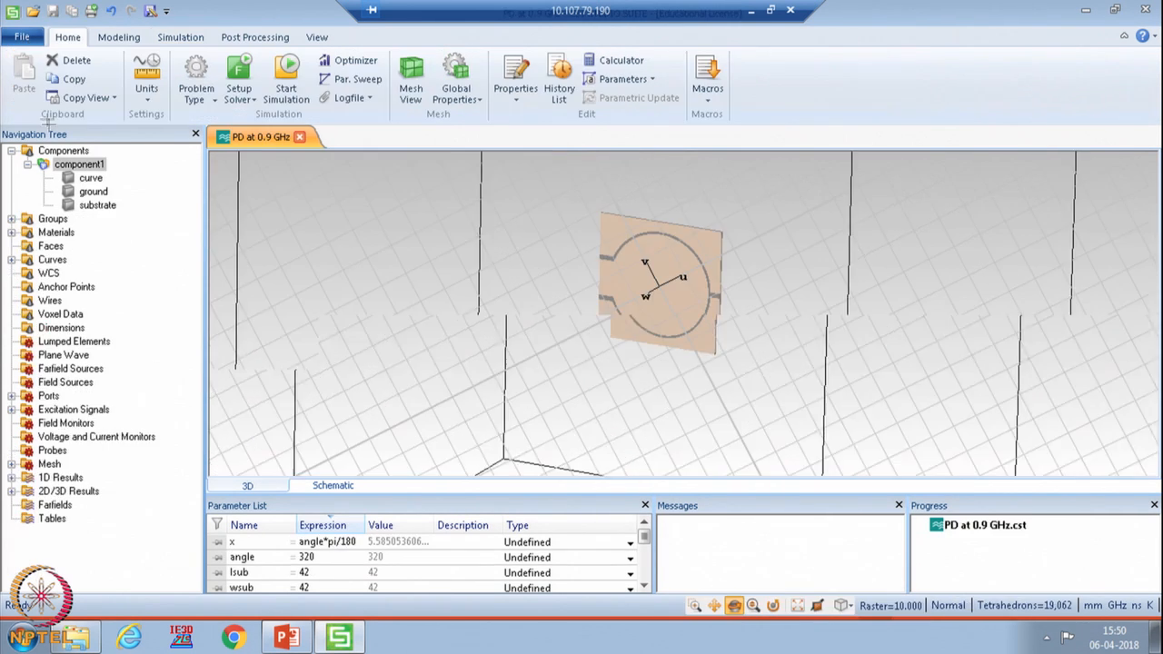
# Examine the completed PD at 0.9 GHz model and review its frequency domain solver parameters.
pyautogui.moveTo(736, 267); pyautogui.dragTo(630, 252)
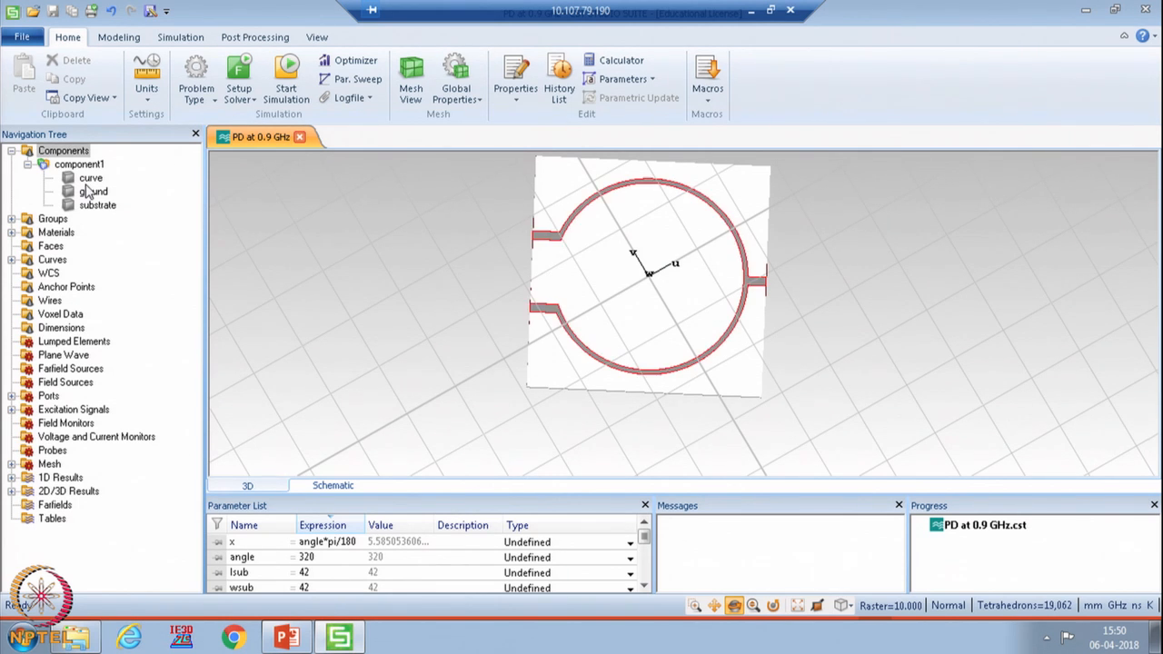
pyautogui.click(119, 38)
pyautogui.click(181, 37)
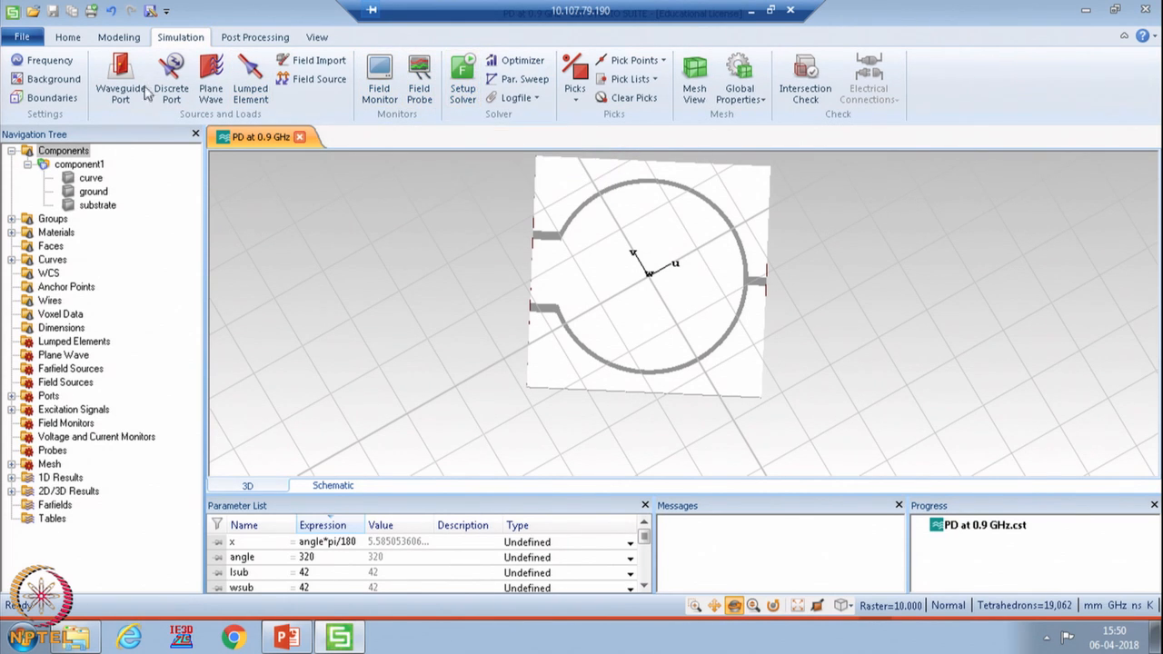
pyautogui.click(463, 80)
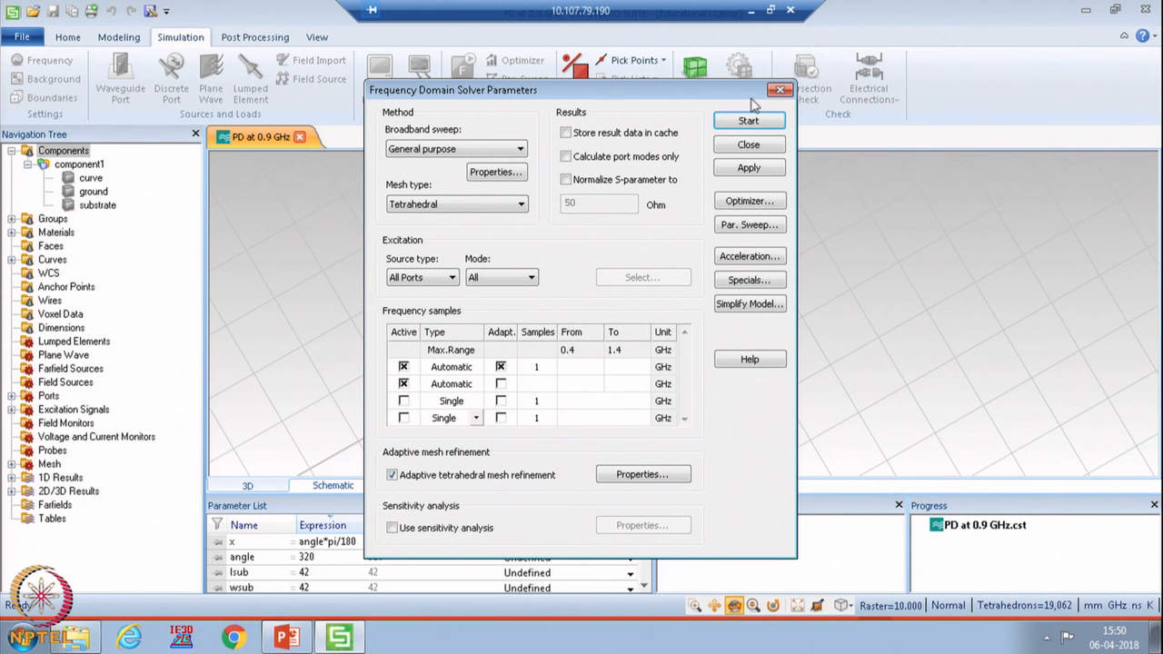
pyautogui.click(780, 89)
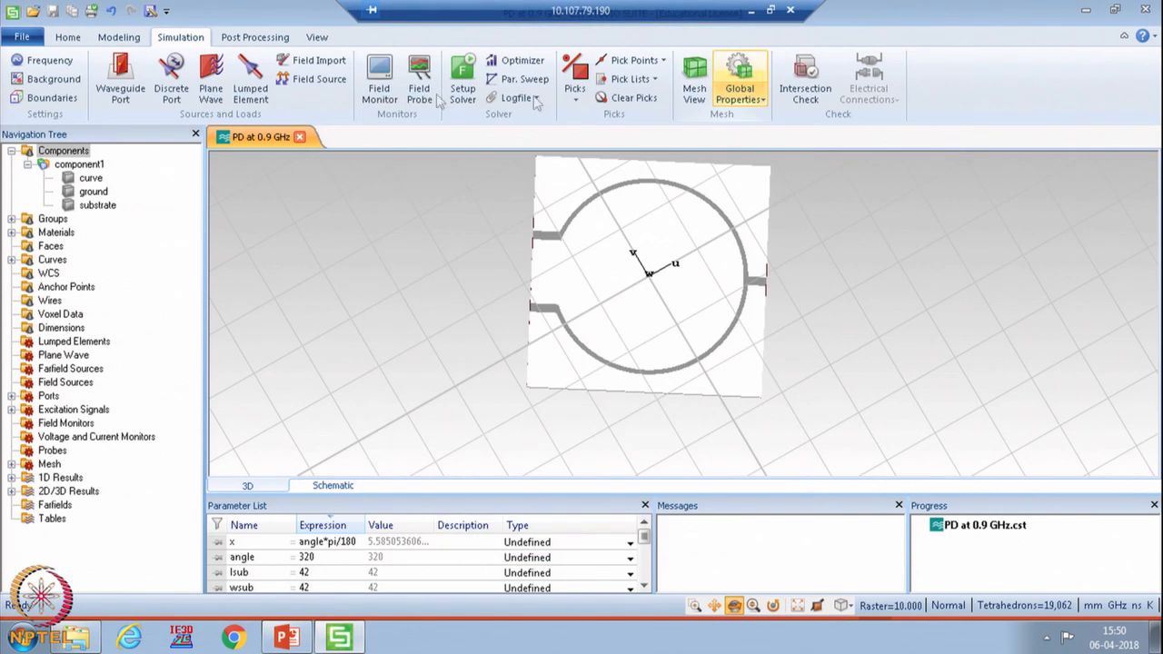
# Check the project's frequency range and boundary condition settings, leaving both without changes.
pyautogui.click(50, 60)
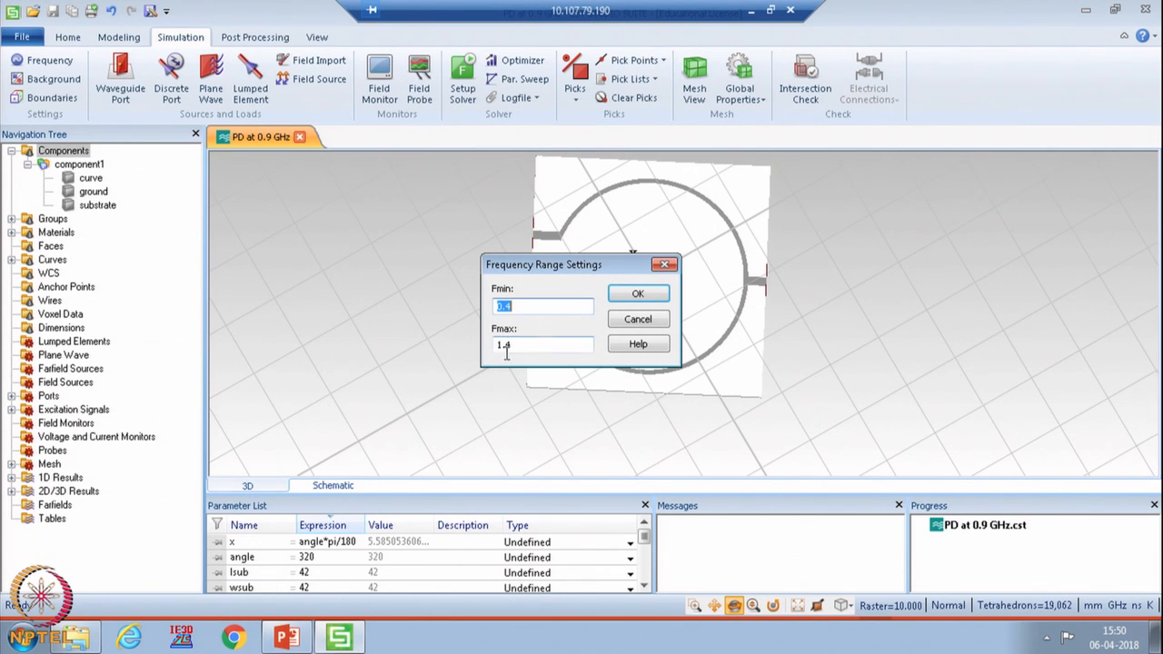
pyautogui.click(664, 265)
pyautogui.click(52, 98)
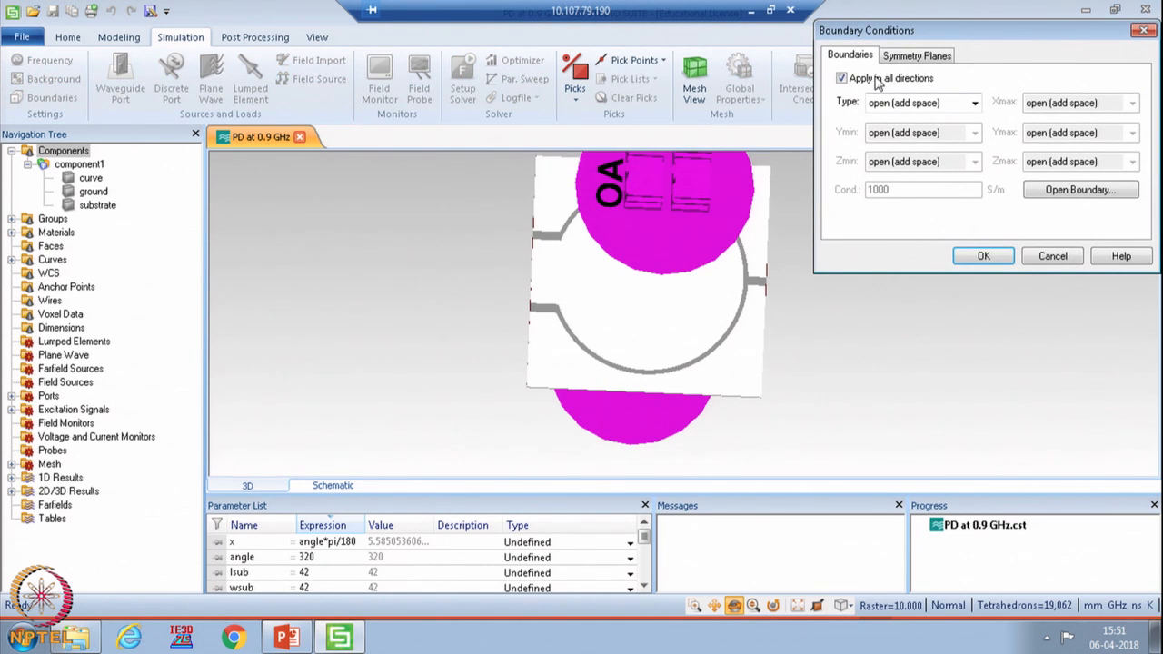
pyautogui.click(1049, 257)
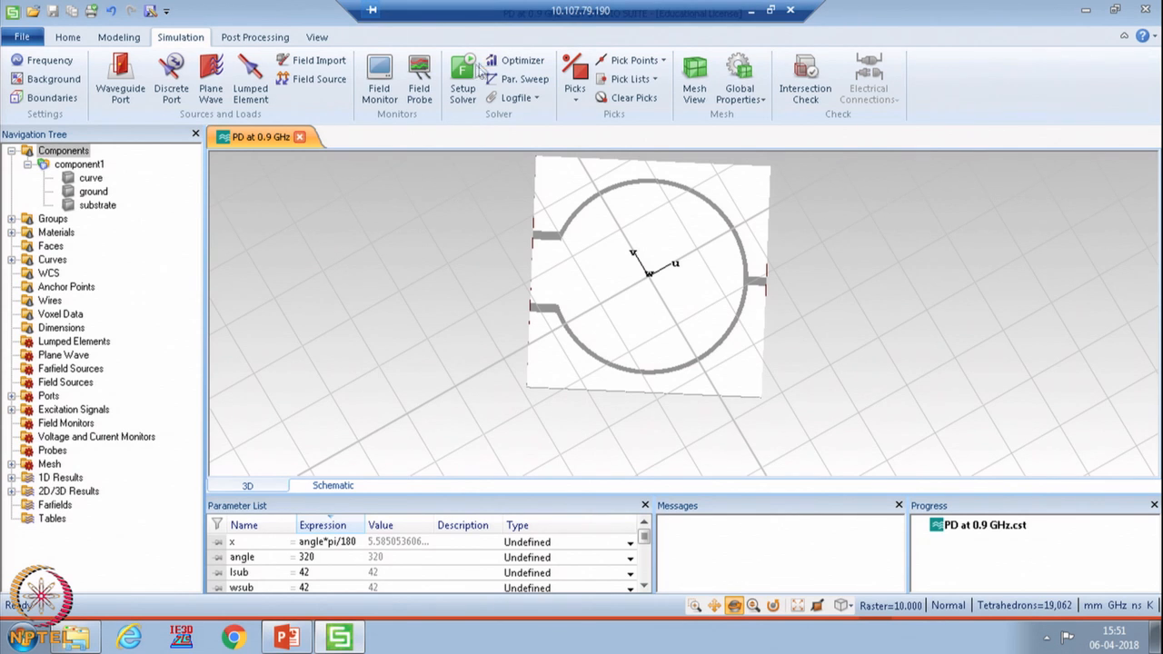
# Start the frequency domain solver and delete all existing results and mesh for a full recalculation.
pyautogui.click(465, 73)
pyautogui.click(746, 122)
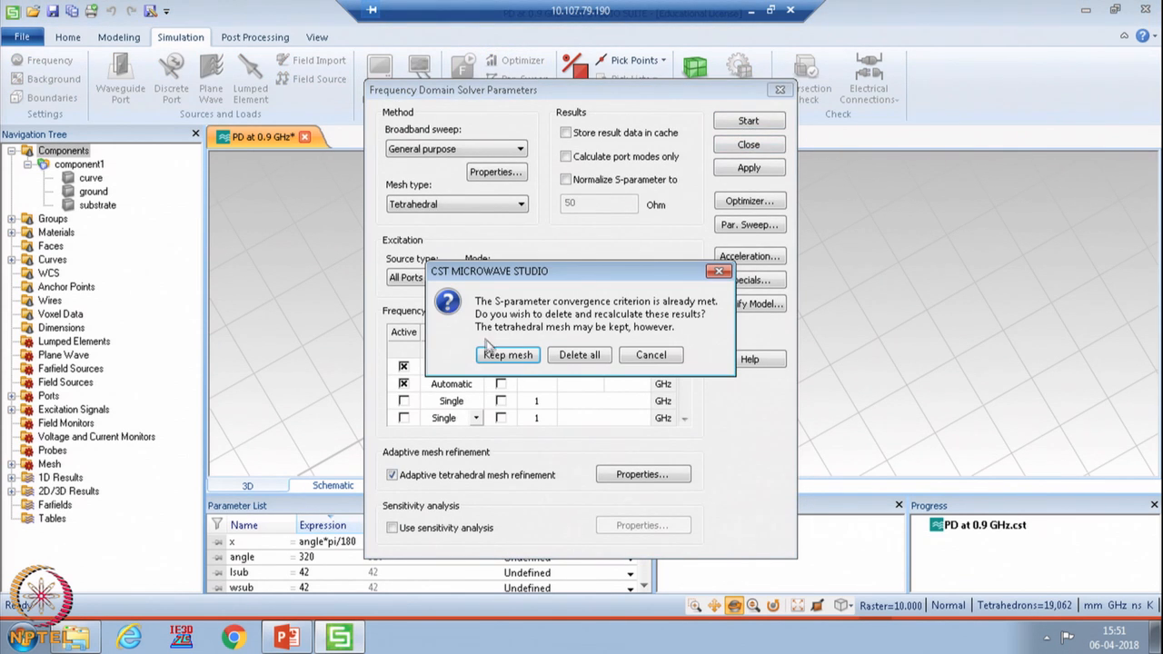
pyautogui.click(570, 361)
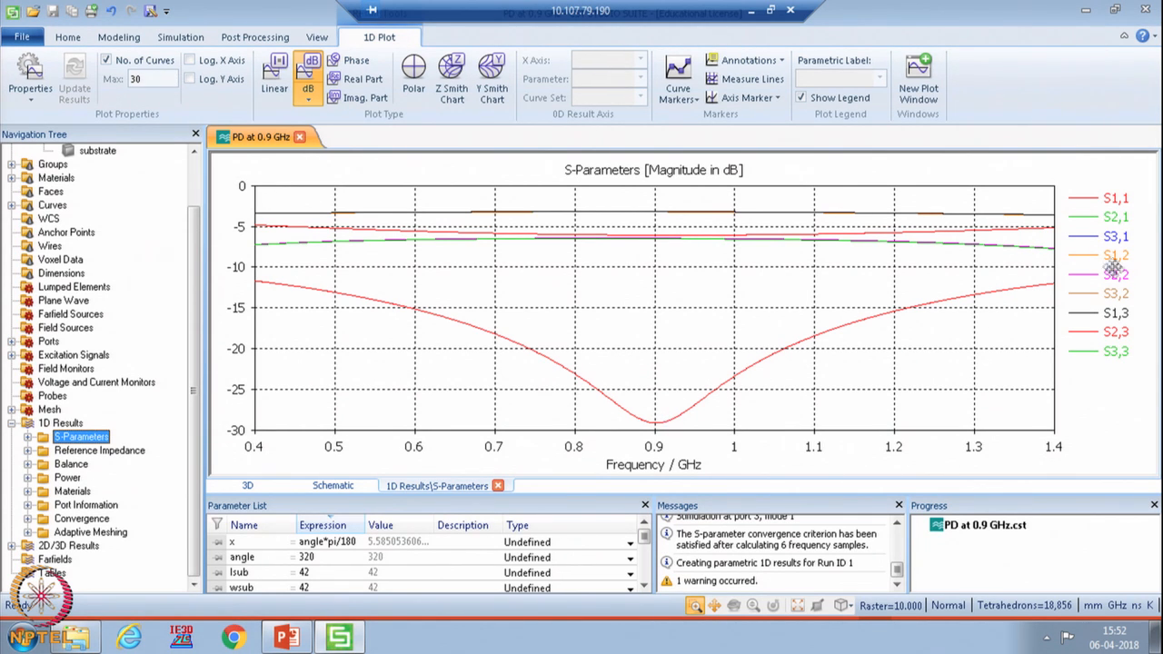
# Place an axis marker at 0.9 GHz on the S-parameter plot and read the highlighted S2,1 and S3,1 curves.
pyautogui.click(1113, 218)
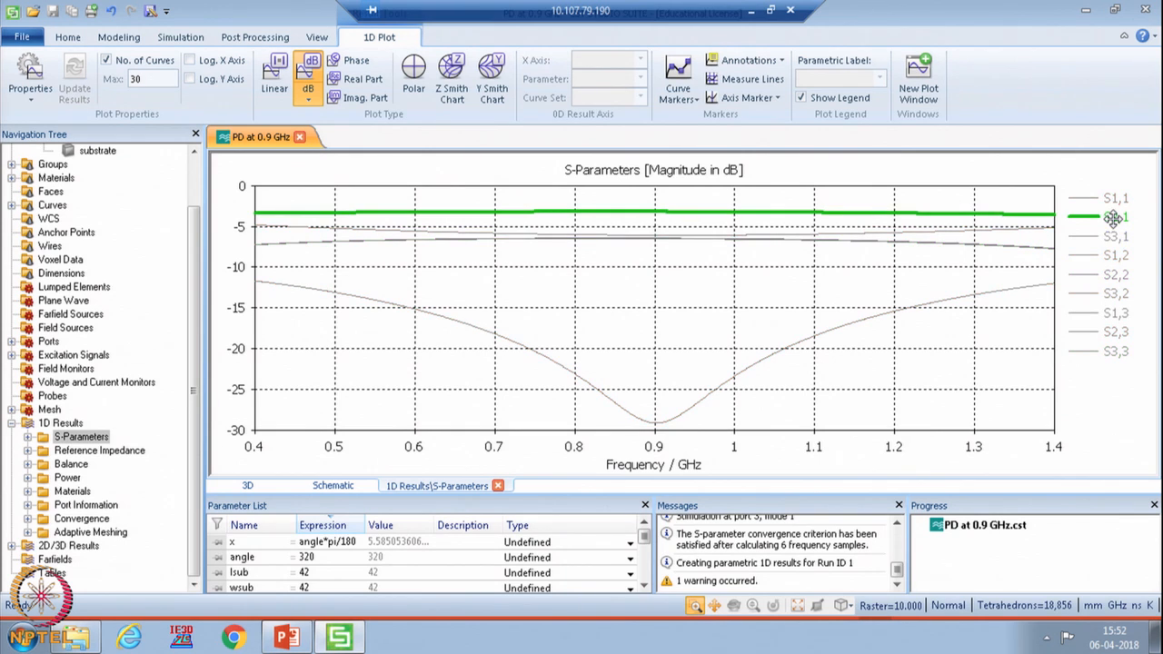
pyautogui.click(743, 98)
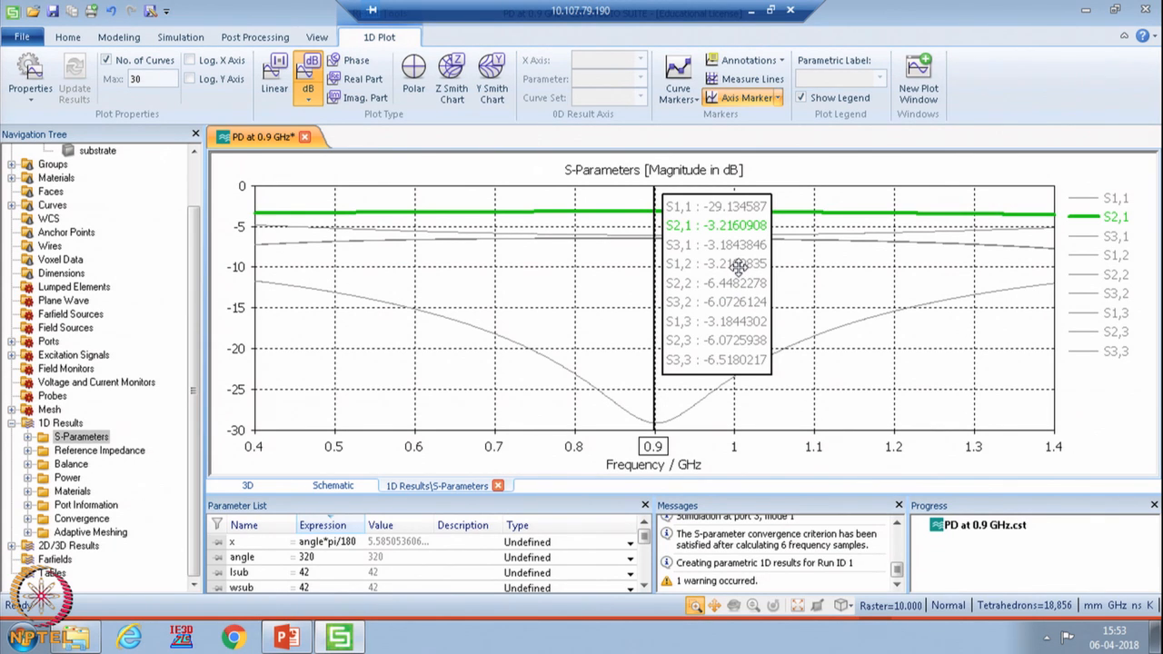
pyautogui.moveTo(739, 265); pyautogui.dragTo(821, 270)
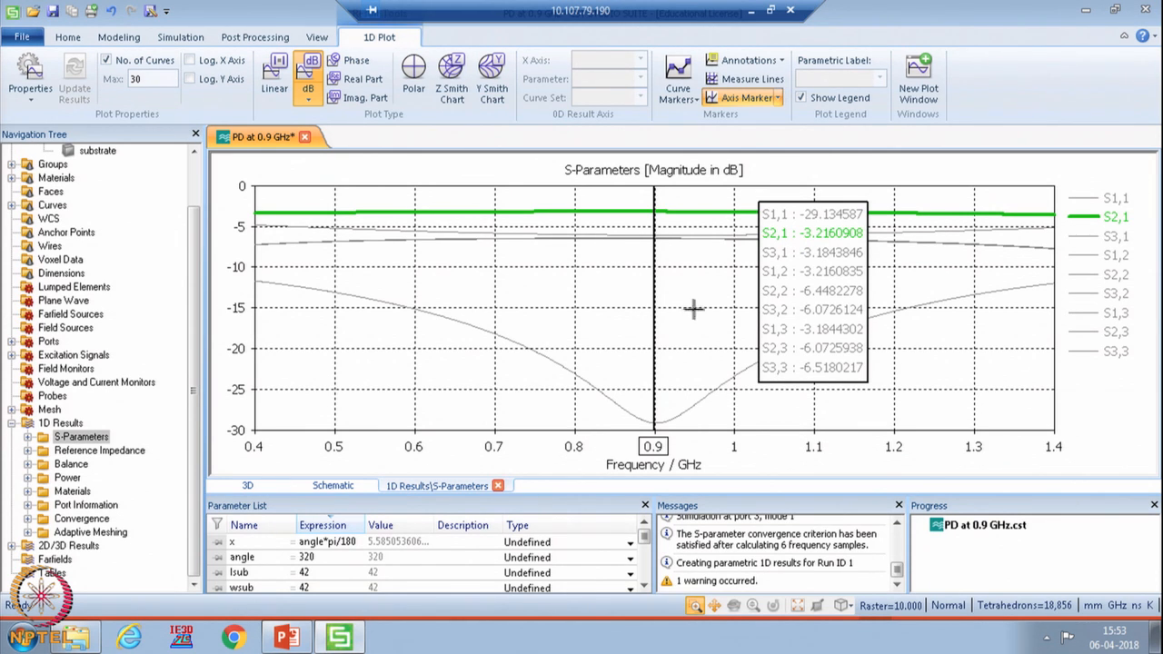
pyautogui.moveTo(818, 287); pyautogui.dragTo(858, 287)
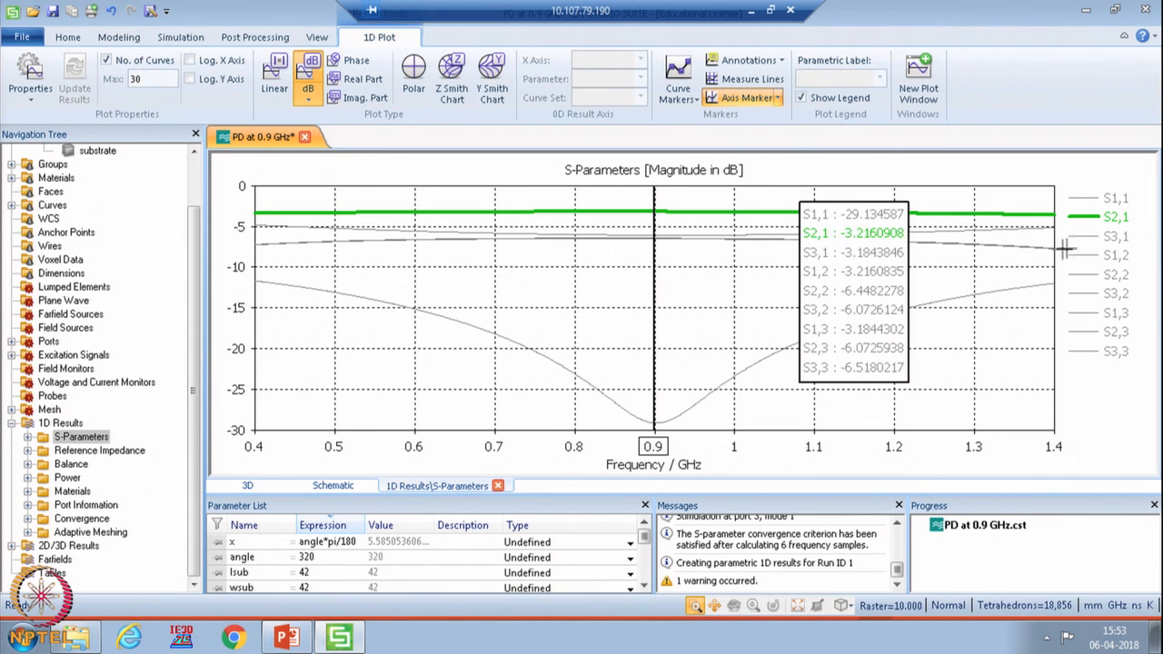
pyautogui.click(1099, 238)
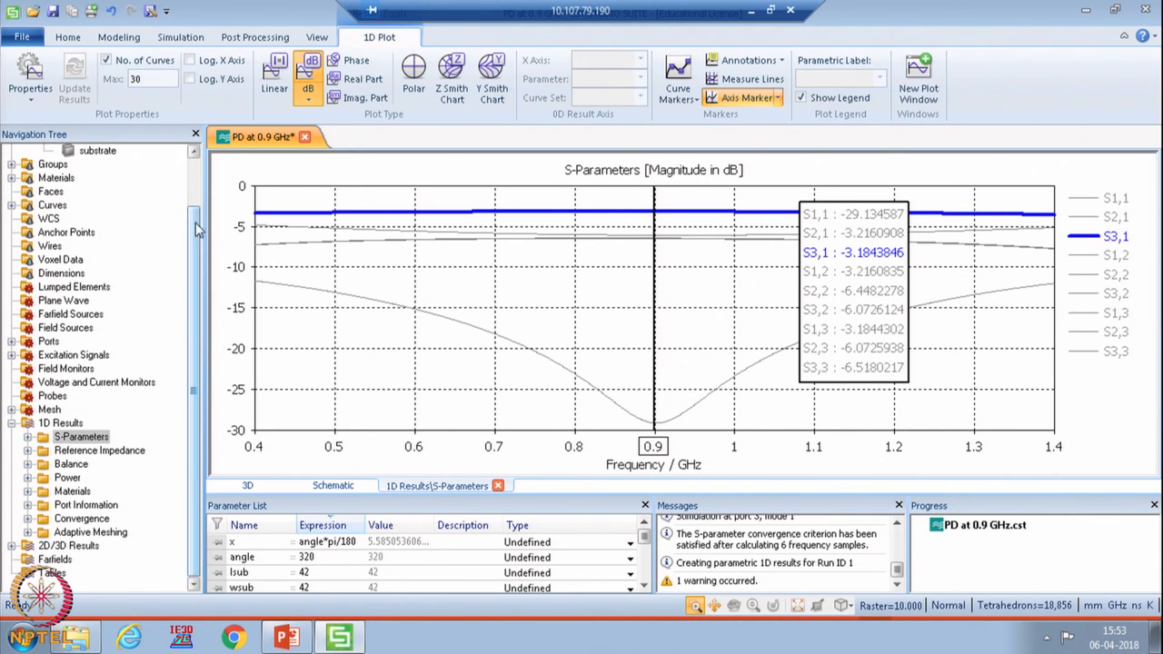
# Expand the S-Parameters results and show all curves together, moving the marker's value box clear of the marker.
pyautogui.scroll(1, 198, 229)
pyautogui.click(74, 479)
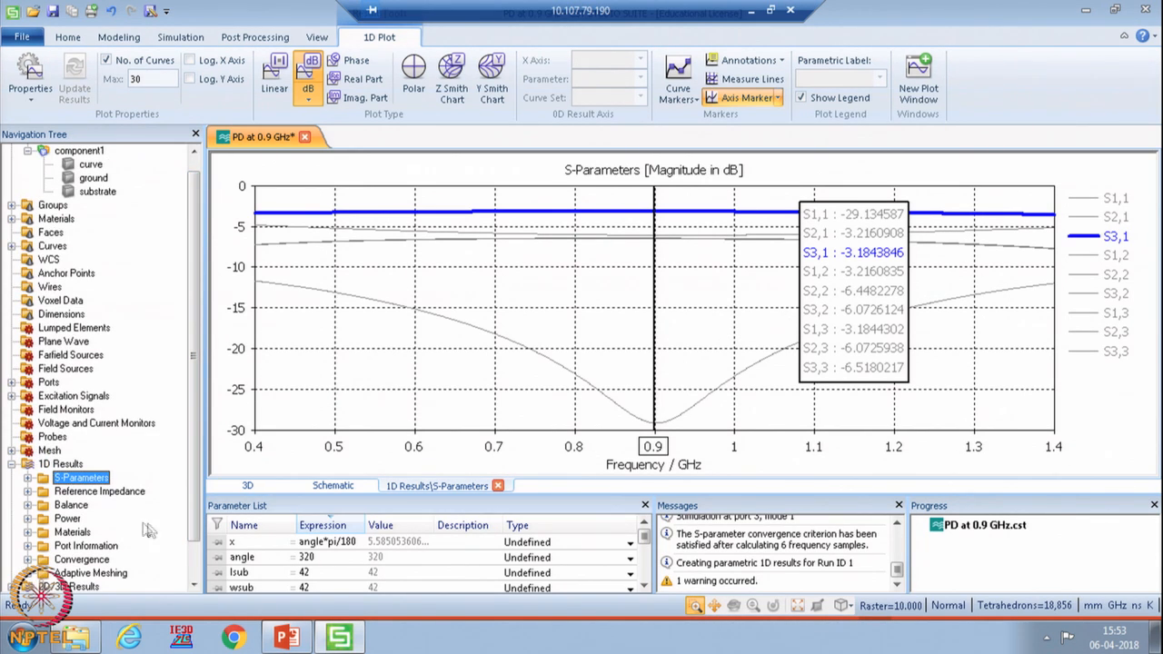
pyautogui.click(29, 479)
pyautogui.click(97, 504)
pyautogui.click(89, 452)
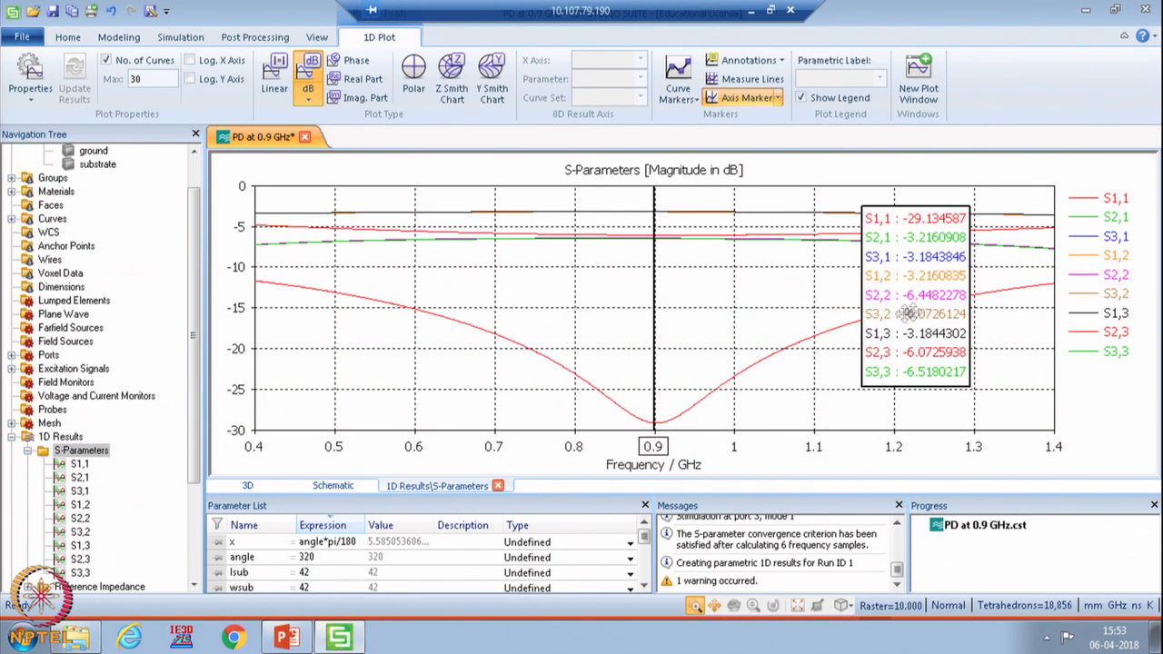
pyautogui.moveTo(912, 311); pyautogui.dragTo(761, 318)
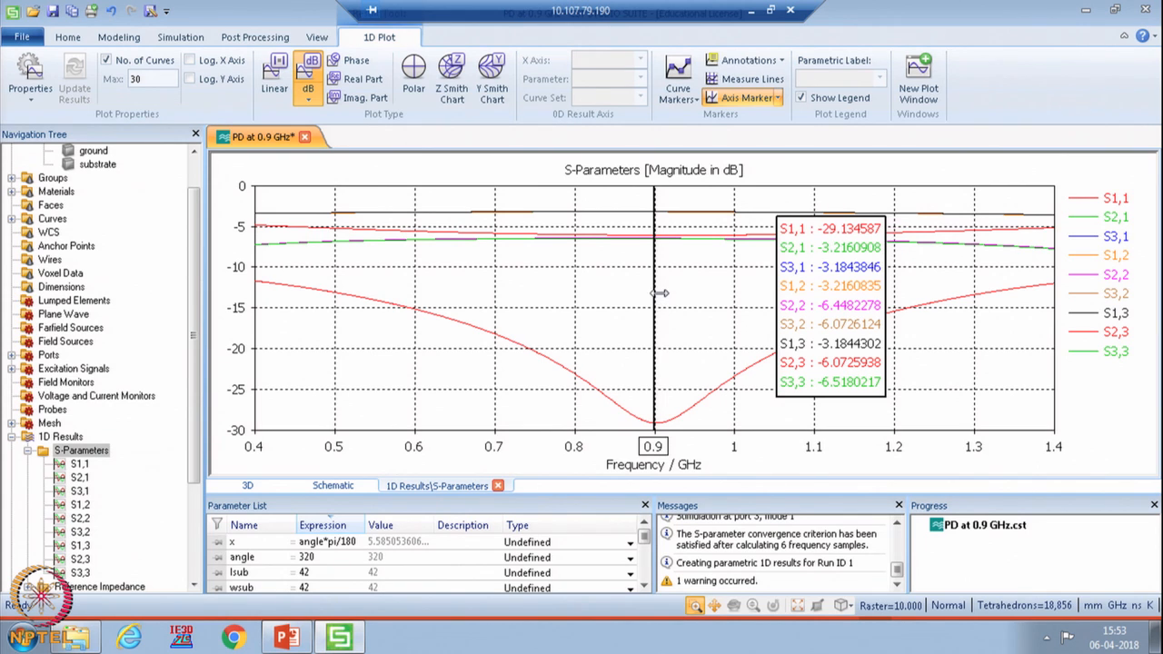
# Compare the S-parameters with the axis marker at about 0.8 GHz and about 0.904 GHz, and highlight the S3,2 curve.
pyautogui.moveTo(660, 292); pyautogui.dragTo(575, 291)
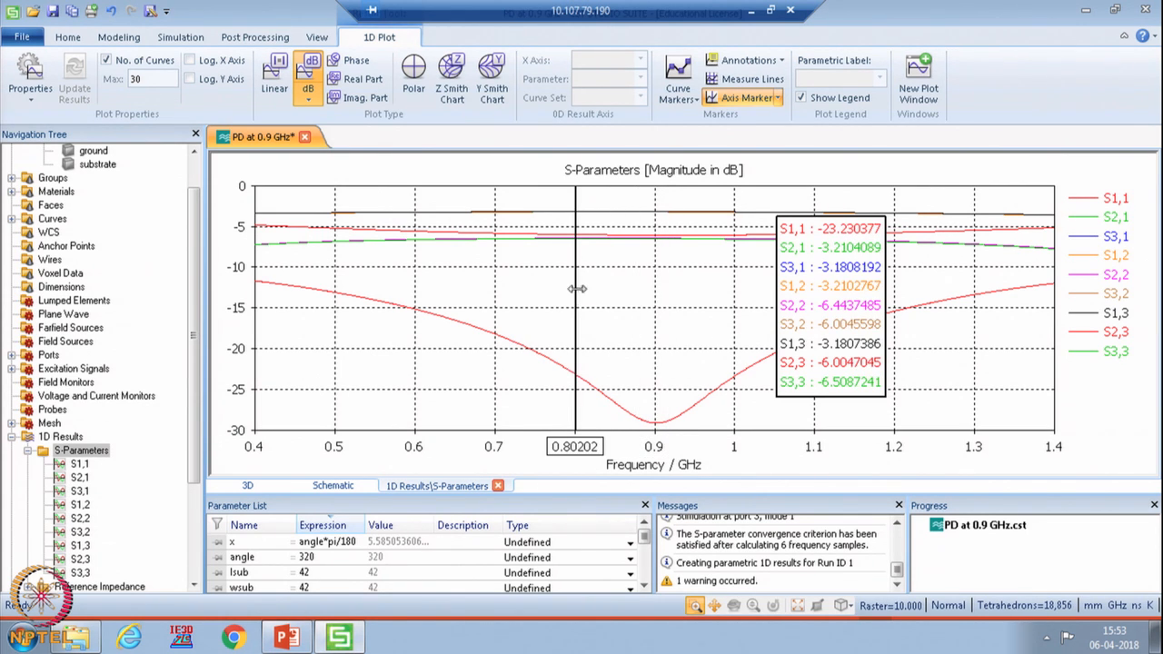
pyautogui.click(656, 298)
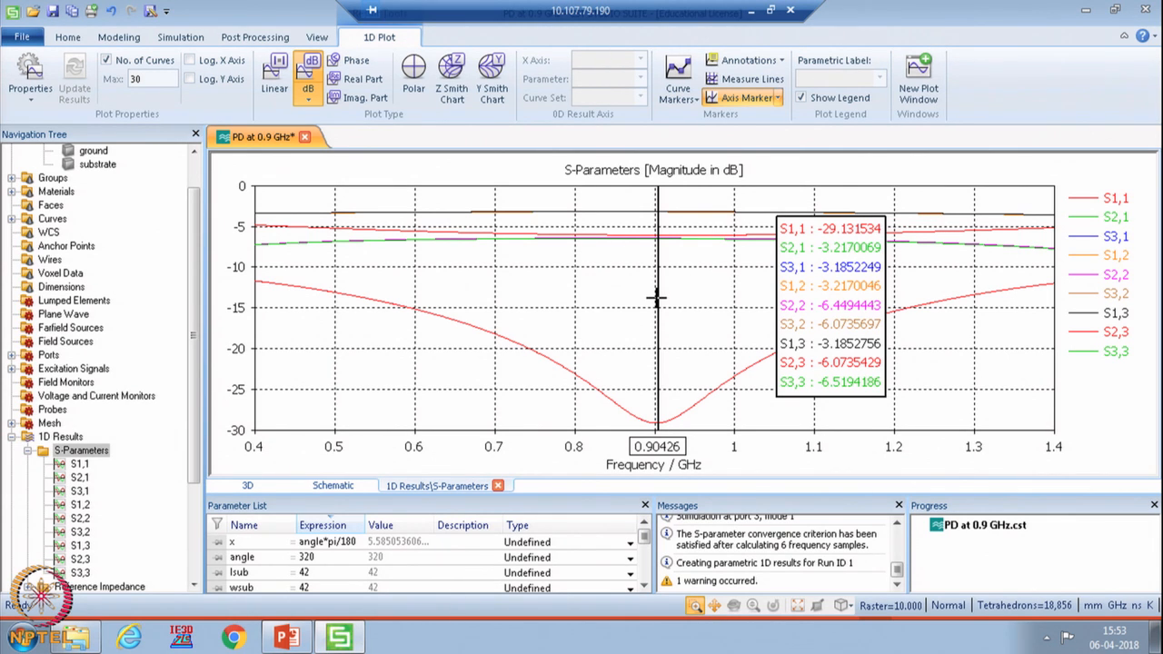
pyautogui.moveTo(834, 291); pyautogui.dragTo(811, 287)
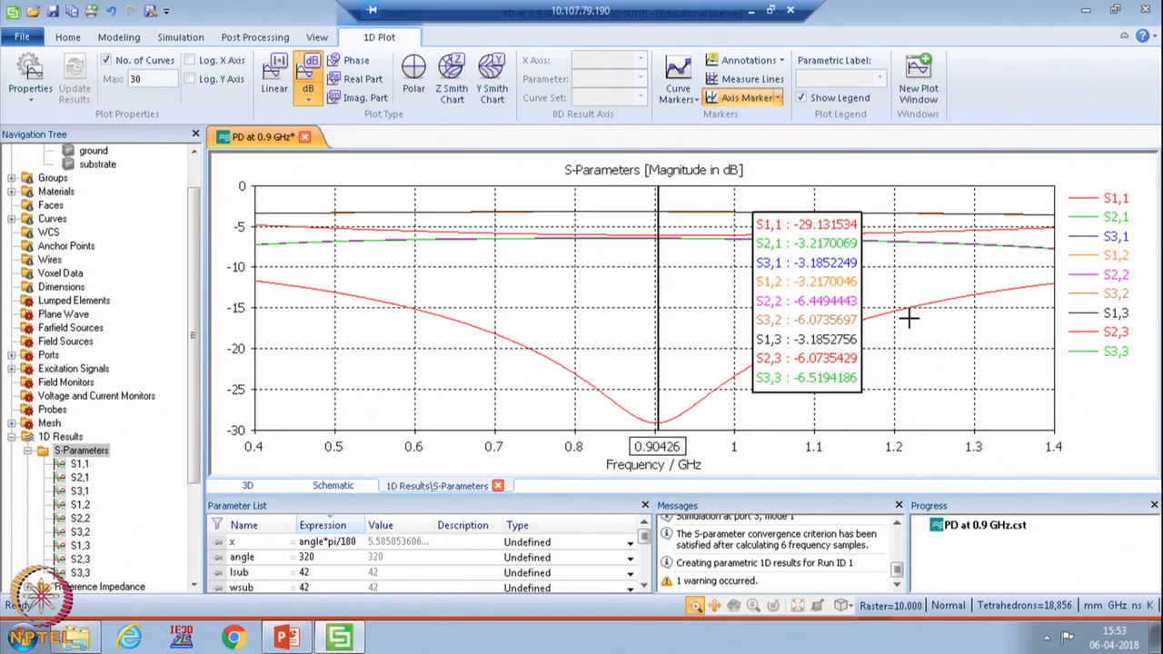
pyautogui.click(1119, 294)
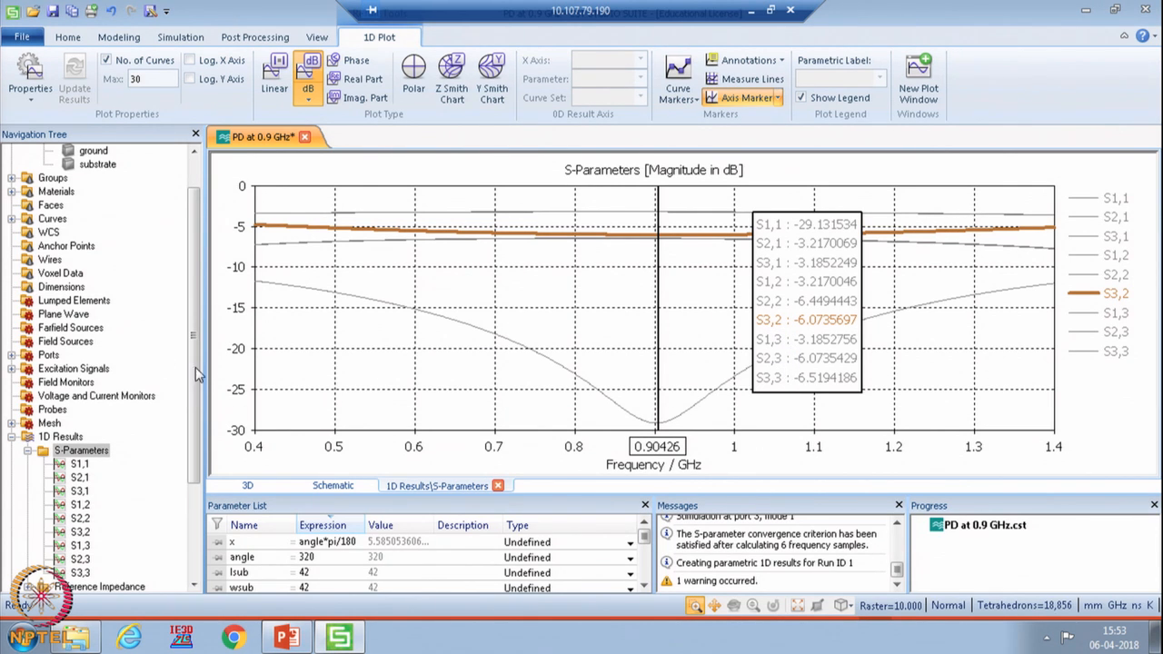
# Examine the divider's 3D layout around its two output lines alongside the S-parameter plot.
pyautogui.click(247, 485)
pyautogui.moveTo(563, 291); pyautogui.dragTo(548, 331)
pyautogui.scroll(1, 549, 330)
pyautogui.moveTo(195, 398); pyautogui.dragTo(190, 516)
pyautogui.click(78, 356)
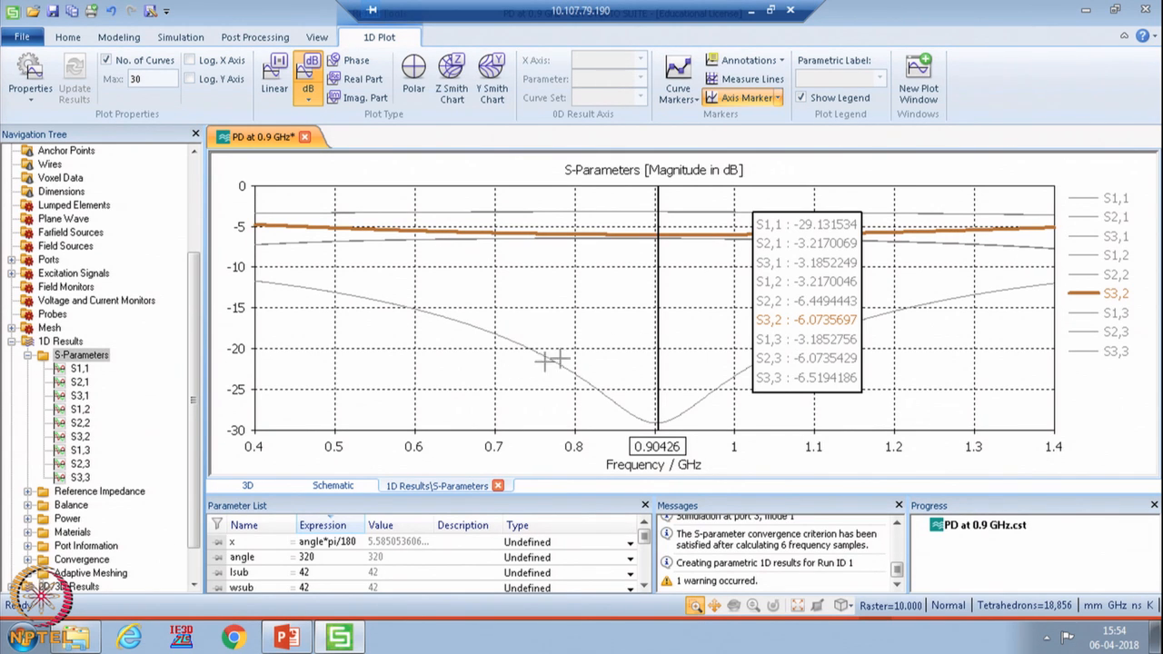
pyautogui.scroll(4, 100, 181)
pyautogui.click(94, 166)
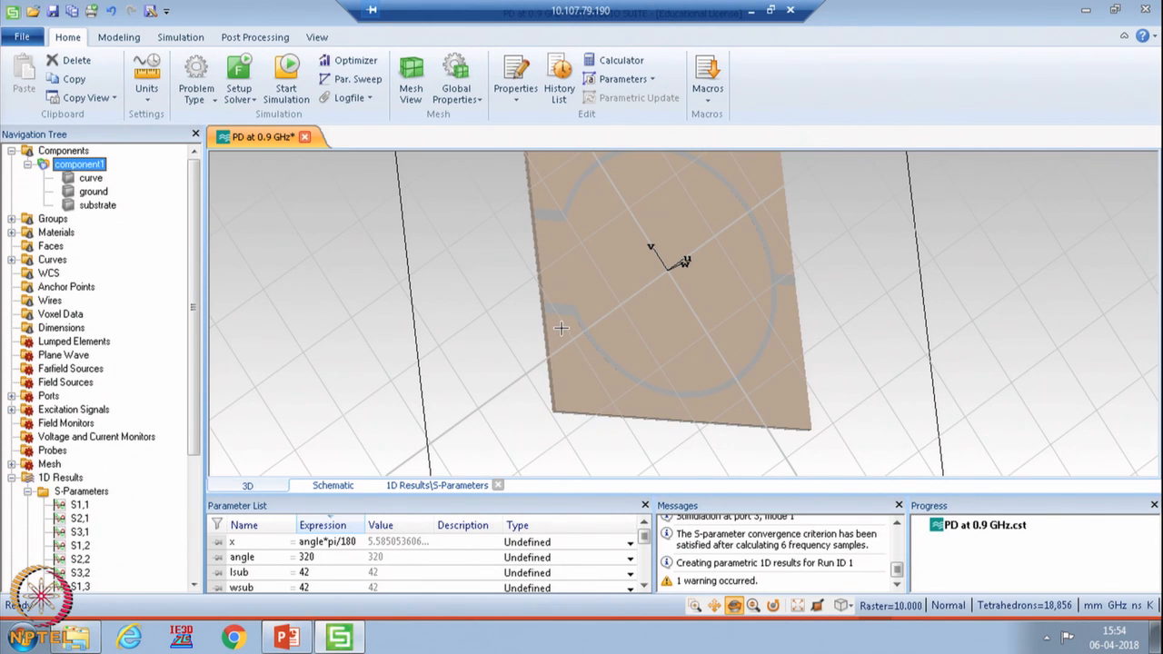
pyautogui.moveTo(558, 322); pyautogui.dragTo(508, 310)
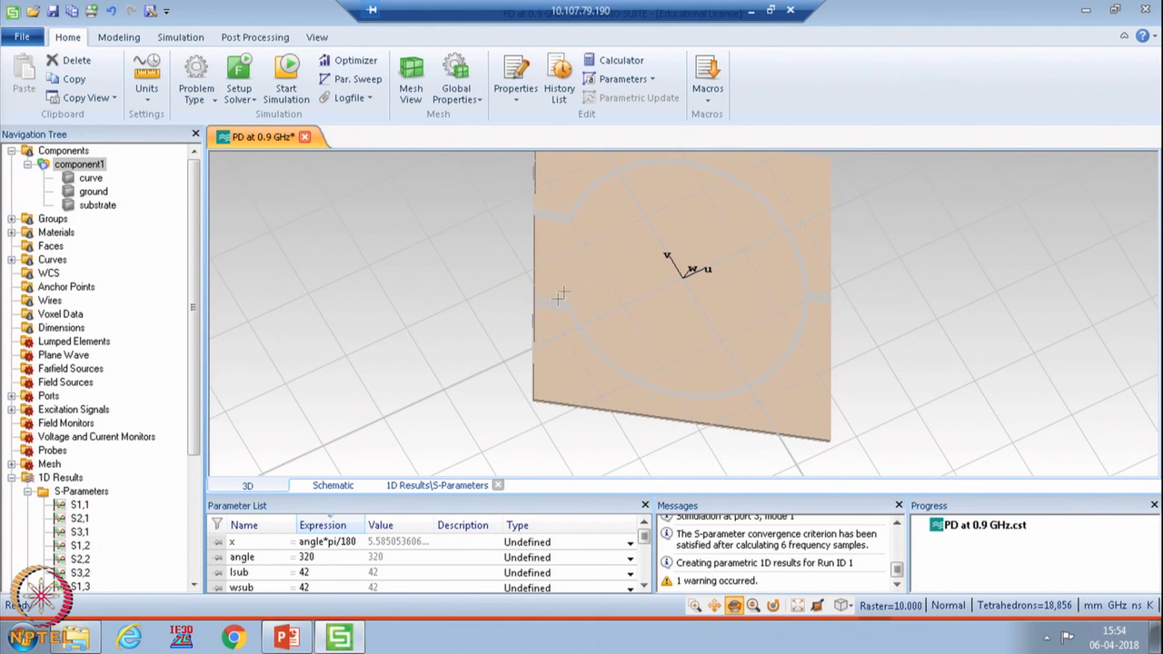